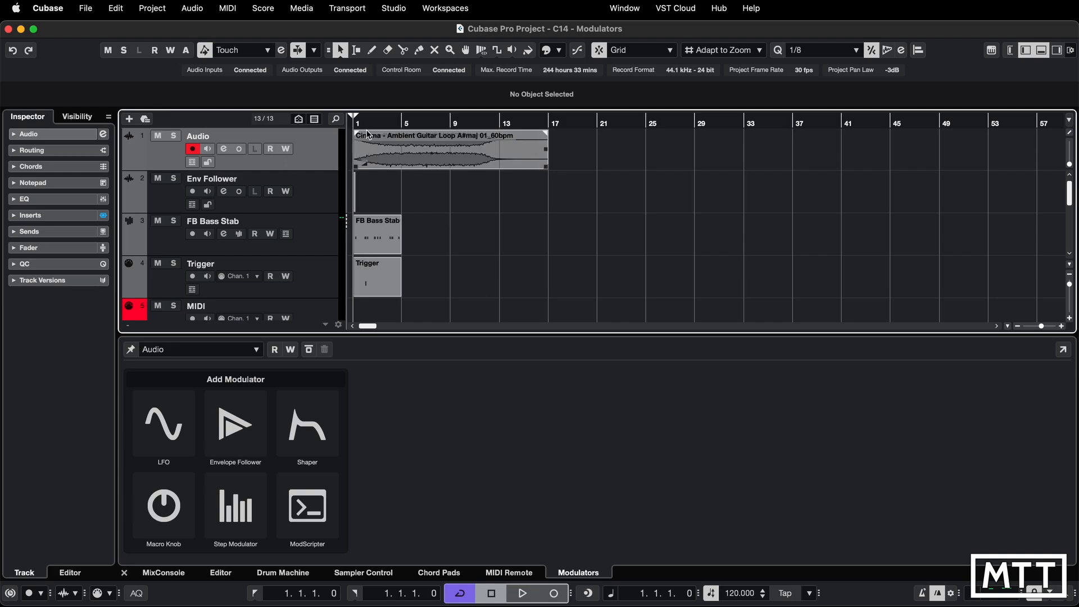
Solo the Audio track, play it back with the timeline enlarged and cycle mode turned off, and stop playback.
left_click(175, 136)
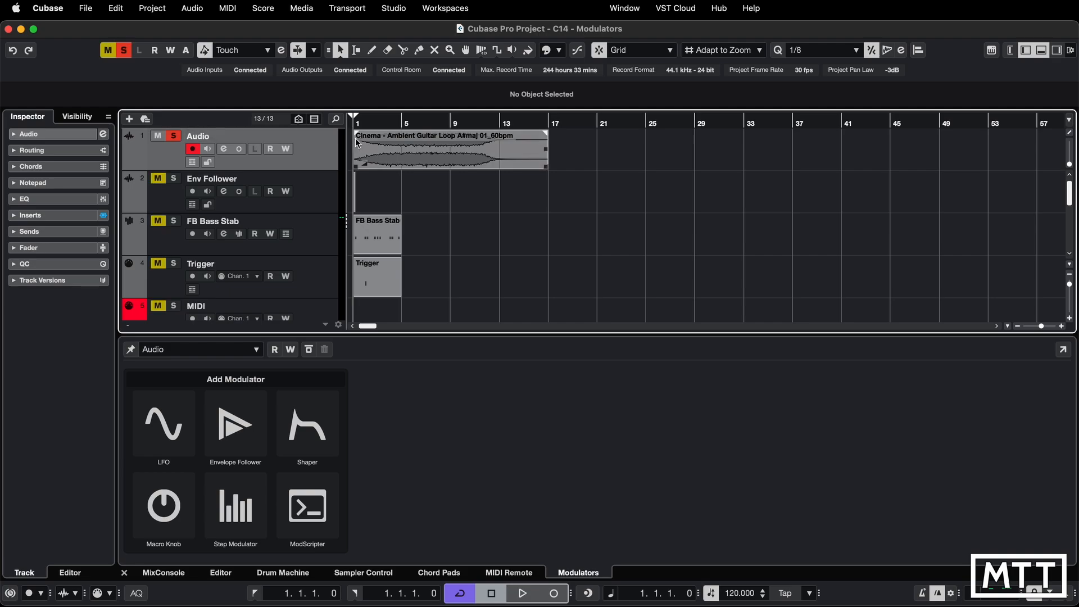
key("space")
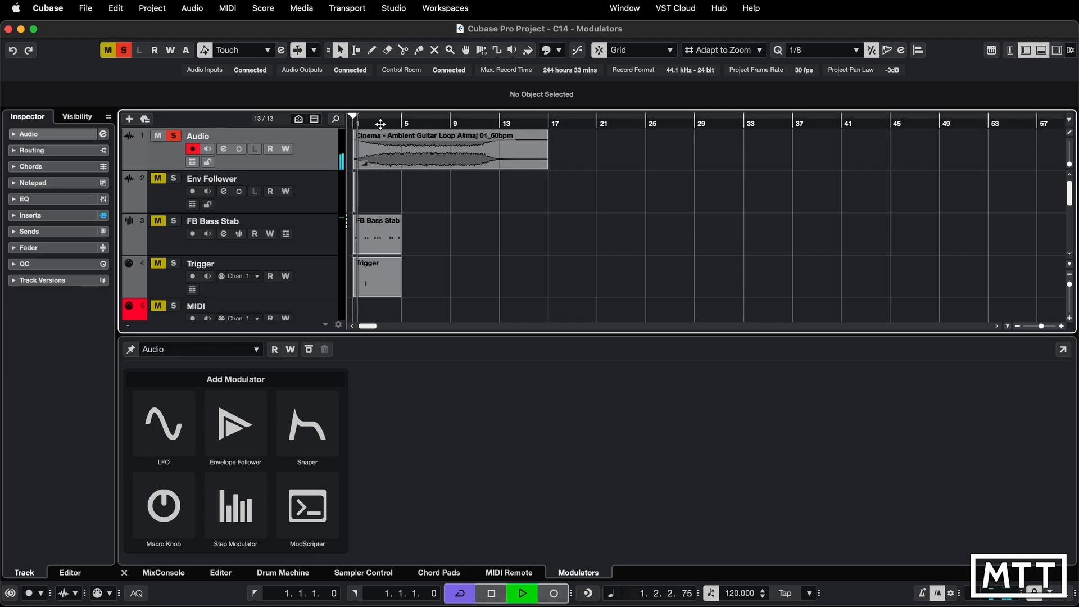
scroll(380, 124, "up", 5)
scroll(380, 124, "up", 1)
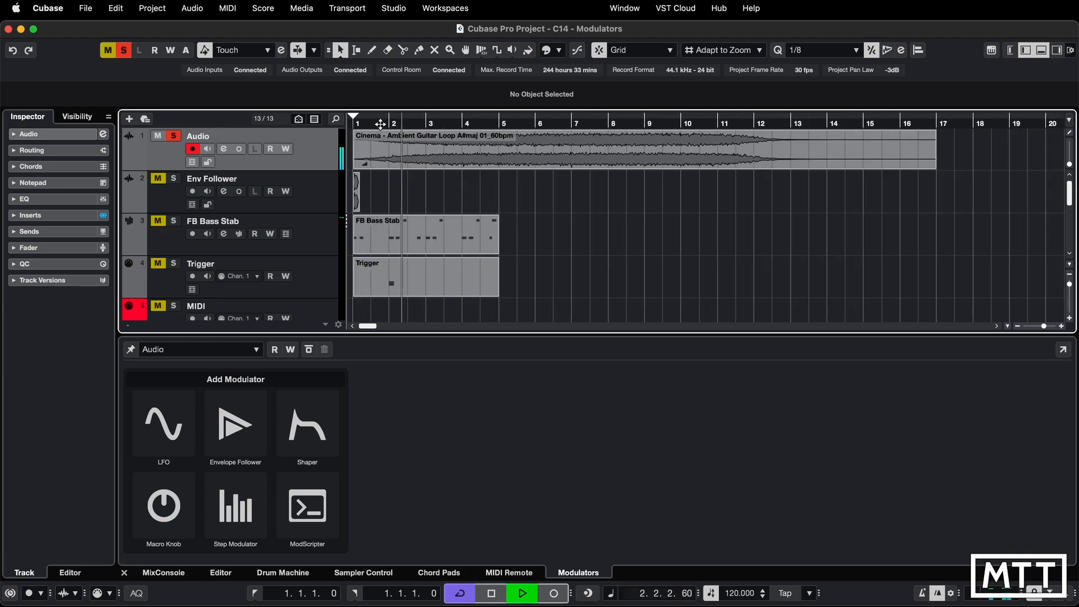
left_click(461, 591)
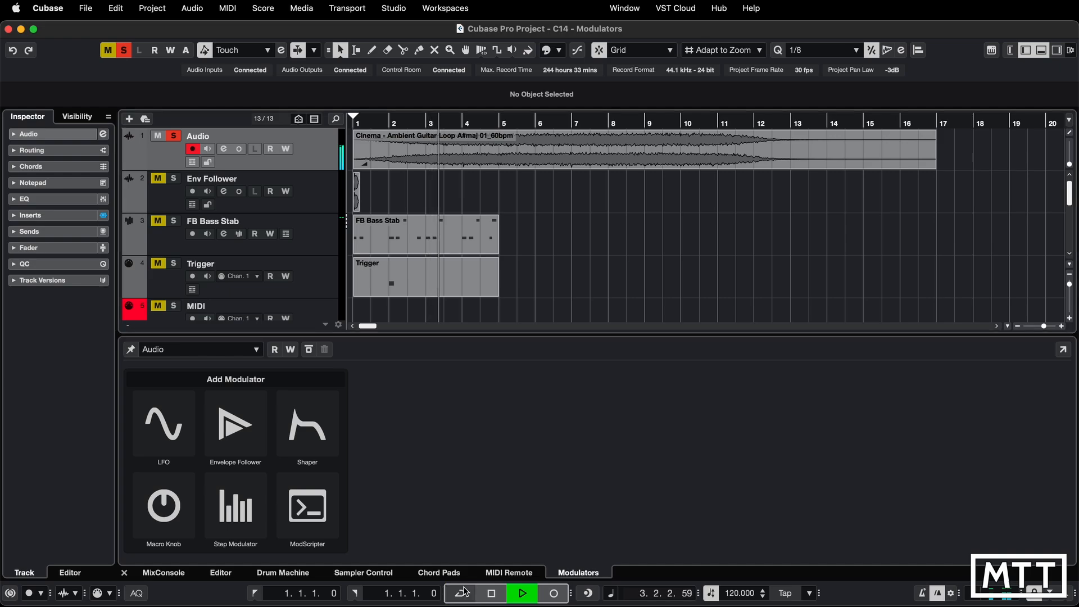
key("space")
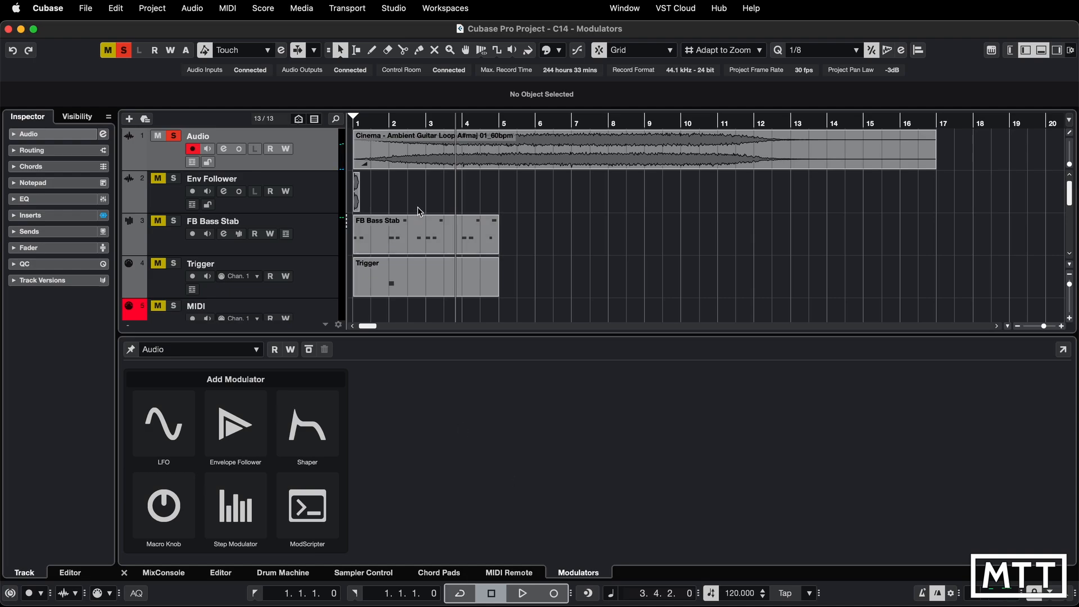
Try drawing a sine-shaped volume automation curve on the Audio track from about bar 2.5 to 6.5, and undo it.
left_click(129, 165)
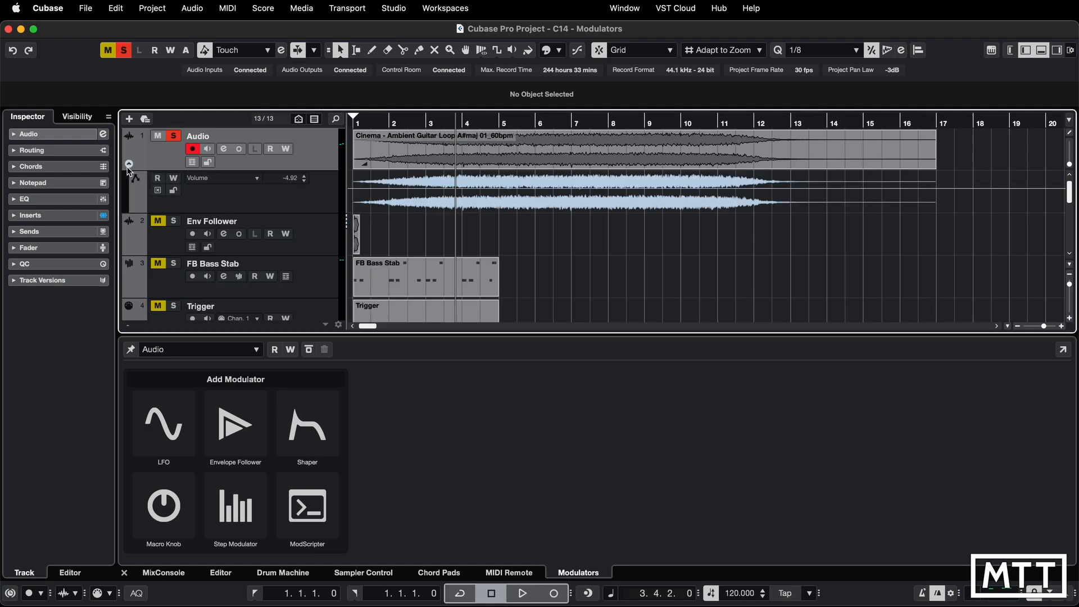
left_click(497, 51)
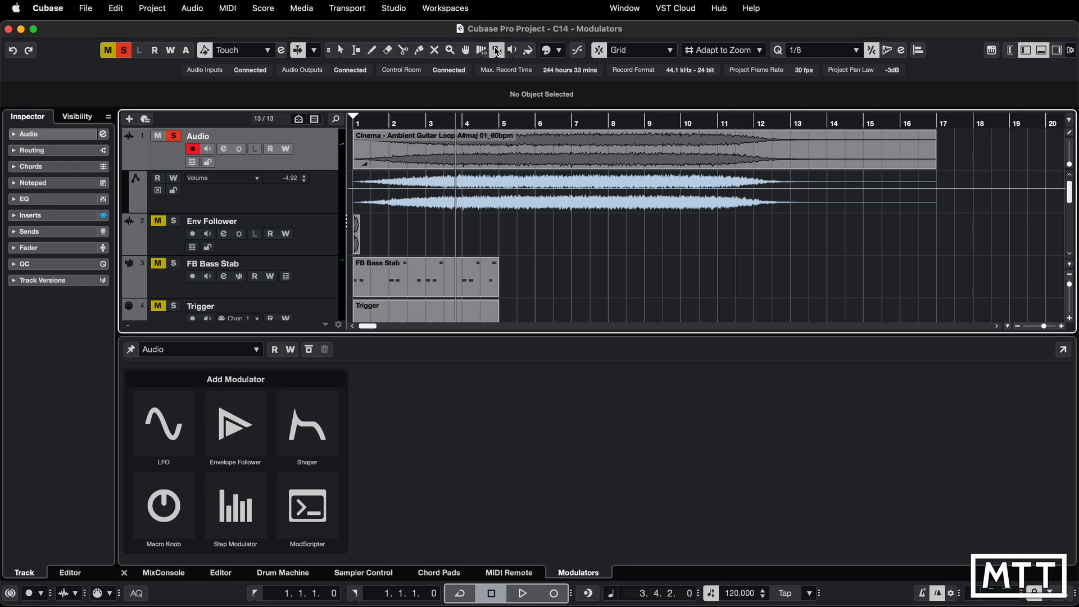
left_click(497, 51)
left_click(514, 91)
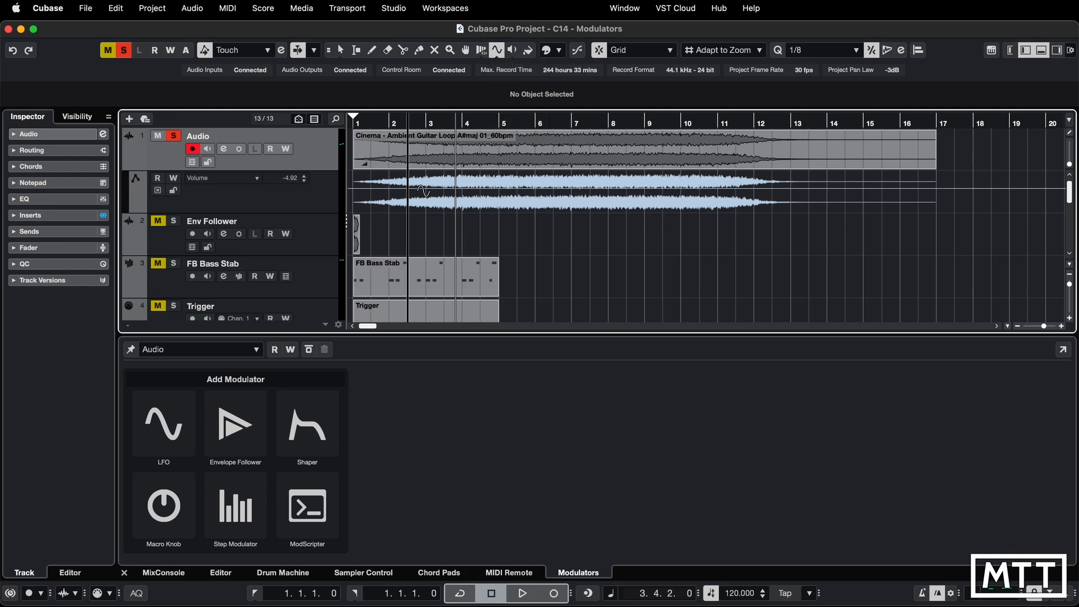
left_click_drag(422, 190, 559, 208)
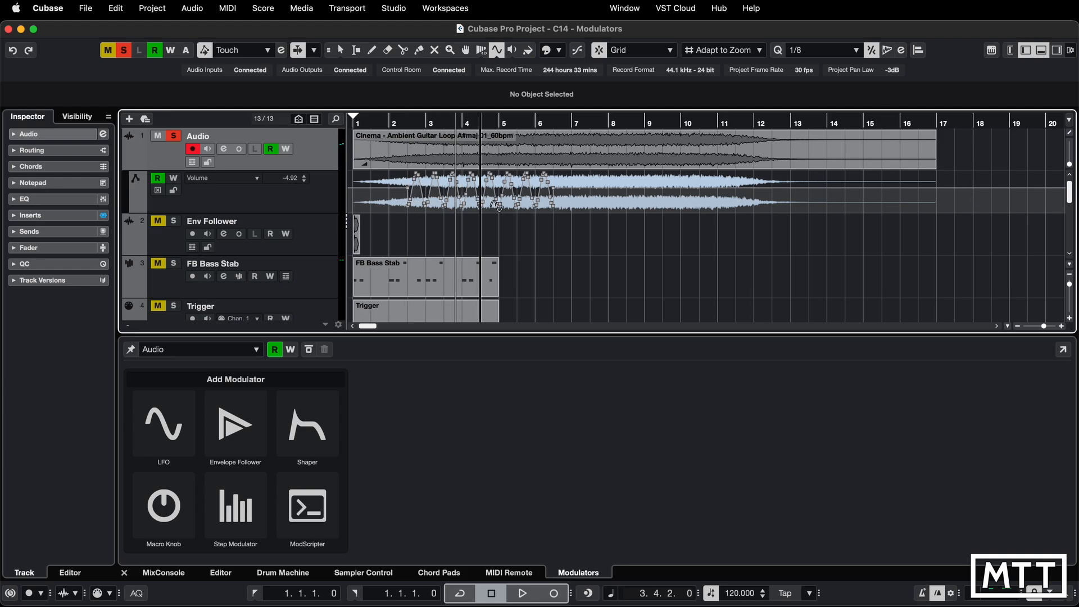
key("super+z")
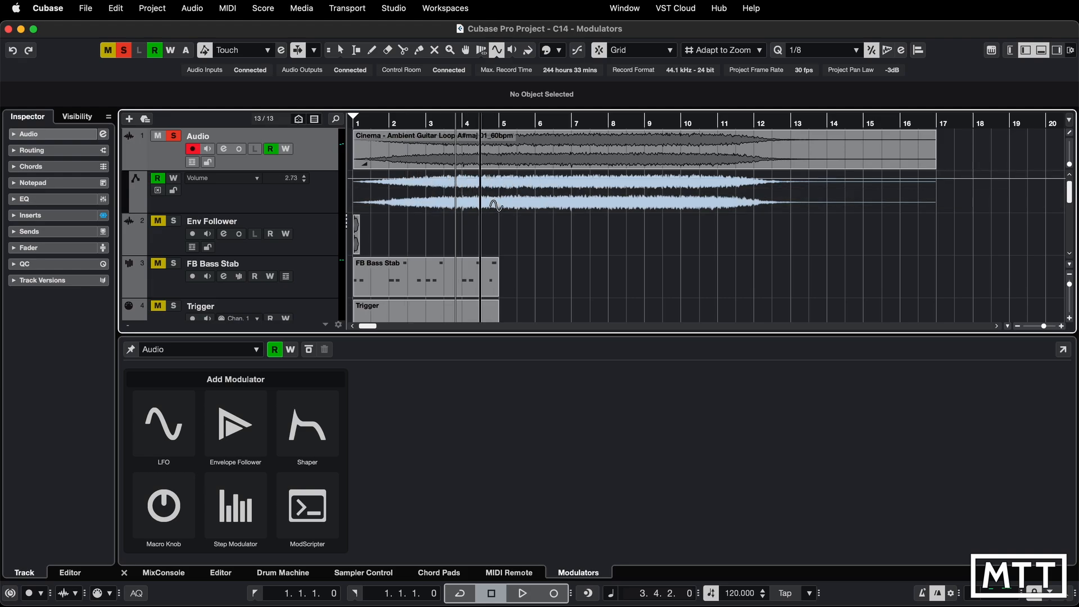
left_click(129, 164)
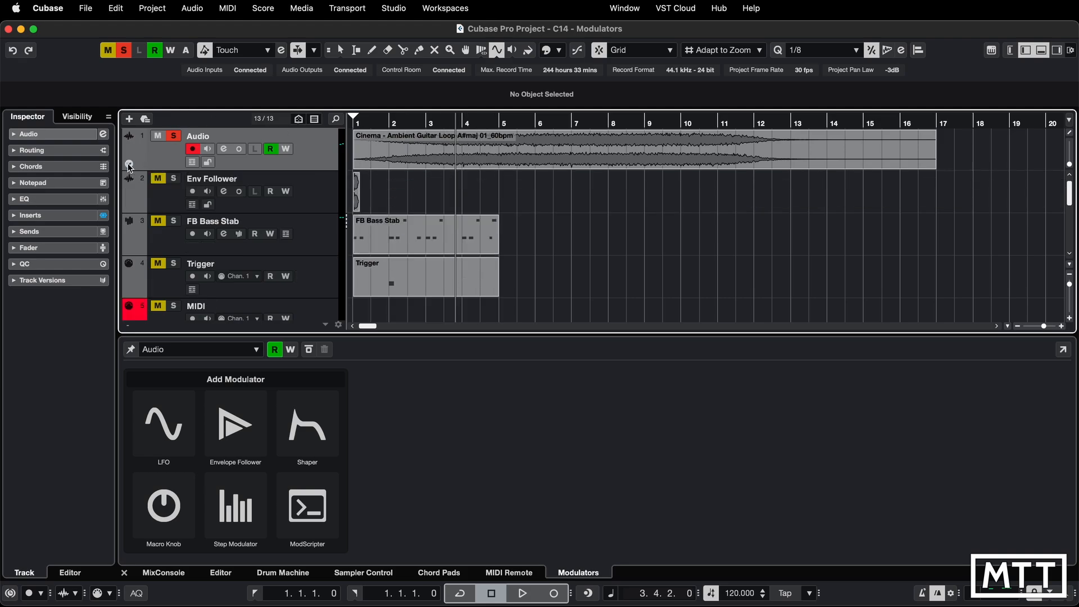
Add an LFO modulator to the Audio track and assign the track's volume fader as its modulation destination.
left_click(176, 445)
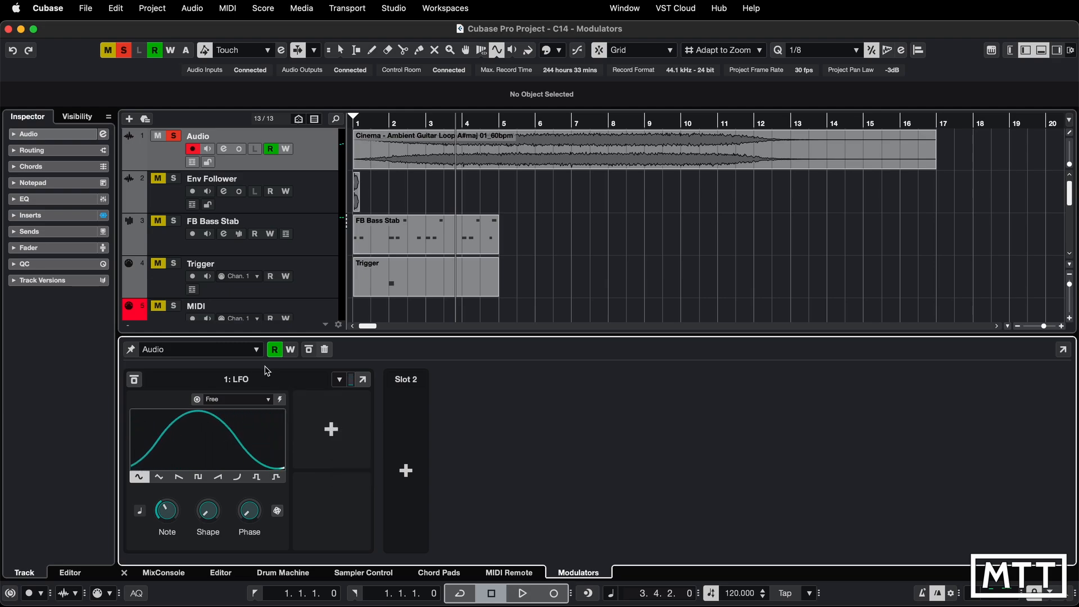
left_click(13, 249)
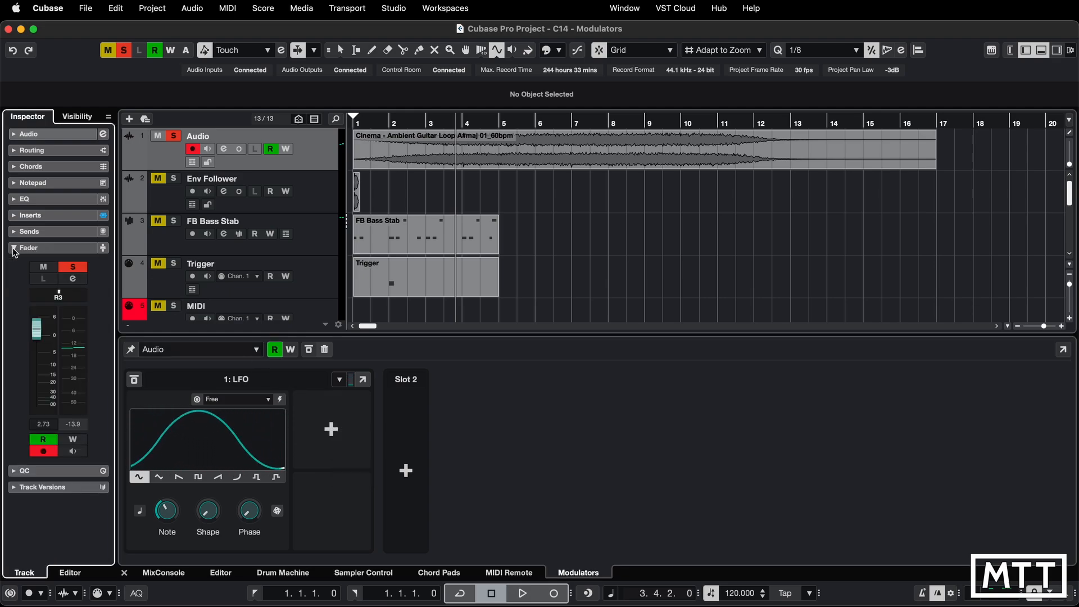
left_click(332, 433)
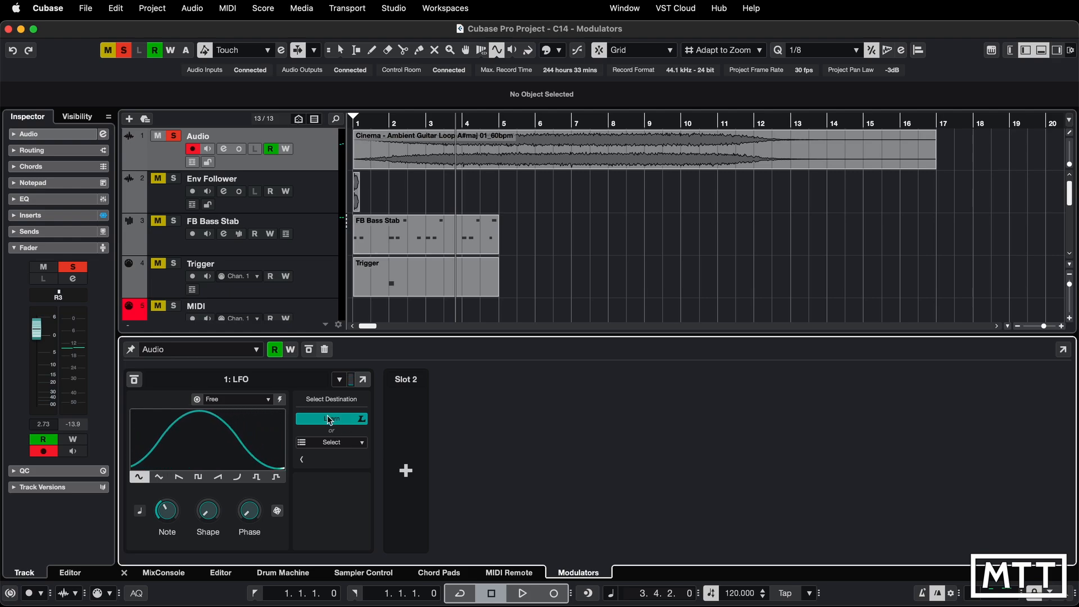
left_click(39, 331)
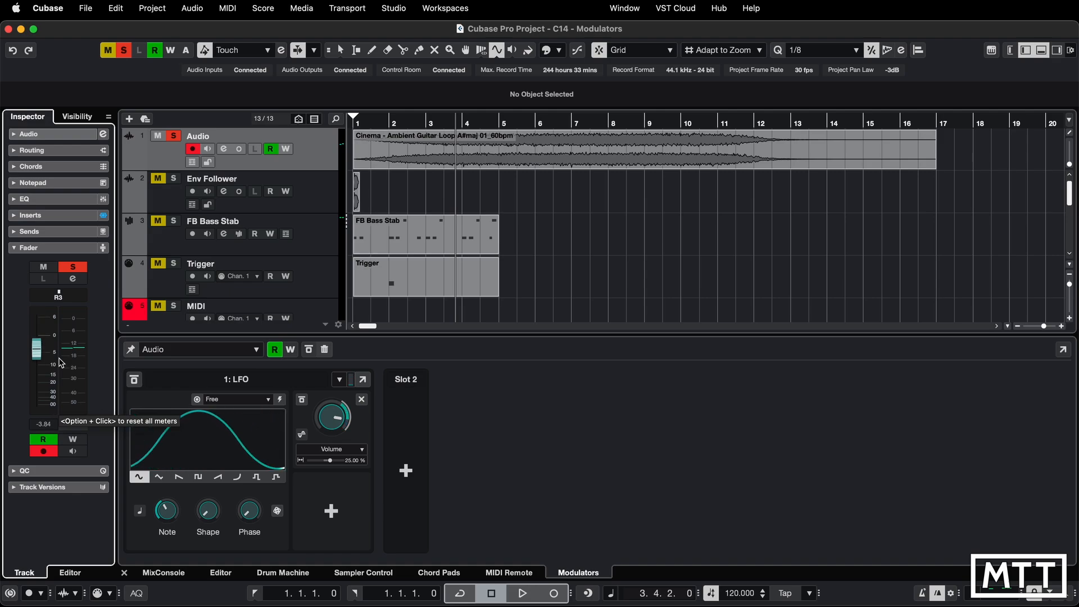
With the LFO's volume connection temporarily bypassed, draw a rising volume automation ramp on the Audio track reaching 0.69 at 3.3.1.0.
left_click(127, 166)
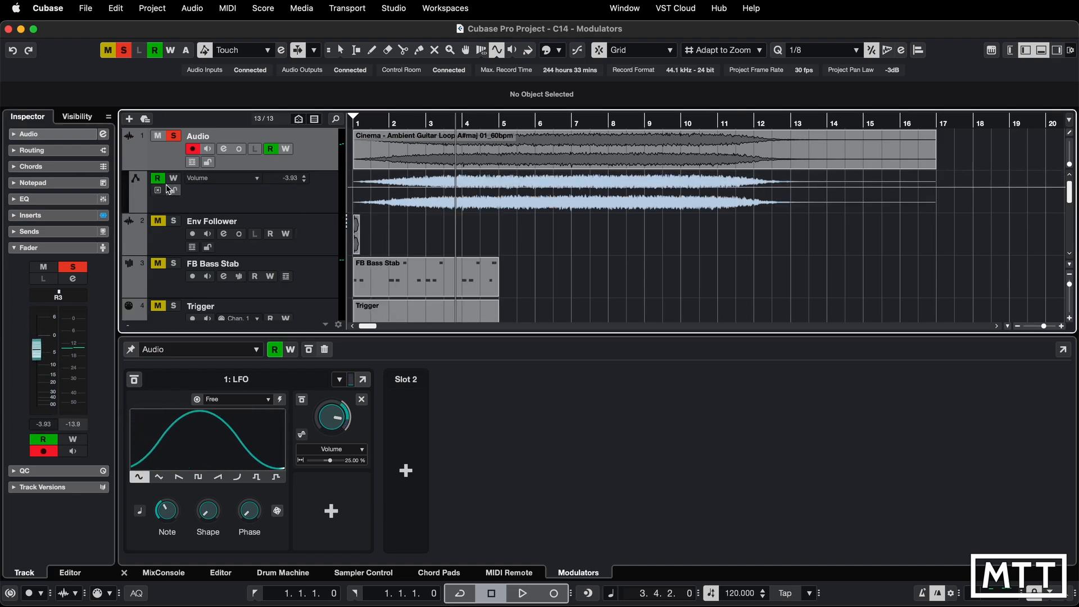
left_click(302, 399)
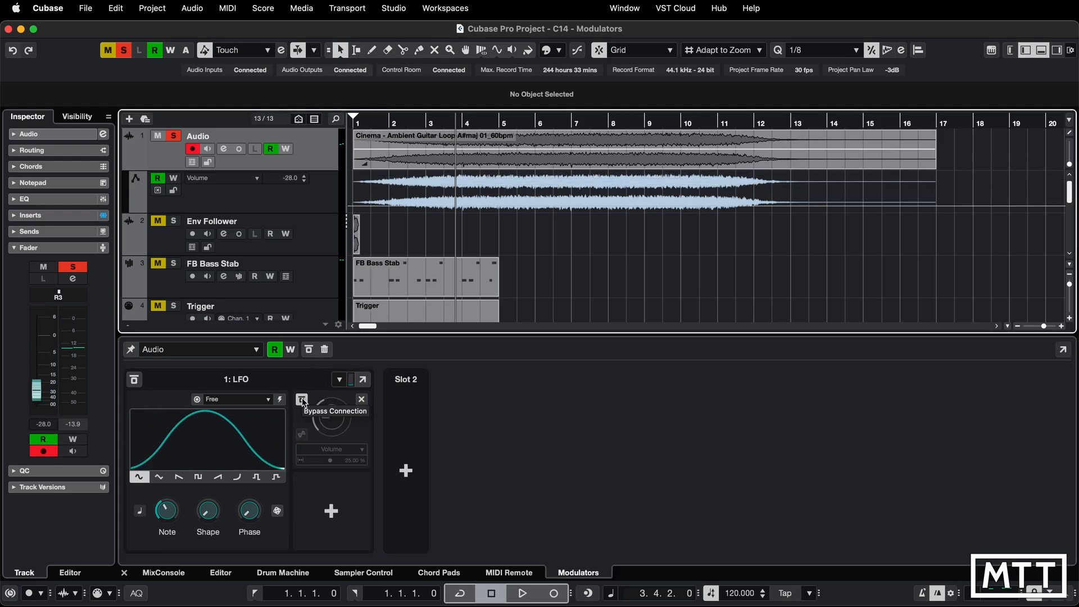
left_click(302, 400)
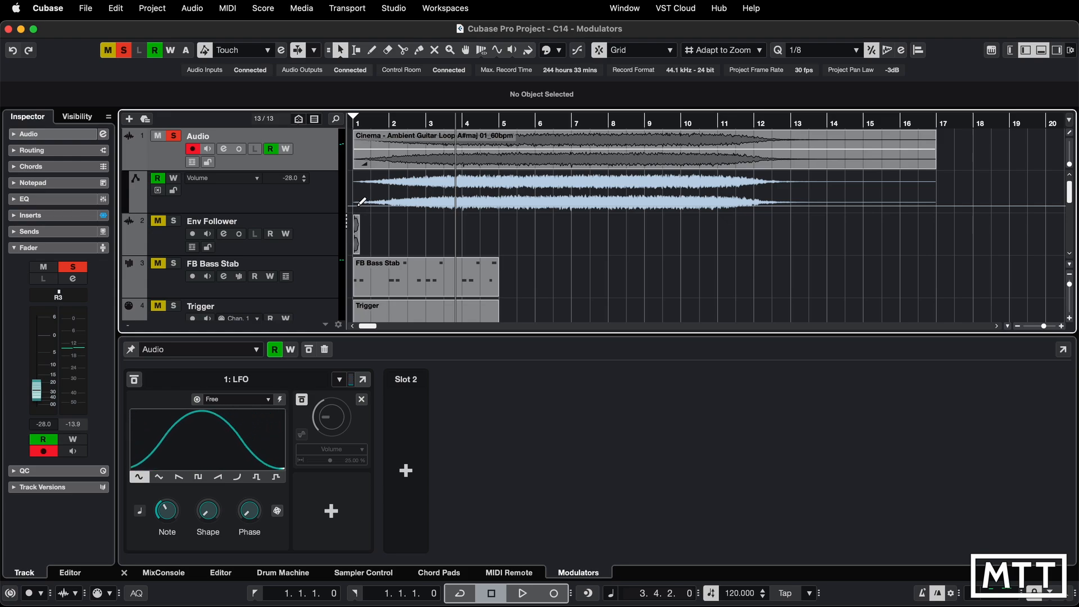
left_click_drag(444, 203, 452, 176)
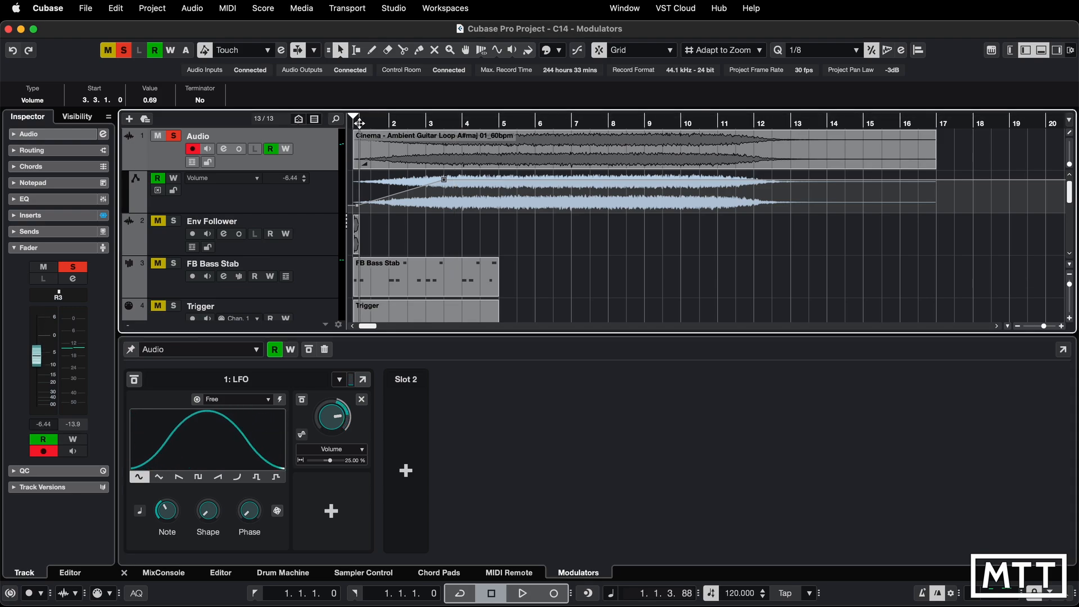
Play the Audio track from the start several times to examine how the LFO modulates volume along the automation ramp.
key("space")
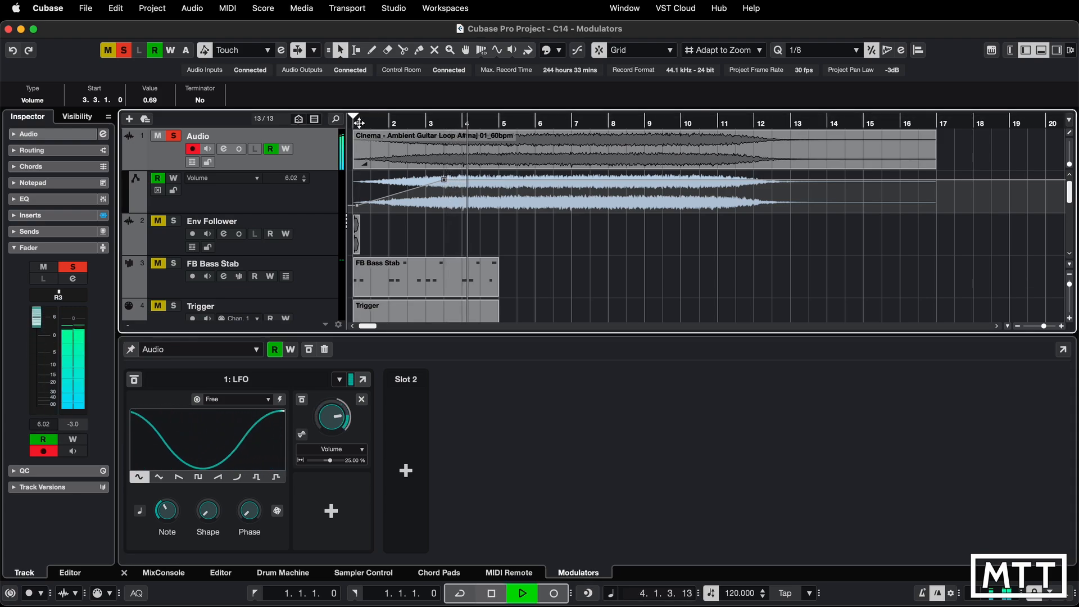
key("space")
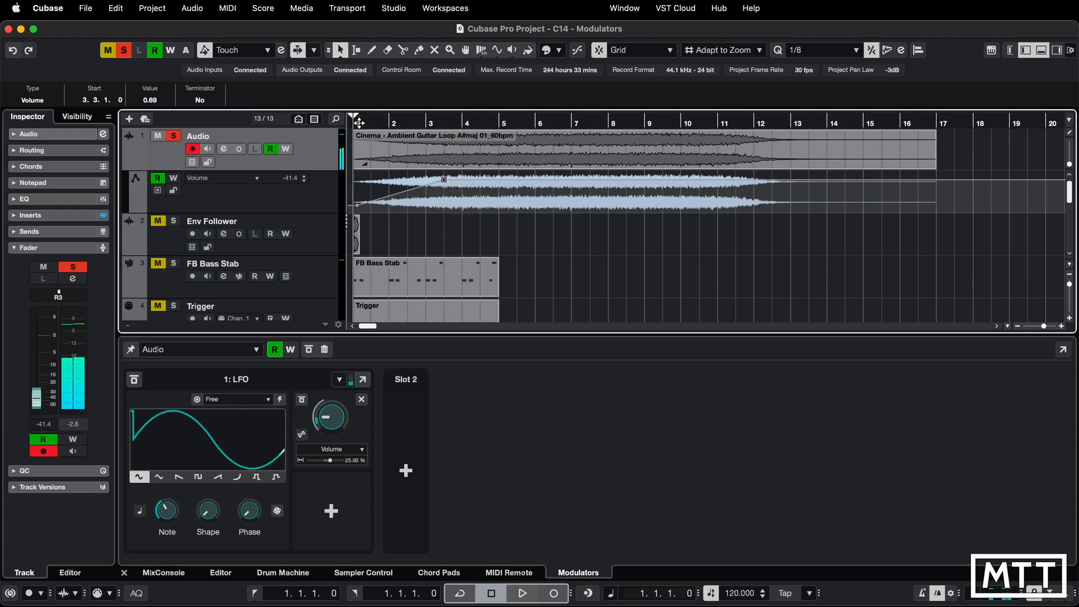
key("space")
key("space")
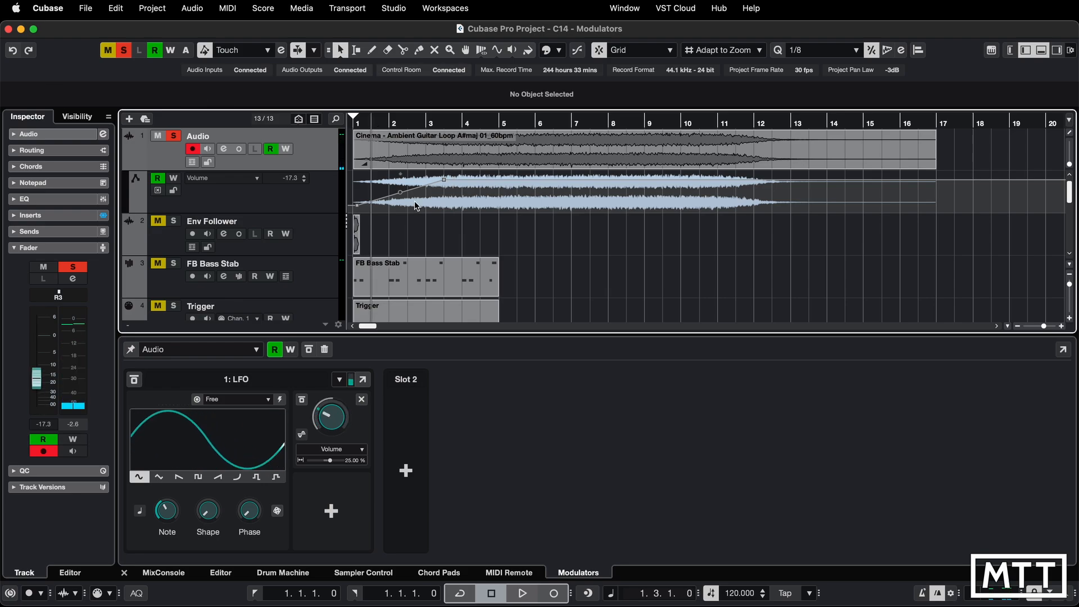
key("space")
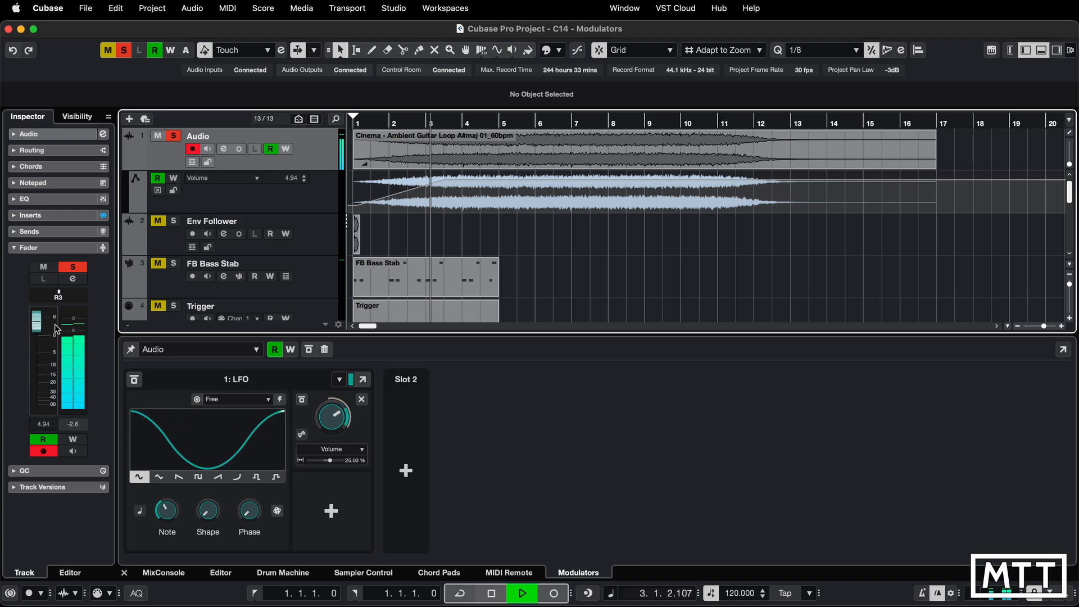
key("space")
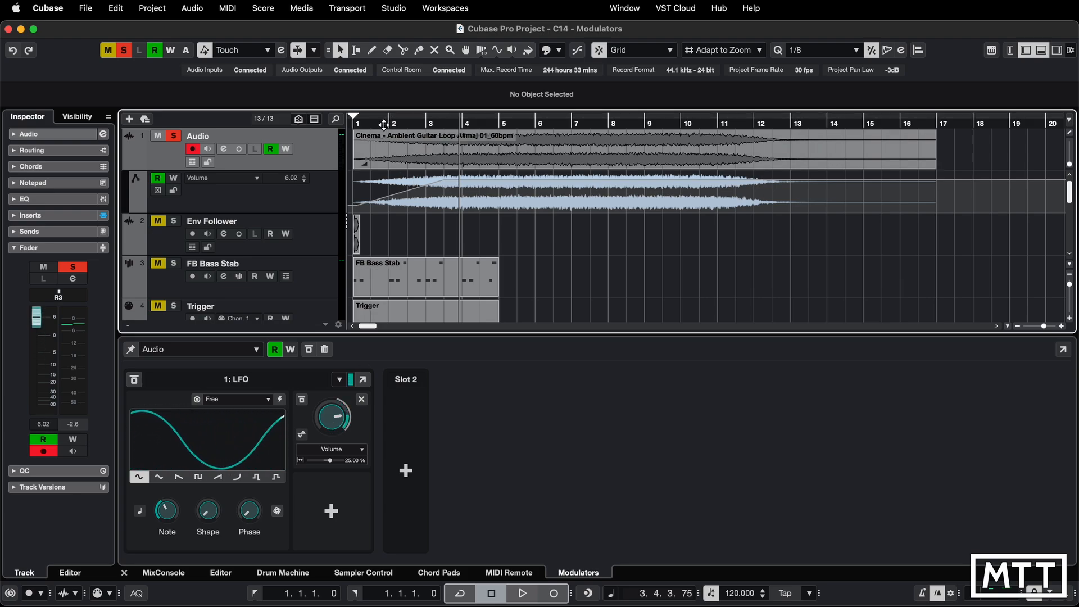
left_click(381, 121)
left_click(369, 122)
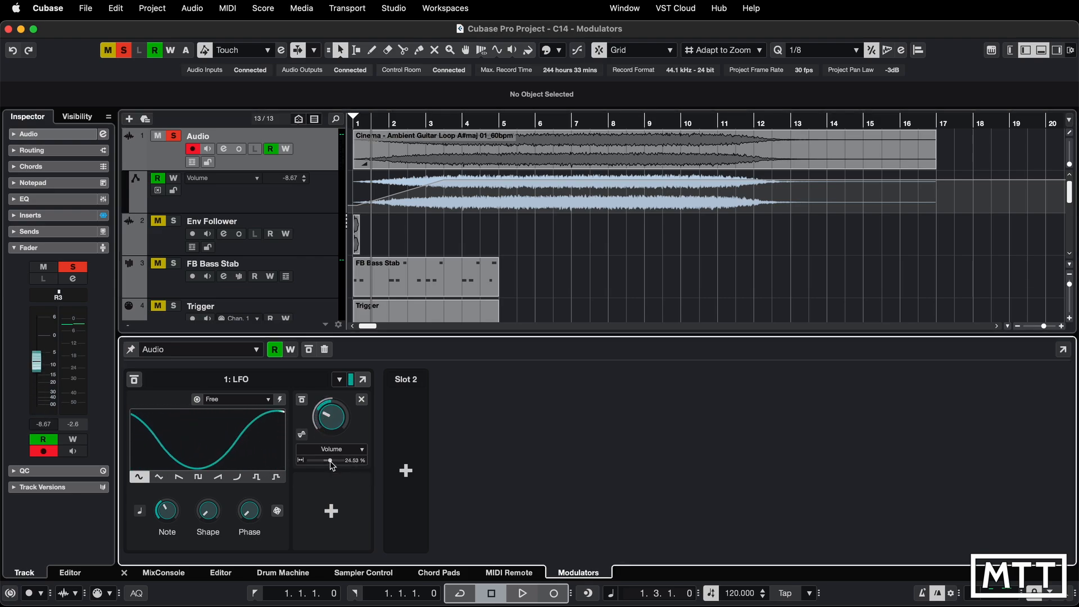
Set the LFO's volume modulation depth to about 17% and switch the connection to unipolar modulation.
left_click_drag(329, 461, 330, 465)
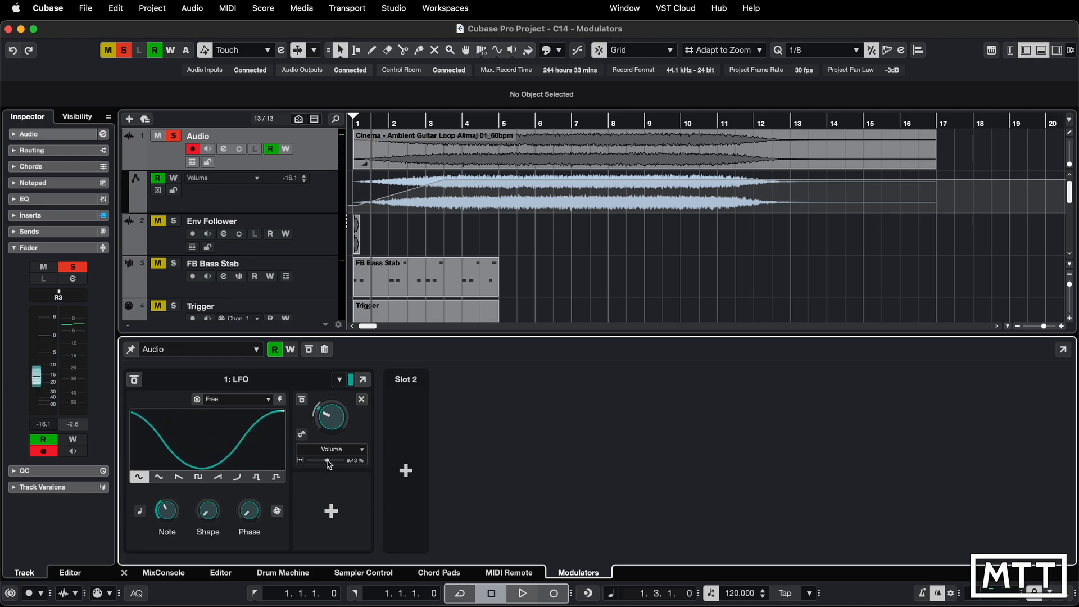
left_click_drag(329, 464, 329, 465)
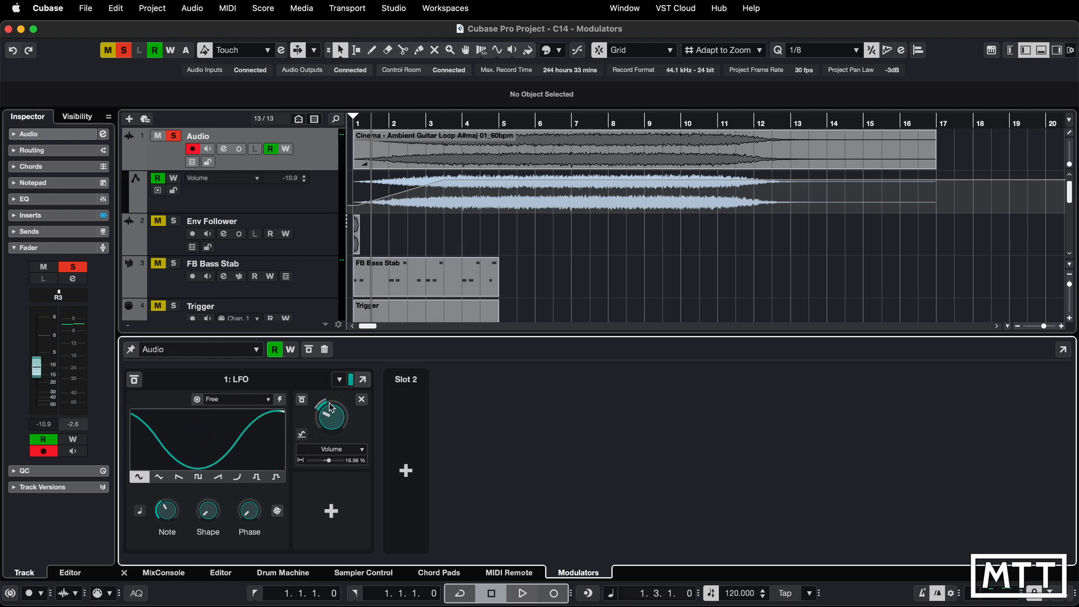
left_click(302, 435)
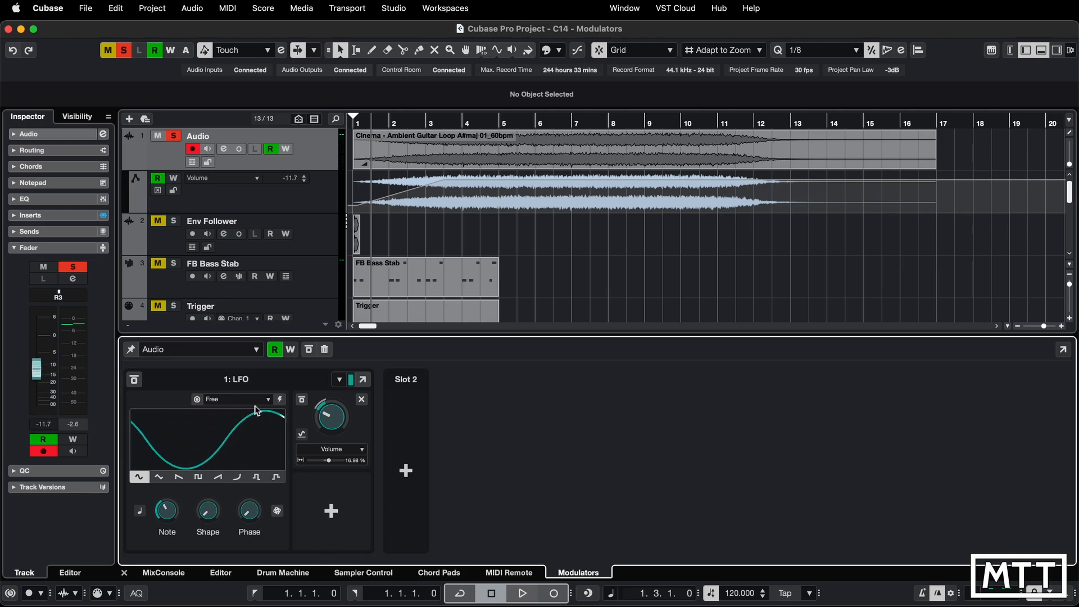
Set the LFO's tempo-synced note rate to 1/4 and its shape to 100.
left_click(139, 511)
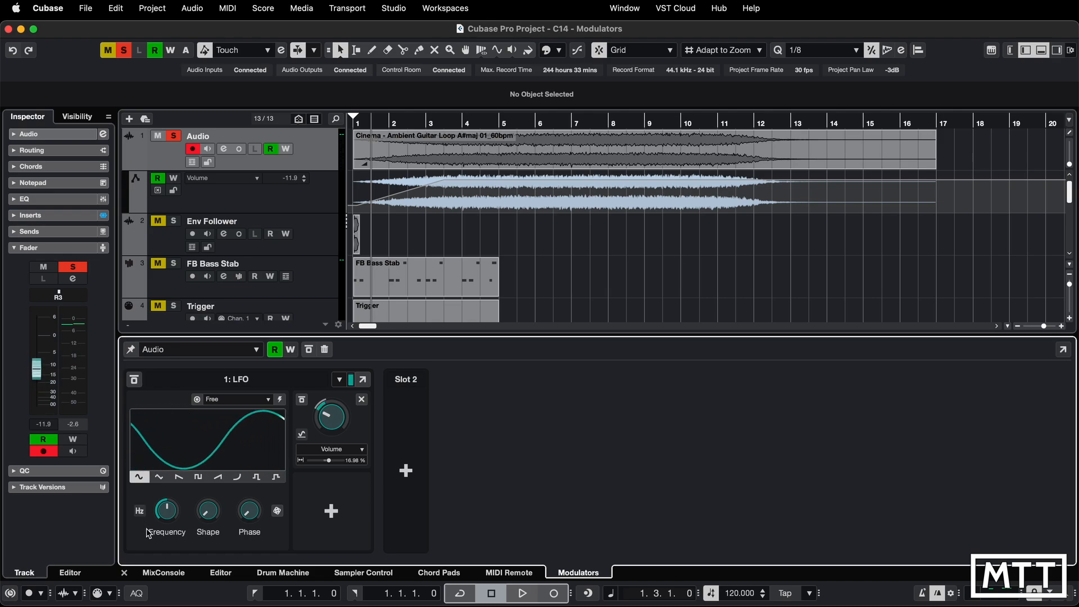
left_click(140, 510)
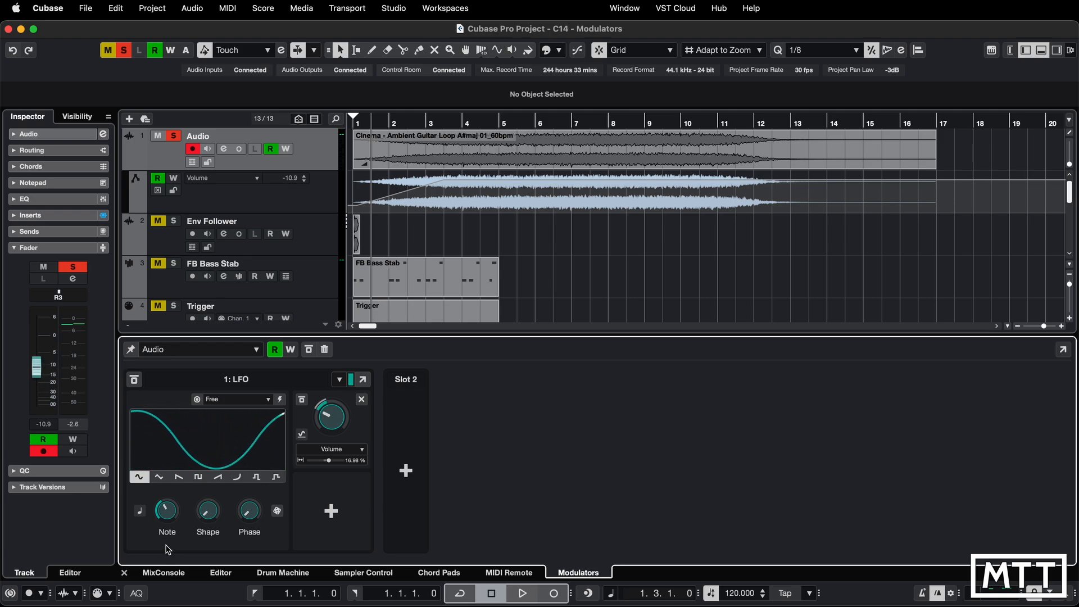
mouse_move(168, 510)
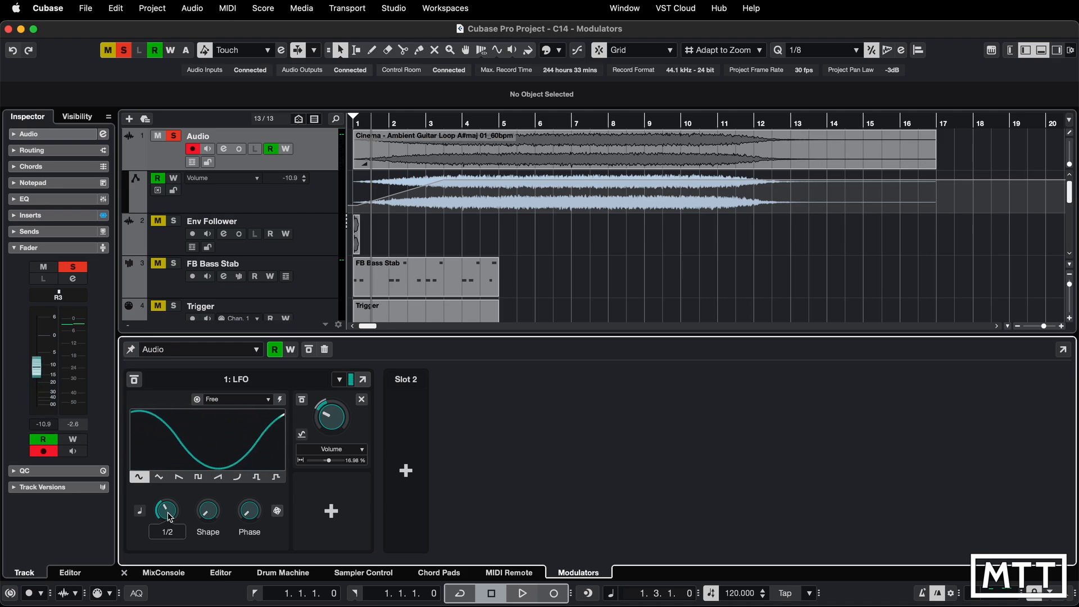
left_click_drag(167, 513, 176, 477)
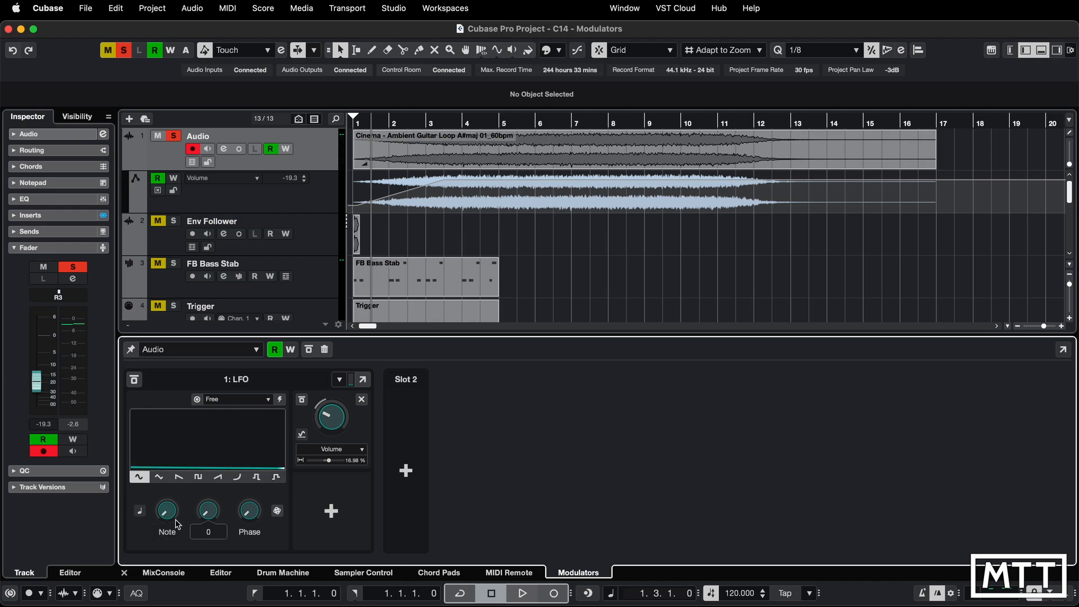
left_click_drag(167, 512, 166, 503)
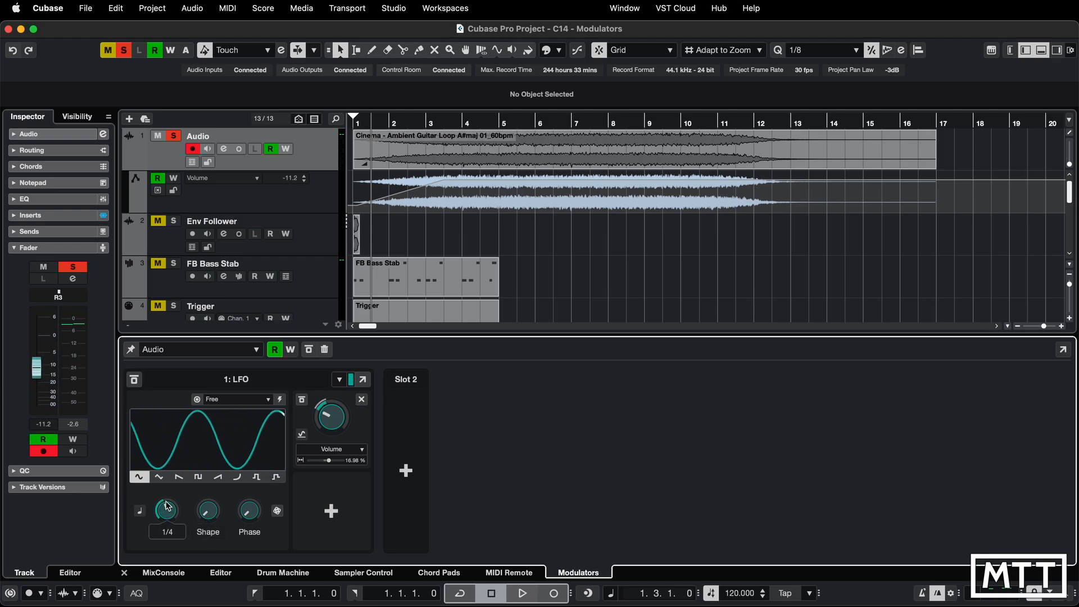
mouse_move(207, 517)
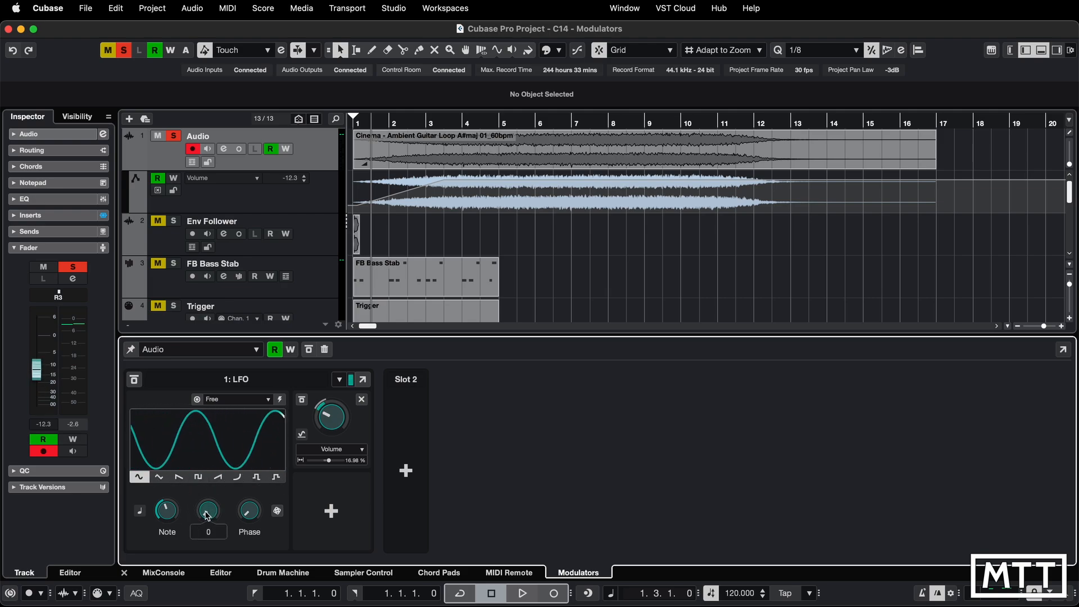
left_click_drag(208, 521, 208, 511)
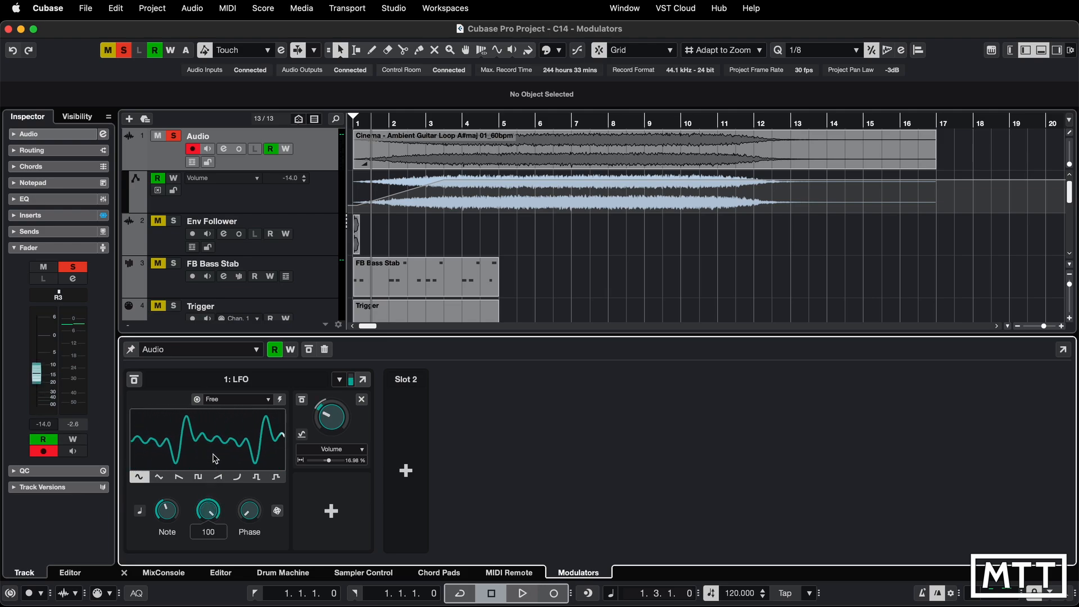
Set the LFO's shape to 10 and its phase to 180.
left_click_drag(208, 495, 208, 569)
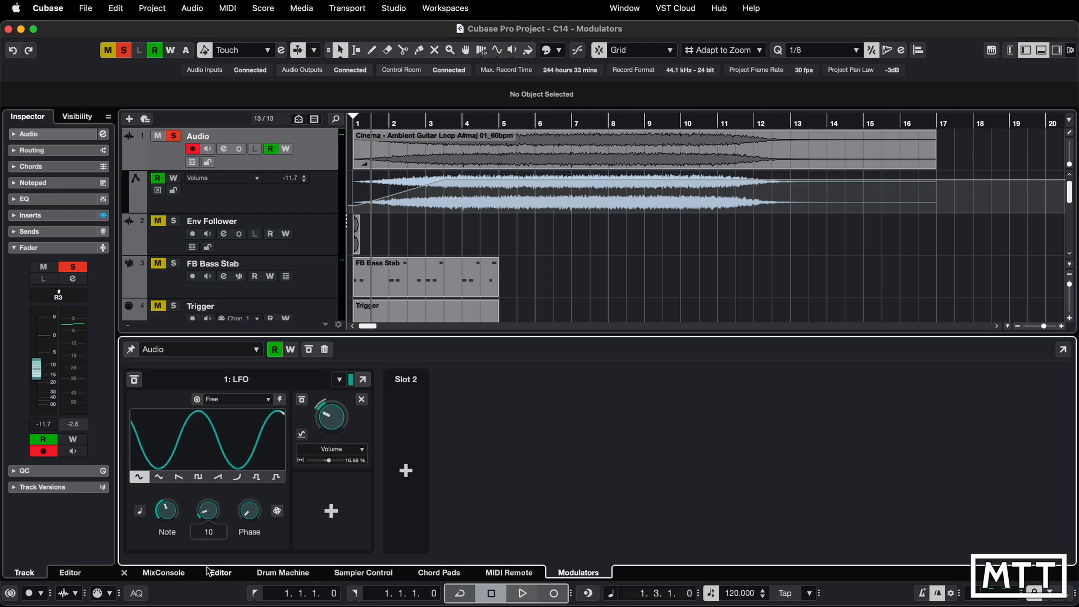
mouse_move(249, 511)
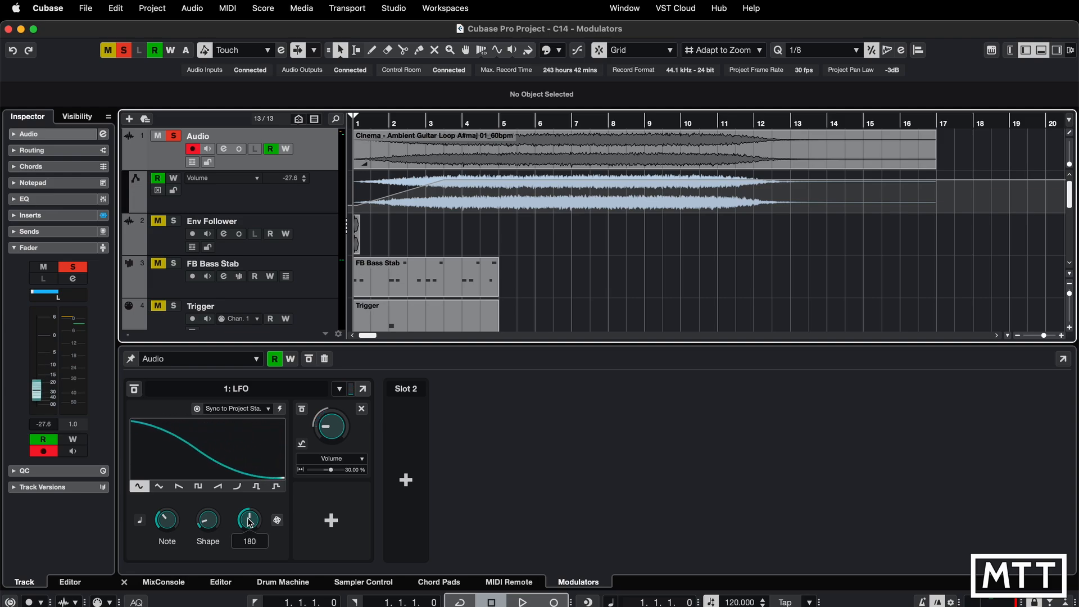
mouse_move(251, 520)
left_mouse_down()
mouse_move(254, 552)
mouse_move(254, 527)
left_mouse_up()
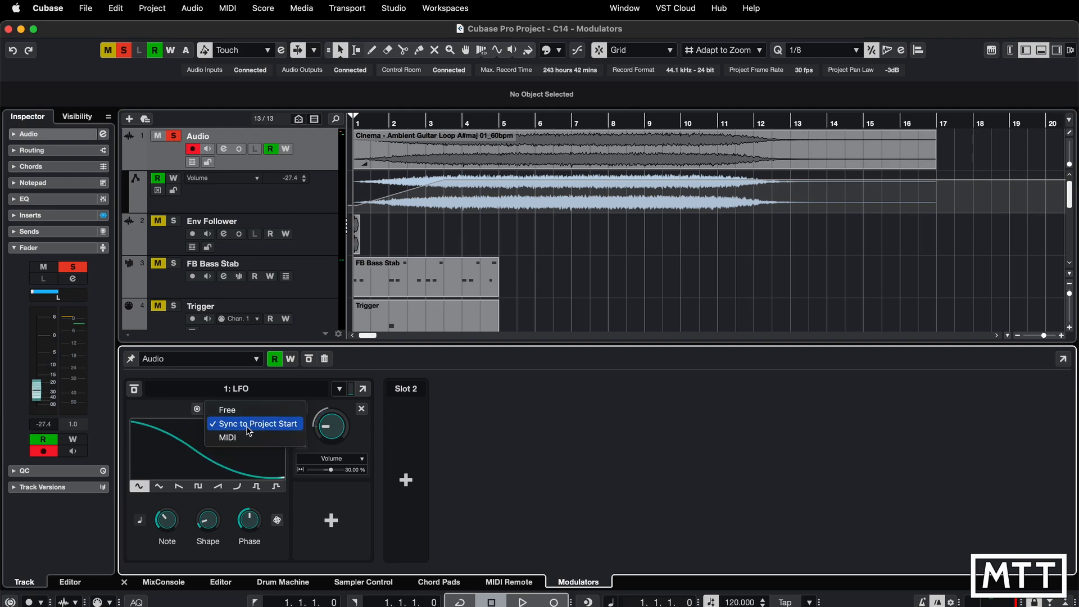
Duplicate the Audio track and give the copy a hard-right pan and an LFO phase of 0.
right_click(314, 157)
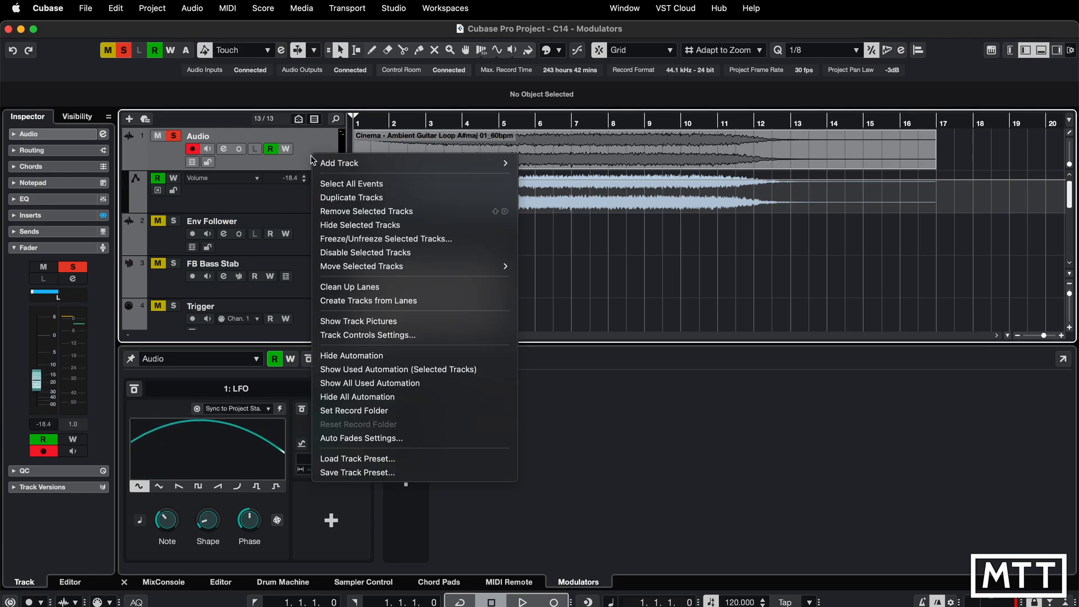
left_click(345, 199)
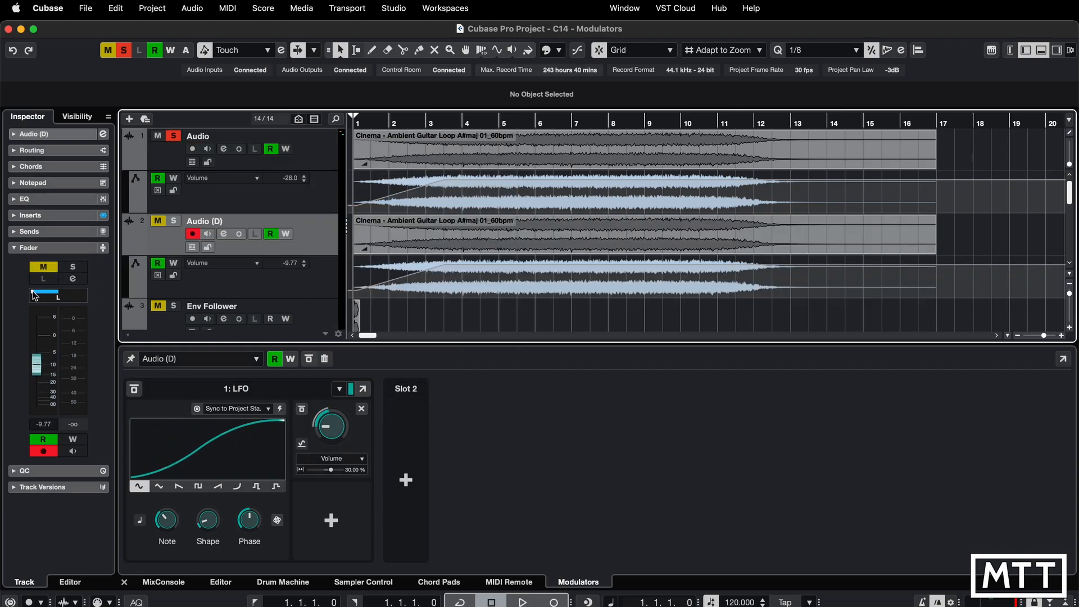
left_click_drag(34, 296, 110, 301)
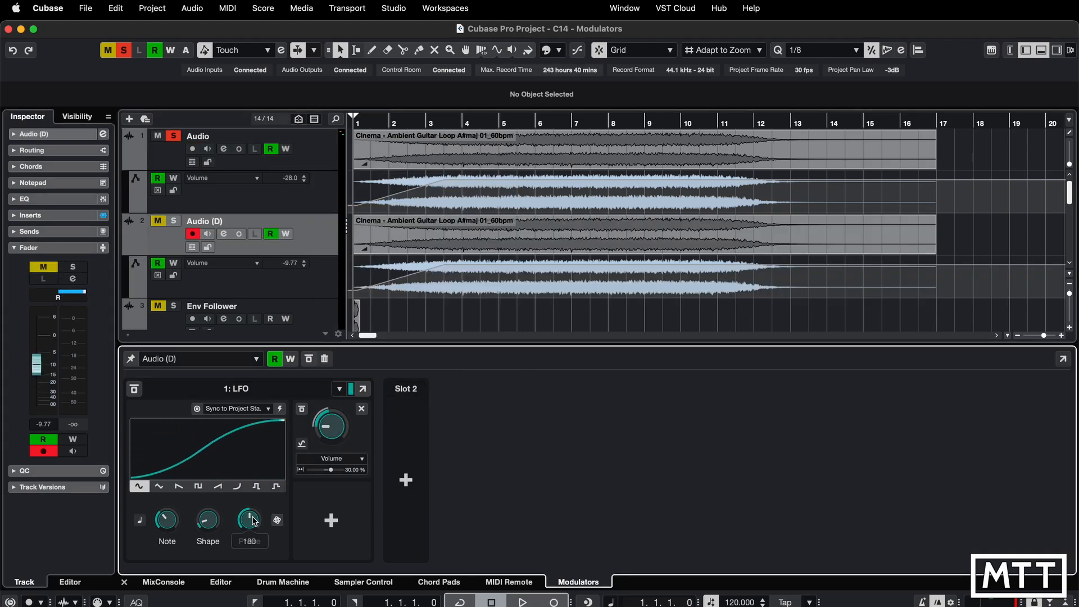
left_click_drag(254, 520, 252, 560)
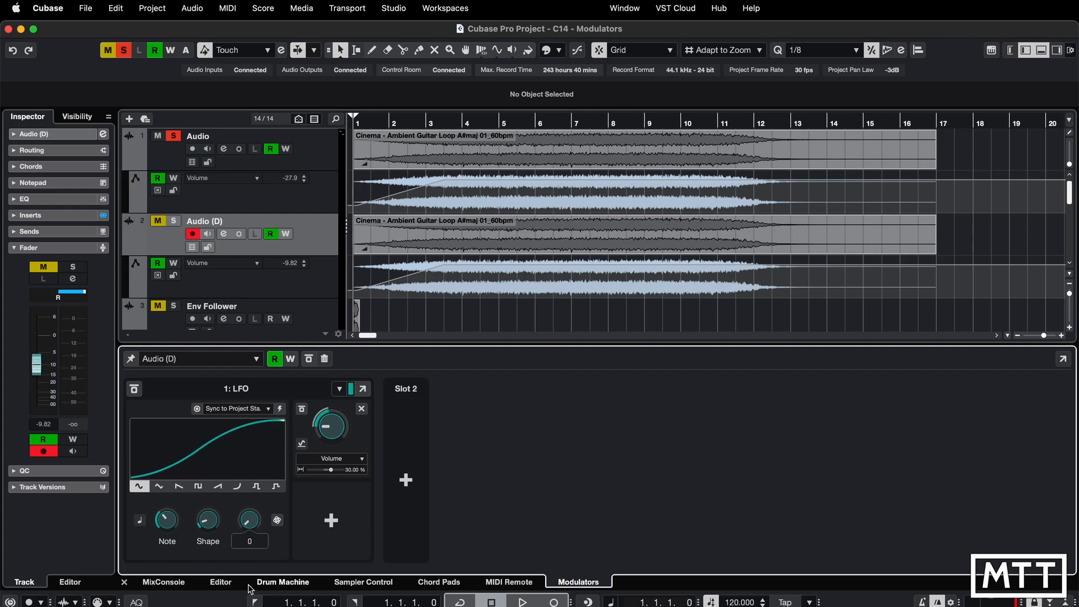
Show the mixer, play from the start with Audio (D) also soloed, and examine the opposing fader movements of both tracks.
left_click(164, 583)
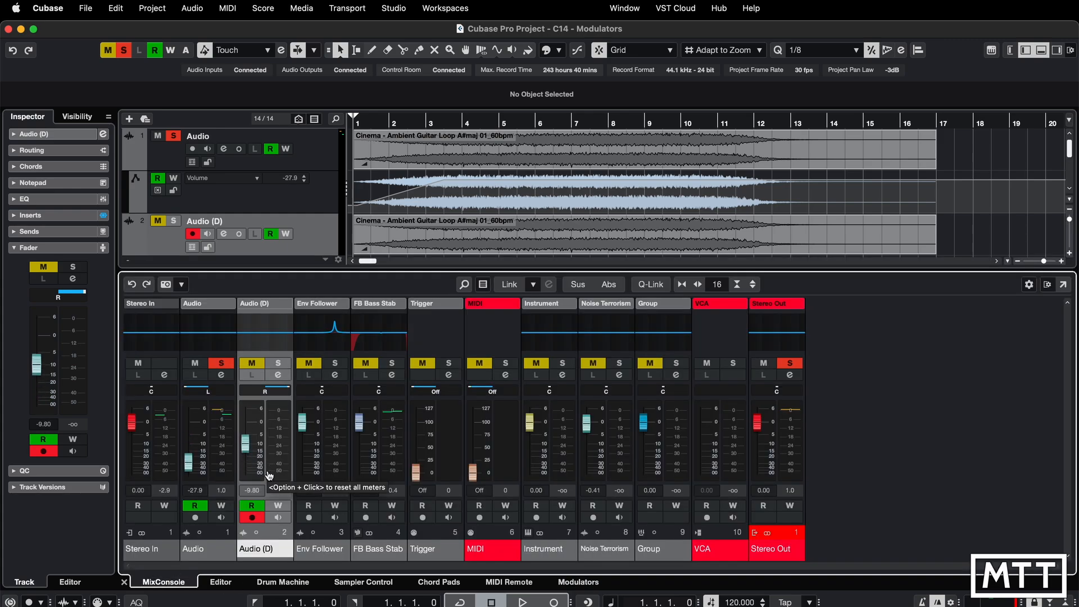
key("space")
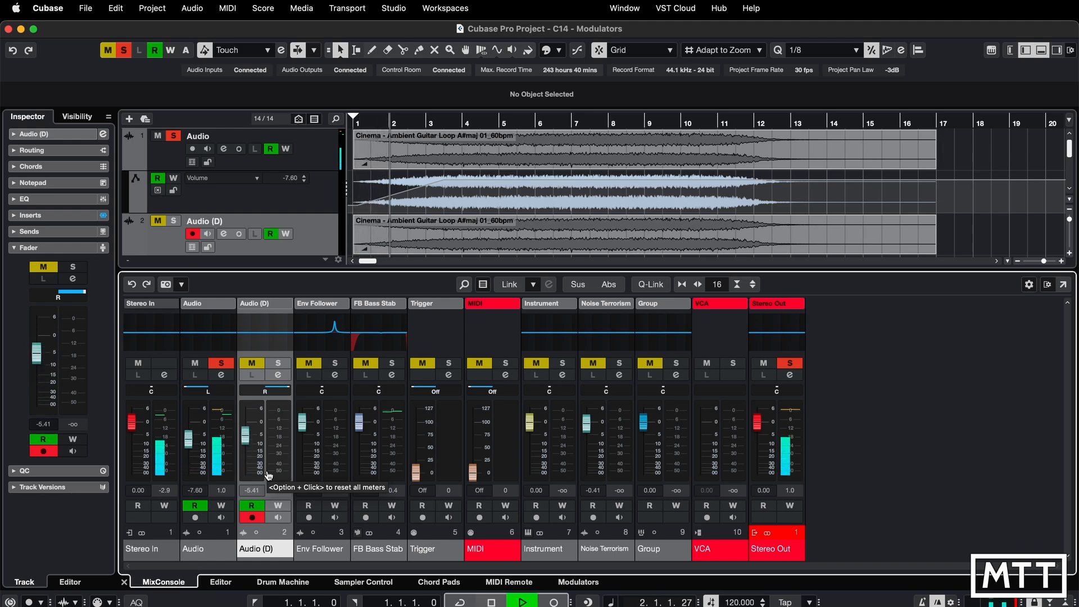
left_click(174, 221)
left_click(159, 223)
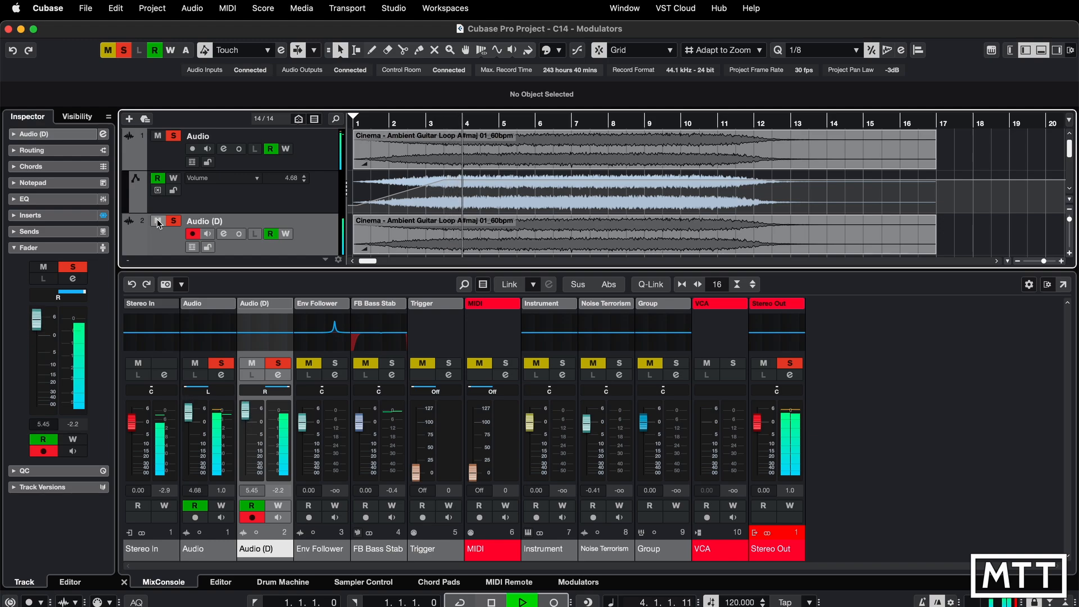
key("space")
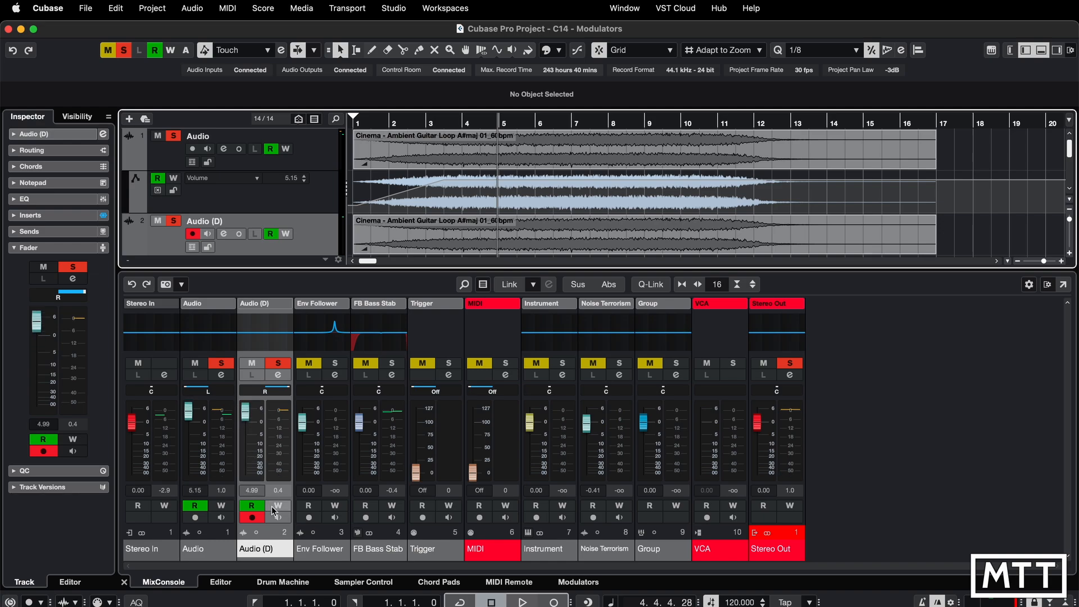
Remove the duplicated Audio (D) track from the project.
left_click(295, 585)
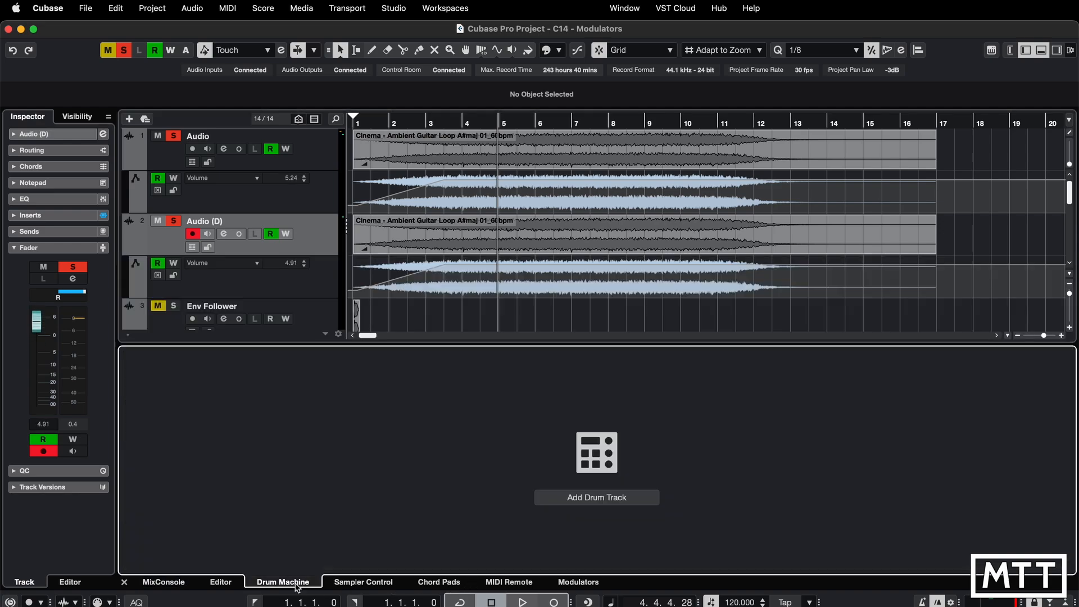
right_click(313, 237)
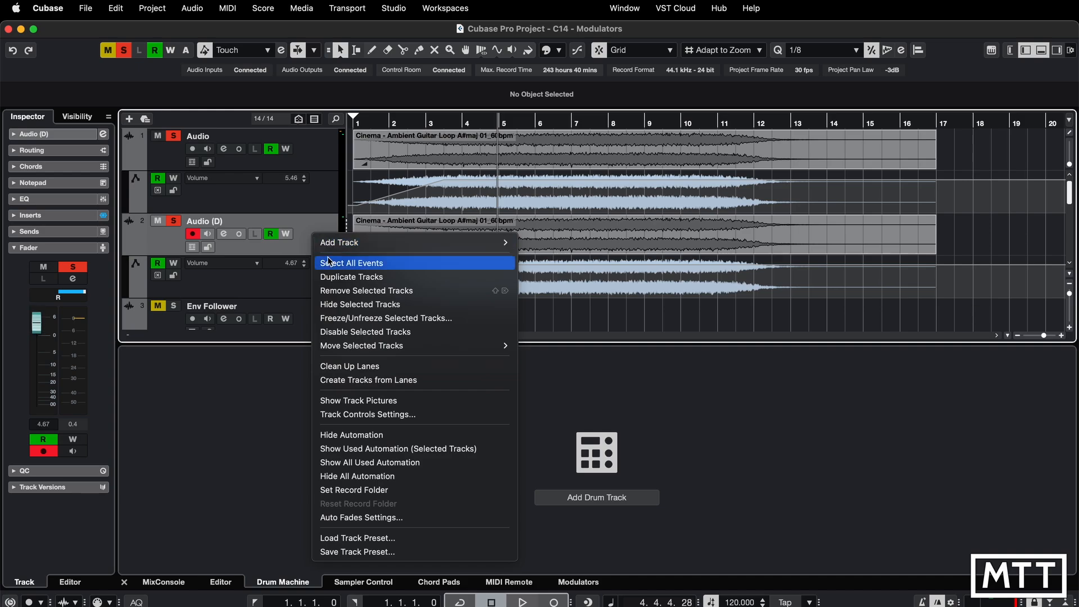
left_click(360, 291)
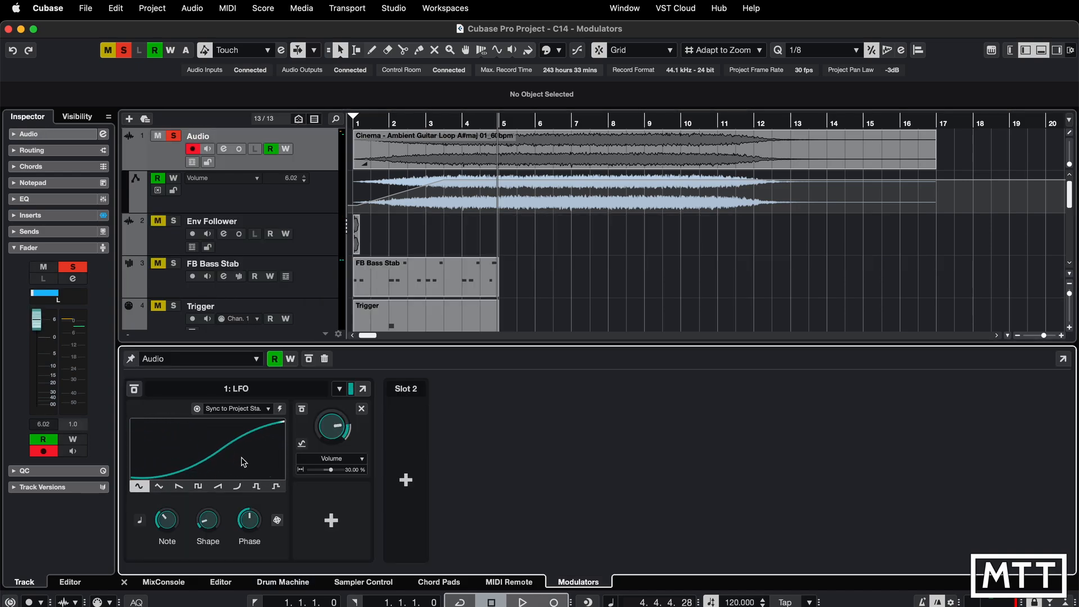
Reset the Audio track LFO's shape and phase to 0 and try the triangle and saw waveforms.
left_click_drag(212, 521, 251, 602)
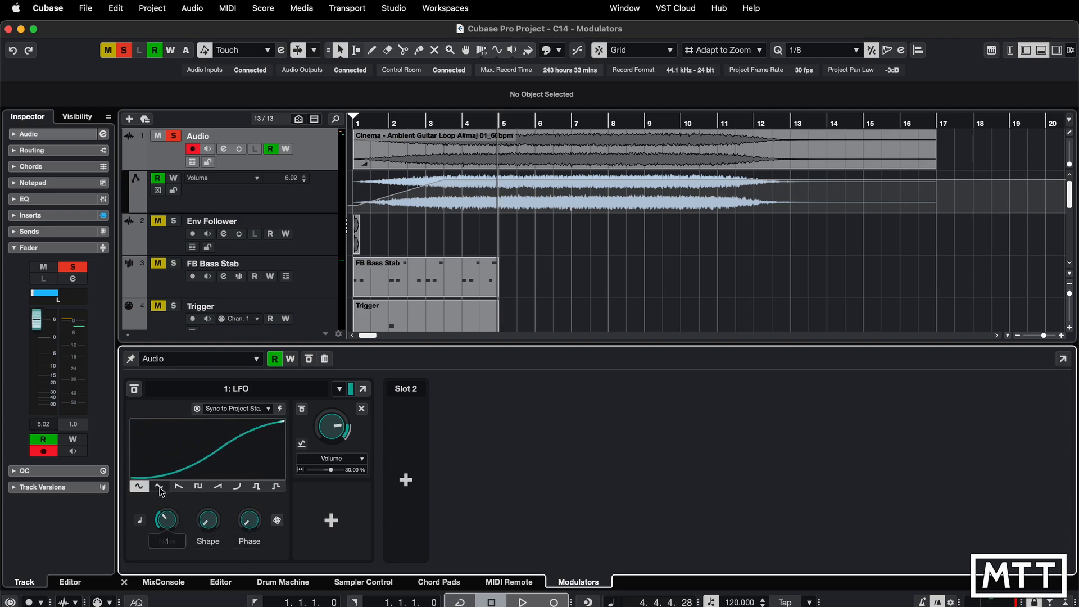
left_click(160, 487)
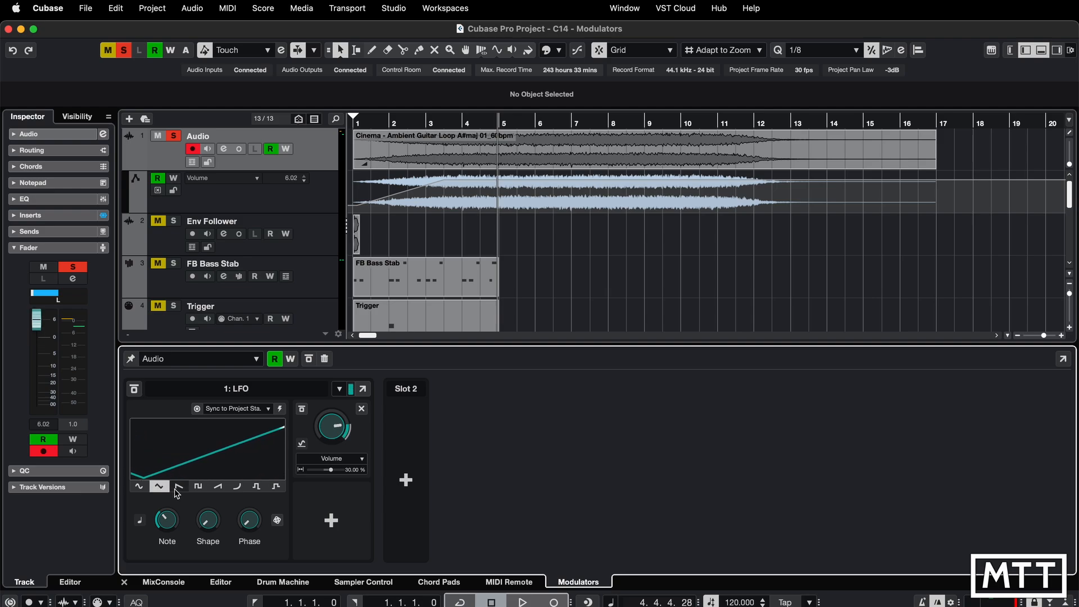
left_click(177, 487)
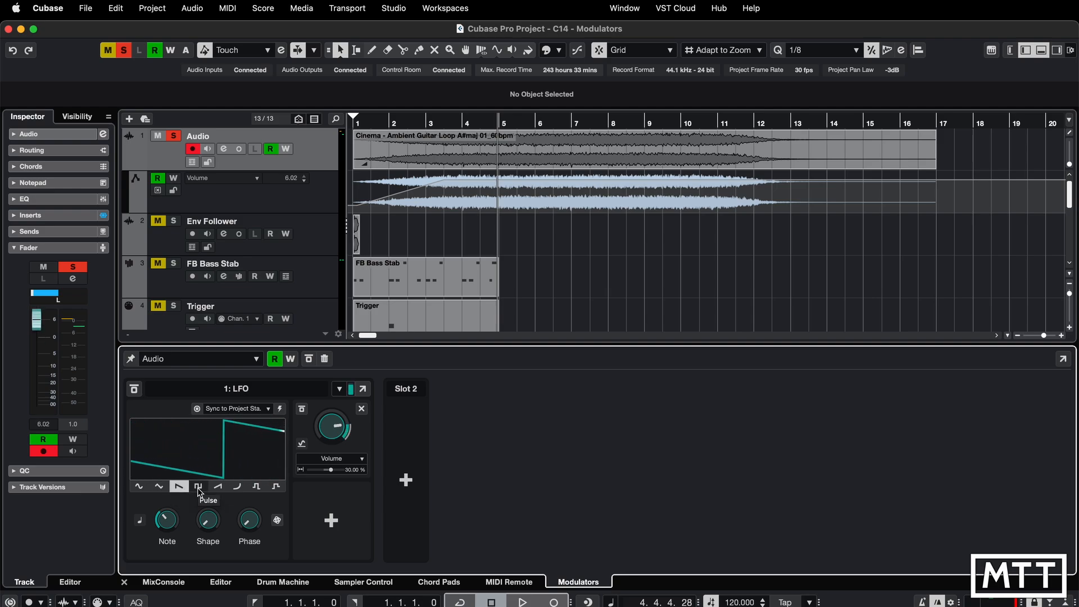
Switch the LFO to the Pulse waveform with a 1/4 note rate and vary its shape through 49 and 100 to 50.
left_click(198, 488)
left_click_drag(212, 518, 215, 492)
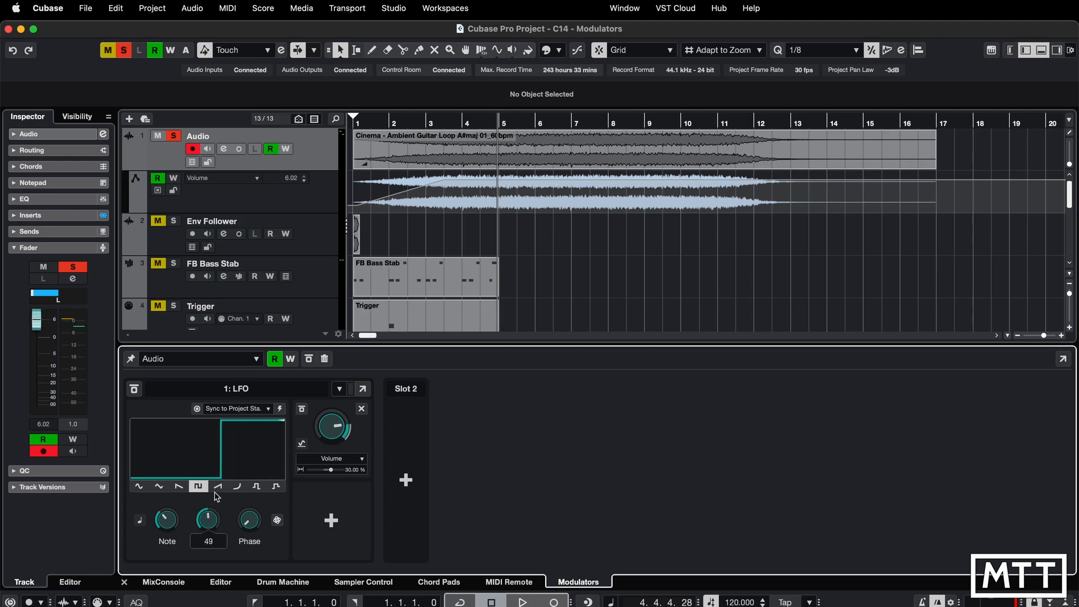
left_click_drag(167, 520, 165, 513)
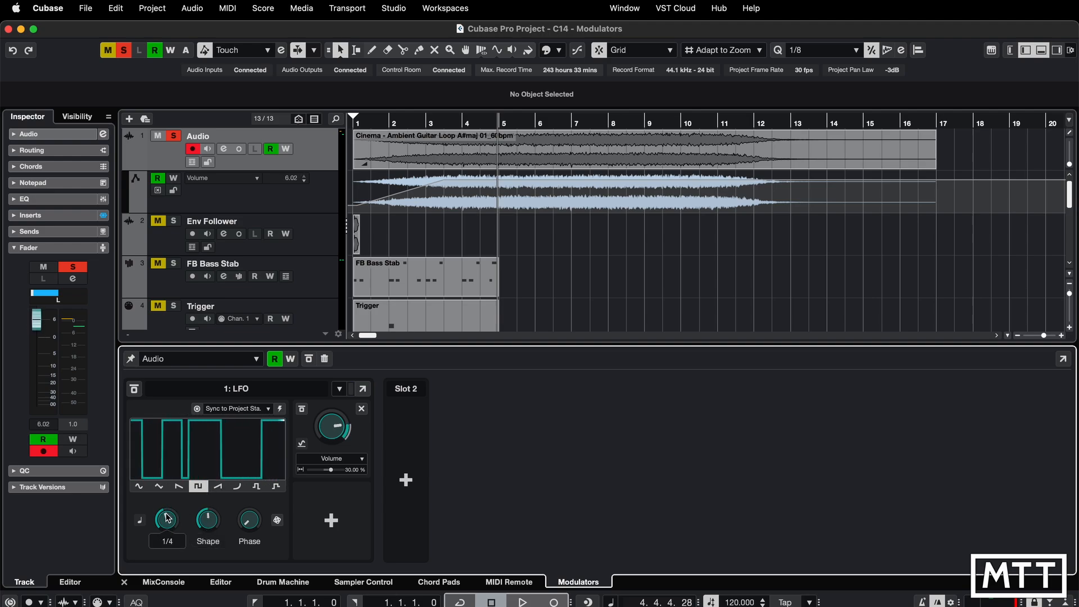
mouse_move(212, 515)
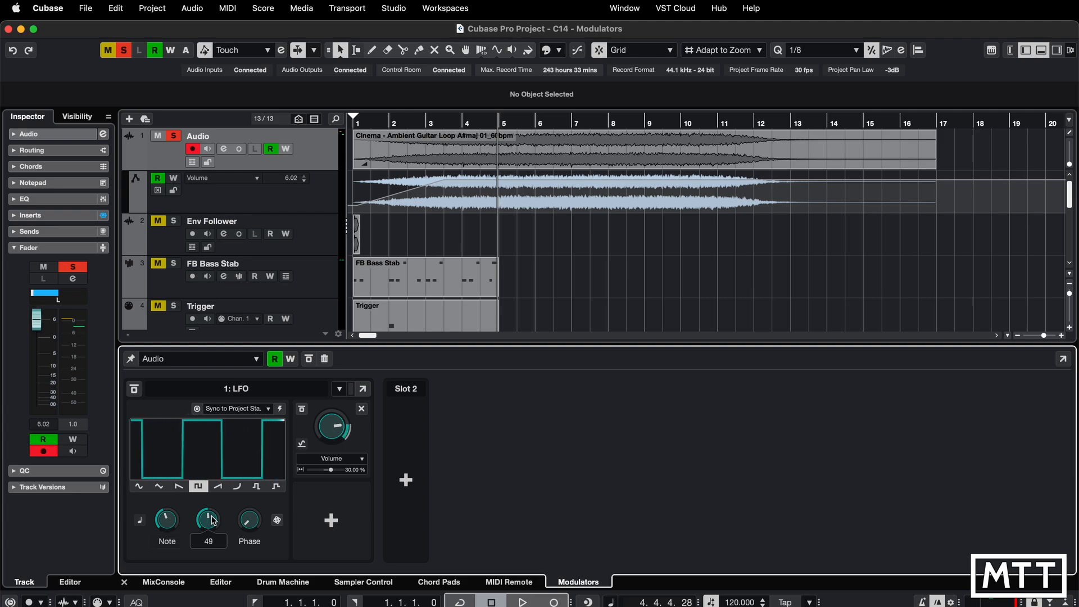
left_click_drag(212, 515, 221, 415)
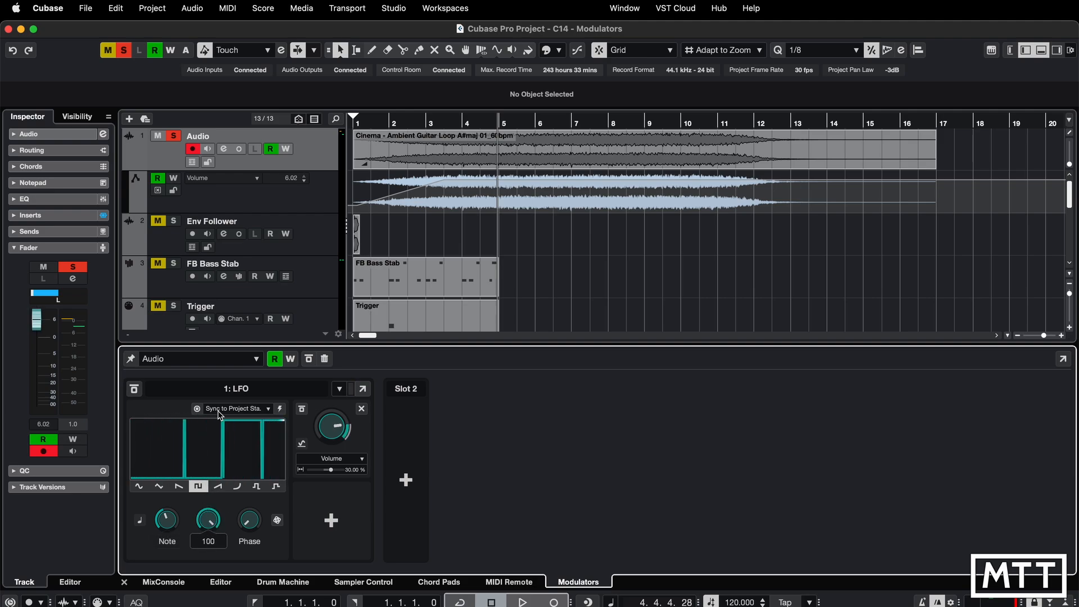
left_click_drag(206, 528, 203, 552)
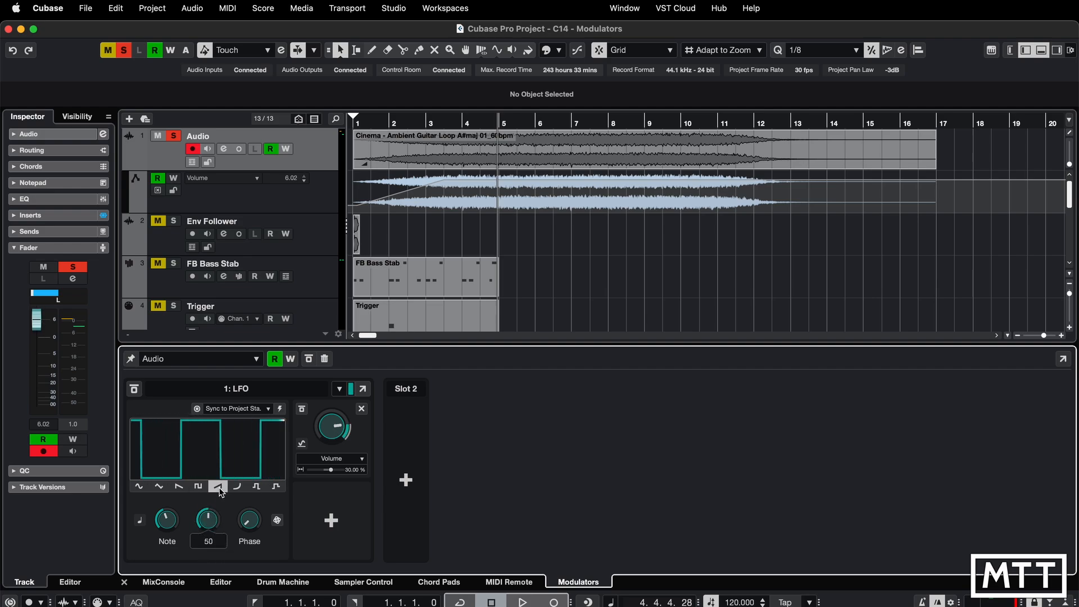
Try the curved-ramp and both random-step LFO waveforms at shape 0, ending on the second random-step one, and toggle random phase on and off.
left_click_drag(207, 550, 206, 557)
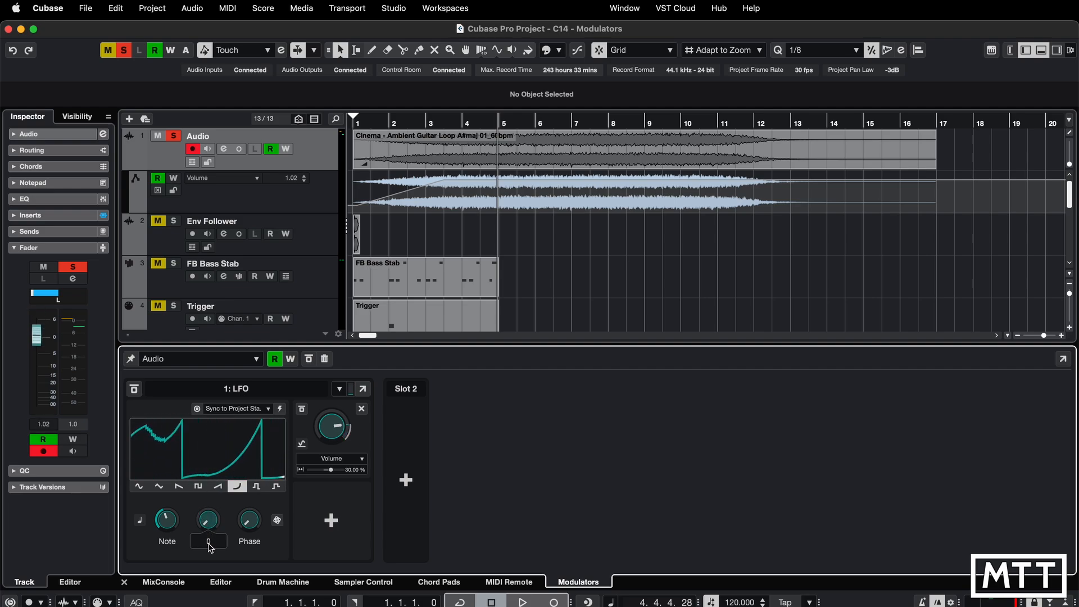
left_click(257, 487)
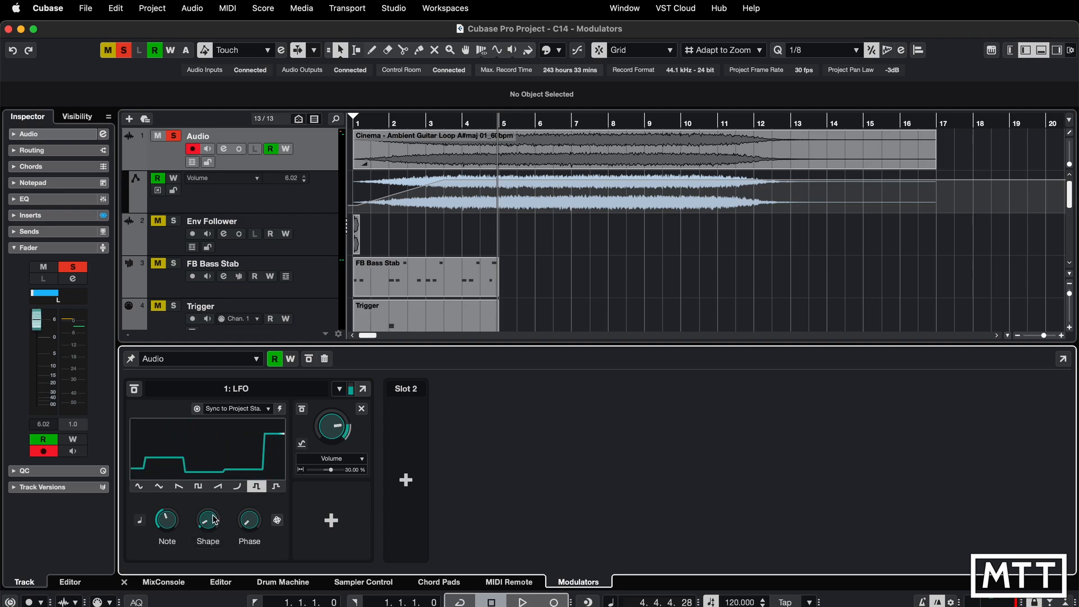
left_click_drag(214, 522, 191, 533)
left_click(282, 488)
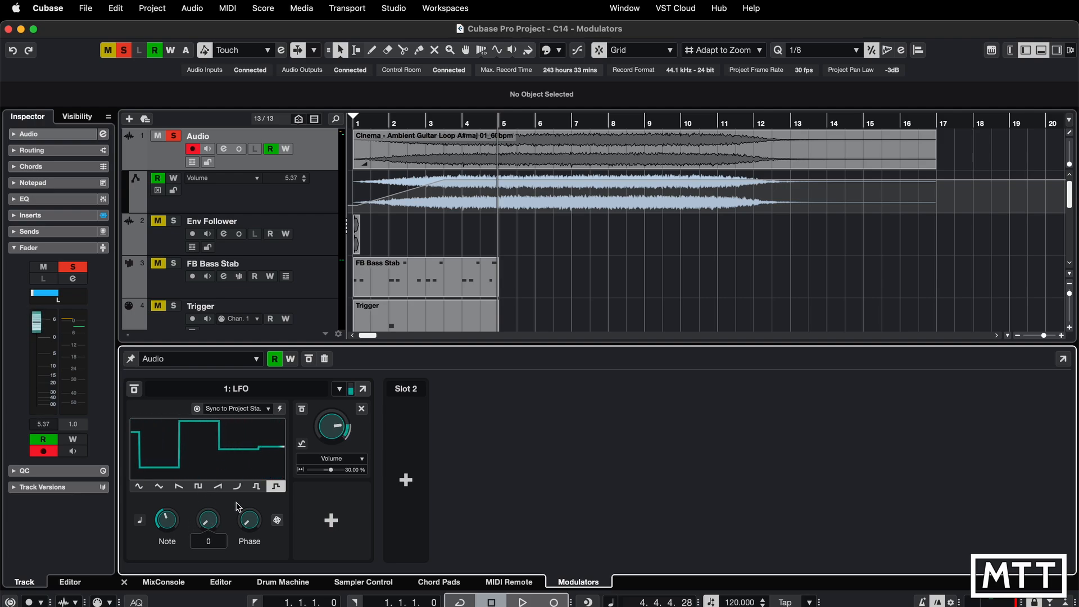
left_click(277, 521)
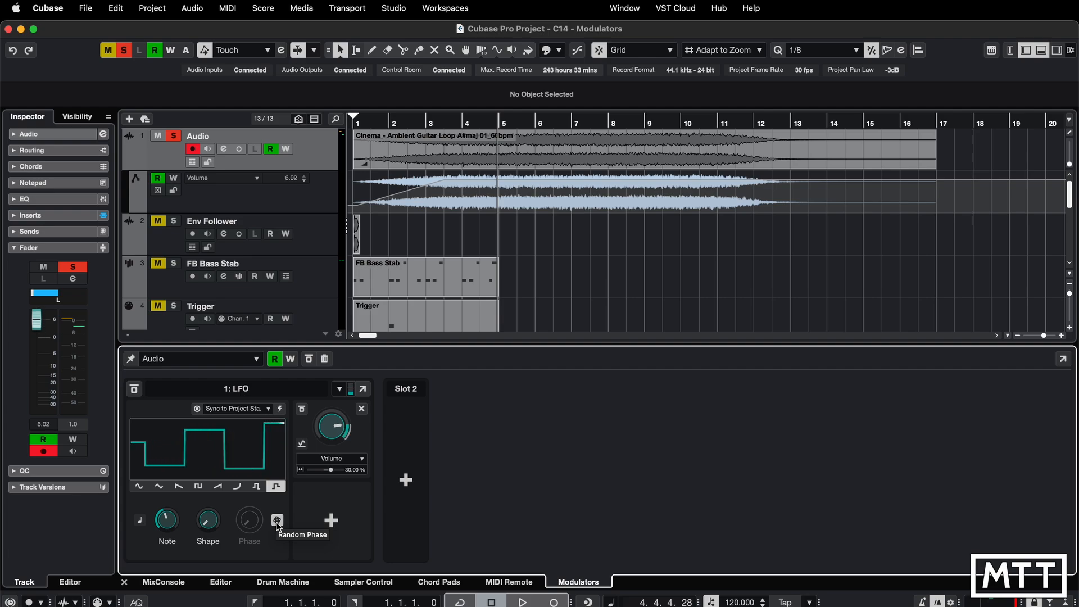
left_click(278, 521)
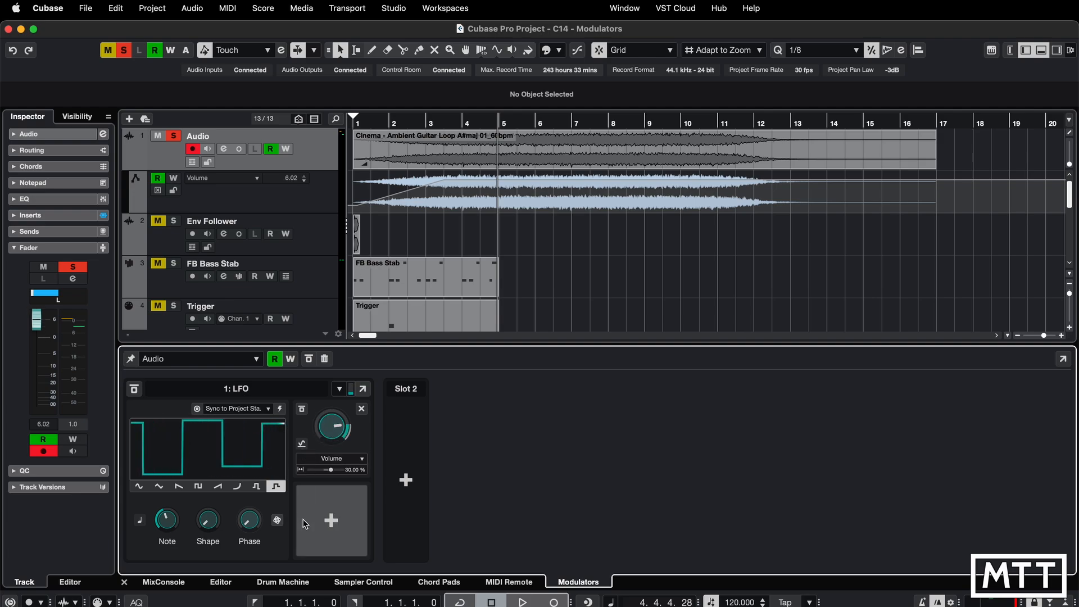
Browse the available destinations for a second LFO target, examining the Filter MS-20 parameters under Inserts, and close the list without choosing one.
left_click(333, 521)
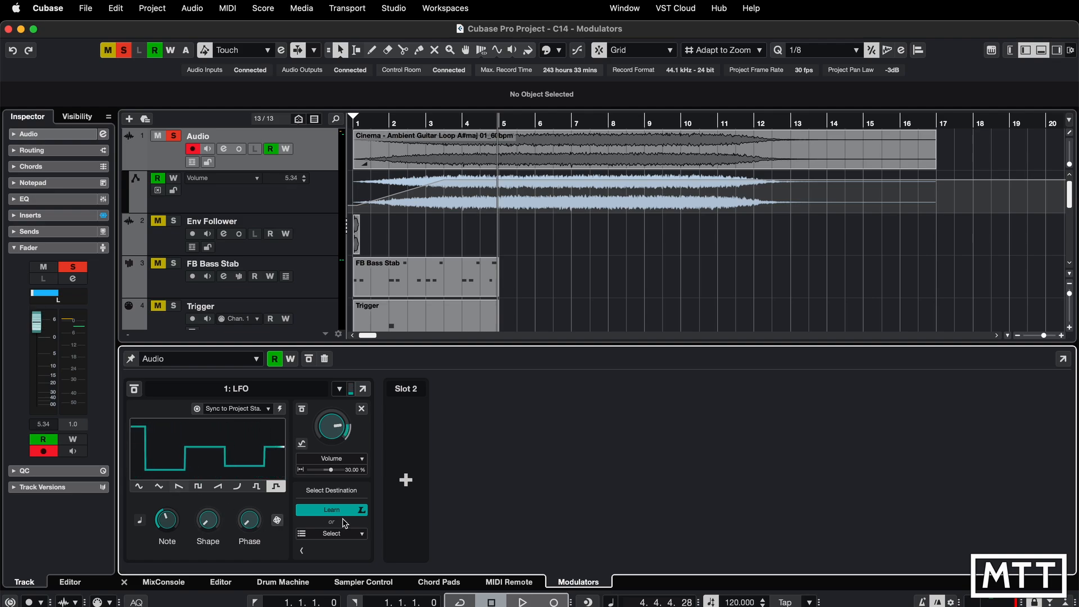
left_click(361, 535)
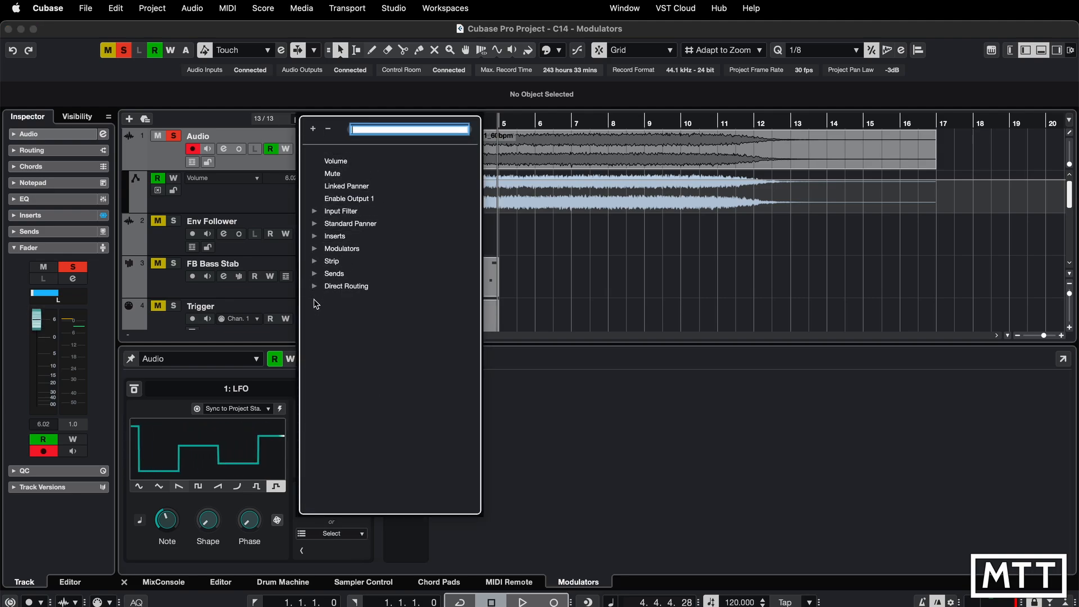
left_click(317, 241)
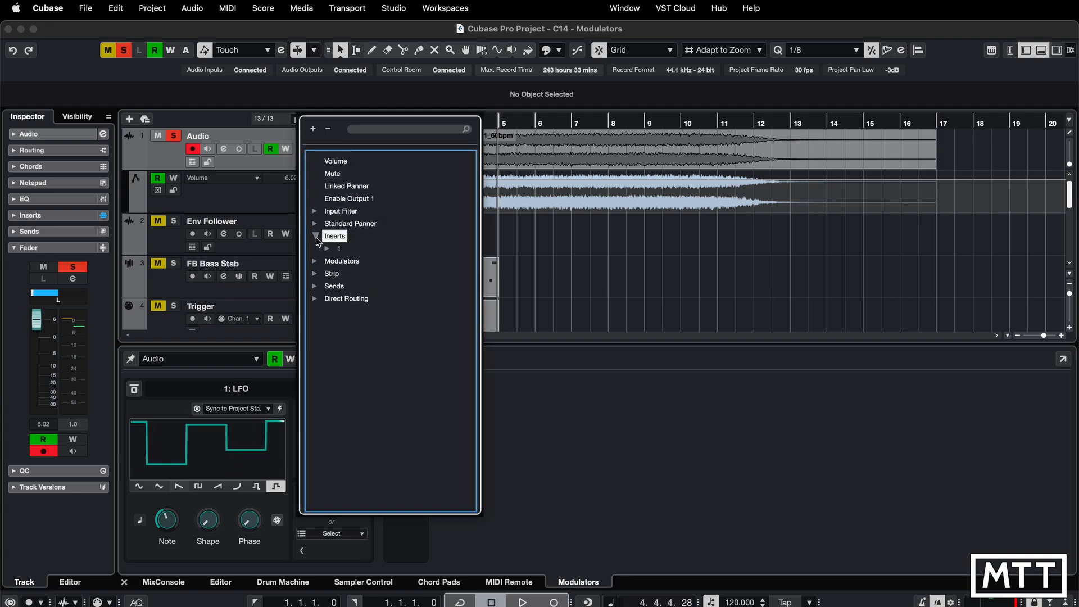
left_click(328, 248)
left_click(341, 262)
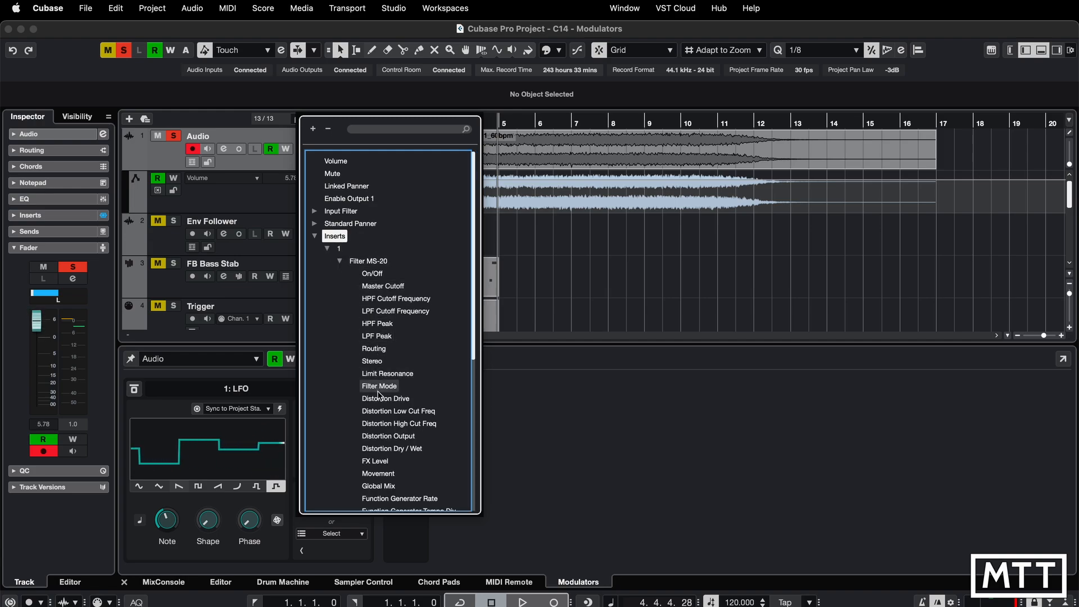
scroll(376, 410, "down", 10)
scroll(376, 414, "up", 10)
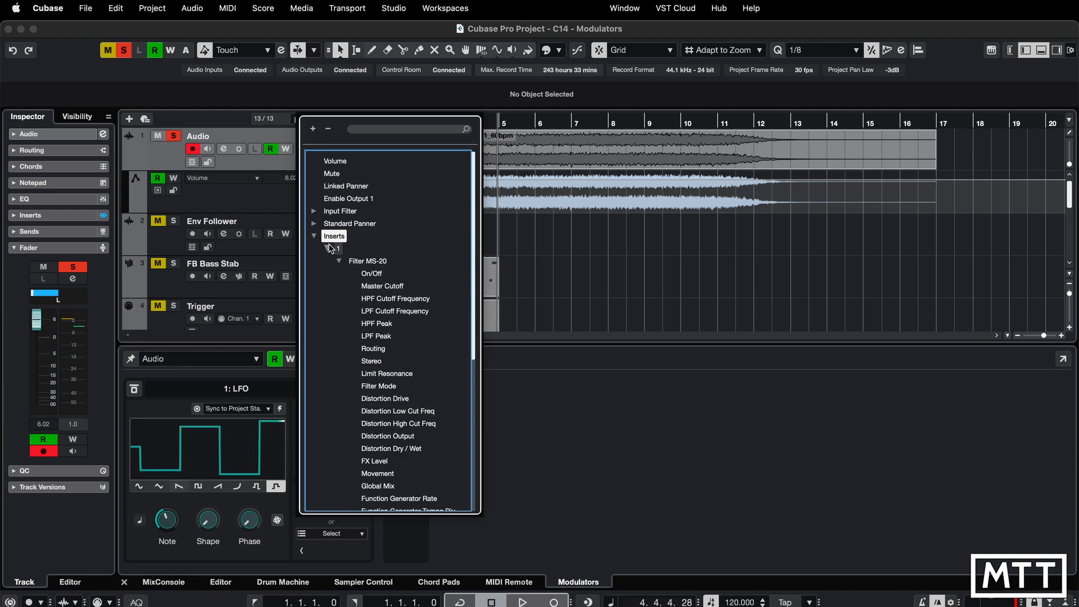
left_click(327, 249)
left_click(317, 236)
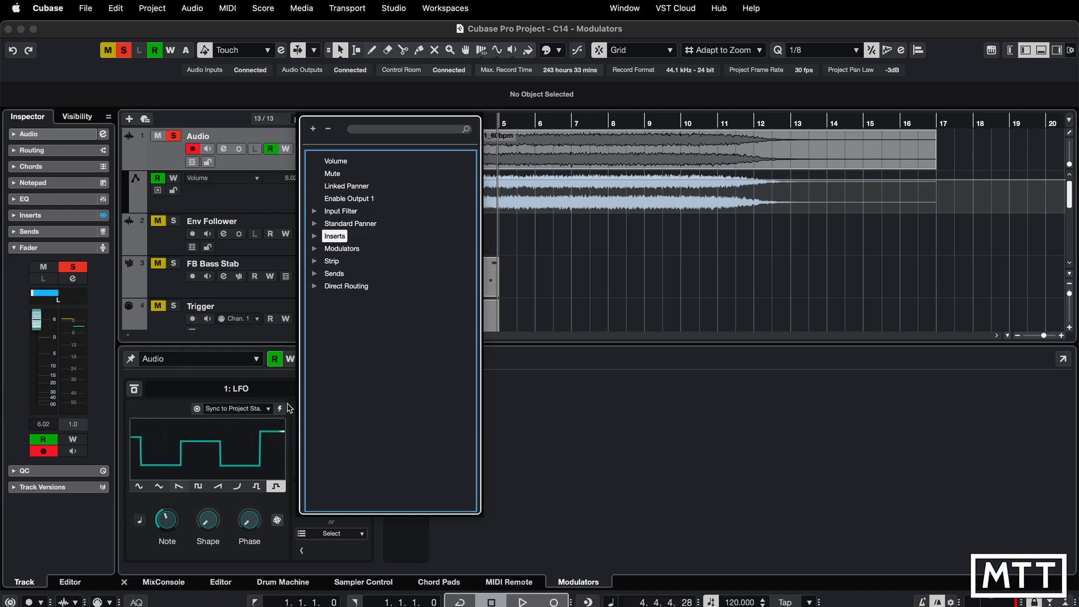
left_click(322, 563)
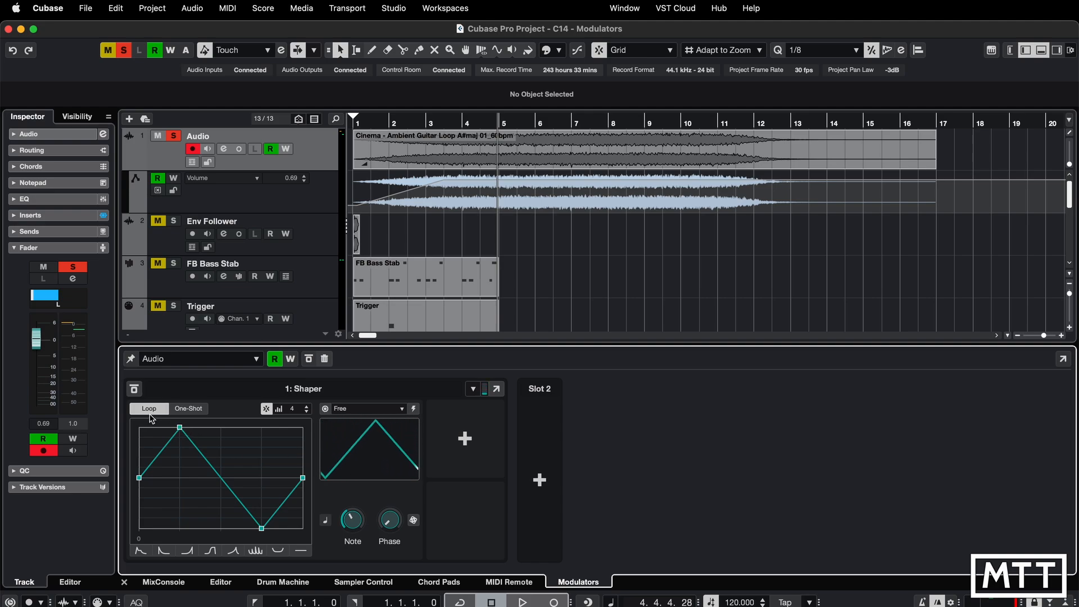
Switch the Audio track's Shaper modulator to One-Shot mode.
left_click(187, 409)
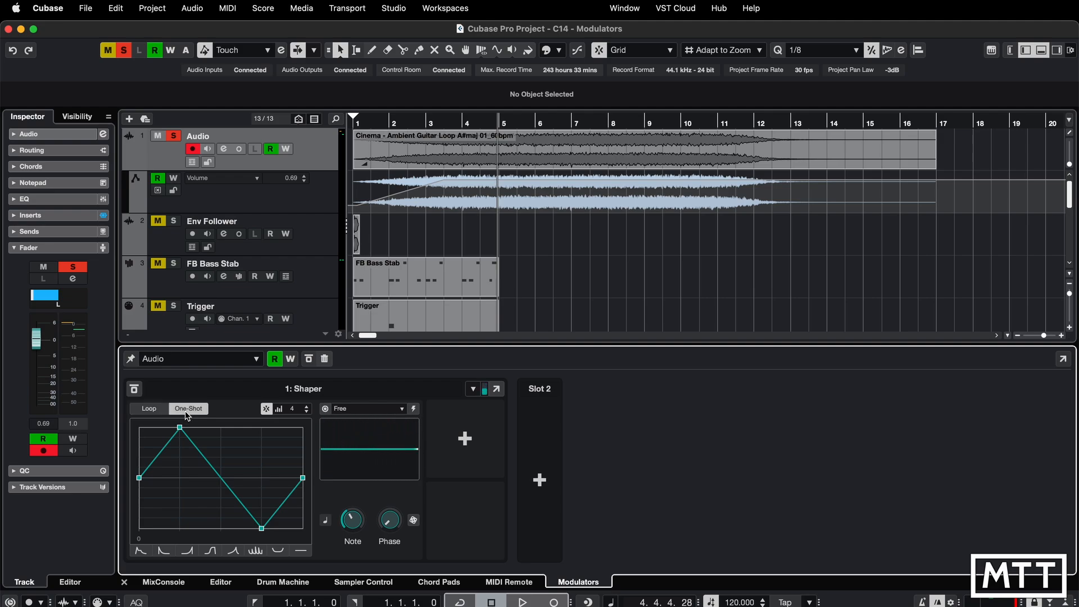
Set the Shaper back to Loop mode and bend the falling segment between its high and low points into a sagging curve.
left_click(147, 408)
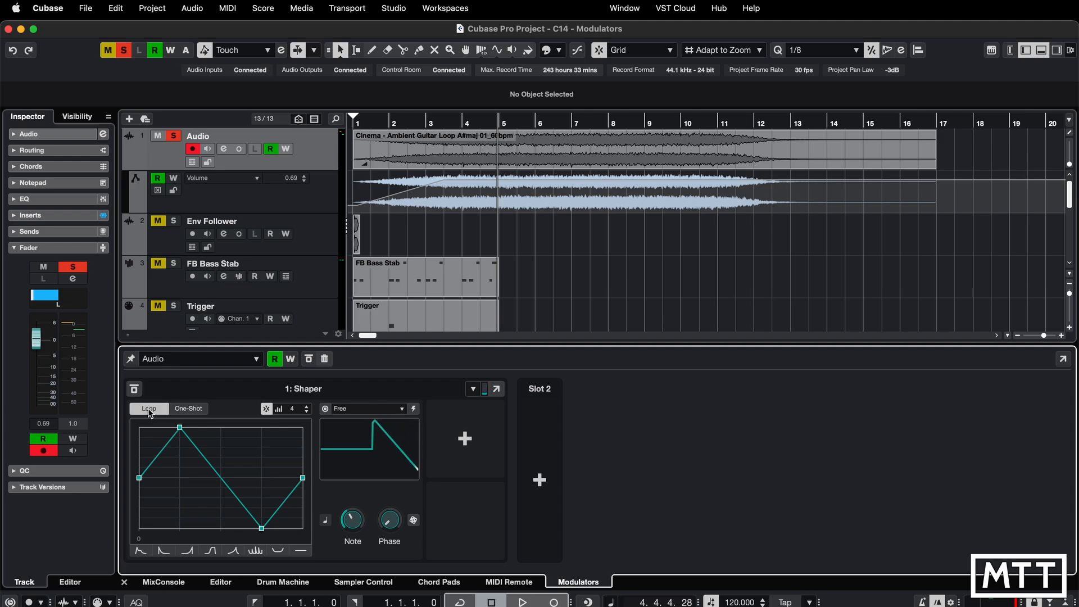
mouse_move(180, 428)
left_mouse_down()
mouse_move(166, 426)
mouse_move(176, 426)
left_mouse_up()
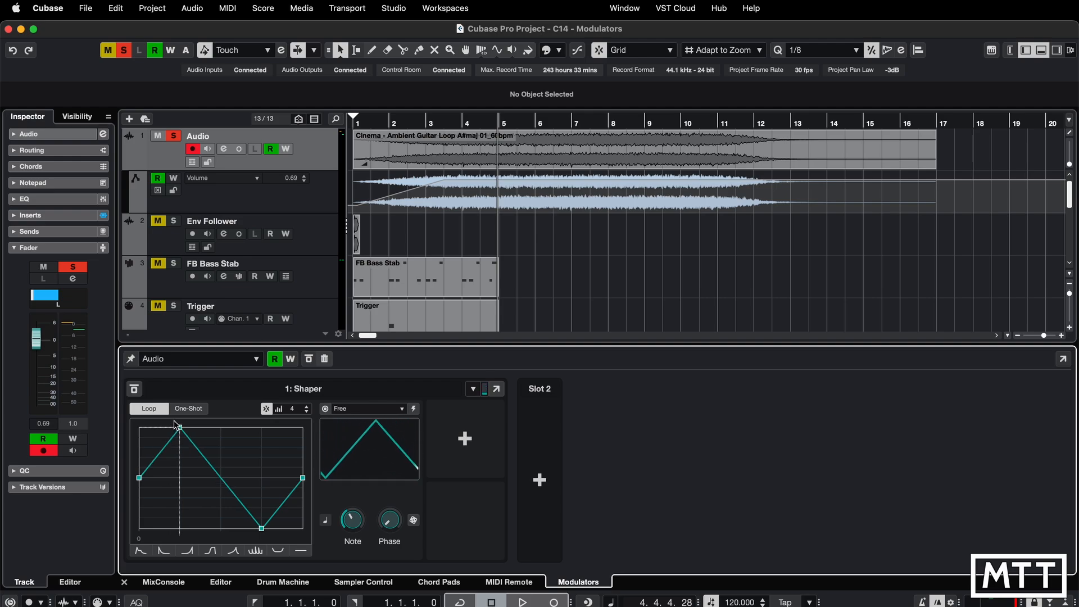
mouse_move(262, 532)
left_mouse_down()
mouse_move(244, 528)
mouse_move(264, 536)
left_mouse_up()
left_click_drag(240, 498, 211, 490)
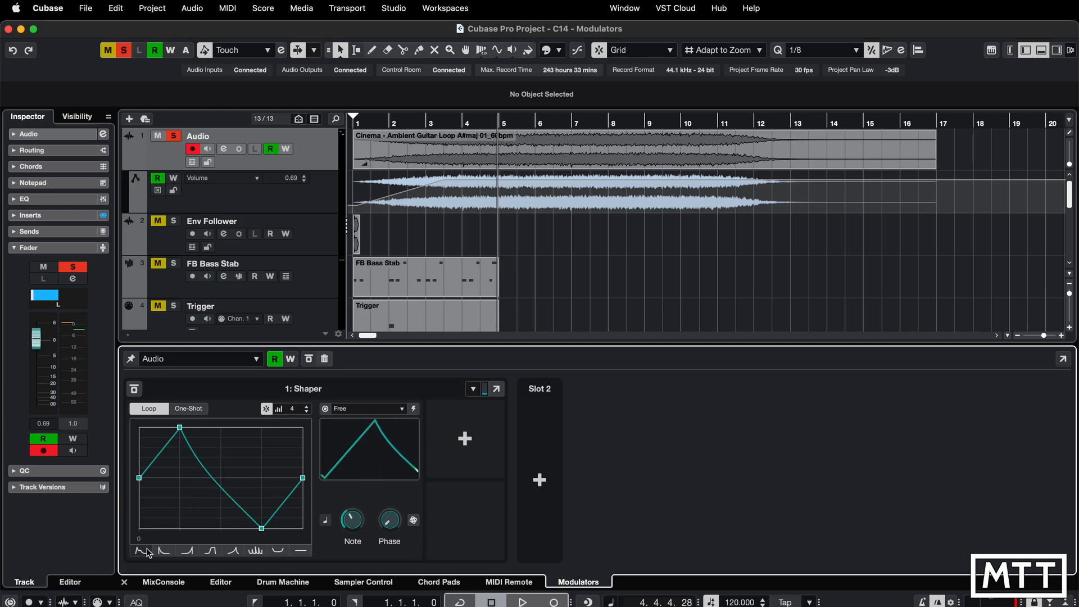
Try the first five Shaper curve presets in turn and settle on the flat-line preset.
left_click(141, 551)
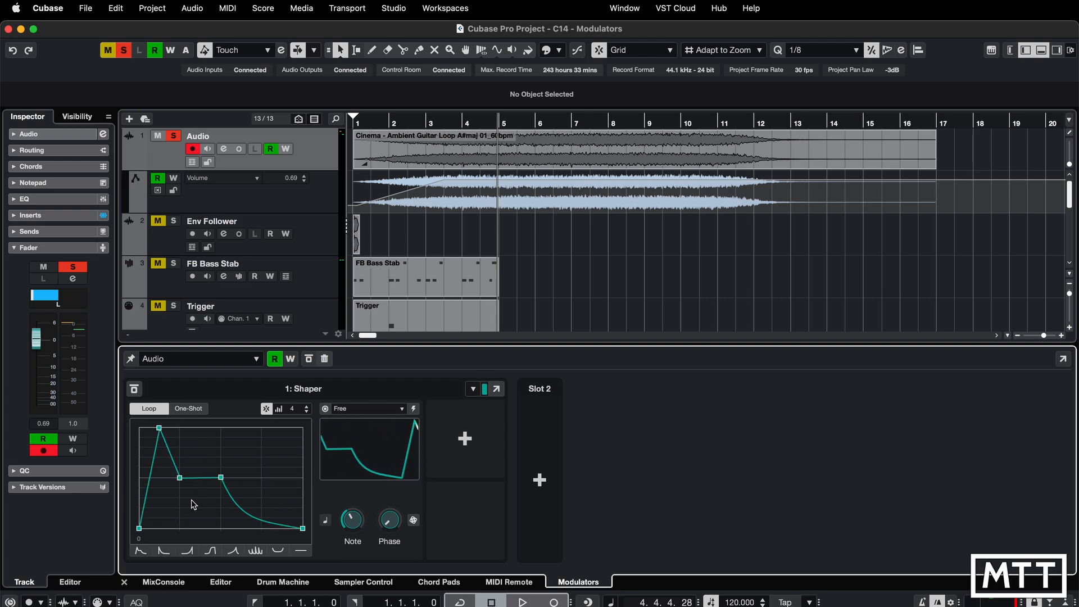
left_click(164, 552)
left_click(187, 551)
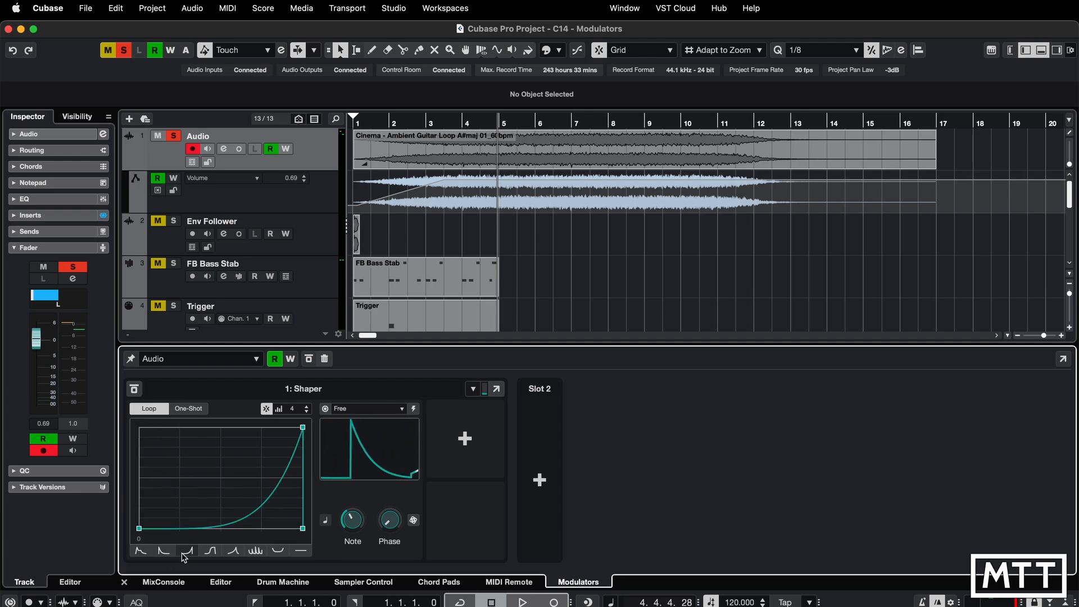
left_click(211, 551)
left_click(232, 552)
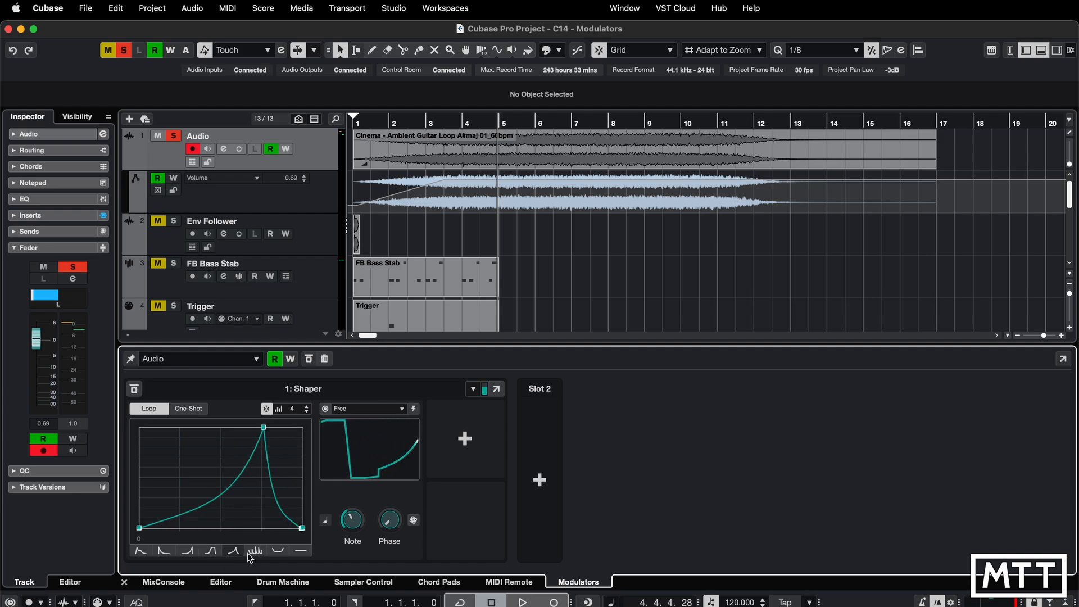
left_click(299, 552)
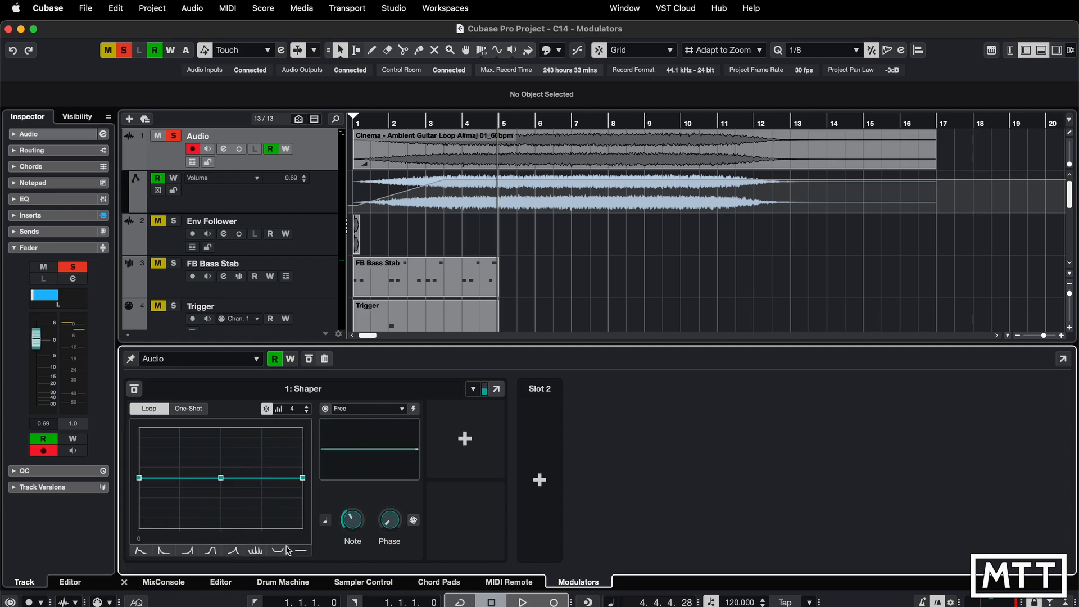
Raise the flat curve's middle point at the first quarter division, bow the segment after it, and add a low point just past halfway.
left_click_drag(222, 480, 180, 437)
left_click_drag(244, 459, 208, 473)
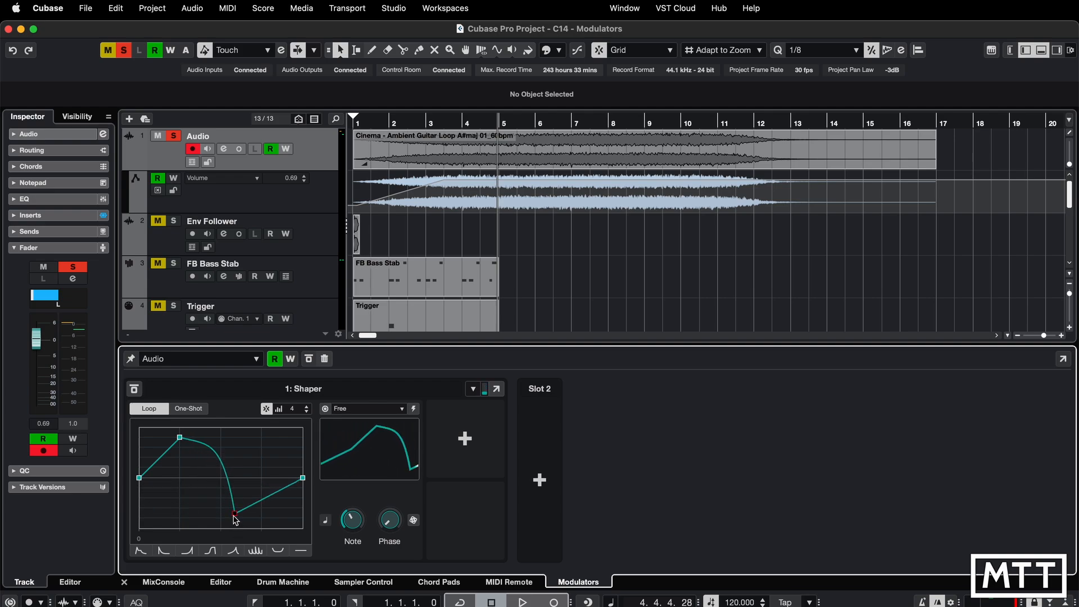
left_click_drag(234, 515, 237, 525)
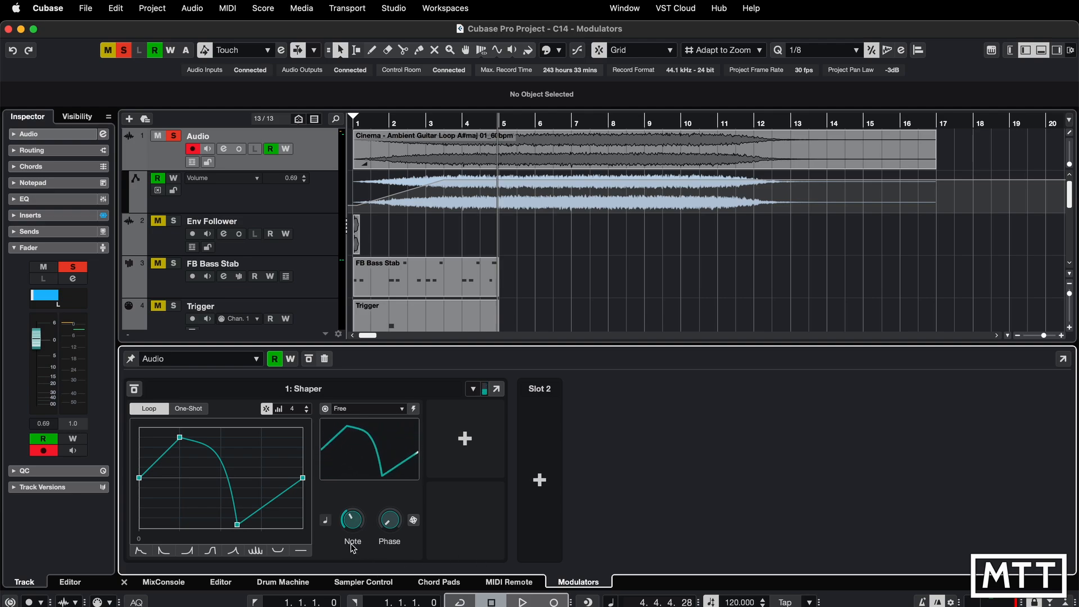
mouse_move(351, 527)
mouse_move(391, 523)
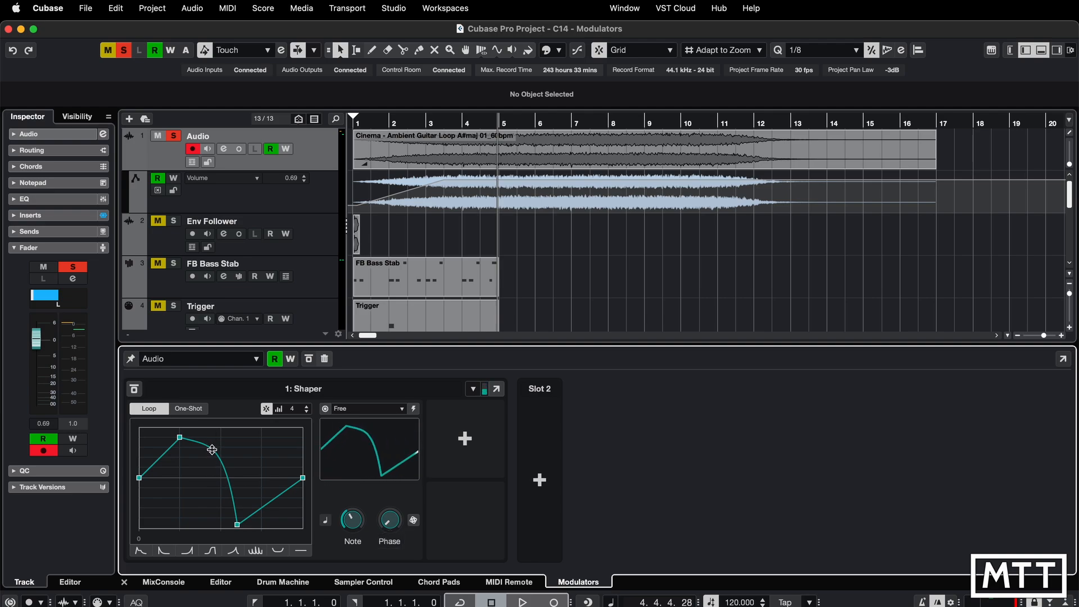
Turn off the Shaper's snap, nudge the peak point slightly earlier off the grid, and set the number of grid steps to 16.
left_click(266, 409)
mouse_move(179, 437)
left_mouse_down()
mouse_move(168, 437)
mouse_move(178, 437)
left_mouse_up()
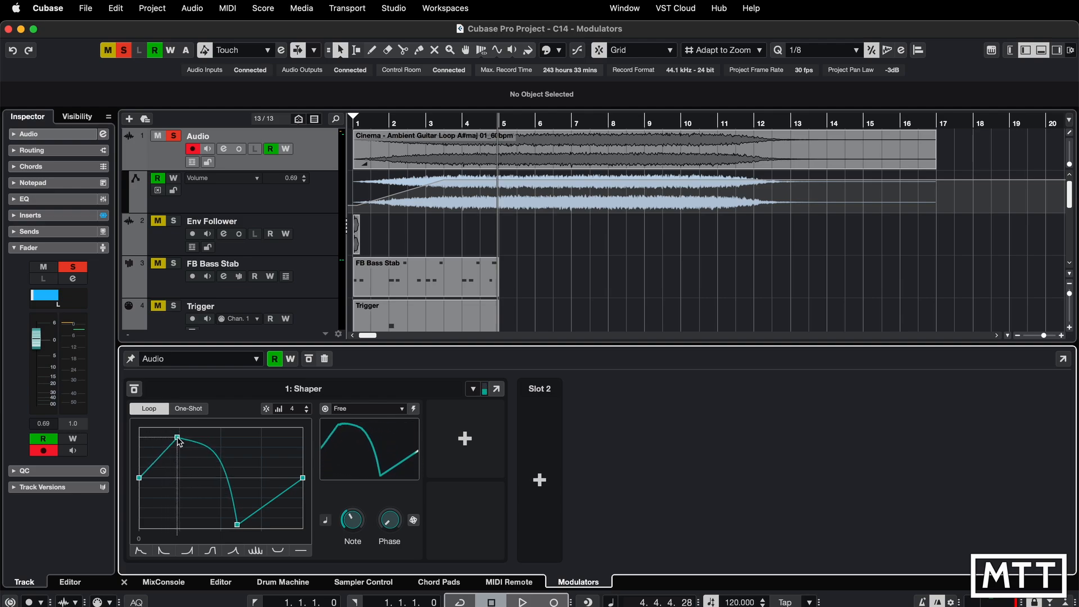
double_click(292, 408)
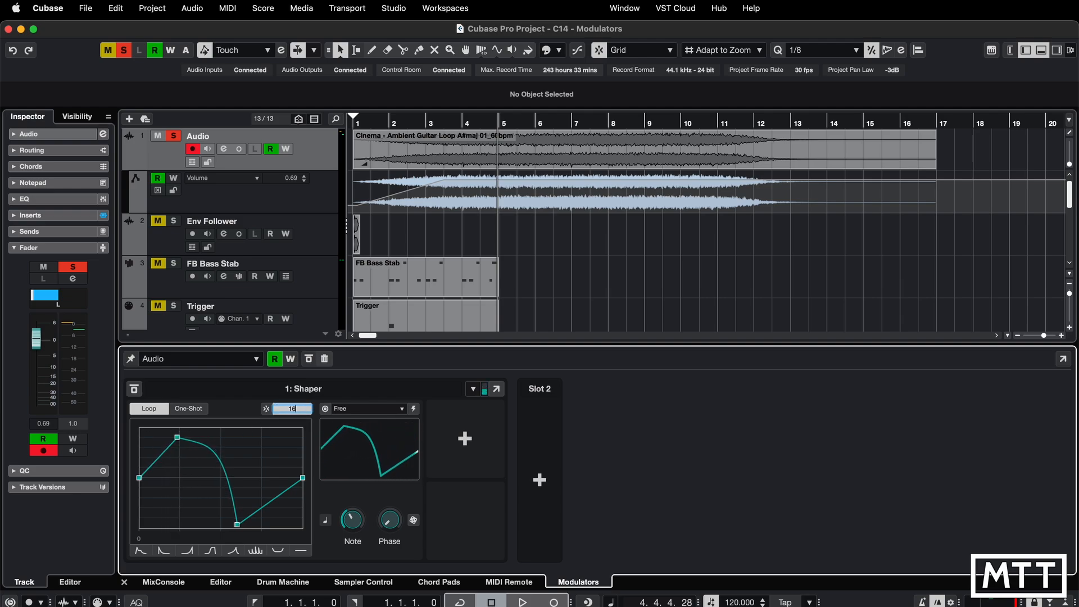
key("Return")
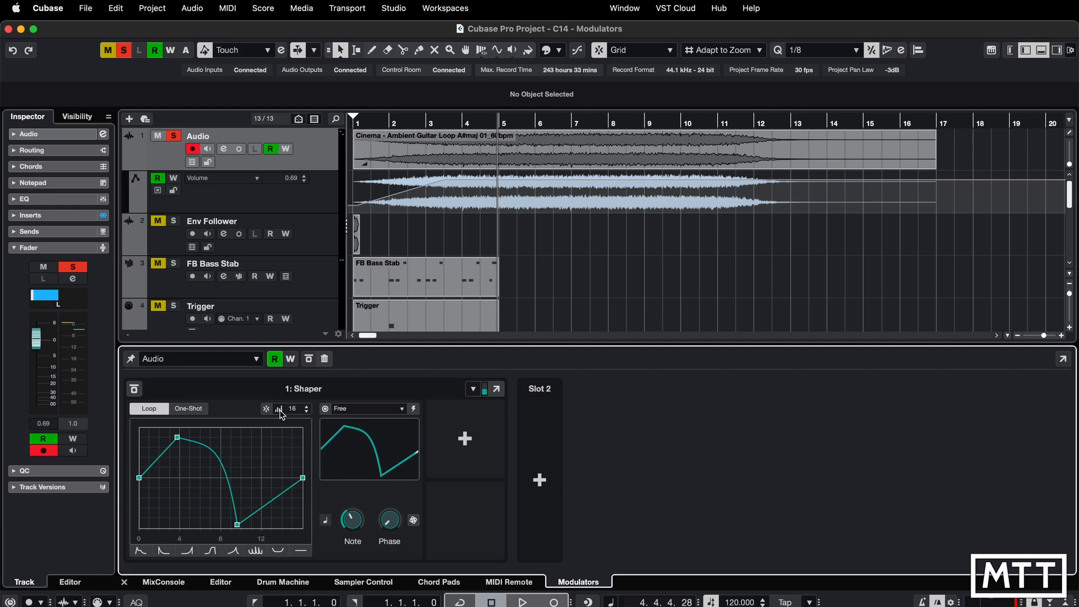
Re-enable snap, place the peak on step 4, add a low point at step 5, and bend the steep segment between them.
left_click_drag(177, 437, 192, 511)
double_click(205, 445)
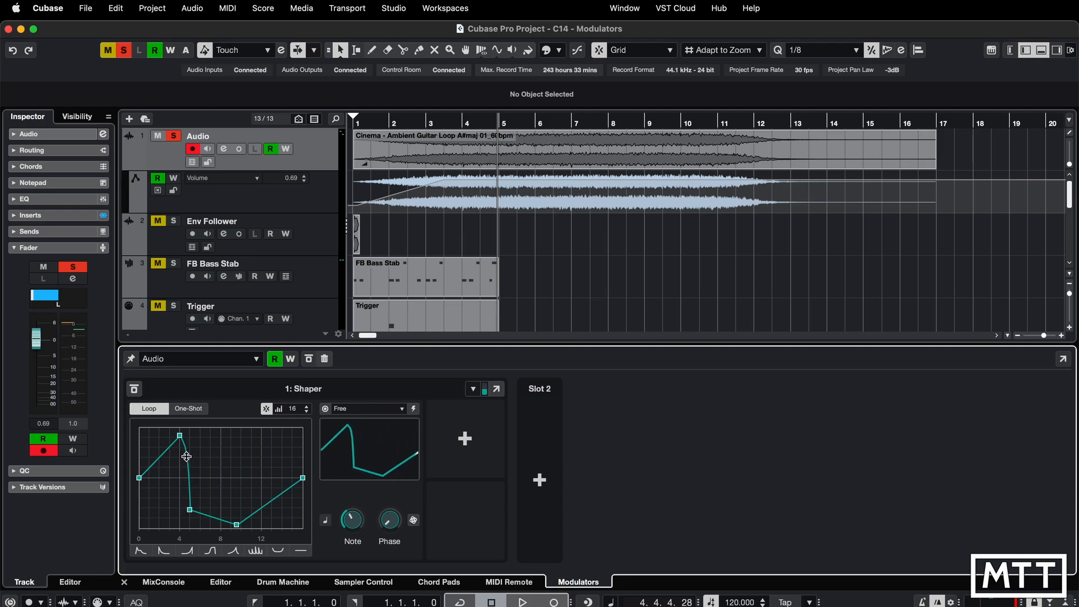
left_click_drag(185, 464, 186, 477)
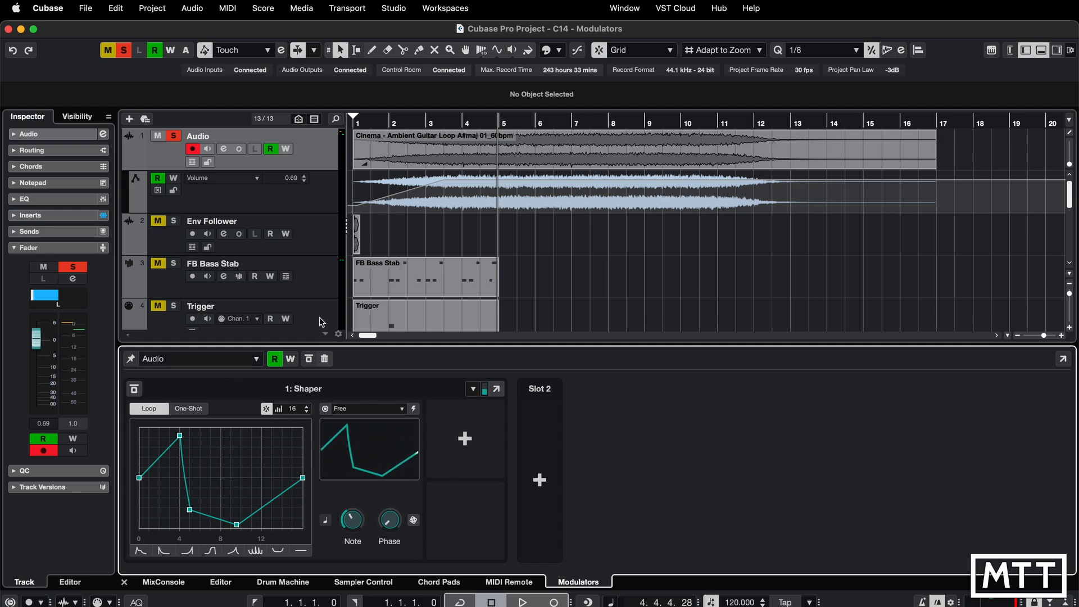
Switch the Shaper to One-Shot with Sync to Project Start and play the project briefly from the beginning.
left_click(189, 408)
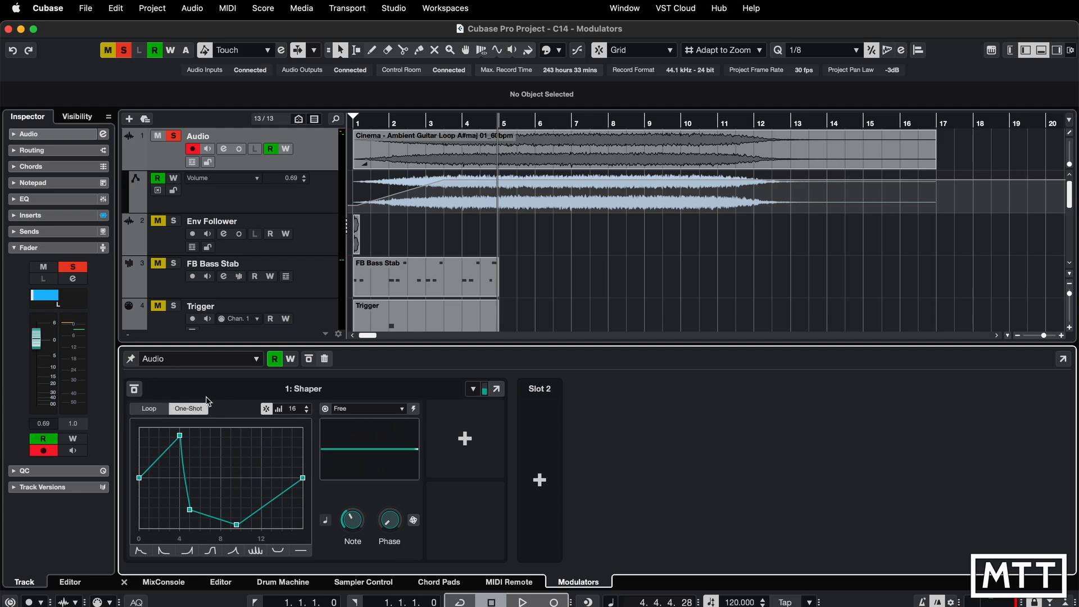
left_click(389, 414)
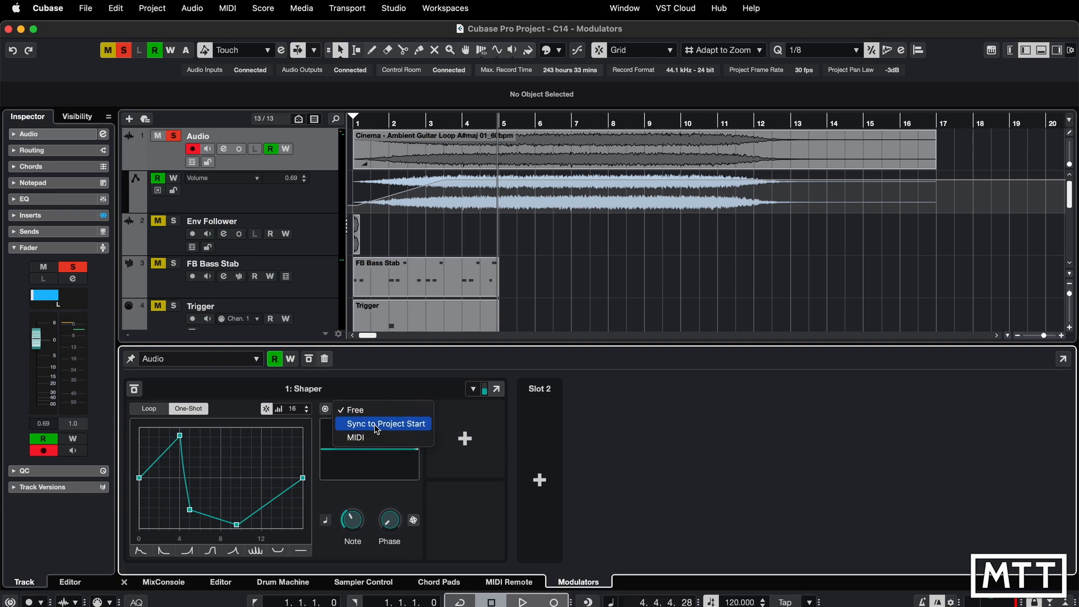
left_click(377, 424)
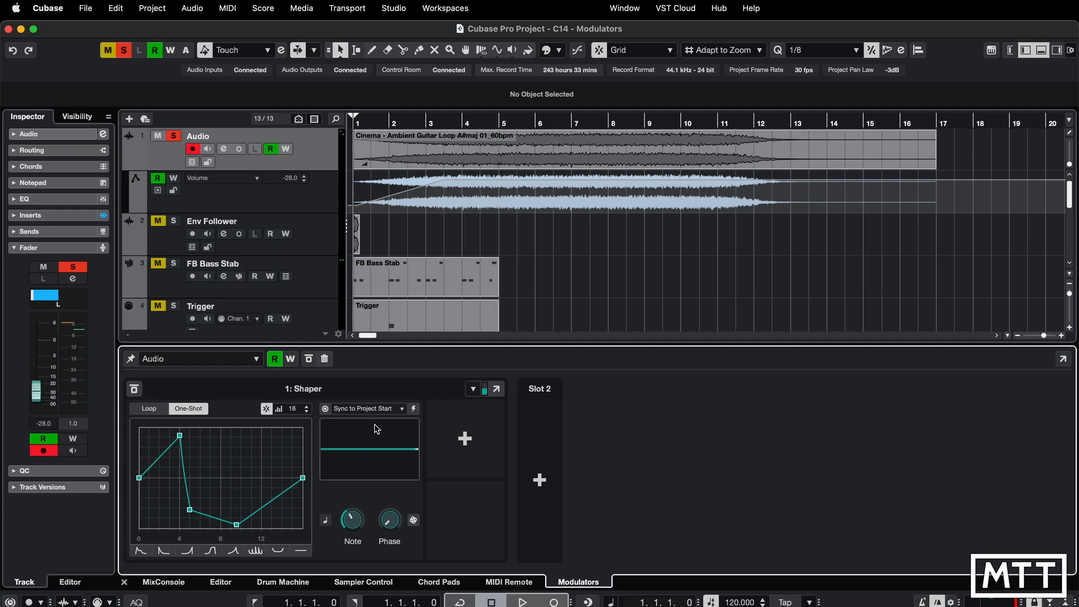
key("space")
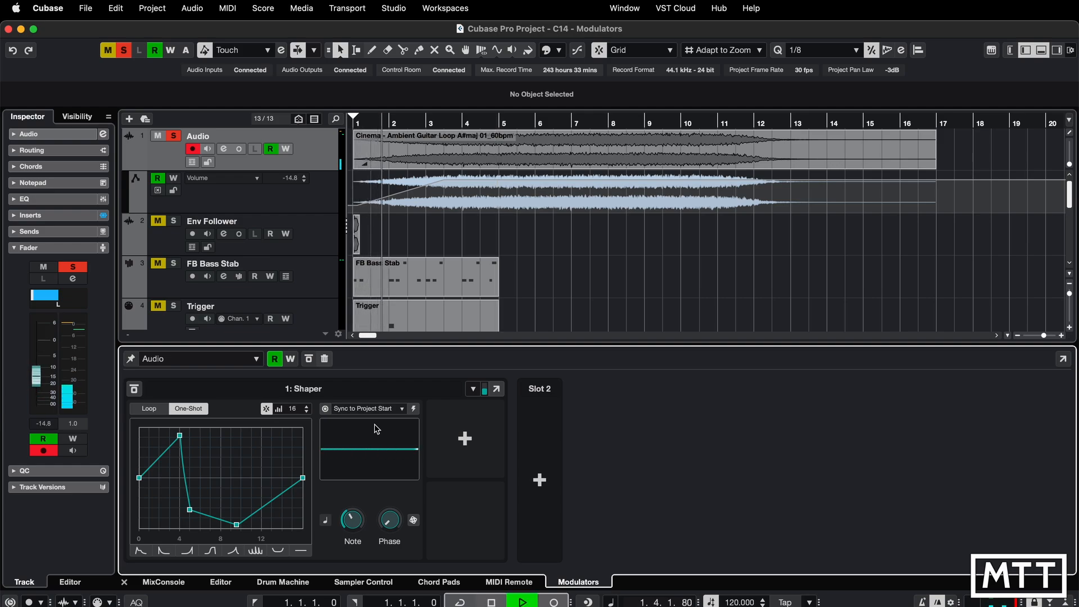
key("space")
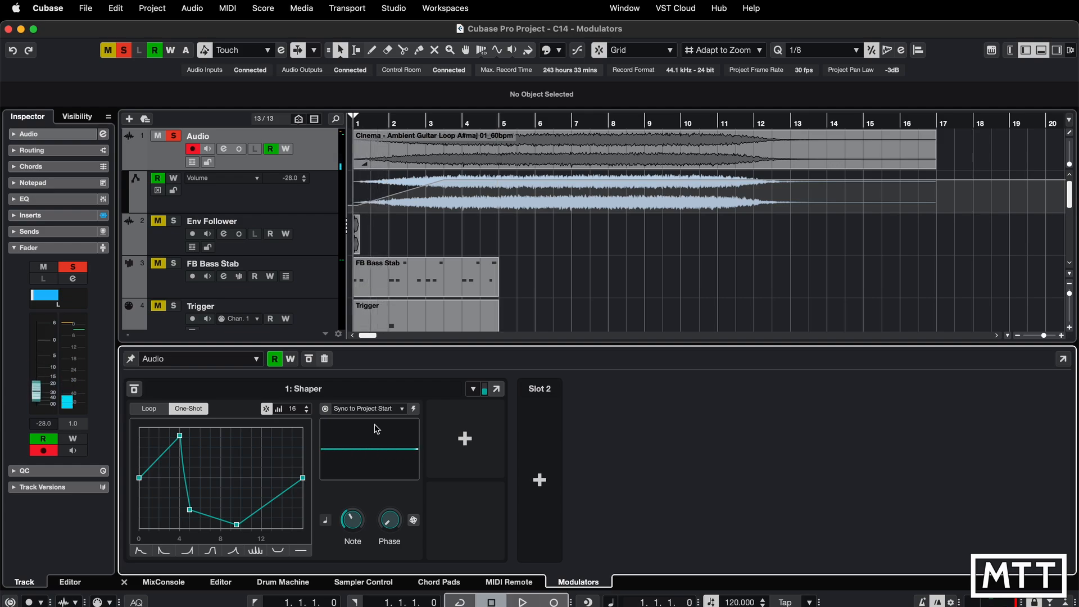
Set the Shaper's sync mode to MIDI and move the Trigger track directly below the Audio track.
left_click(398, 410)
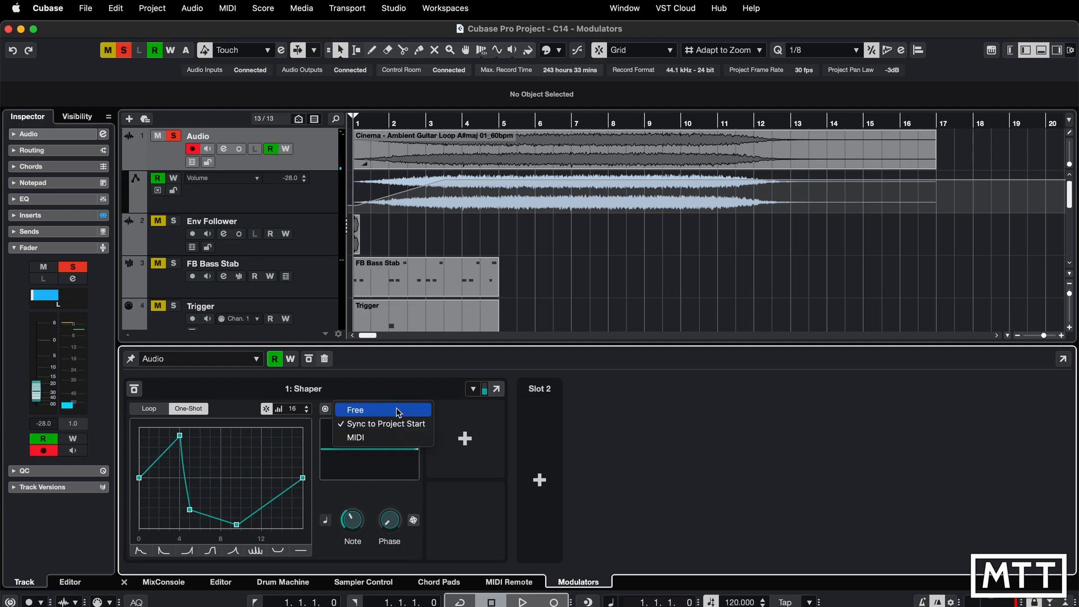
left_click(375, 443)
left_click(325, 320)
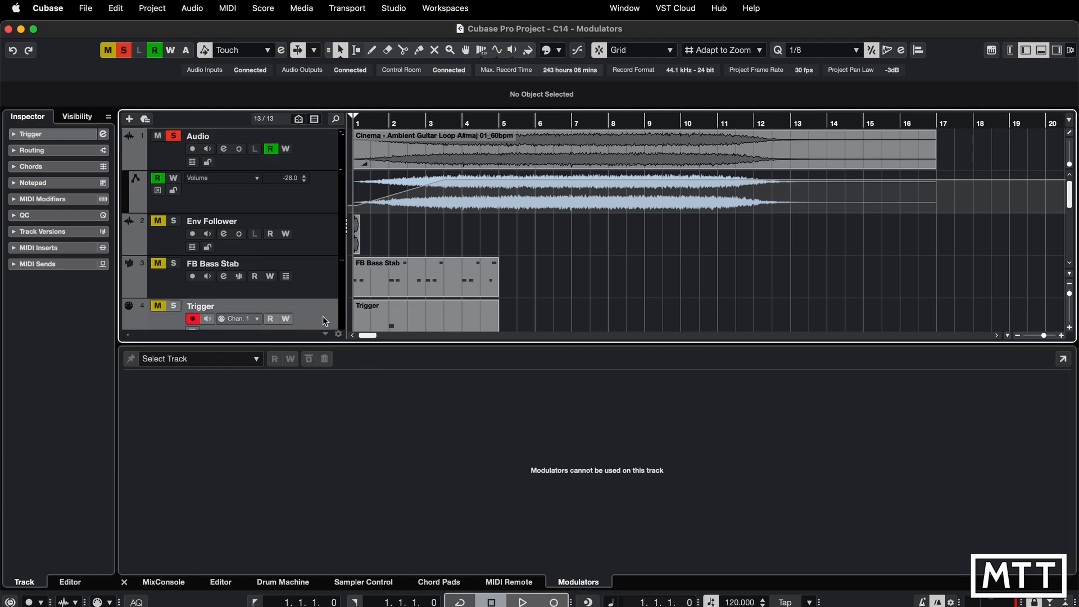
left_click_drag(326, 320, 324, 234)
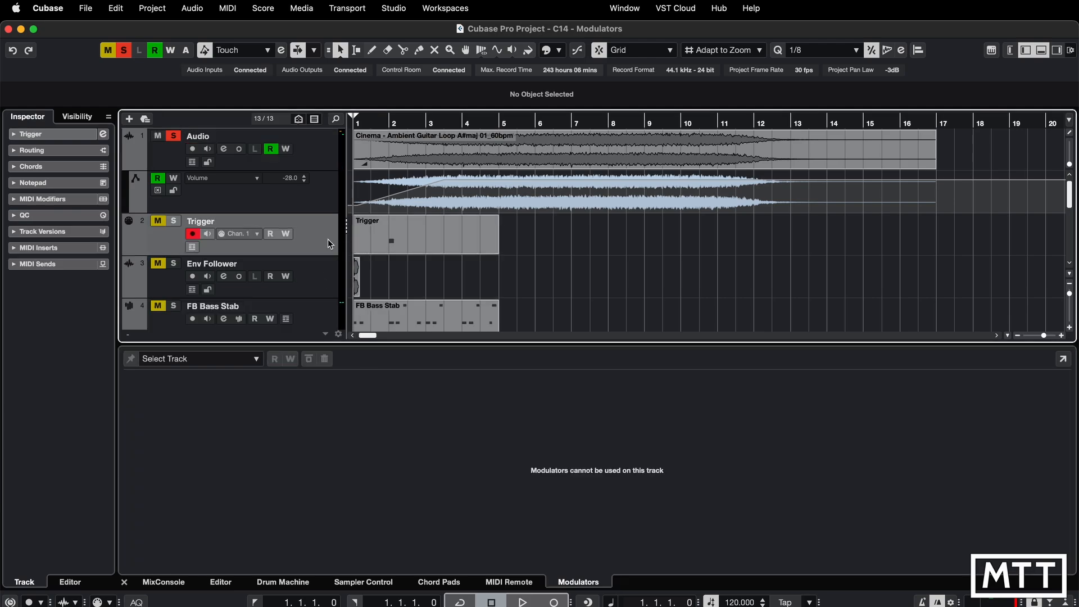
Route the Trigger track's MIDI output to the side-chain destination Audio: Ins. 1. Shaper - MIDI.
left_click(15, 150)
left_click(52, 199)
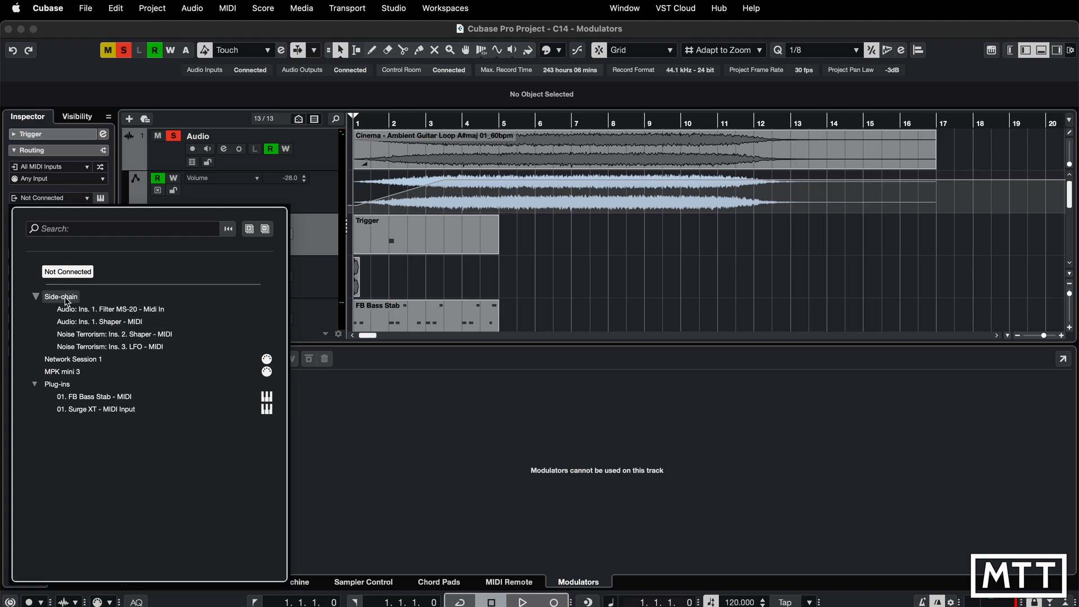
left_click(124, 326)
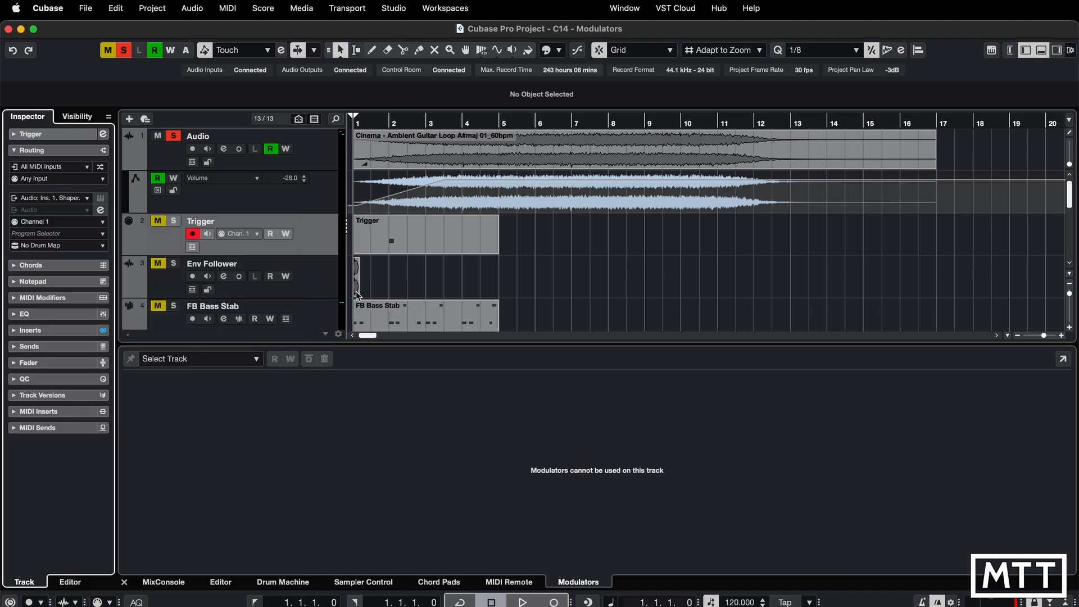
Unmute and solo the Trigger track, return to the Audio track's Shaper, and play the zoomed-in project past the trigger note.
left_click(392, 251)
left_click(321, 158)
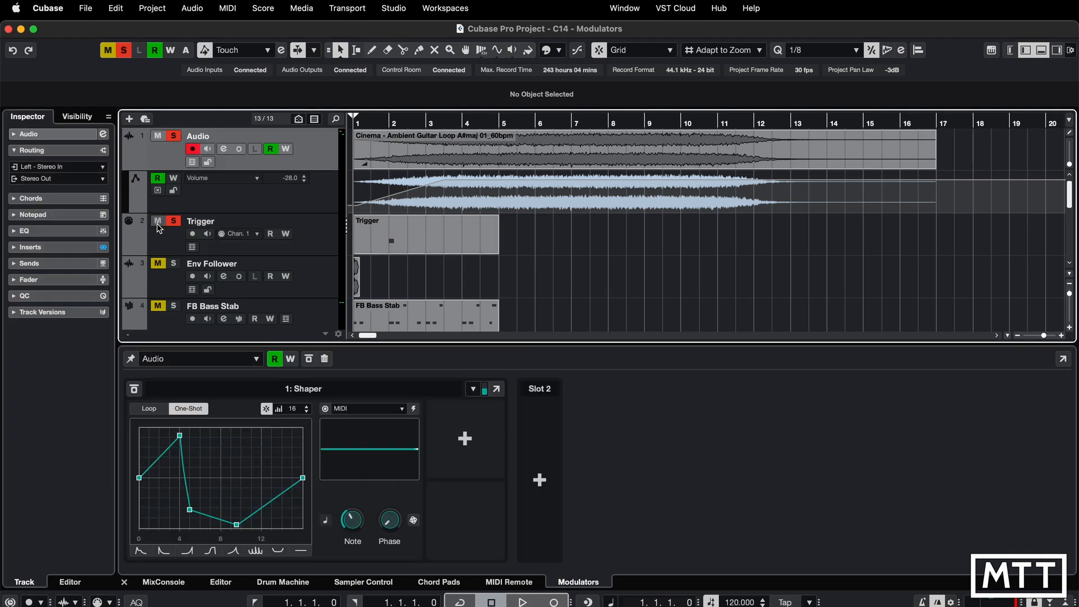
key("h")
key("h")
key("h")
key("space")
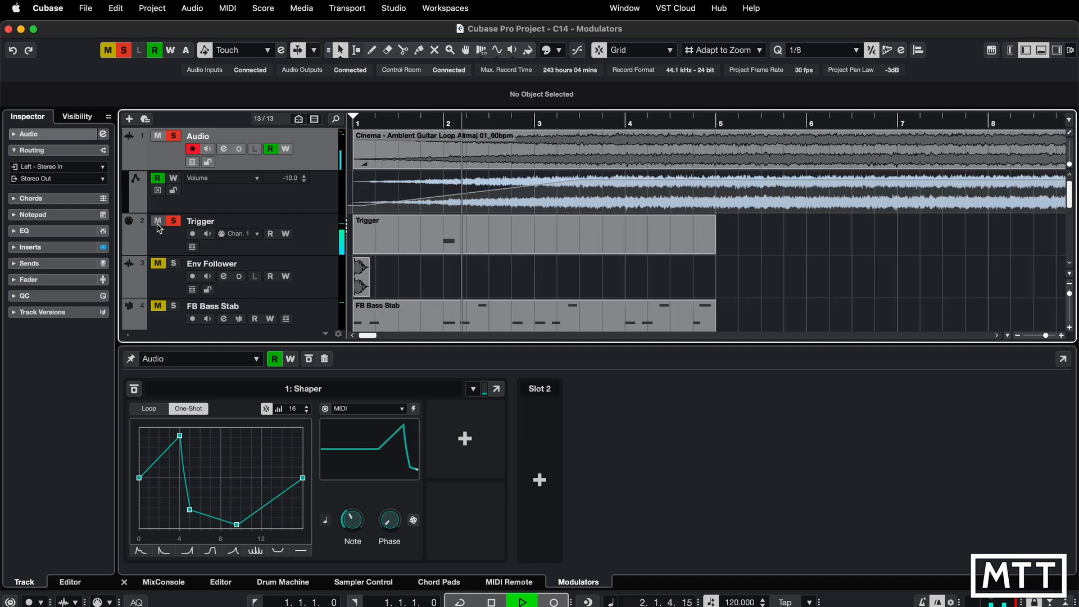
key("space")
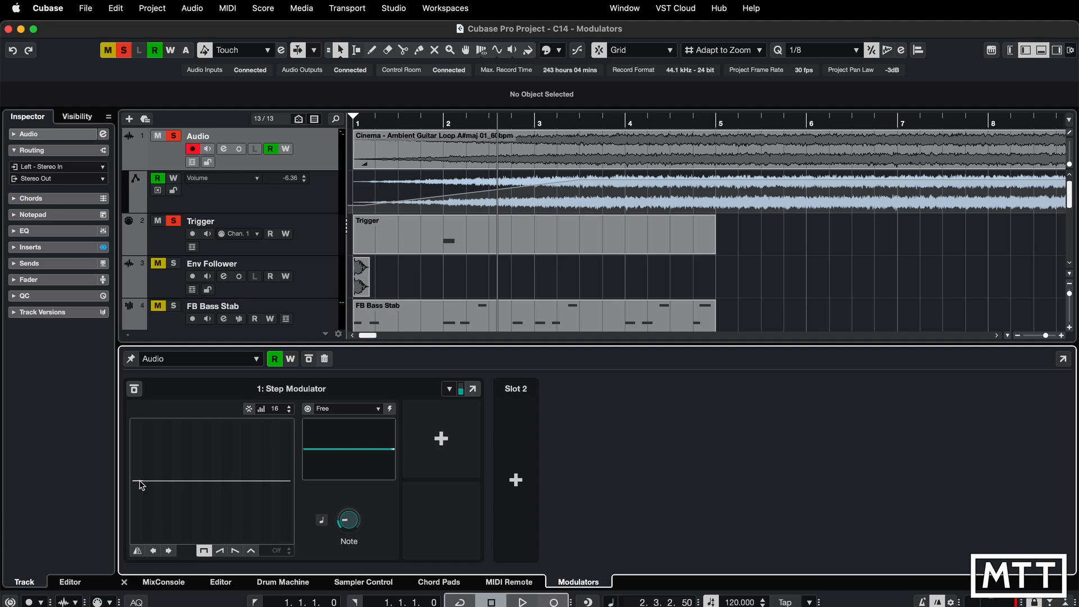
Draw individual Step Modulator values: a high second step, a low third, a raised fifth, and varied steps rising towards the end.
mouse_move(147, 482)
left_mouse_down()
mouse_move(148, 434)
mouse_move(159, 485)
left_mouse_up()
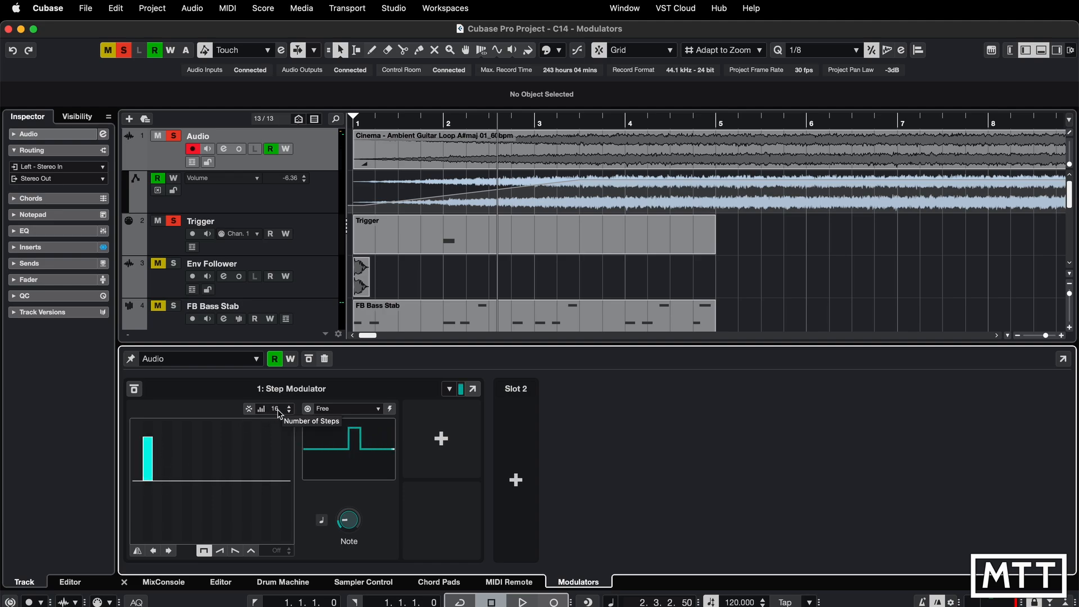
left_click(160, 519)
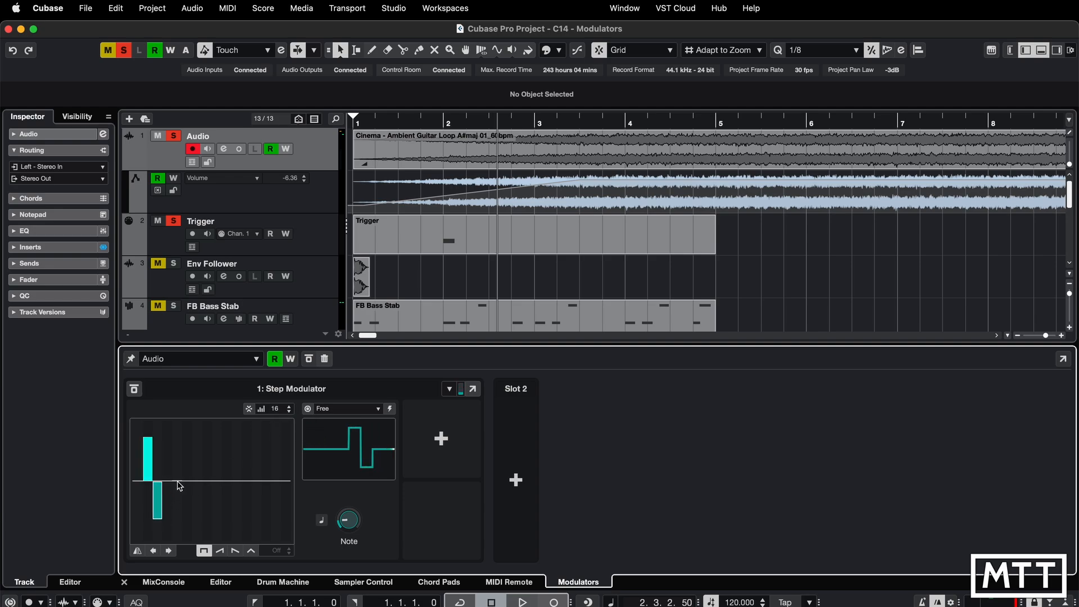
left_click(178, 462)
left_click(208, 471)
mouse_move(208, 472)
left_mouse_down()
mouse_move(210, 499)
mouse_move(238, 450)
mouse_move(266, 464)
mouse_move(280, 441)
left_mouse_up()
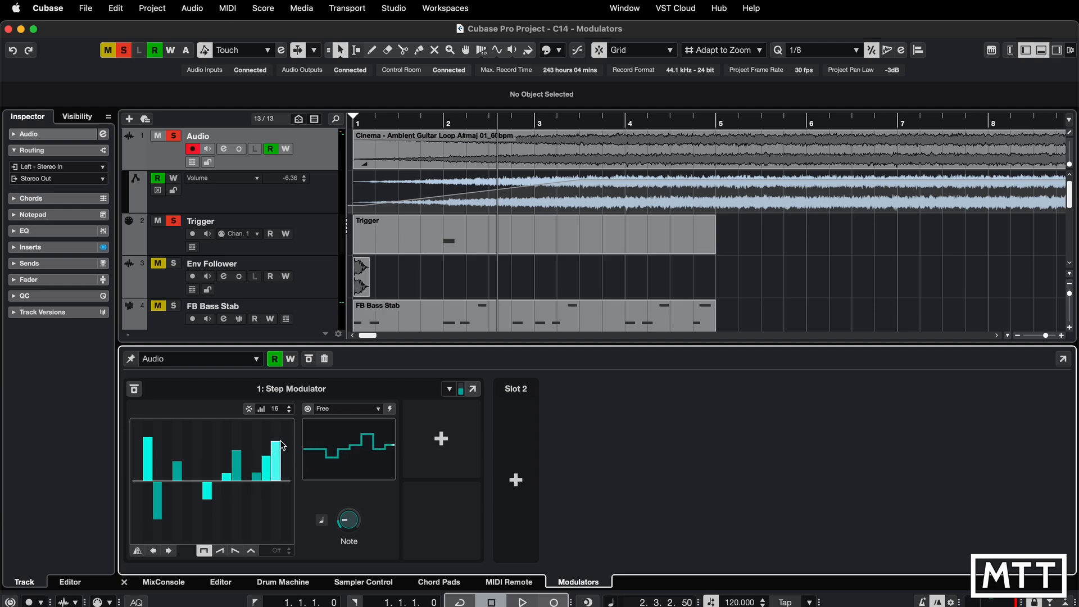
Redraw all 16 steps as a hump and dip, flip the fourth step negative and the ninth and twelfth positive, and reverse the pattern.
mouse_move(138, 443)
left_mouse_down()
mouse_move(177, 423)
mouse_move(229, 531)
mouse_move(289, 483)
left_mouse_up()
left_click(136, 479)
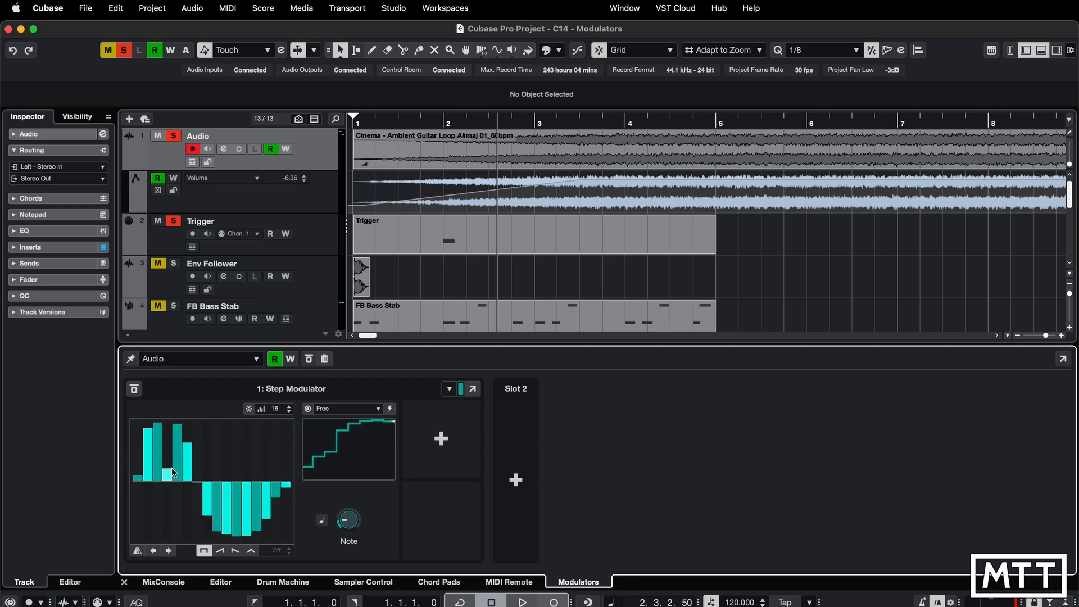
left_click(168, 513)
left_click(218, 464)
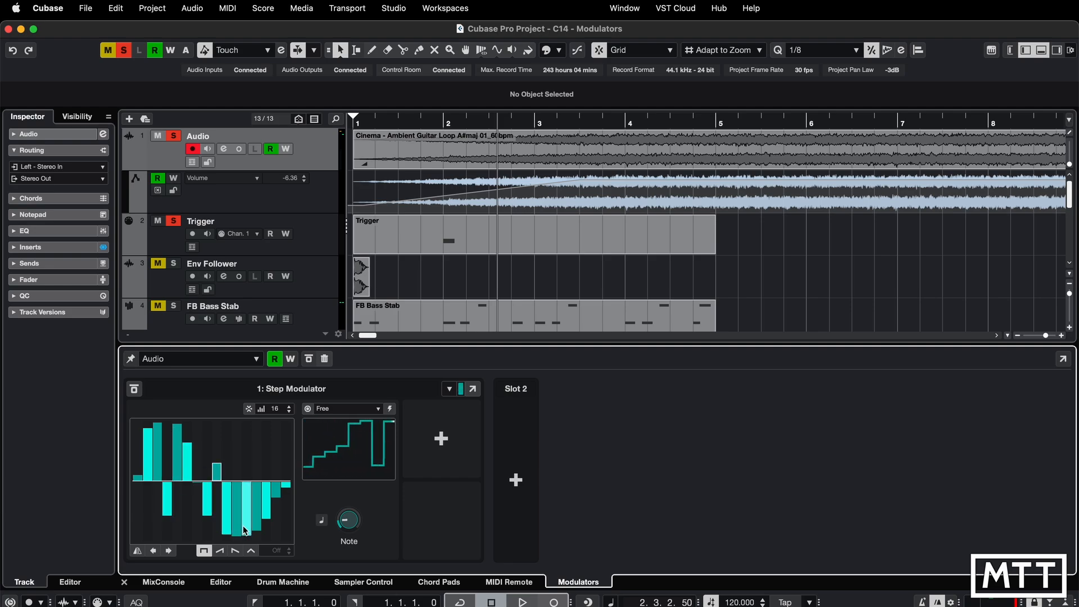
left_click(247, 450)
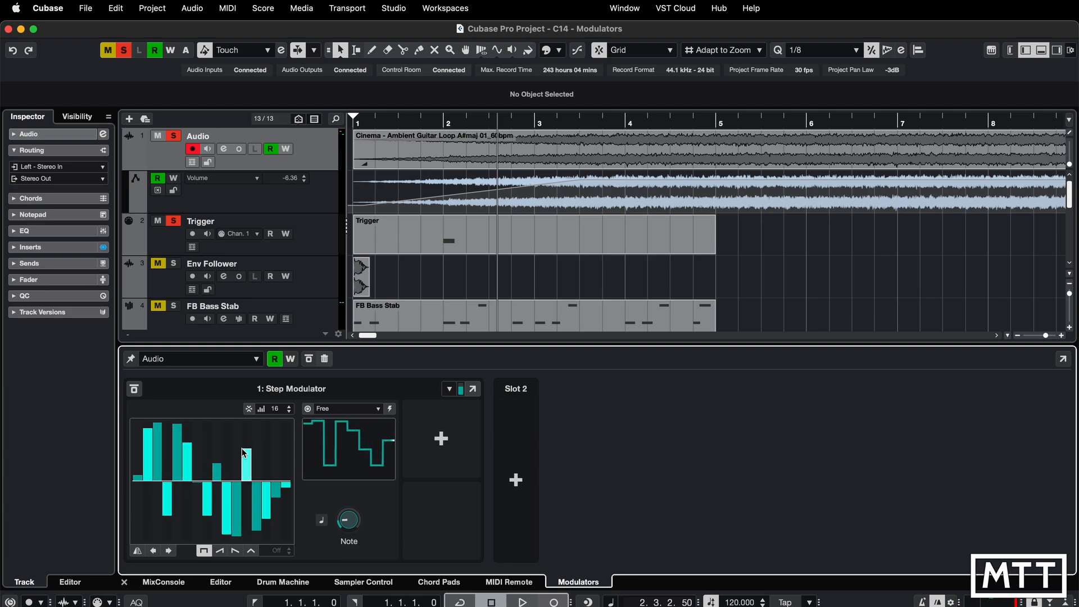
left_click(138, 552)
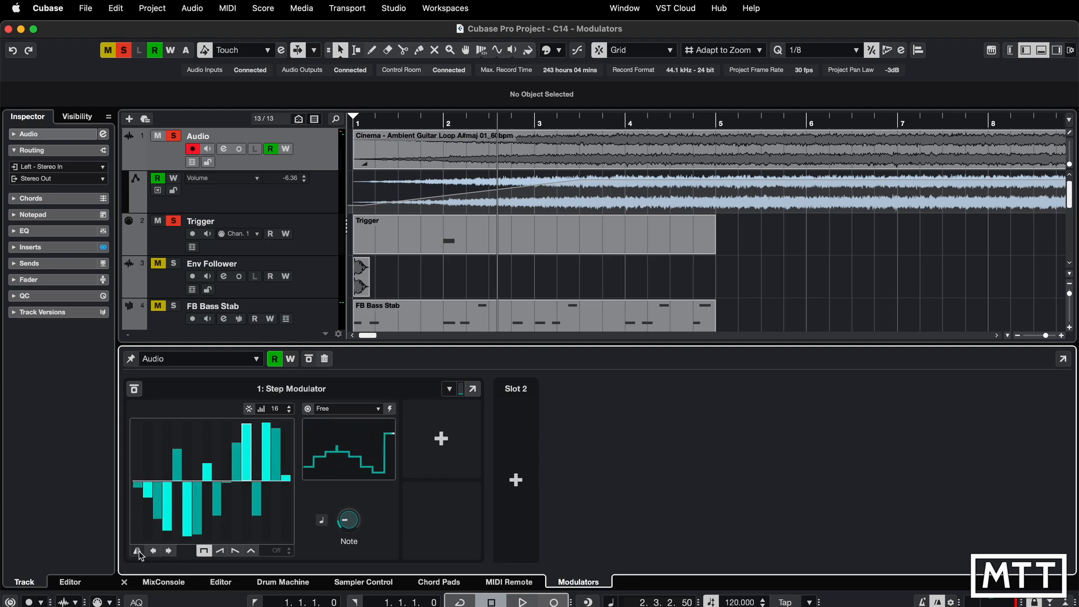
Reverse the Step Modulator pattern again, shift it two steps earlier, and shift it two steps back later.
left_click(139, 552)
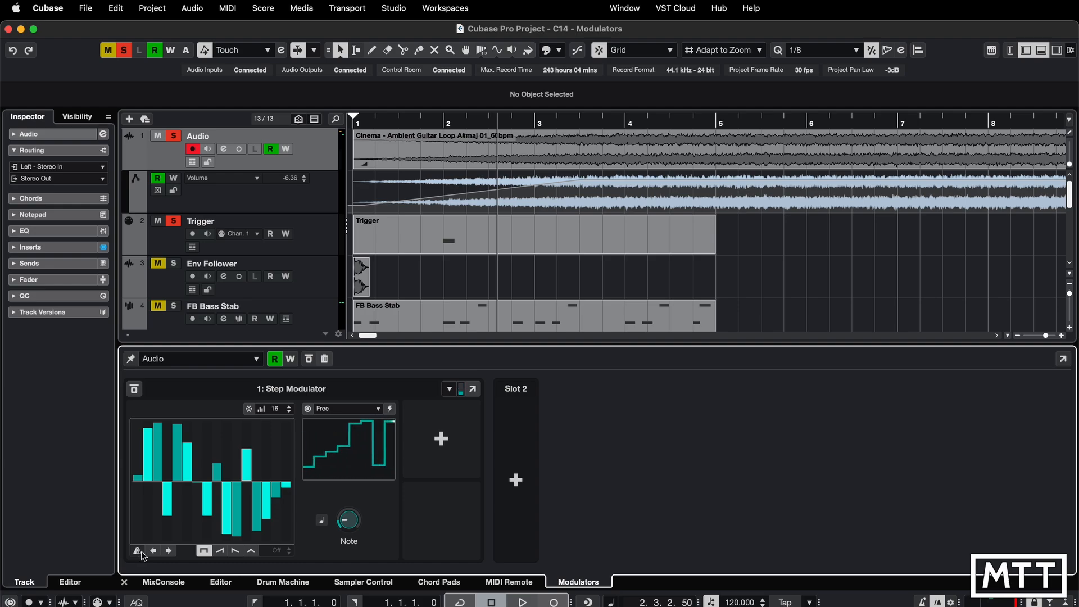
left_click(153, 553)
left_click(152, 553)
left_click(167, 553)
left_click(167, 553)
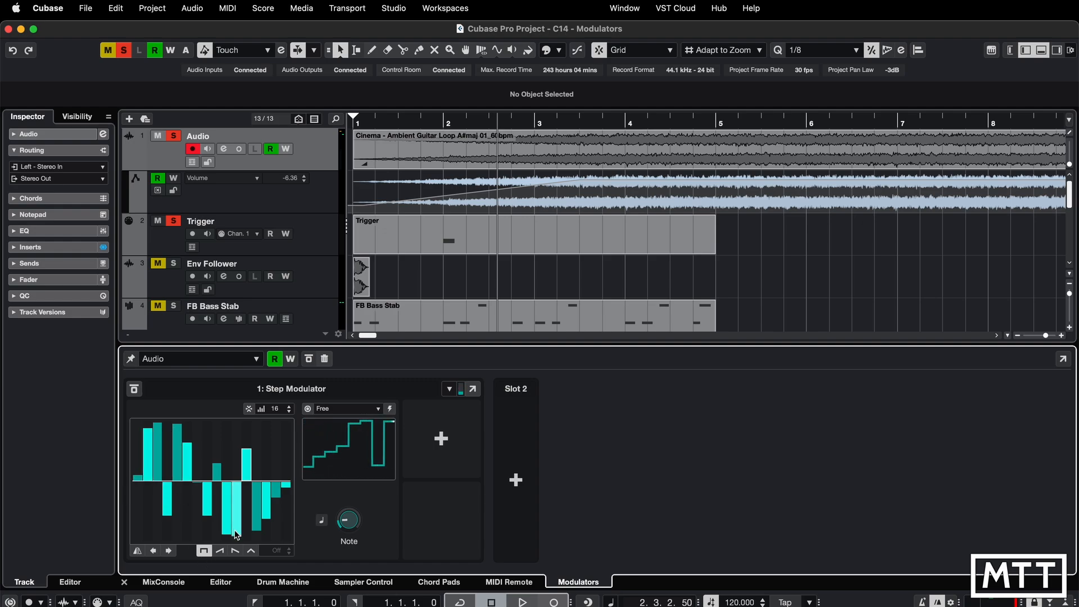
Try the rising, falling and two-sided ramp shapes on the steps, reduce the ramp amount to 78 %, and return to square steps.
left_click(220, 551)
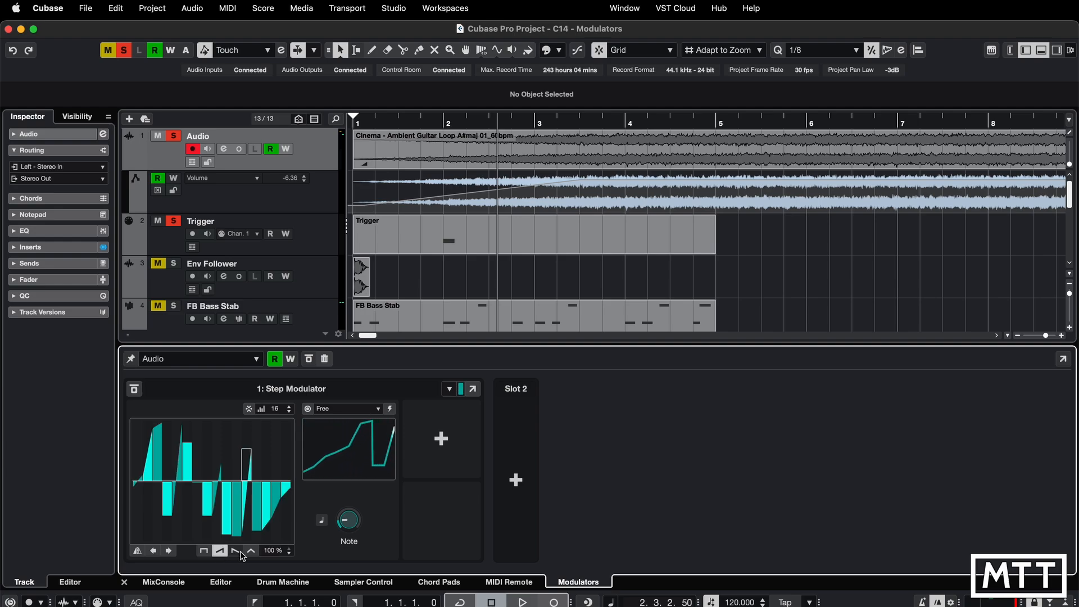
left_click(235, 551)
left_click(252, 551)
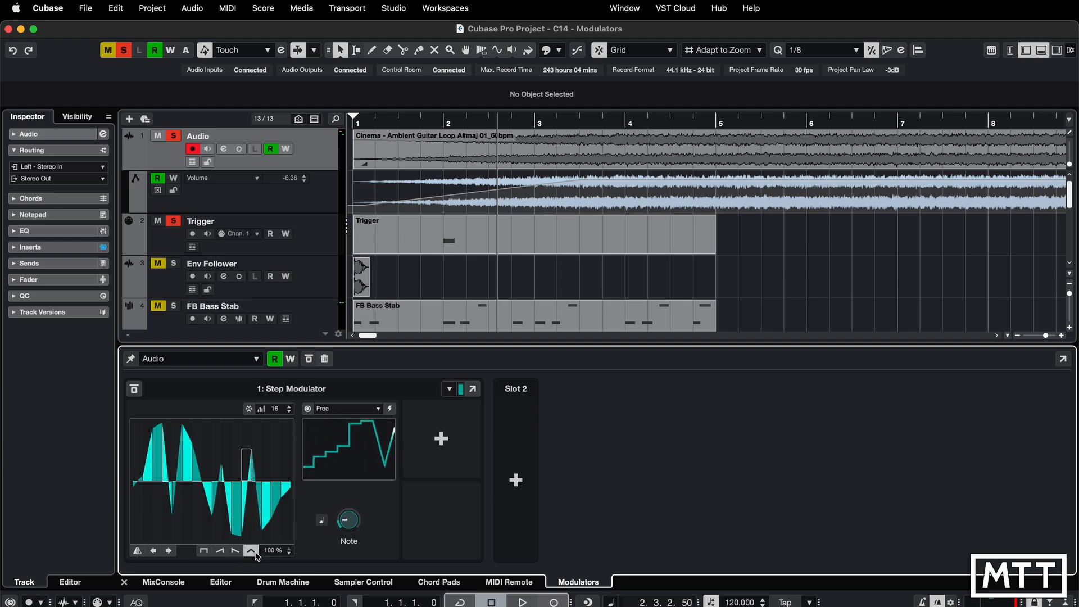
left_click_drag(277, 544, 259, 510)
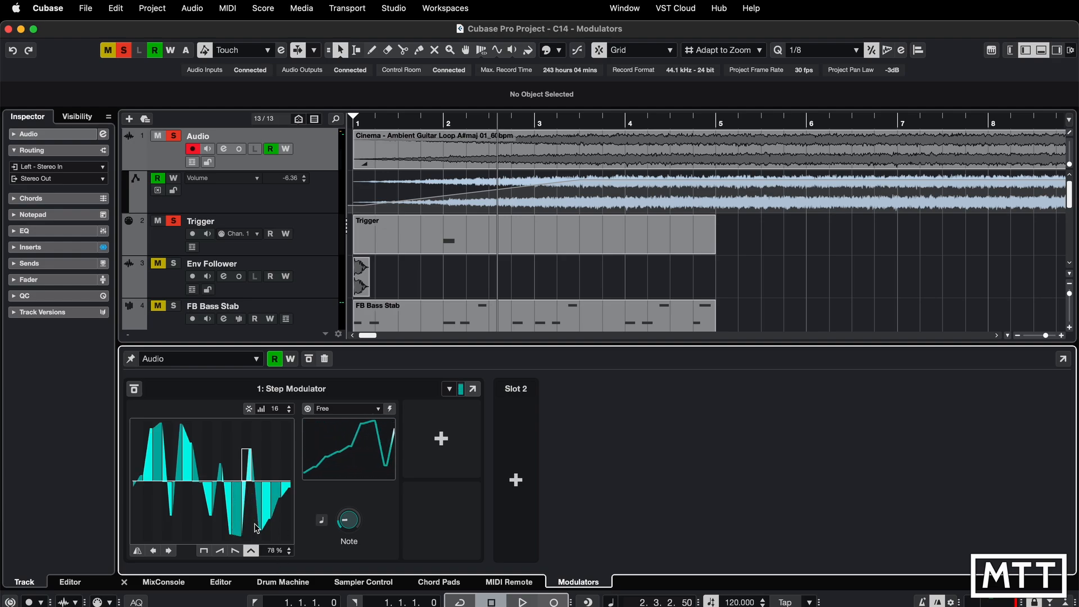
left_click(204, 551)
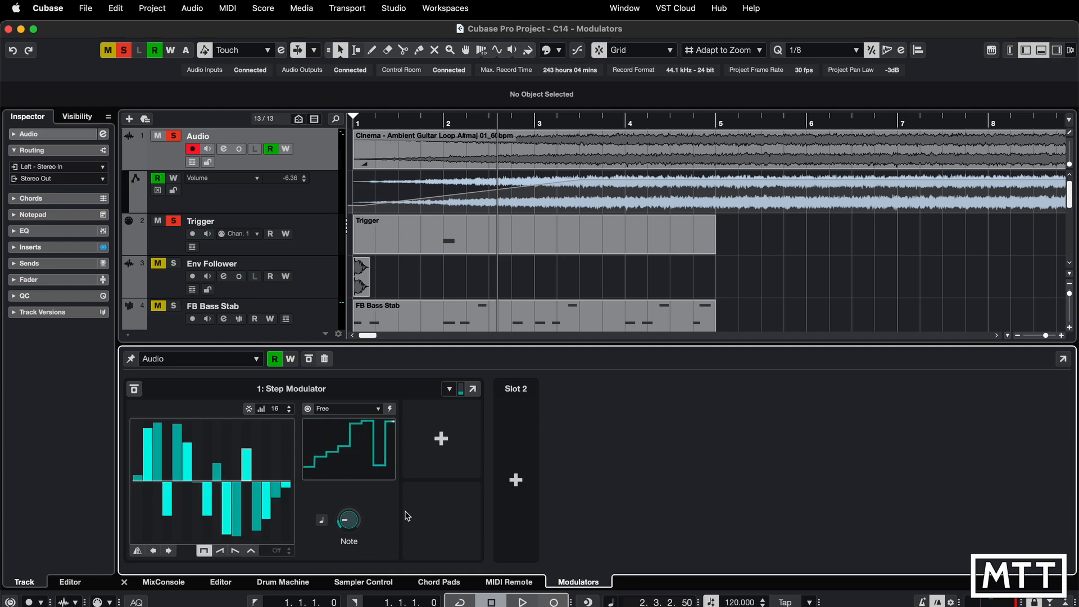
Toggle the Step Modulator's tempo sync off and back on, and set its trigger mode to MIDI.
left_click(322, 521)
left_click(323, 521)
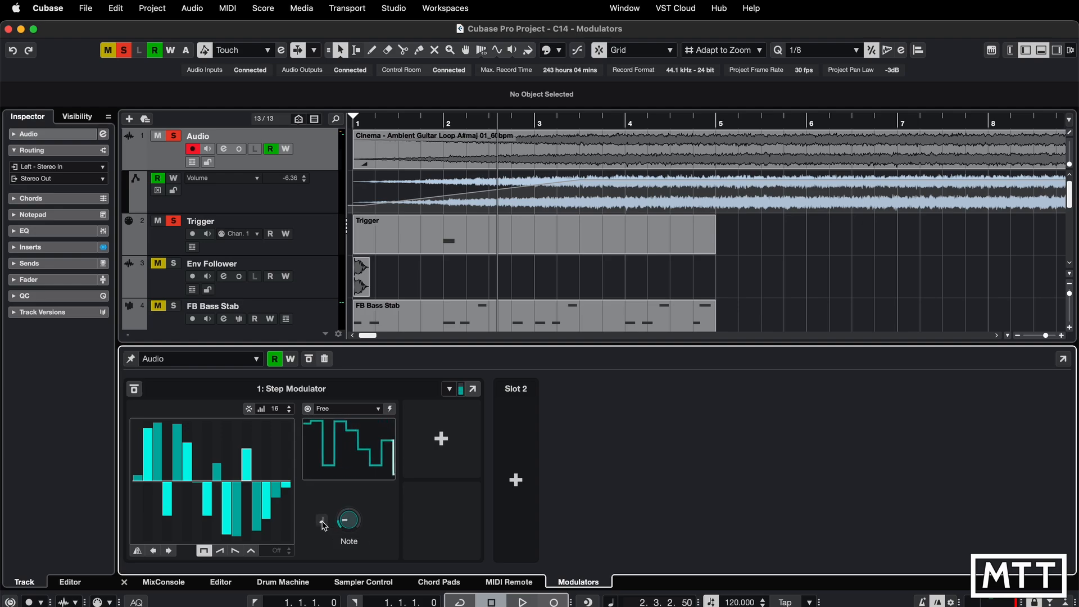
left_click(356, 408)
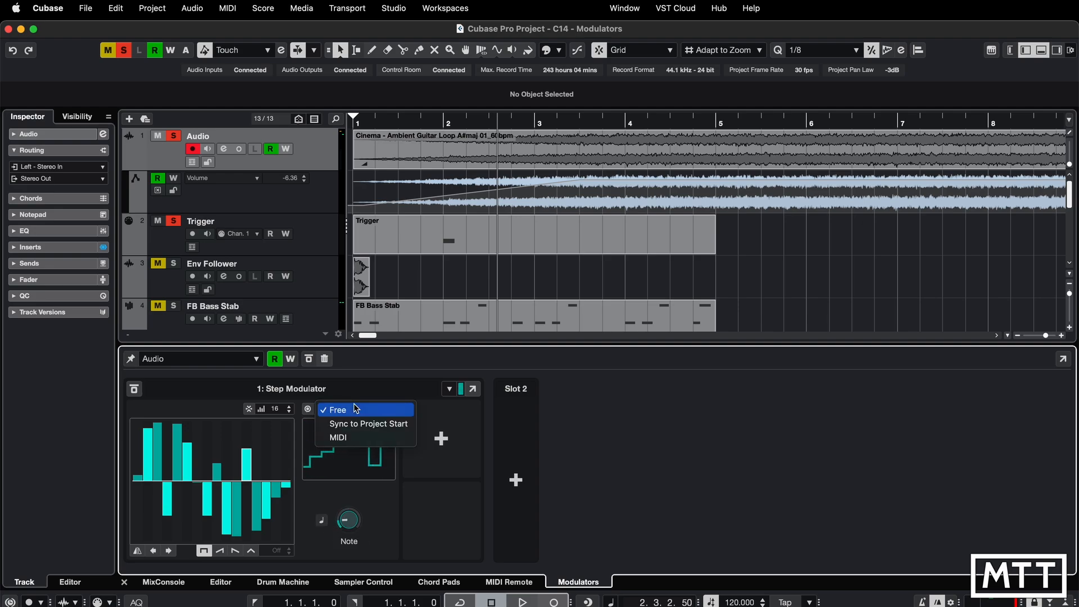
left_click(360, 438)
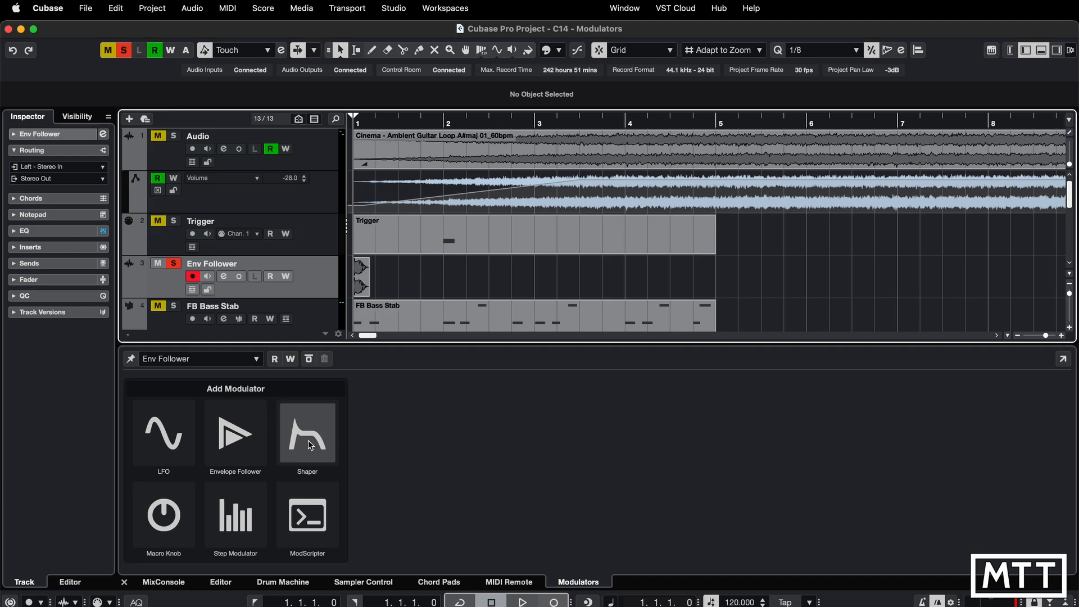
Add an Envelope Follower modulator to the Env Follower track and briefly play the zoomed-in kick clip through it.
left_click(240, 442)
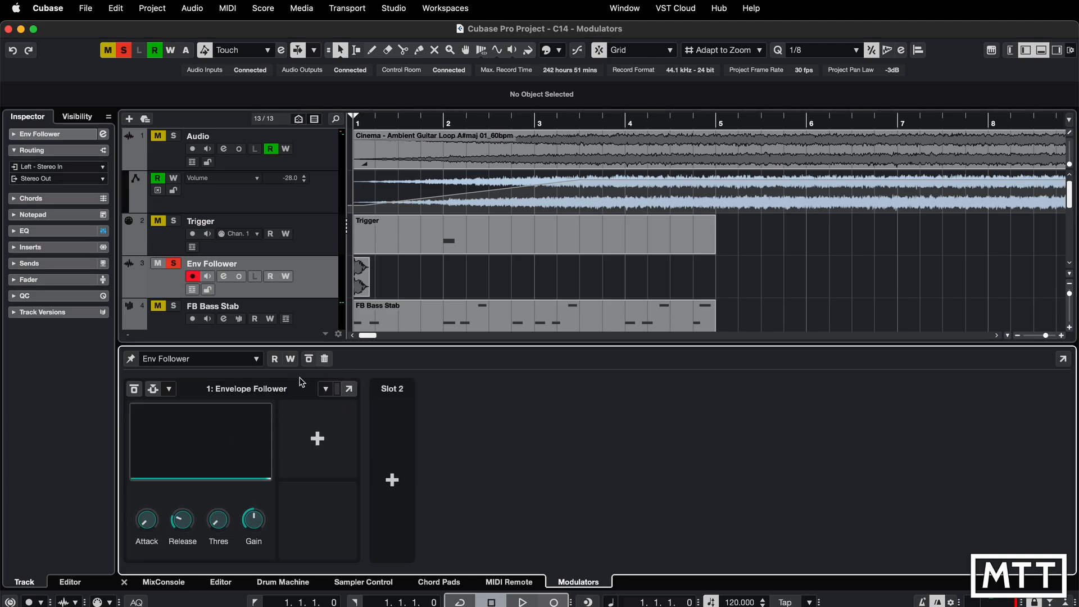
mouse_move(145, 534)
key("h")
key("h")
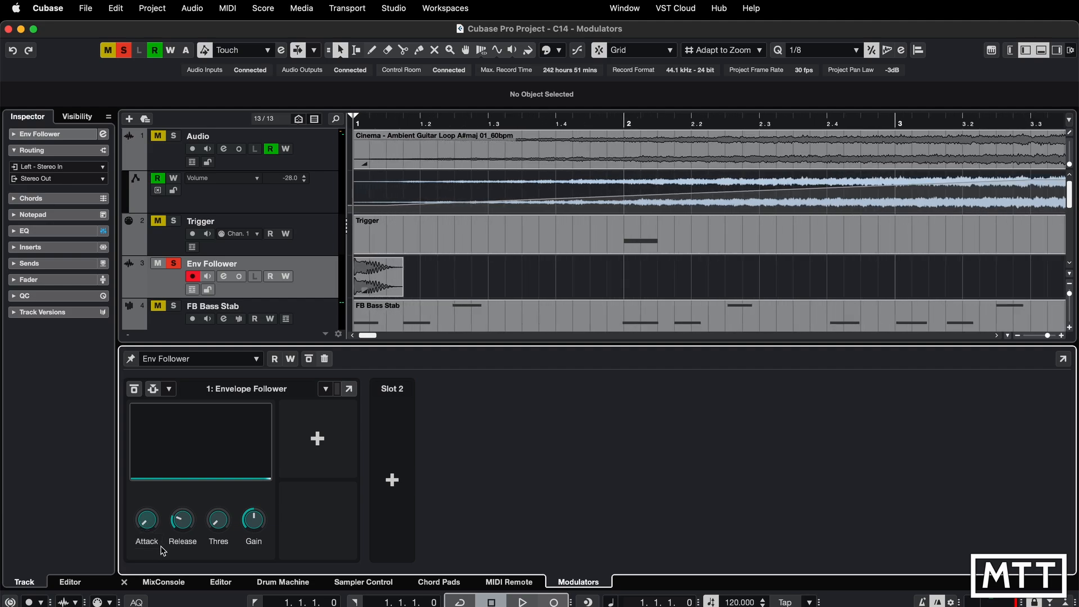
key("space")
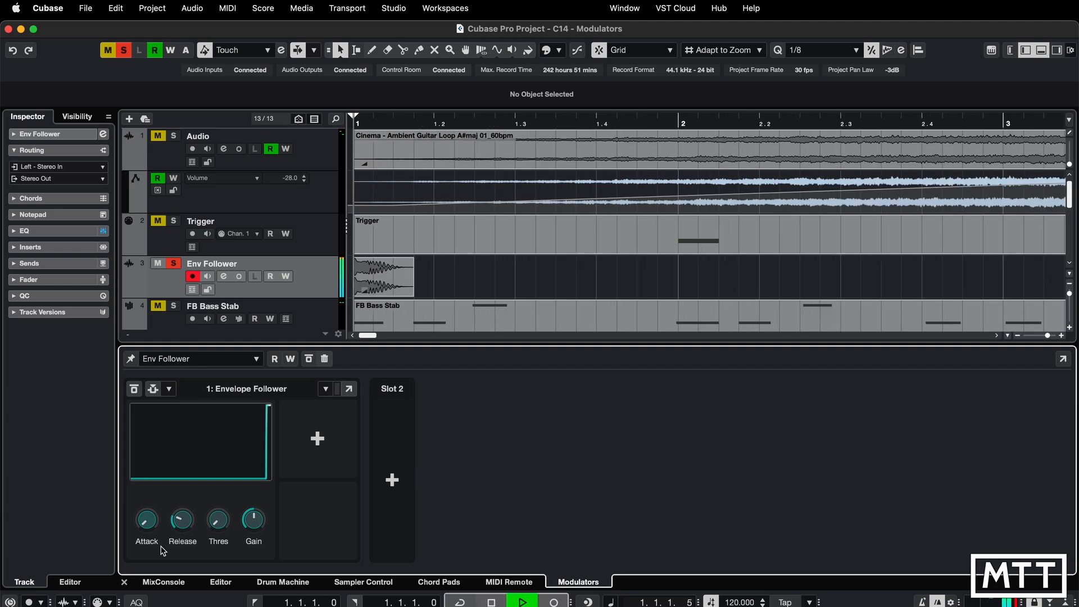
key("space")
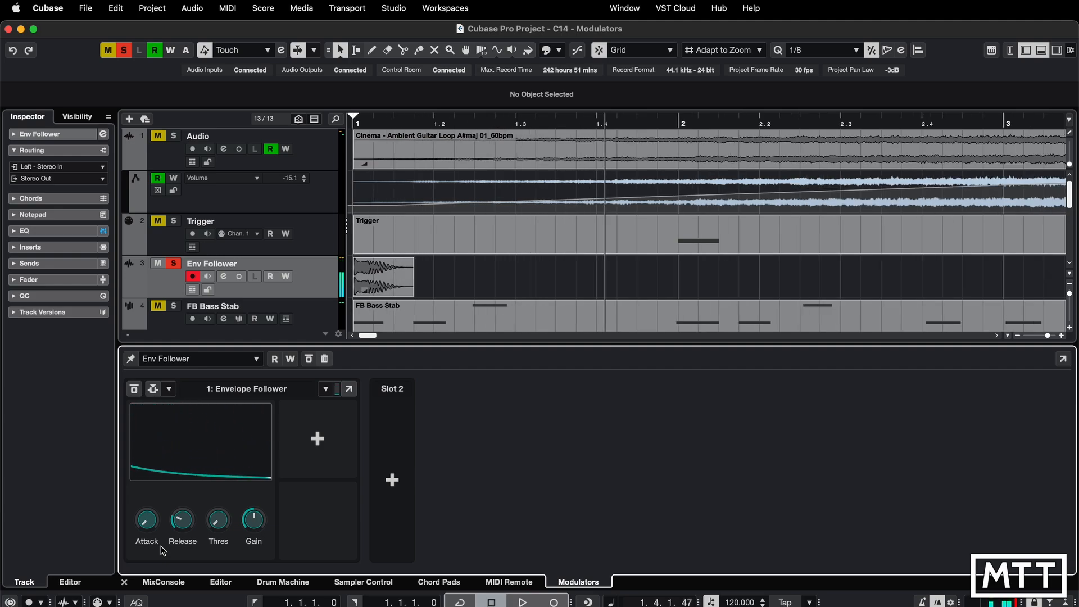
Cycle playback over bar 1 and pull the Env Follower track's volume fader down to -∞.
left_click_drag(357, 117, 645, 122)
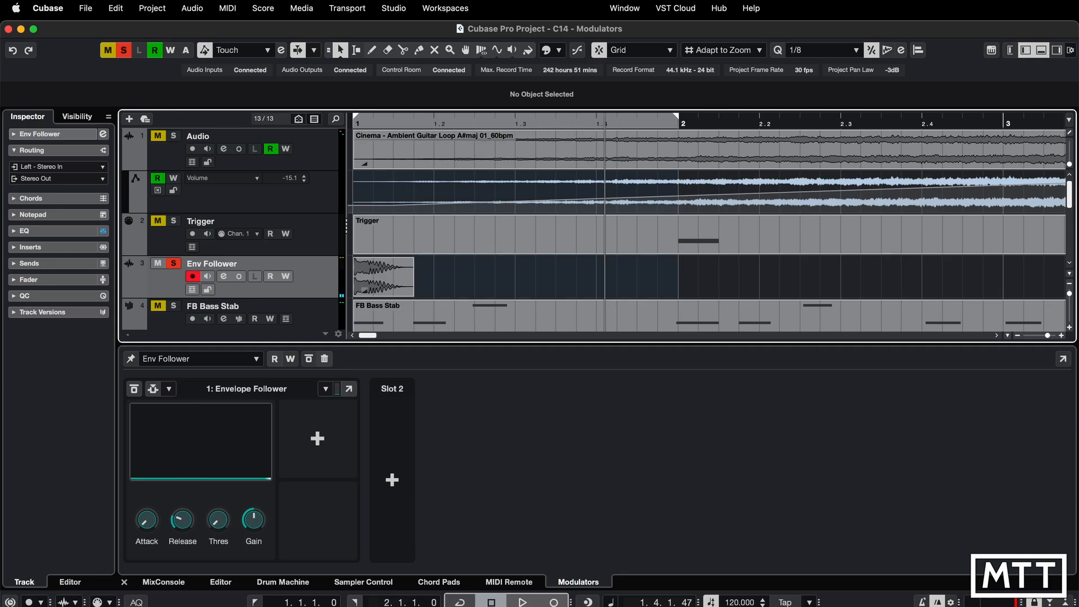
left_click(459, 602)
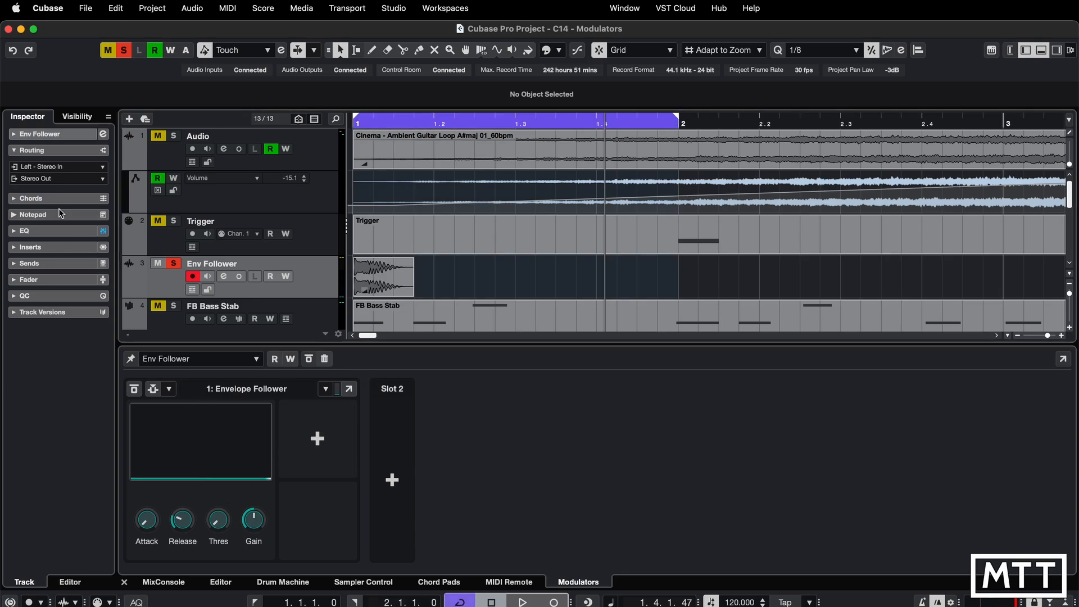
left_click(14, 284)
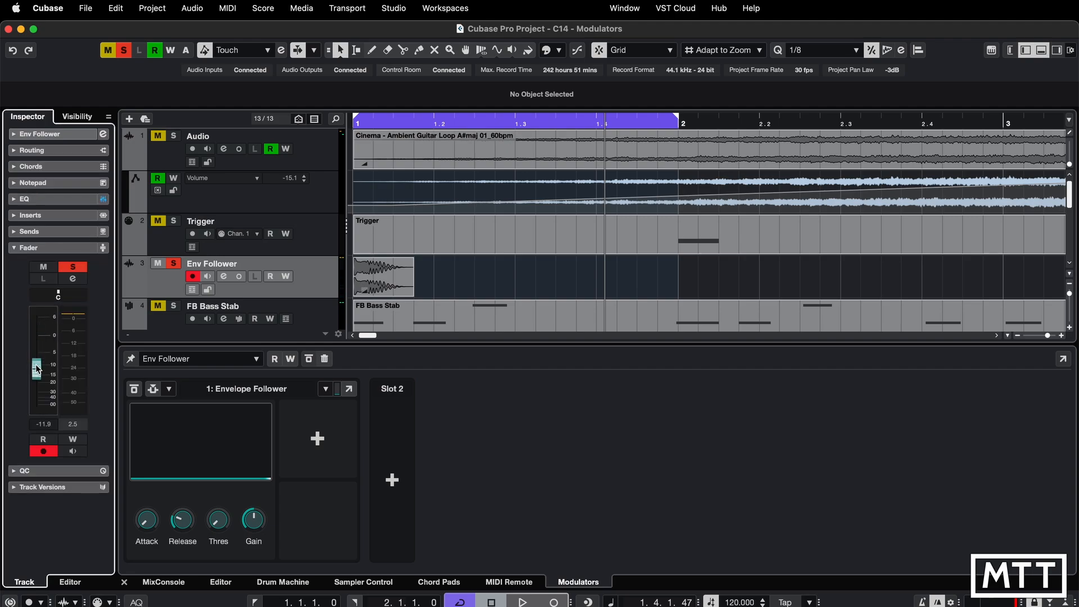
key("space")
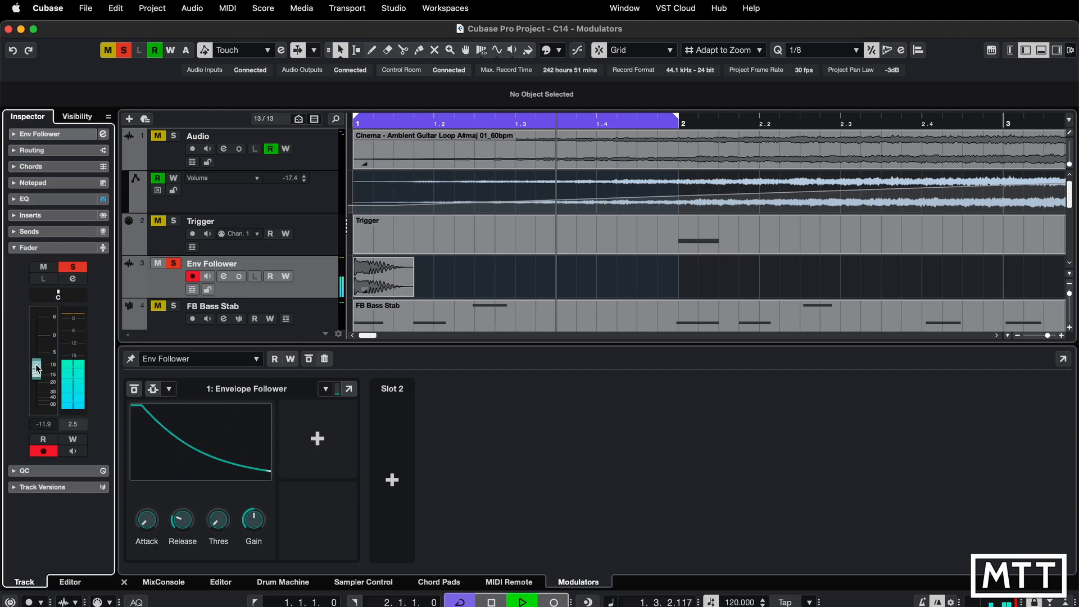
left_click_drag(36, 369, 38, 415)
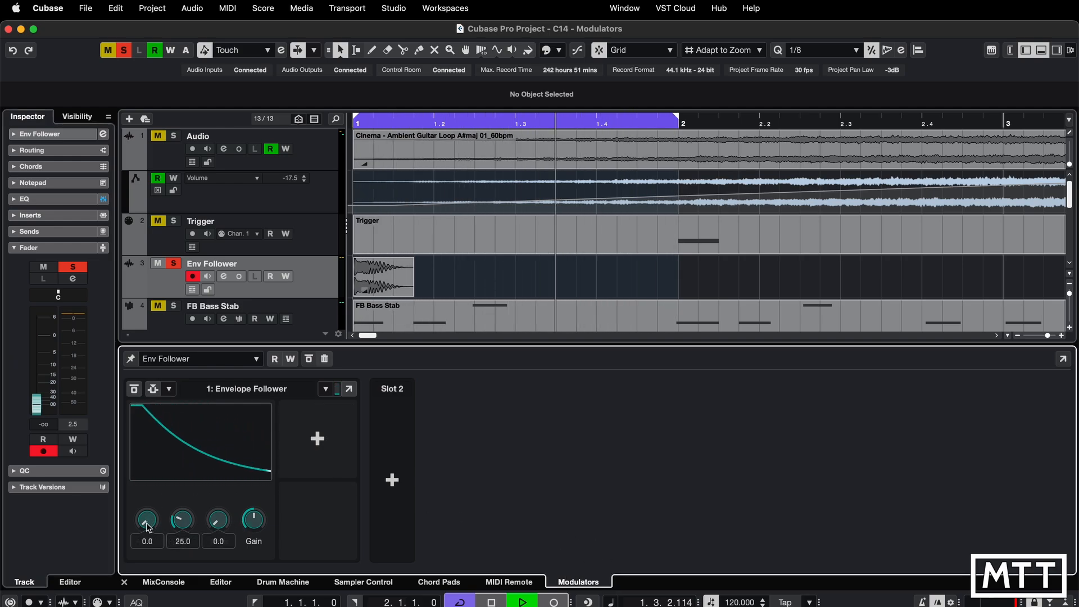
Raise the Envelope Follower's Attack to 100.0 during looped playback and return it to 0.0.
left_click_drag(146, 520, 147, 513)
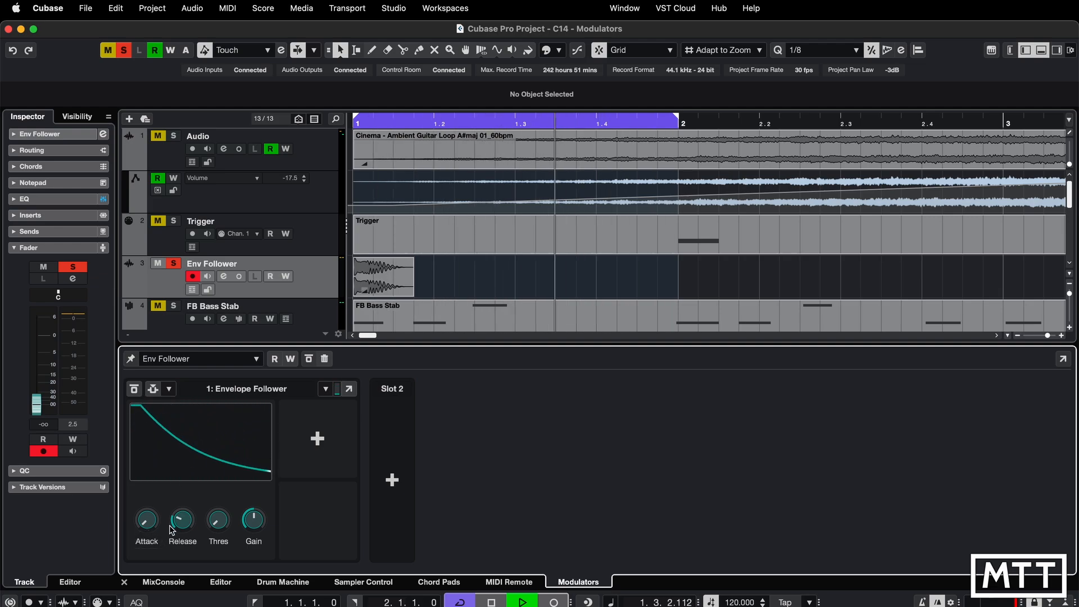
left_click_drag(150, 528, 152, 488)
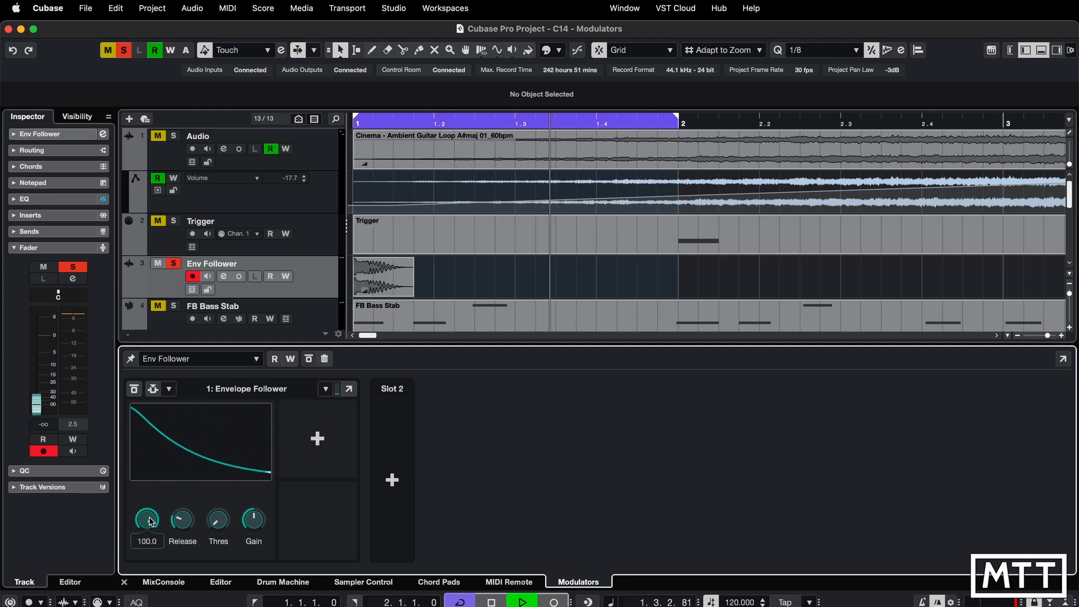
left_click_drag(151, 522, 149, 593)
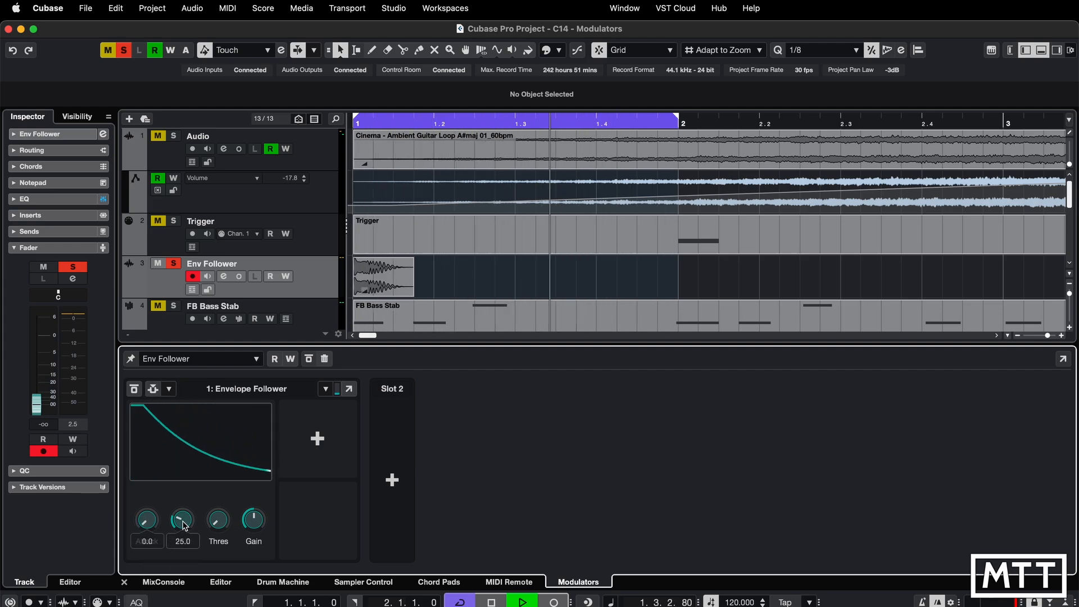
Lower the Envelope Follower's Release to its minimum and enlarge the kick clip by zooming in and increasing the track height.
left_click_drag(183, 525, 184, 540)
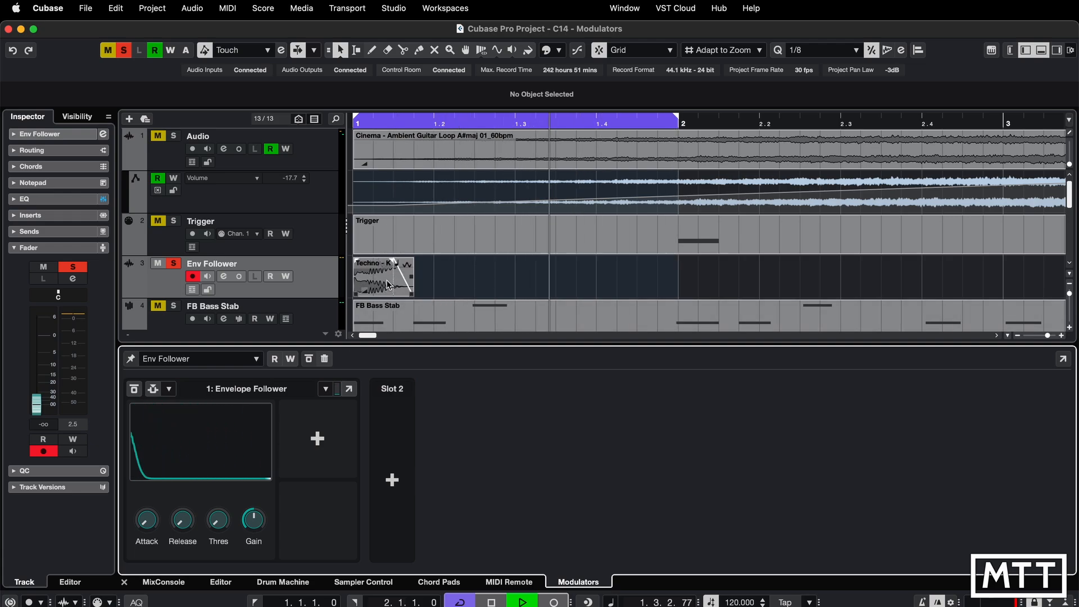
key("h")
key("h")
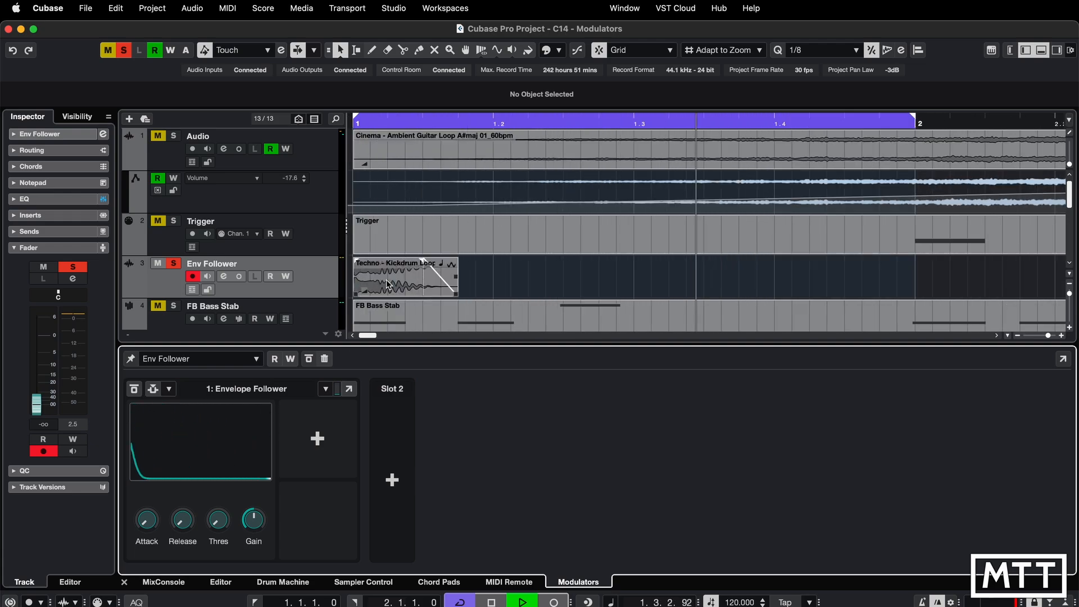
left_click_drag(320, 298, 320, 318)
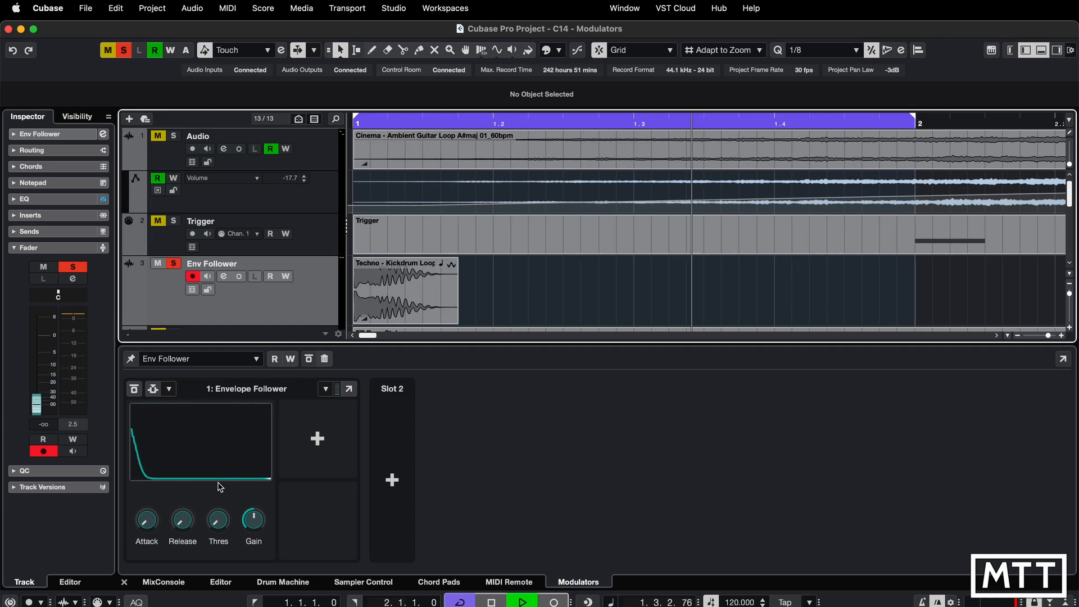
Sweep the Envelope Follower's Release to a high value, back to about a quarter, and down to slightly above minimum.
mouse_move(182, 525)
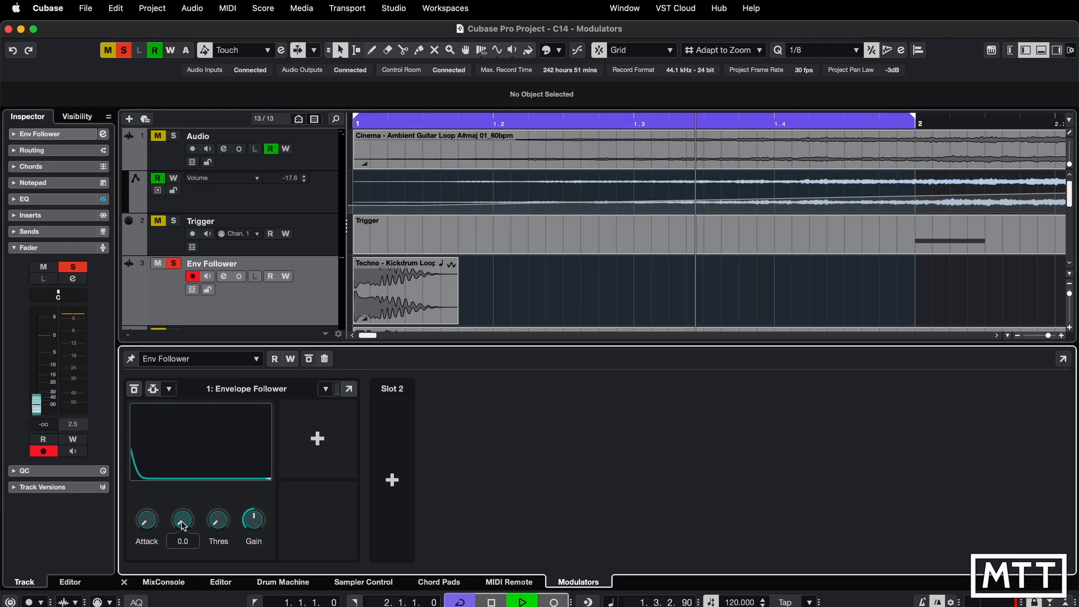
left_click_drag(183, 522, 189, 478)
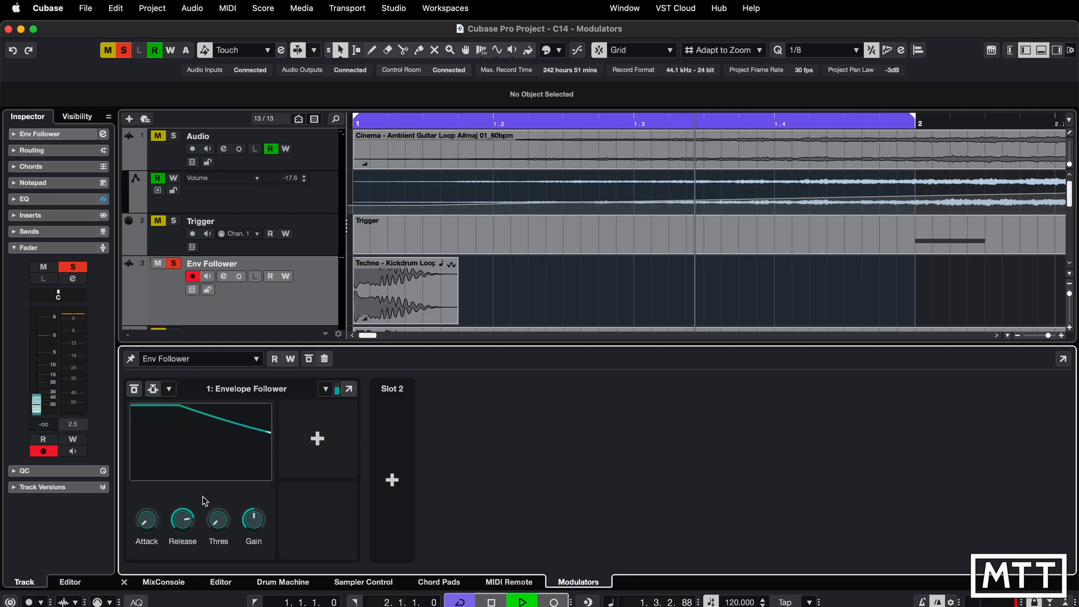
mouse_move(189, 522)
left_mouse_down()
mouse_move(185, 558)
mouse_move(182, 519)
left_mouse_up()
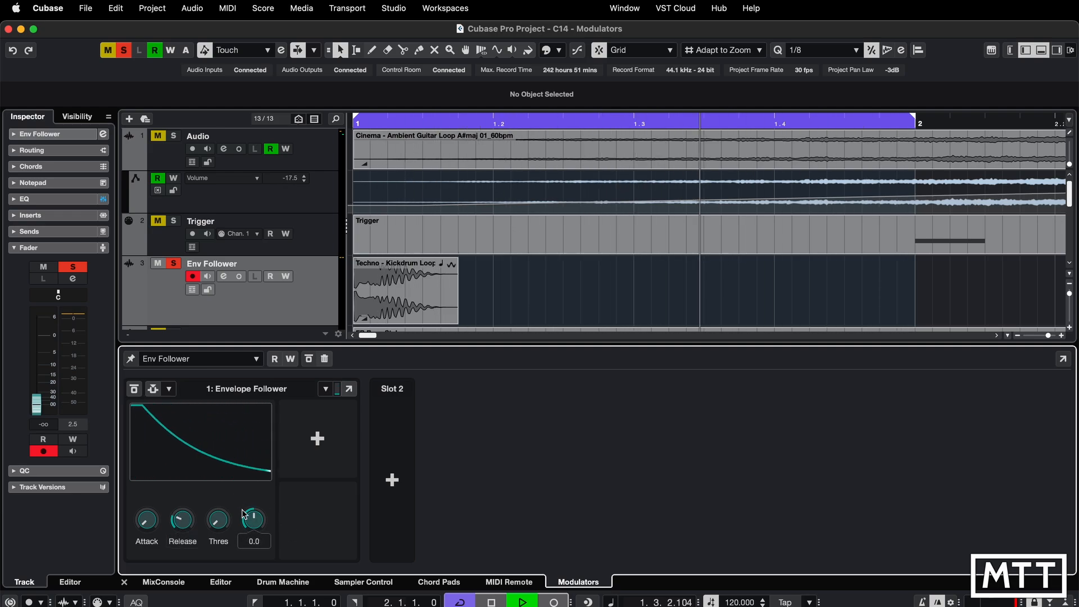
left_click_drag(177, 516, 176, 530)
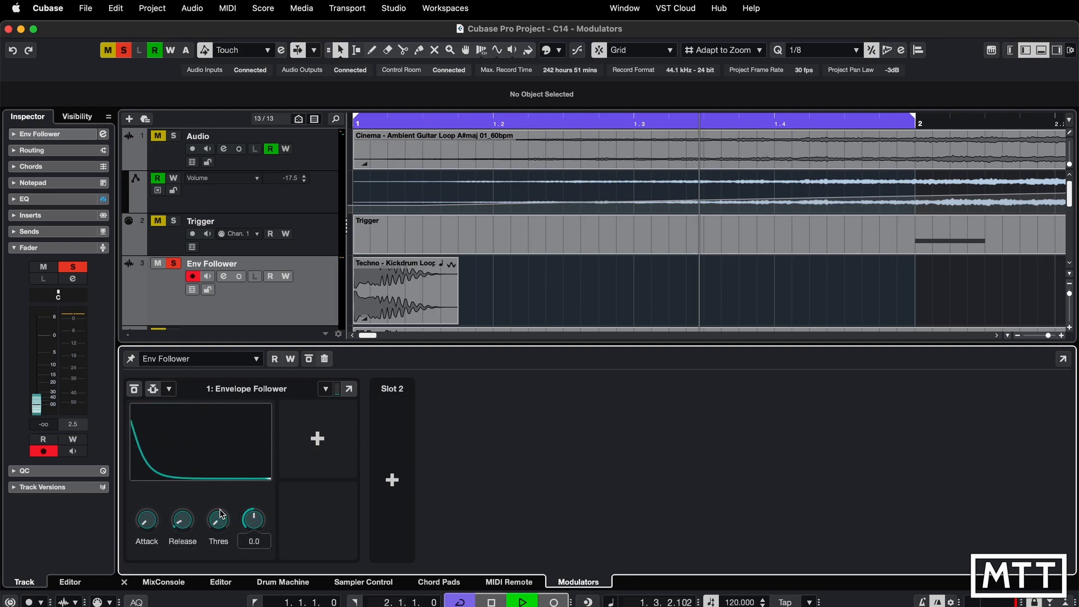
Vary the Envelope Follower's Gain below its centre, raise it to 100.0, and settle it moderately below centre.
left_click_drag(247, 540, 250, 534)
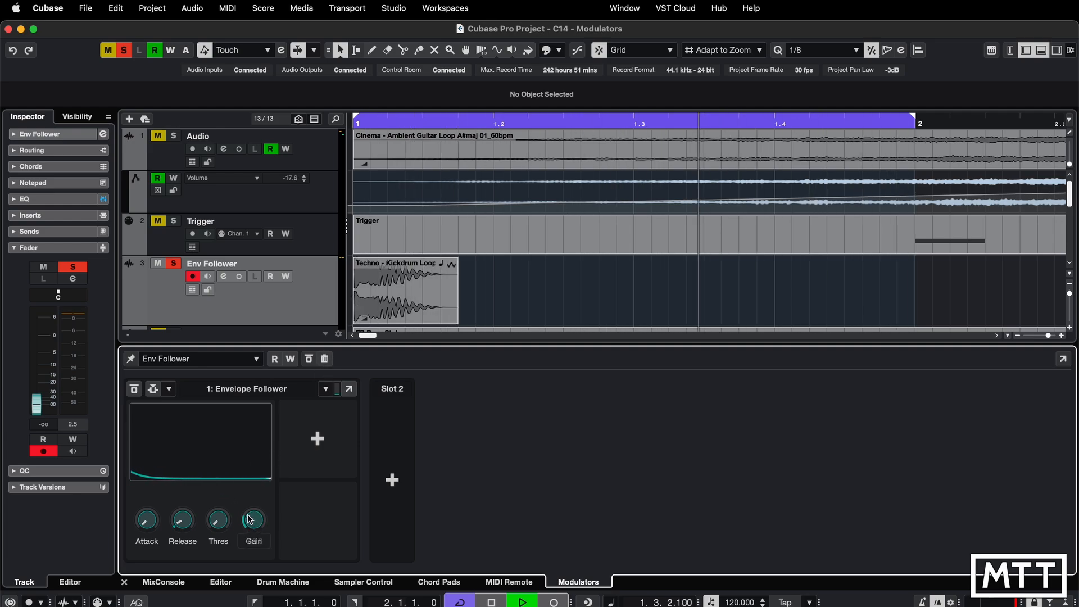
left_click_drag(255, 494, 249, 506)
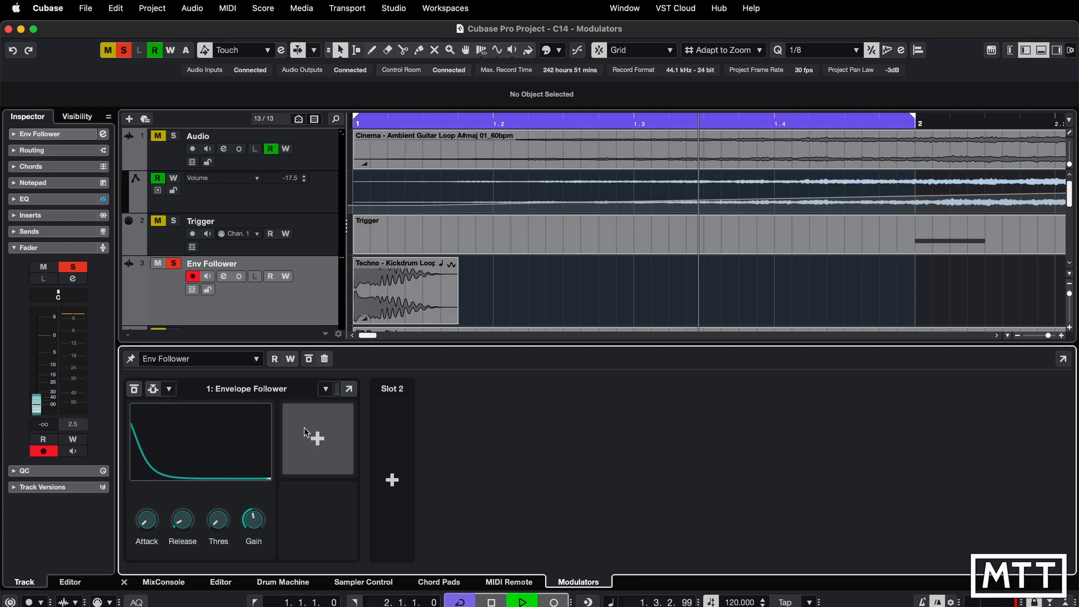
mouse_move(254, 512)
left_mouse_down()
mouse_move(248, 540)
mouse_move(253, 518)
left_mouse_up()
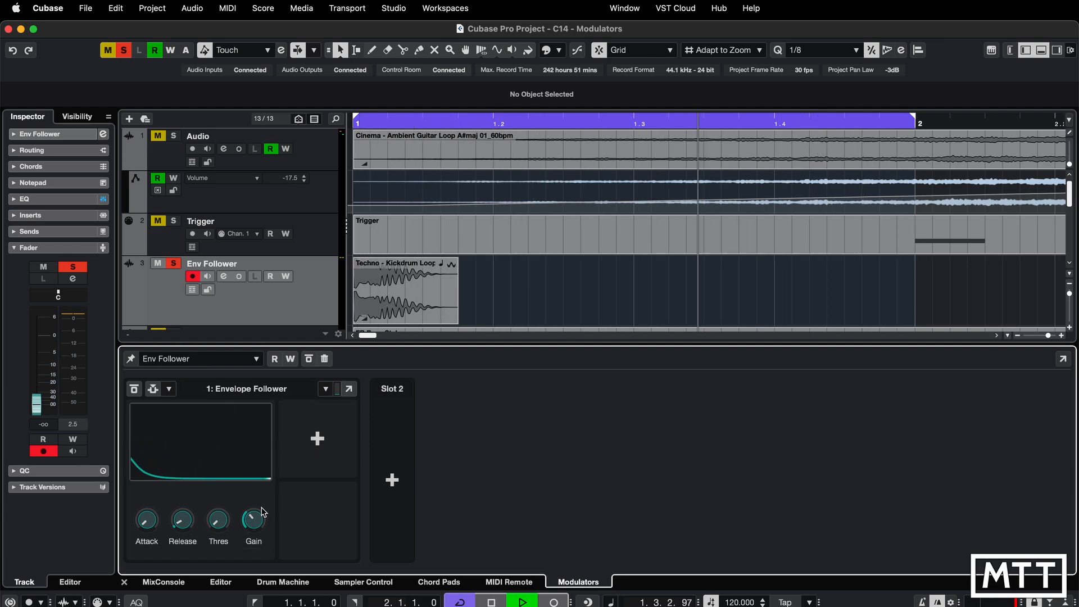
left_click_drag(253, 516, 247, 450)
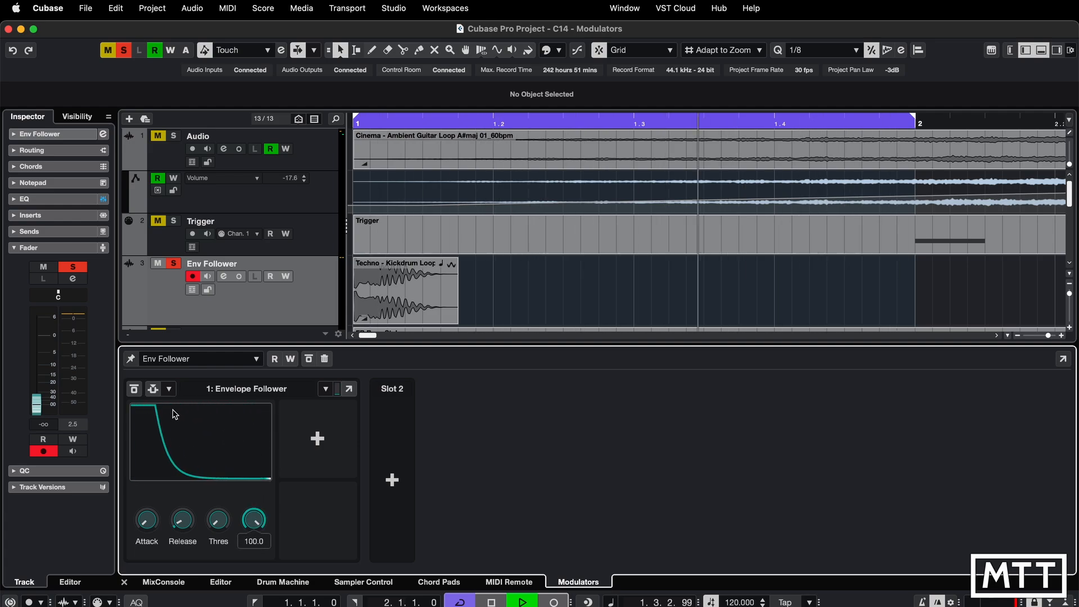
left_click_drag(234, 406, 257, 558)
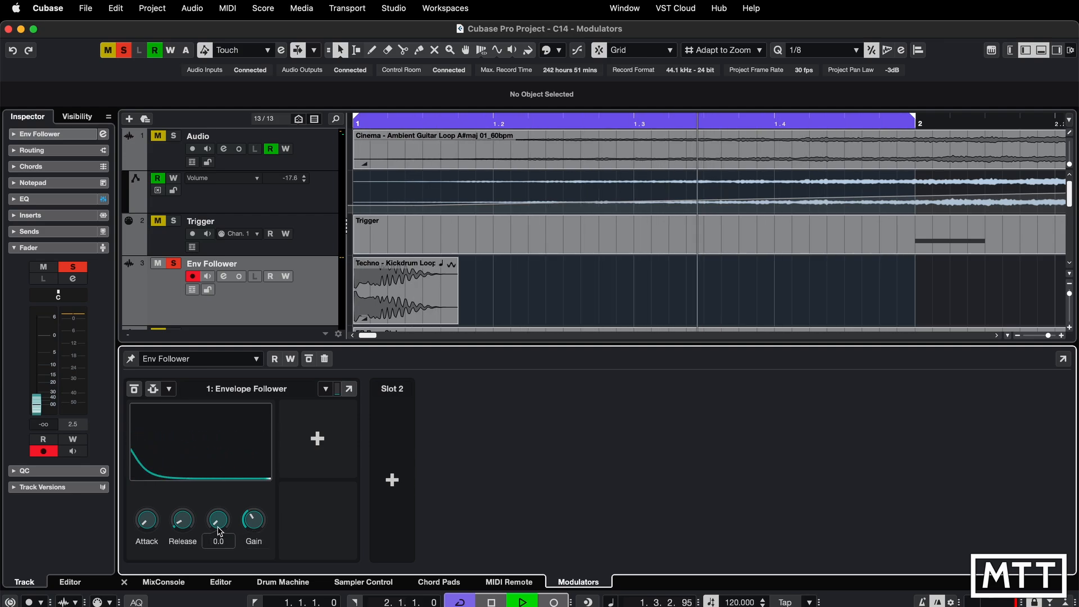
Raise the Envelope Follower's threshold to 54.0 and further to 74.0 while the kick loops.
left_click_drag(220, 531, 220, 513)
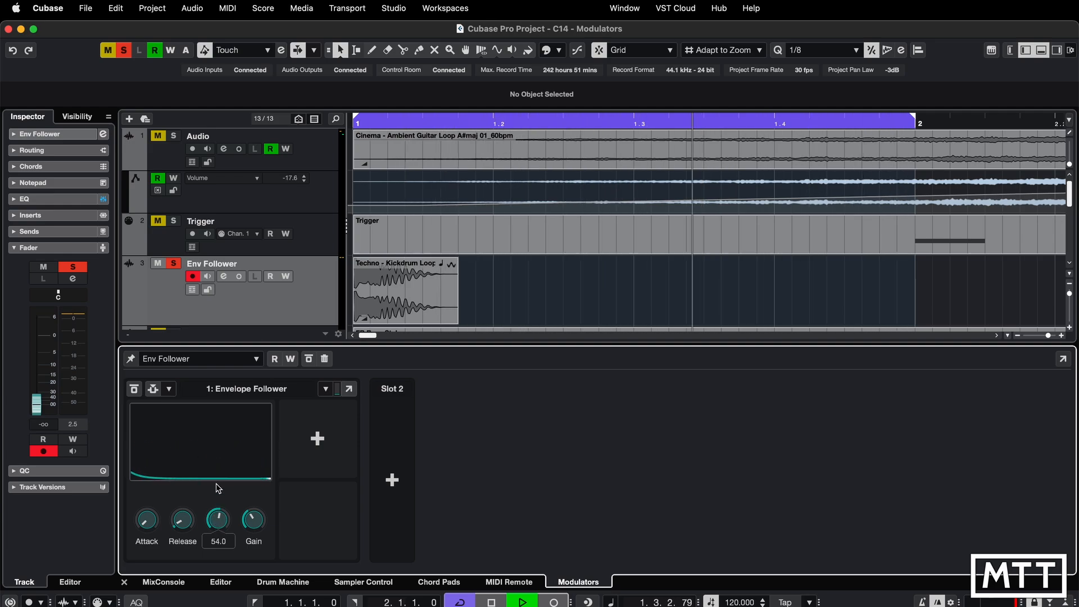
left_click_drag(216, 529, 217, 521)
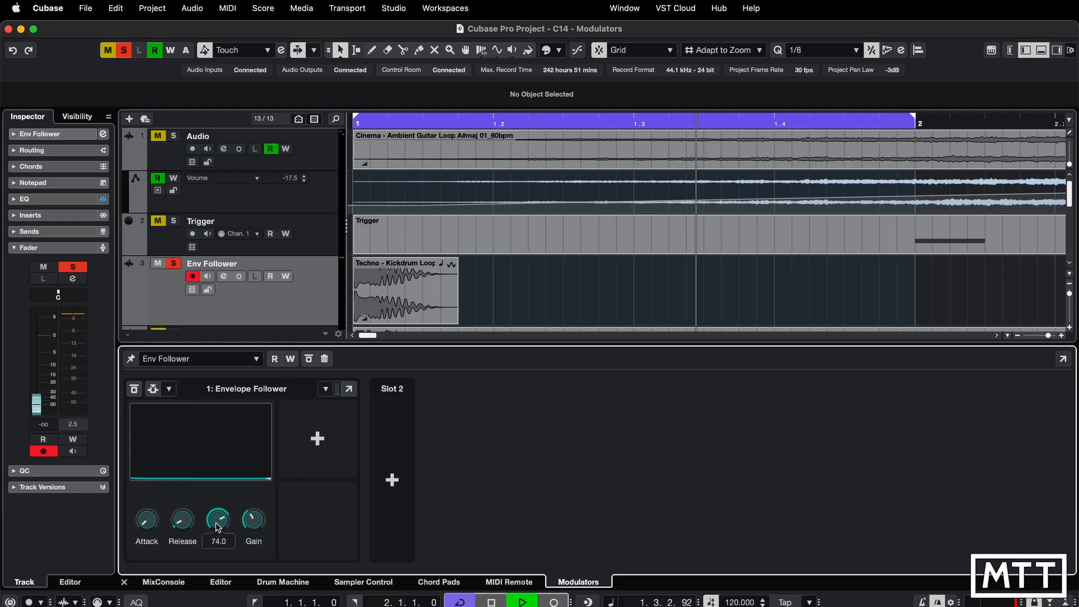
Lower the Envelope Follower's threshold to 63.0, reset its Gain to 0.0, and bring the threshold down to 37.0.
left_click_drag(217, 521, 220, 531)
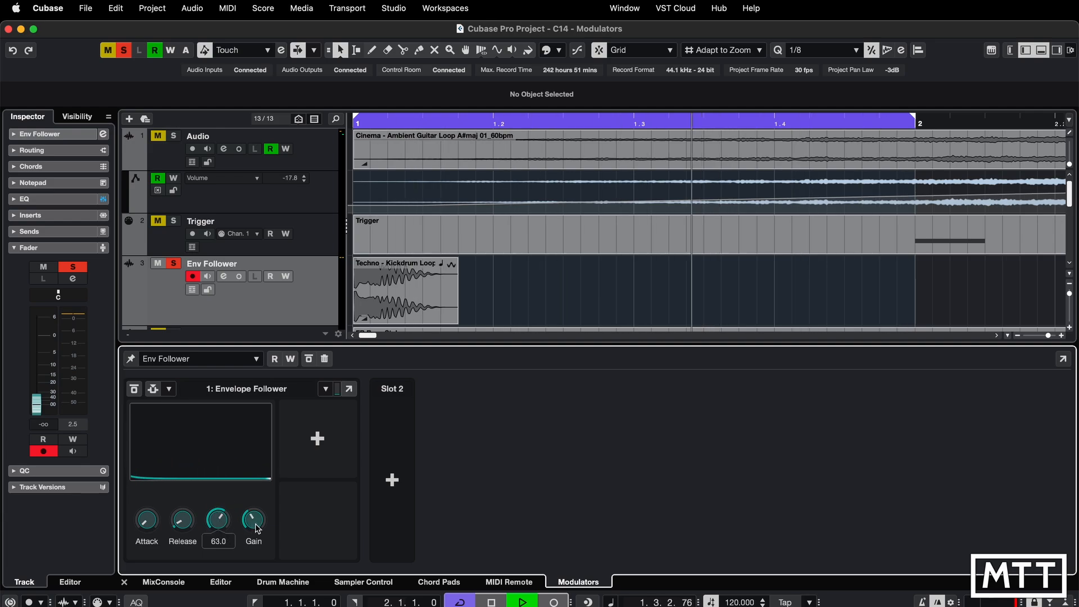
type("0")
key("Return")
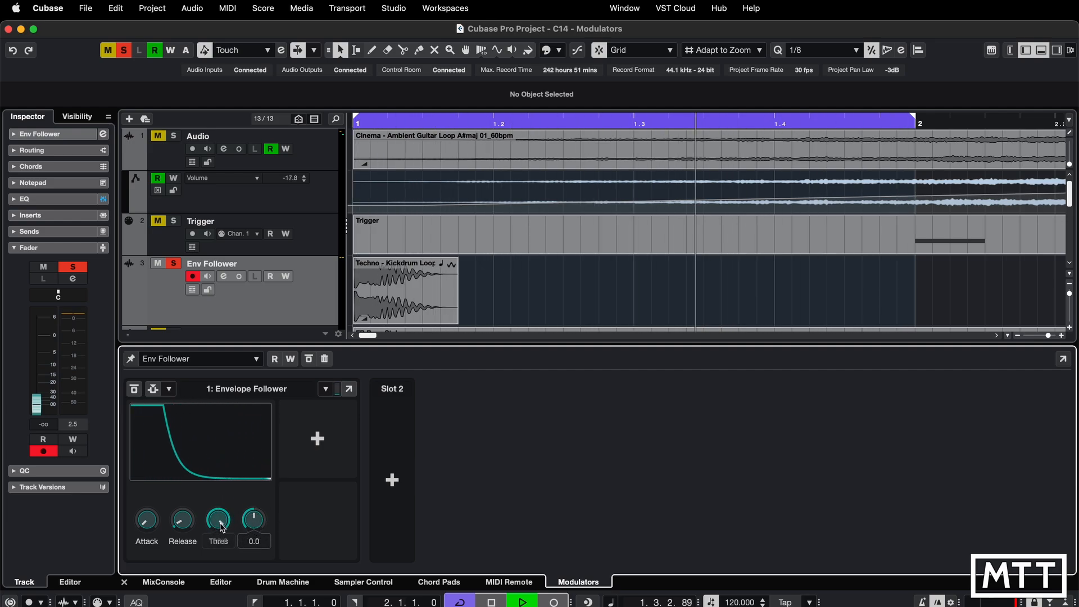
left_click_drag(221, 525, 250, 533)
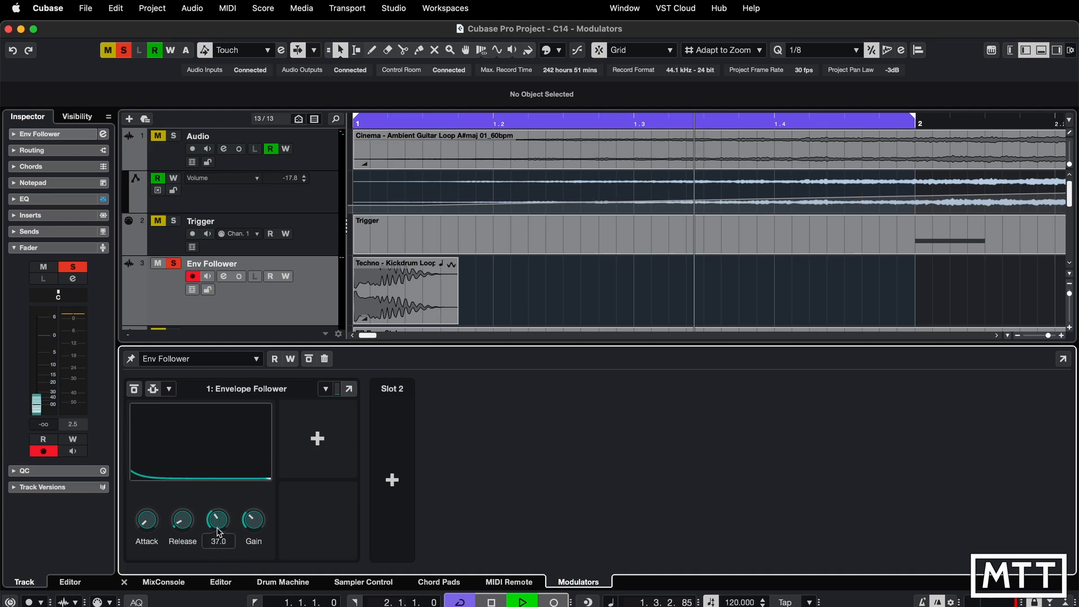
mouse_move(220, 516)
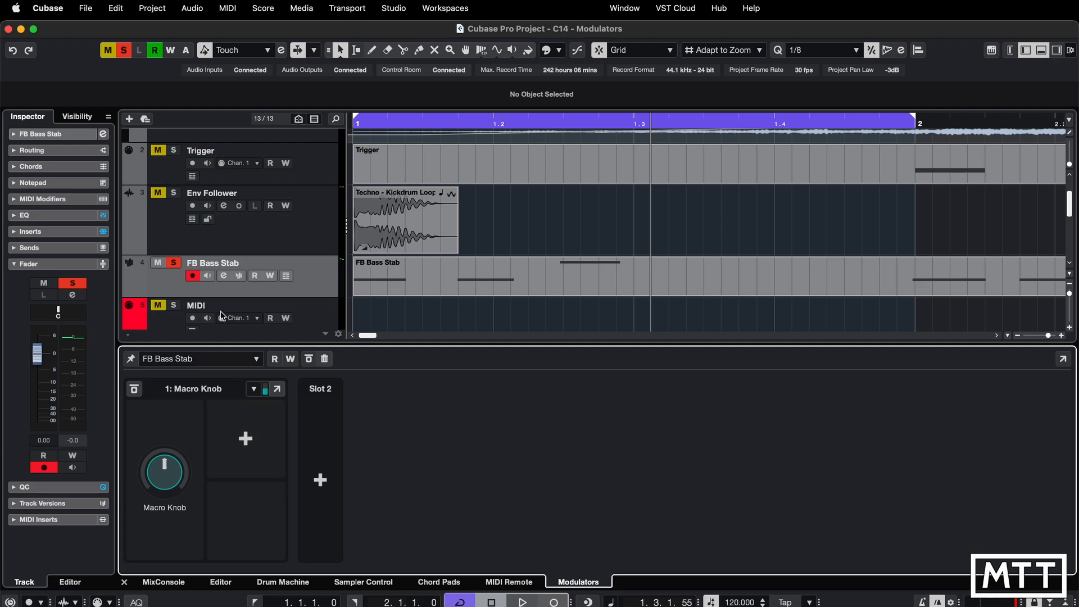
Assign the FB Bass Stab track's EQ 2 Gain as the Macro Knob's first destination using Learn.
left_click(246, 441)
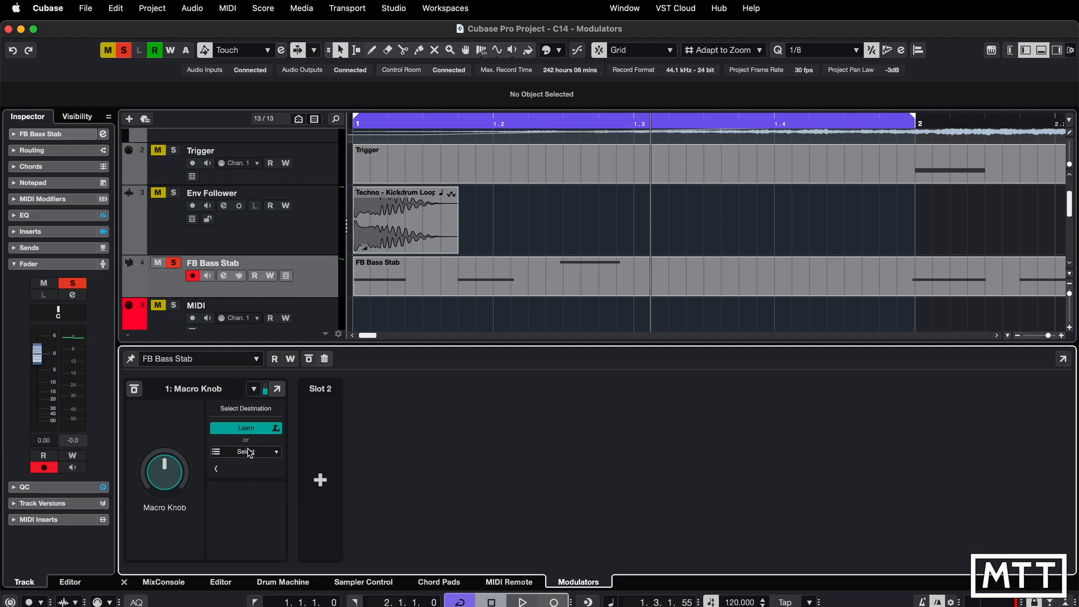
left_click(15, 217)
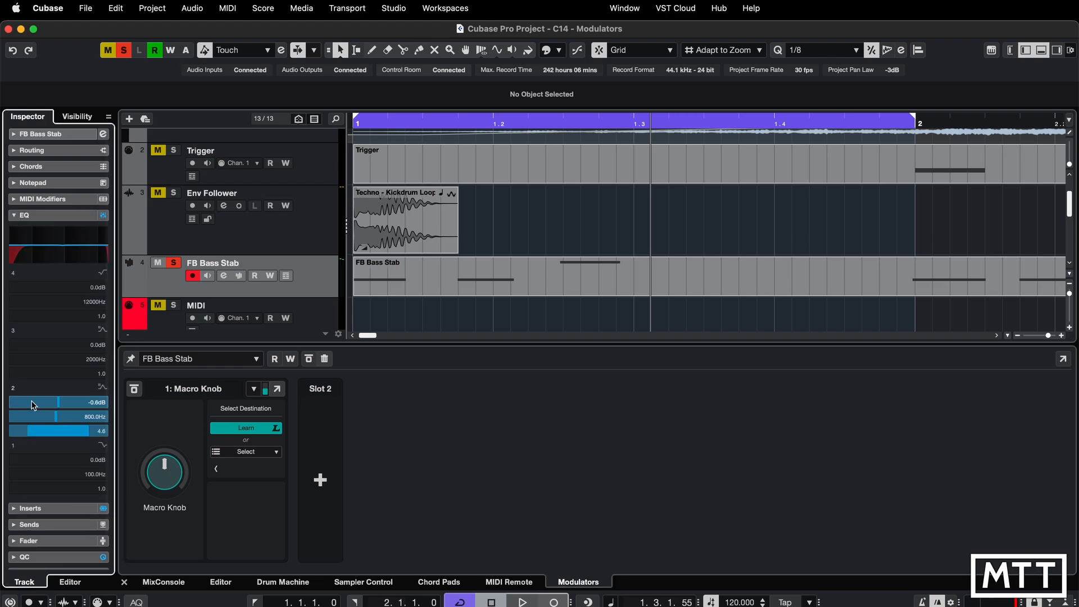
left_click(236, 429)
left_click(236, 429)
left_click(70, 404)
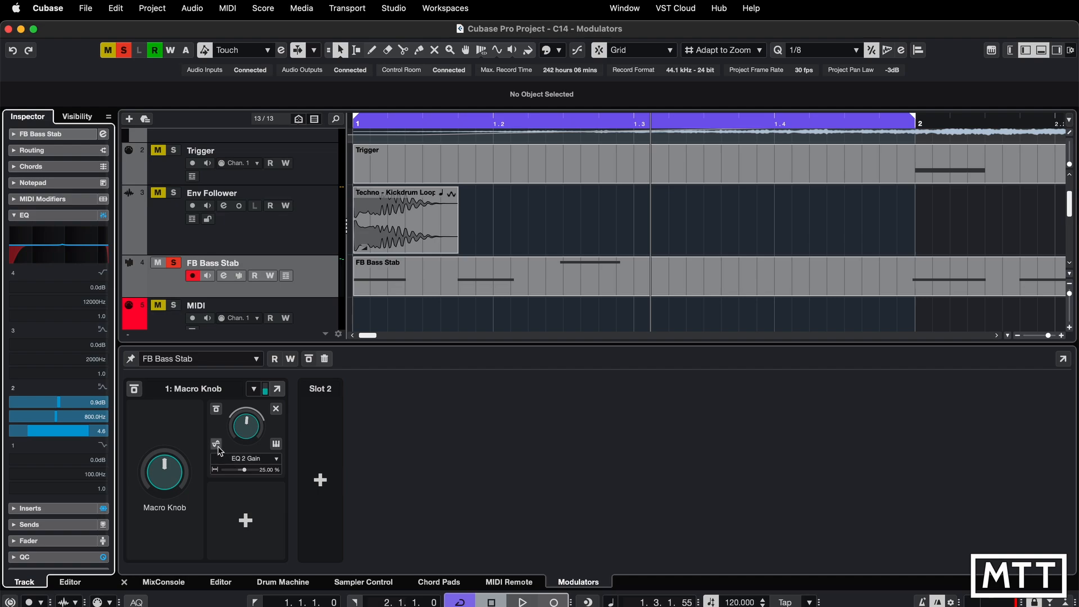
Assign the track's Volume as the Macro Knob's second destination using Learn, with a modulation depth of -28.30.
left_click(246, 521)
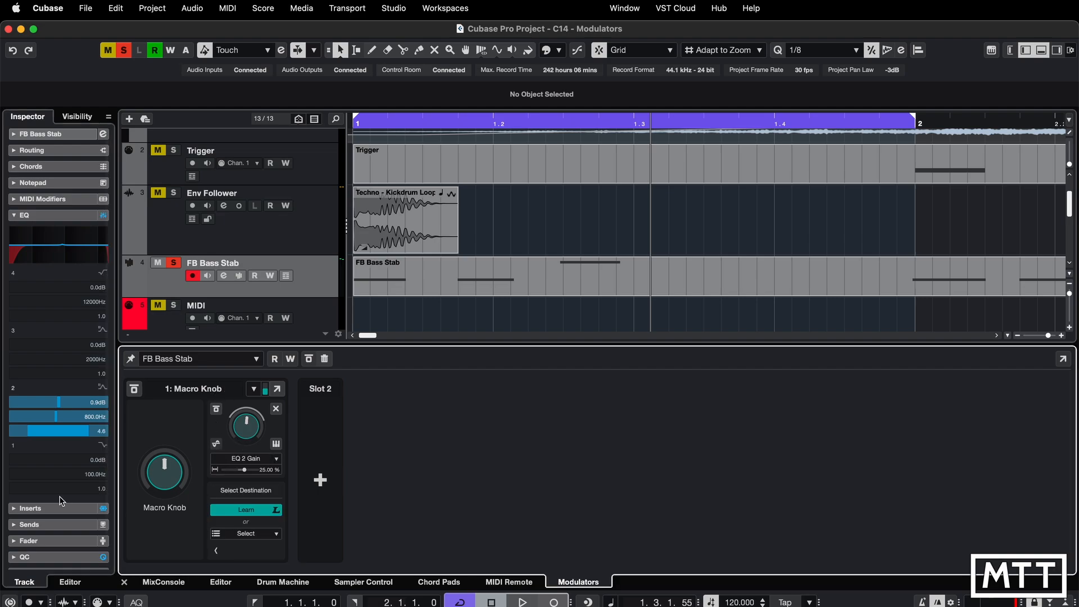
scroll(54, 534, "down", 2)
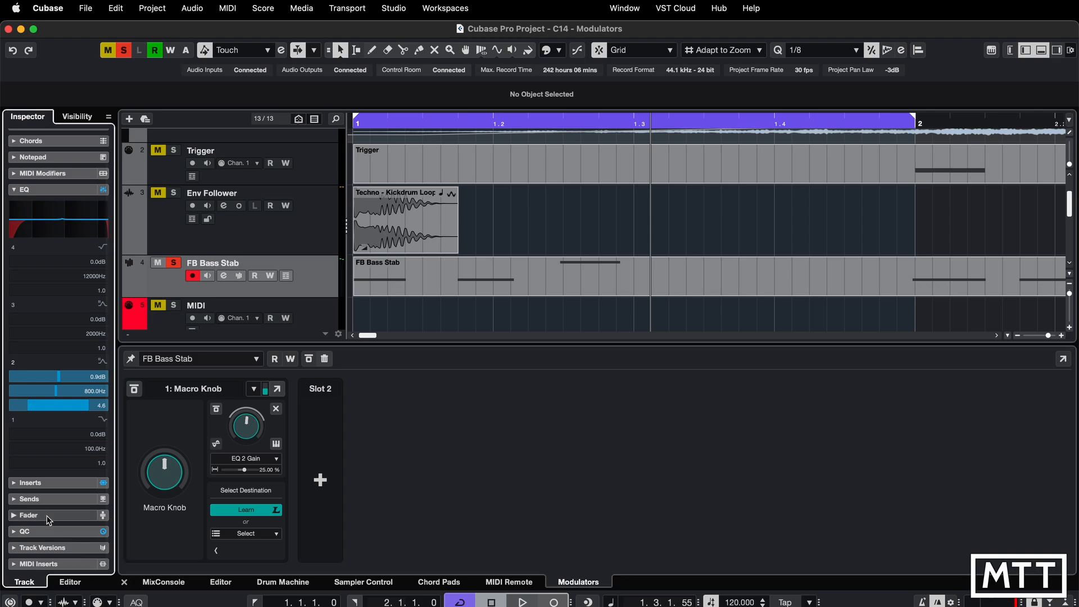
left_click(48, 516)
left_click(36, 353)
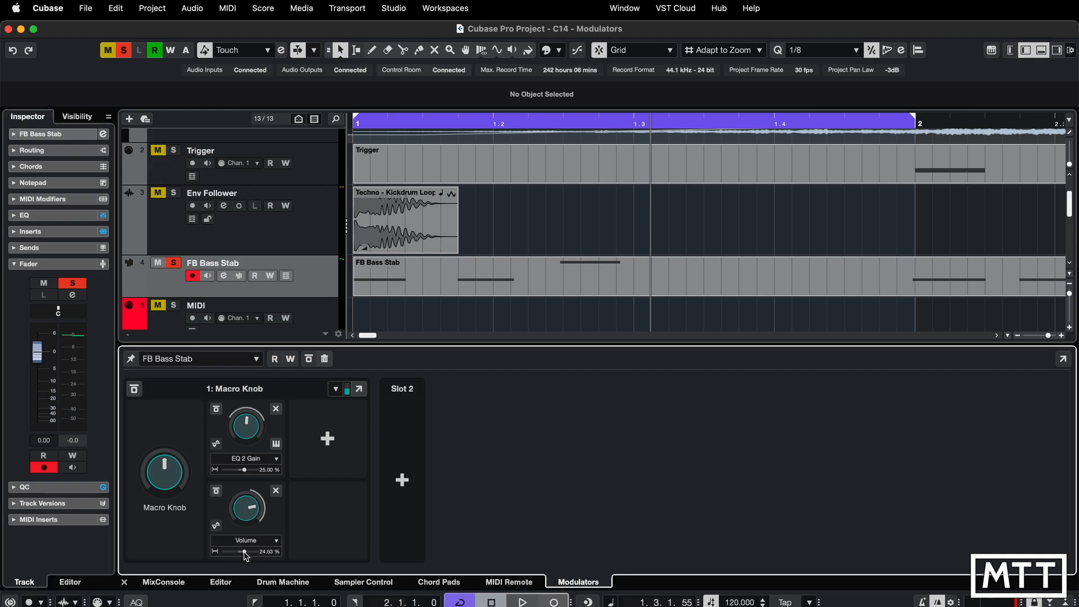
left_click_drag(243, 551, 243, 557)
Sweep the Macro Knob up to near maximum, down to -100.0, through its centre, and back to -100.0.
mouse_move(169, 479)
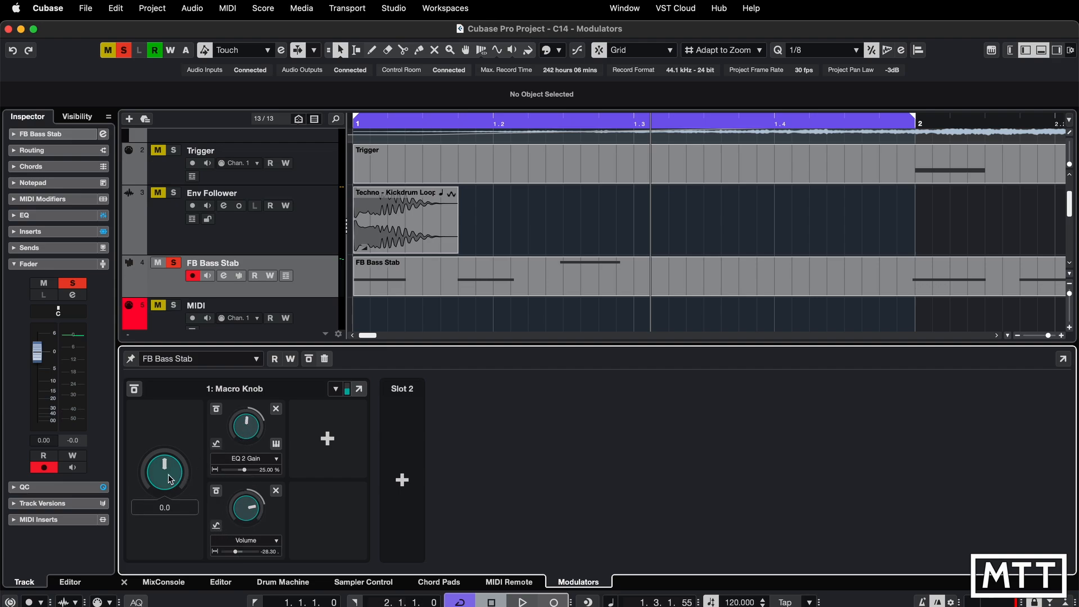
left_click_drag(169, 479, 166, 442)
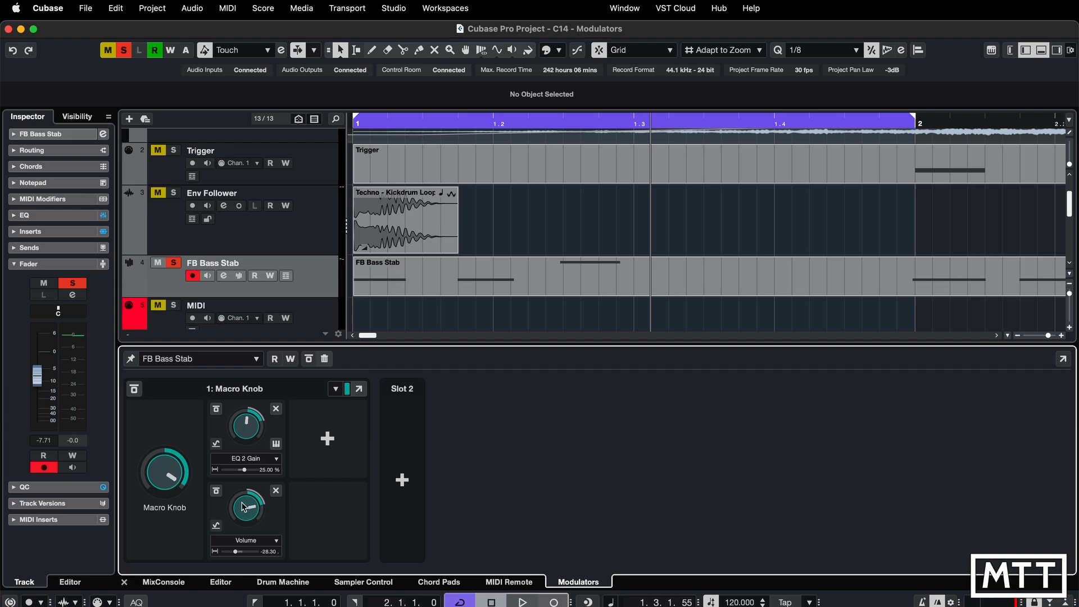
left_click_drag(189, 479, 172, 539)
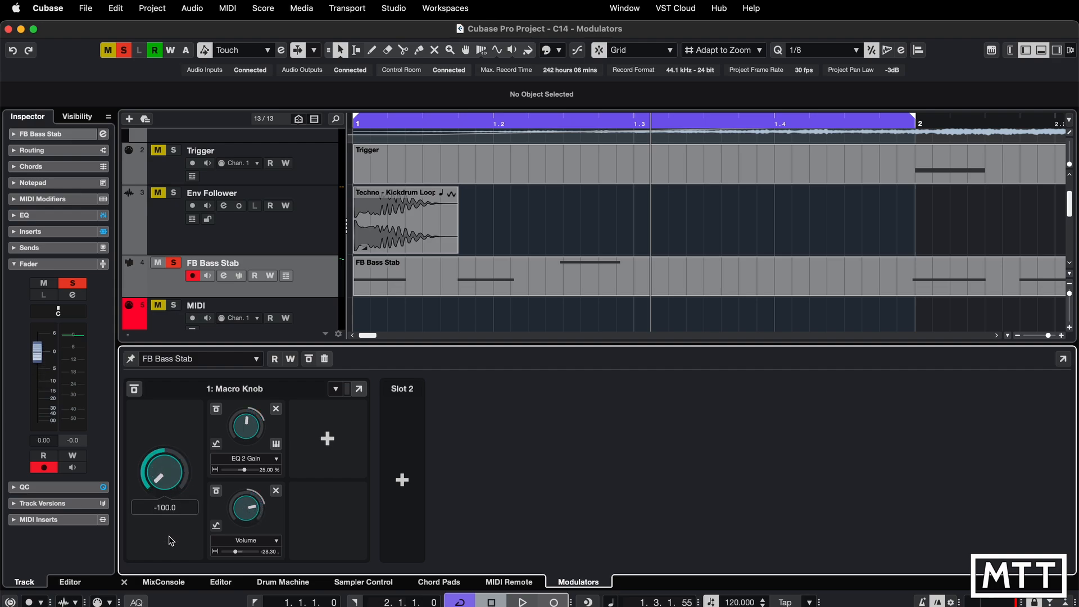
left_click_drag(164, 468, 165, 441)
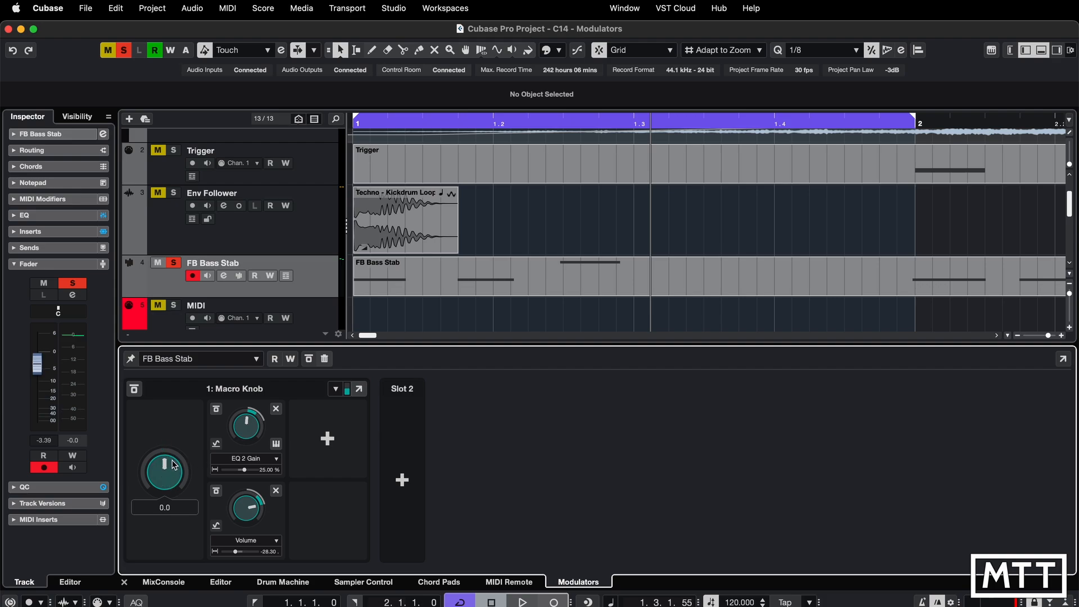
left_click_drag(162, 459, 150, 535)
left_click_drag(159, 473, 147, 495)
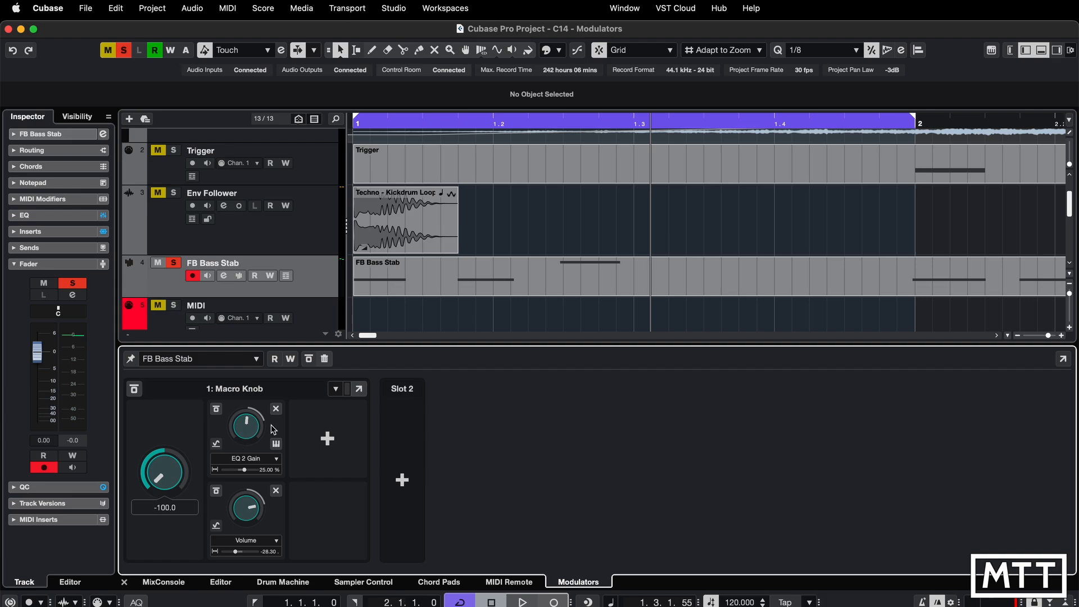
Play the bass stab from the project start while raising the Macro Knob to 100.0, and stop playback.
key("KP_Decimal")
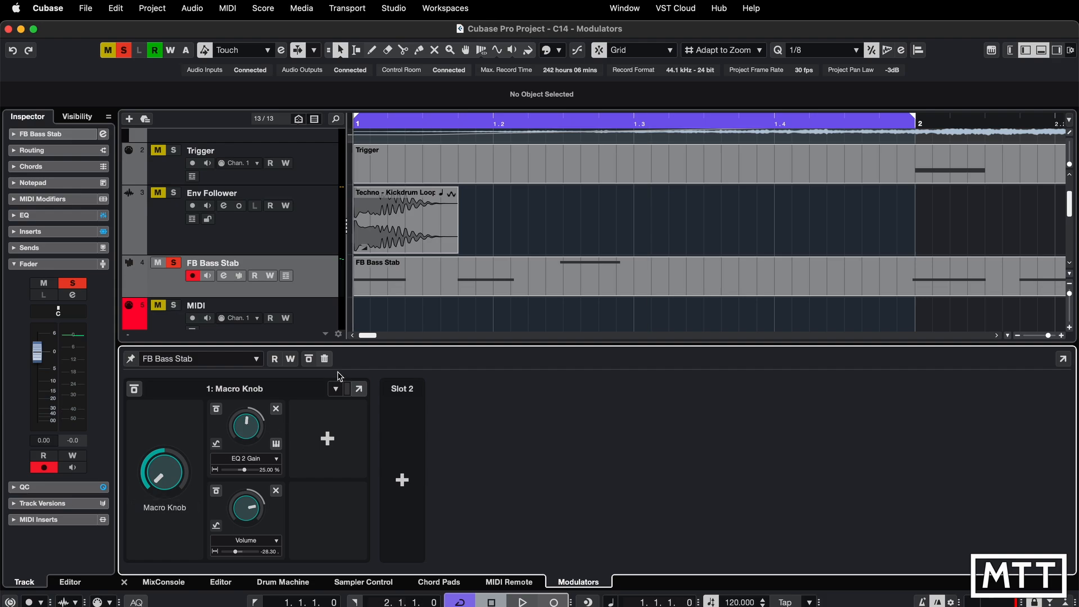
key("space")
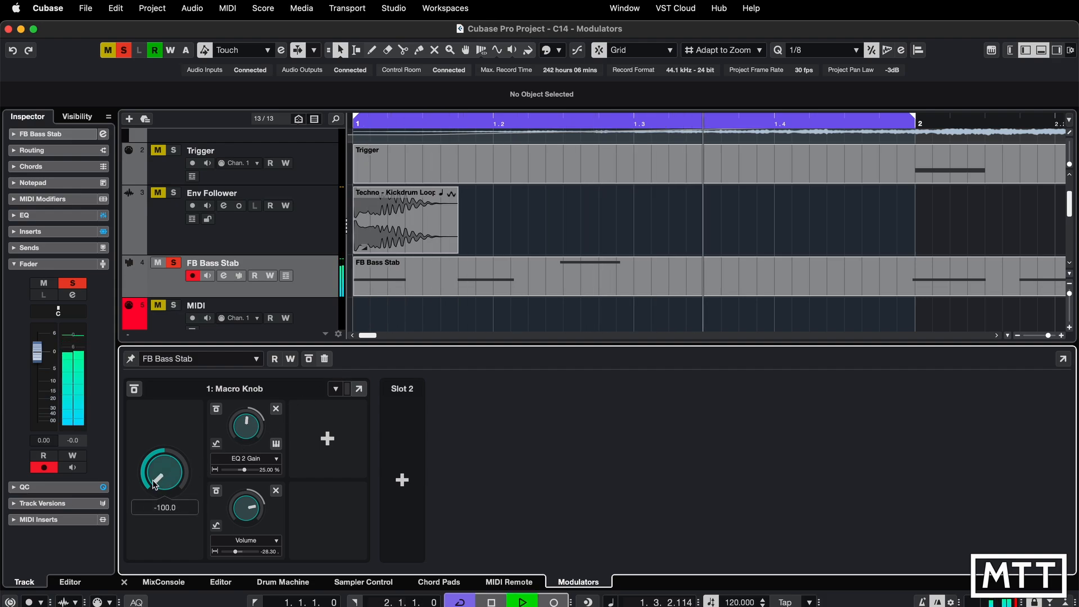
left_click_drag(156, 482, 162, 430)
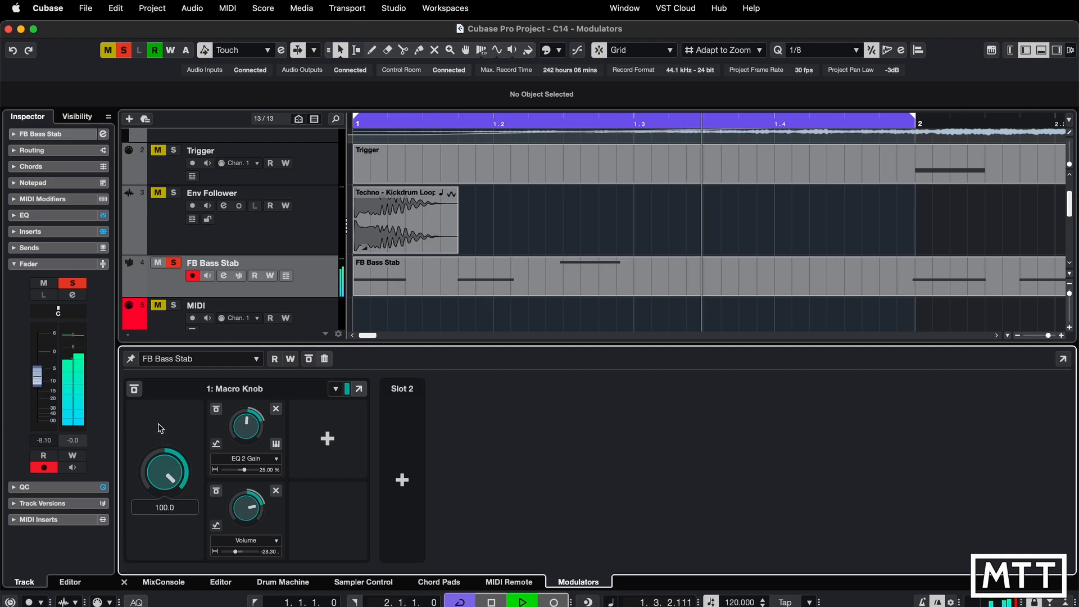
left_click_drag(158, 424, 155, 389)
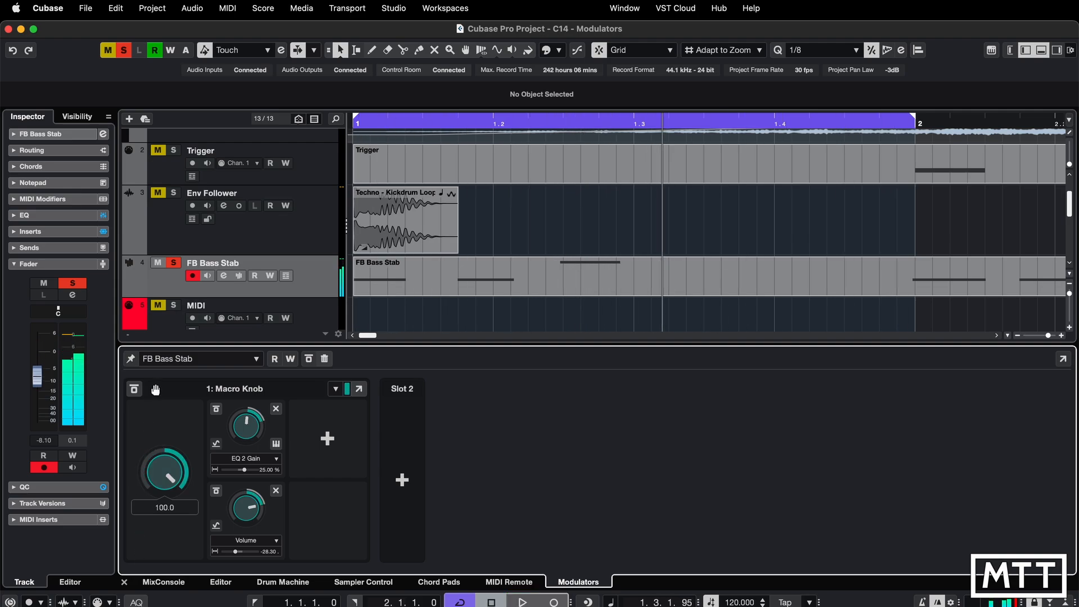
key("space")
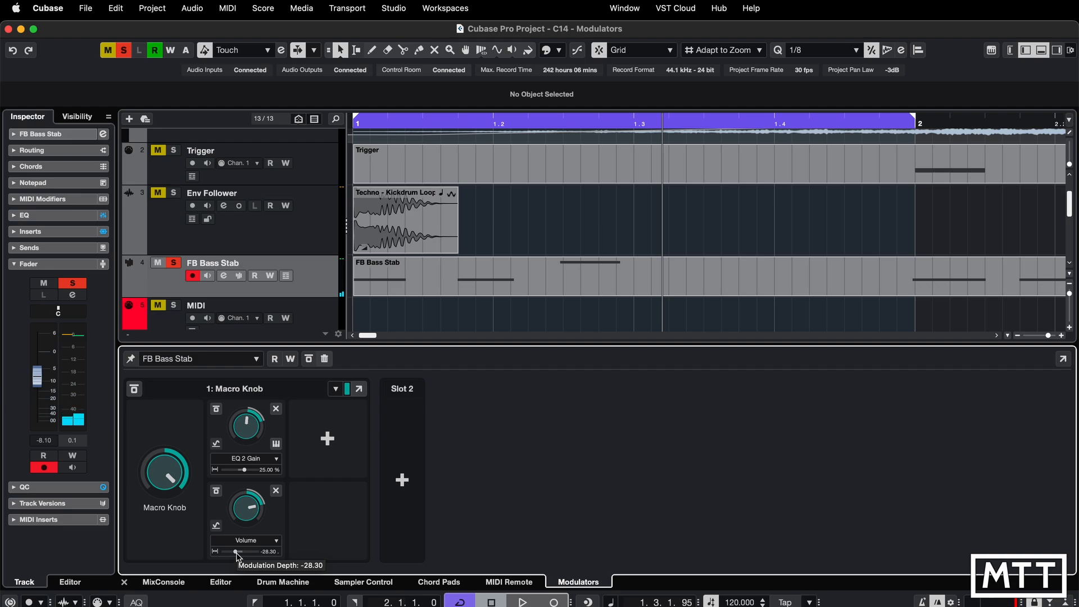
Set the Volume destination's modulation depth to -24.53 and audition the loop with the Macro Knob at 100.0.
left_click_drag(236, 552, 236, 554)
mouse_move(168, 466)
key("space")
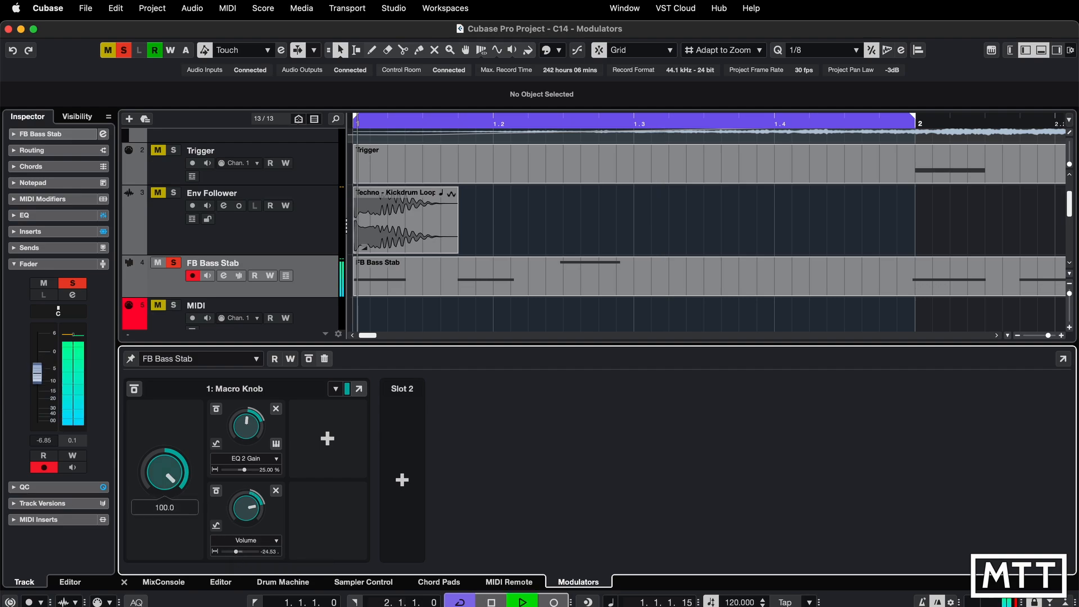
left_click_drag(167, 467, 158, 425)
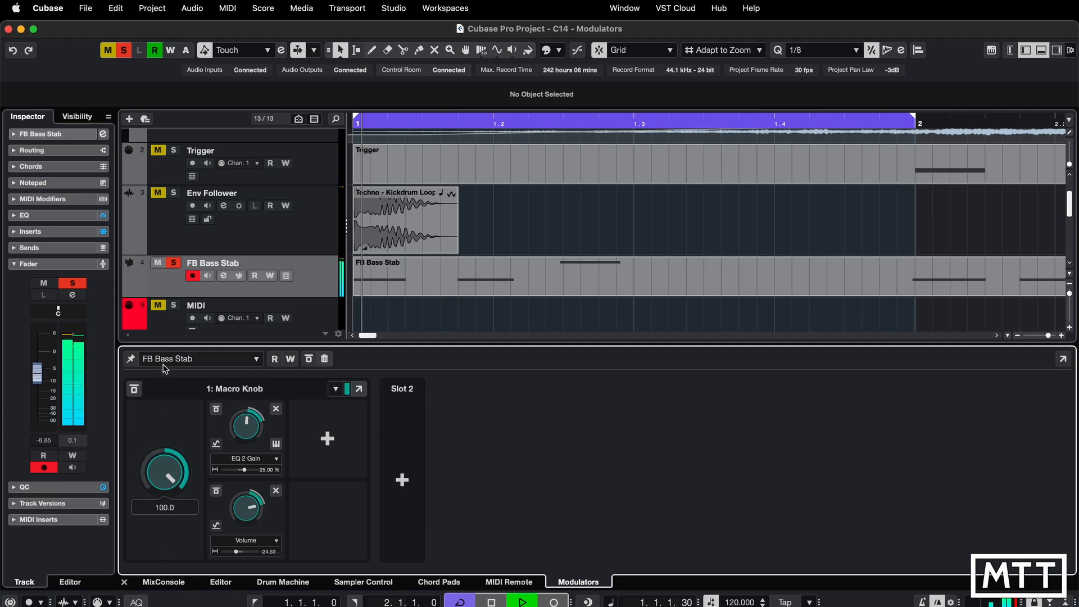
key("space")
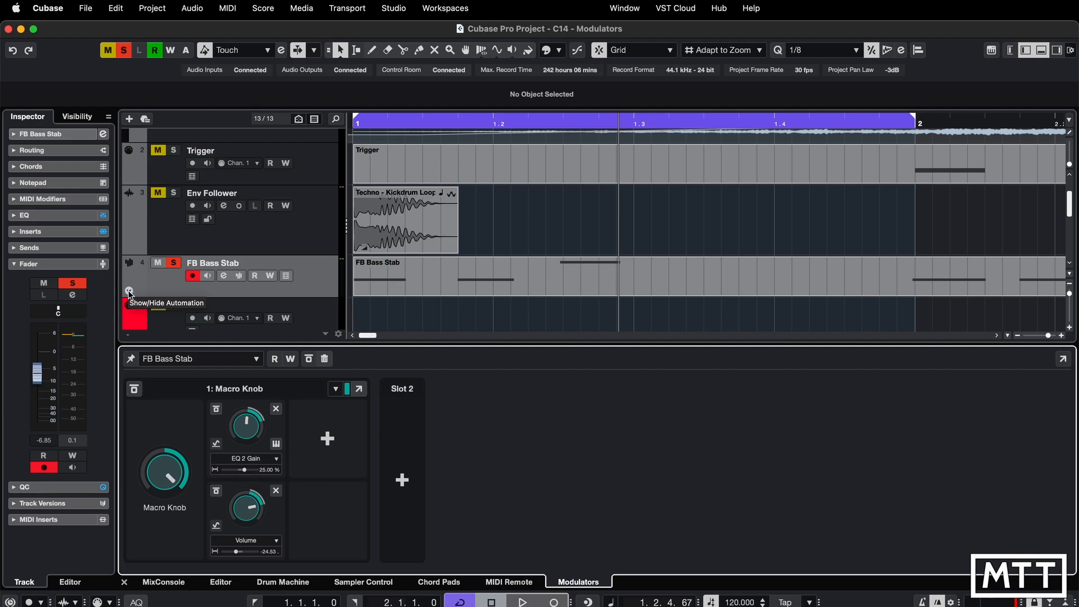
Show the FB Bass Stab track's automation lane and assign the Macro Knob parameter to it.
left_click(129, 291)
scroll(330, 234, "down", 2)
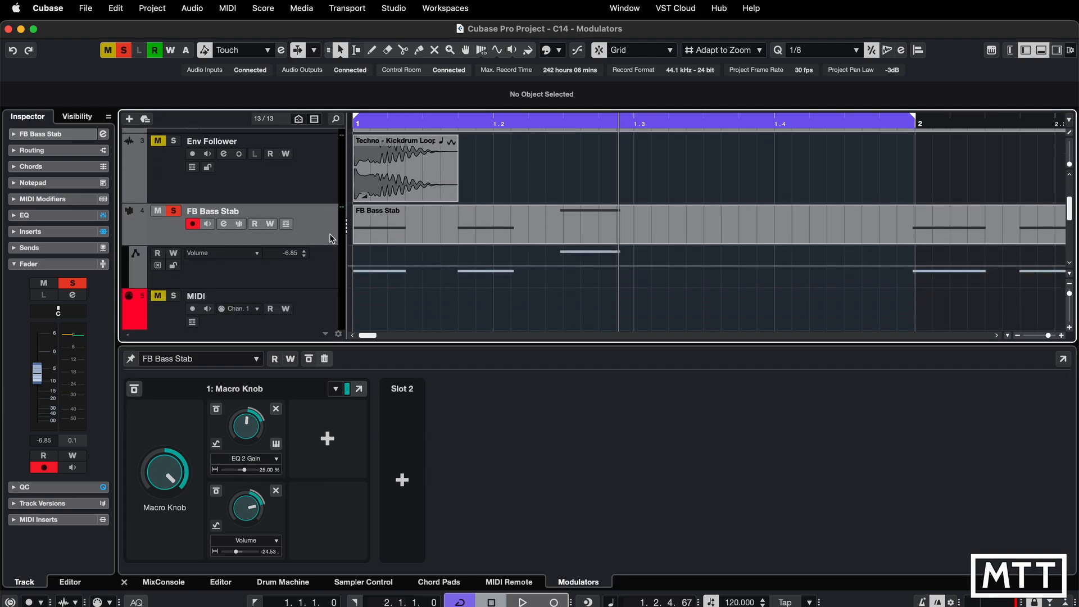
left_click(246, 254)
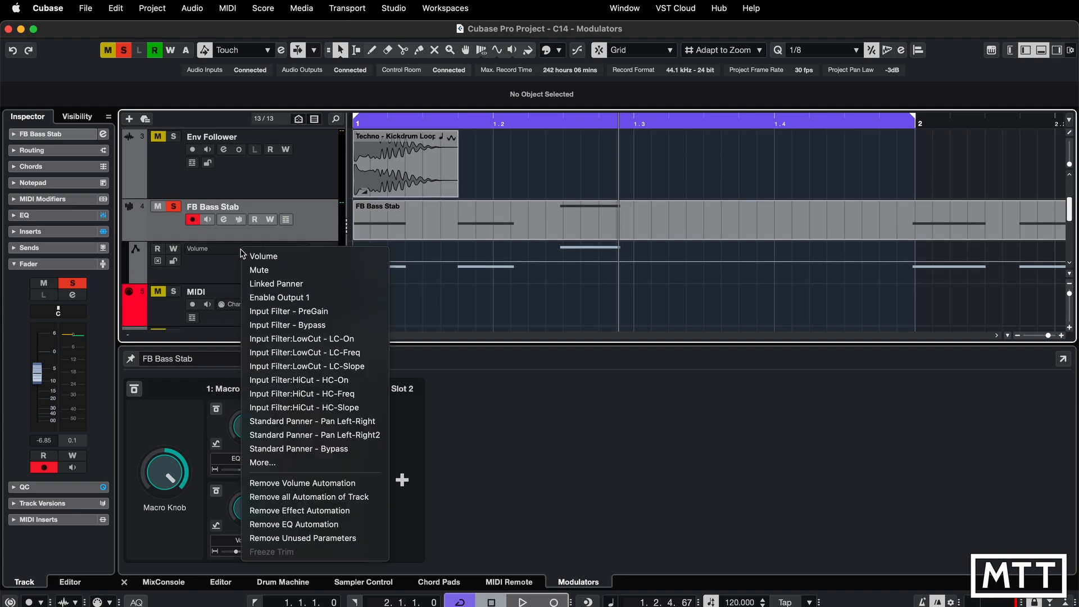
left_click(276, 463)
left_click(534, 151)
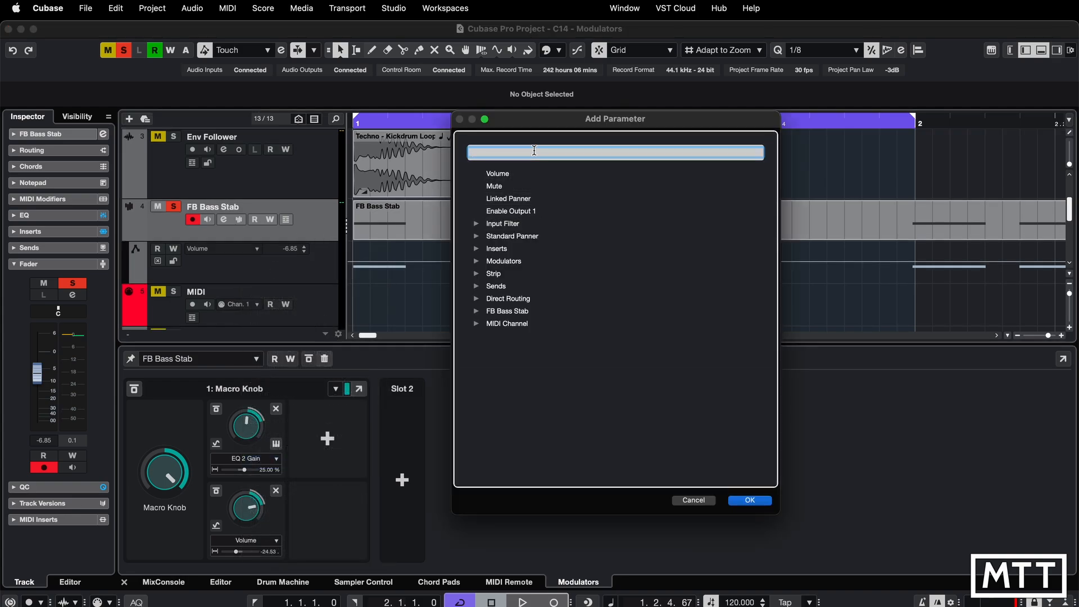
type("macro")
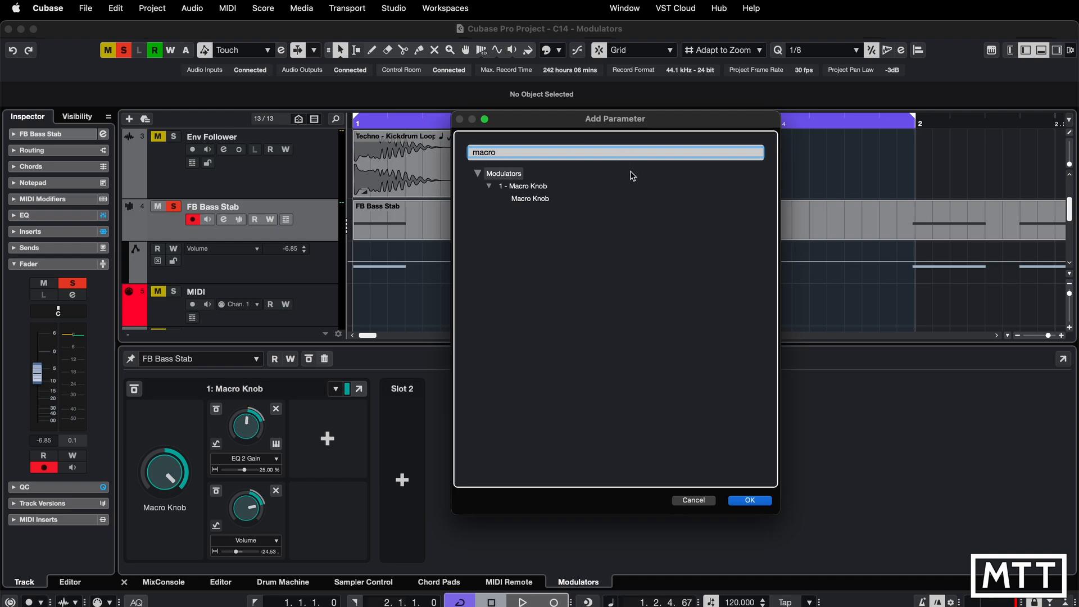
left_click(540, 198)
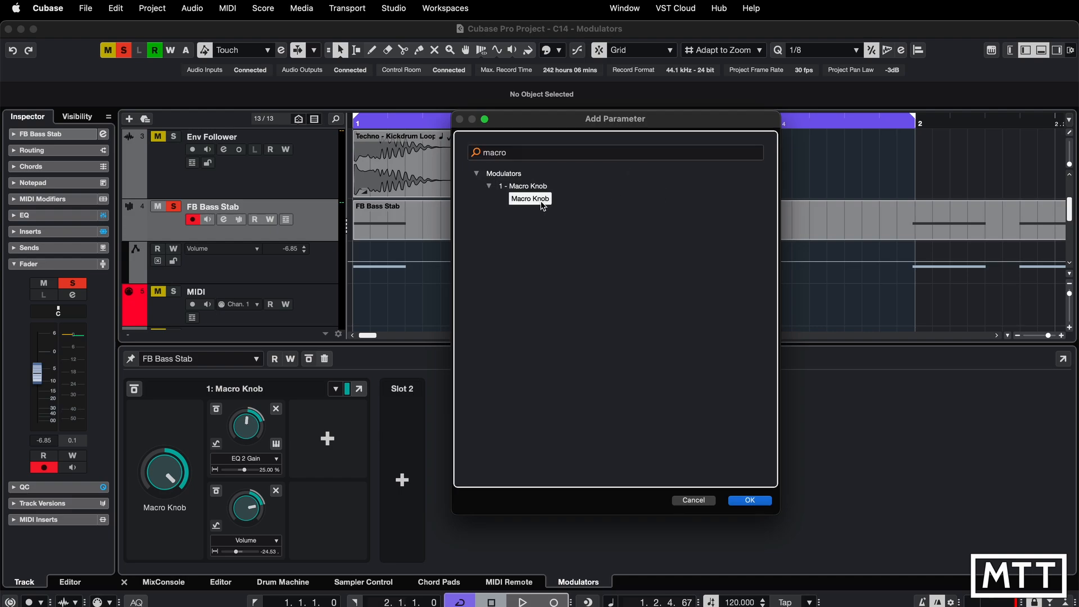
left_click(753, 500)
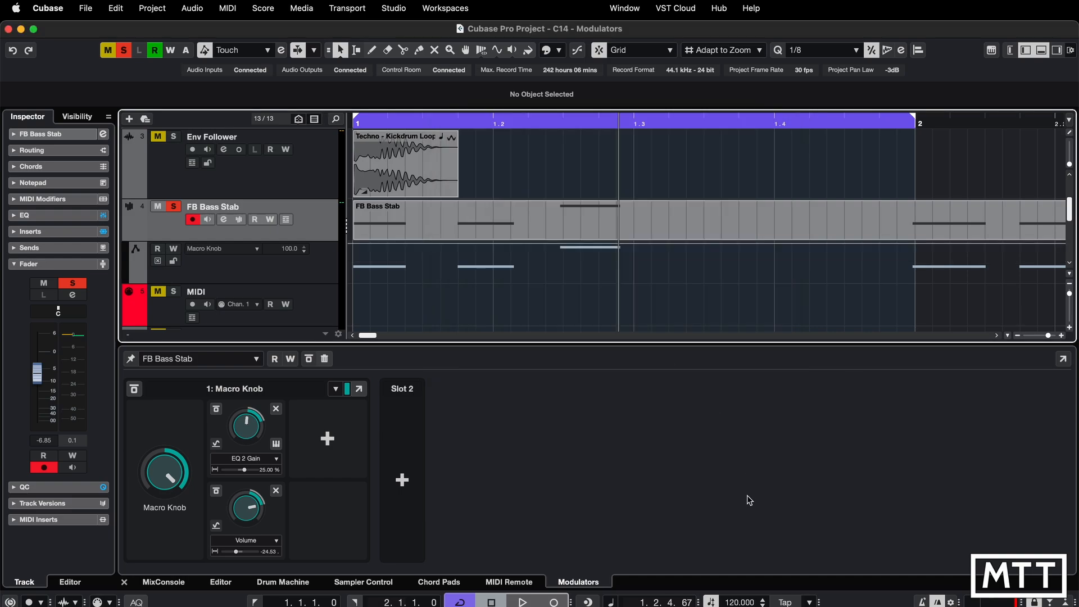
Draw Macro Knob automation falling from 100.0 near the start of bar 1 to -100.0 near its end, and audition the loop.
left_click(369, 243)
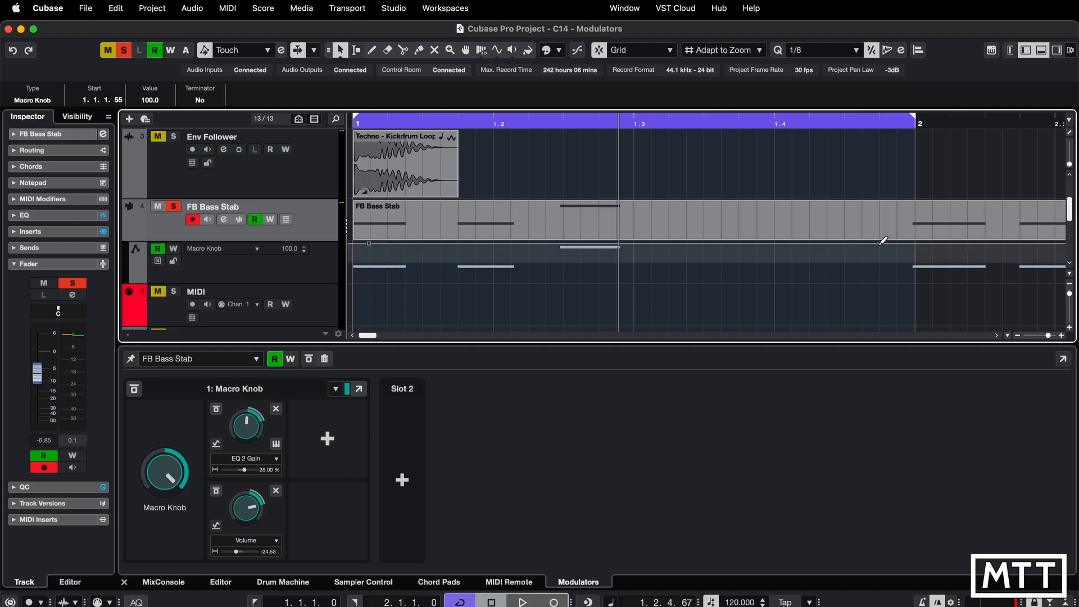
left_click_drag(883, 241, 891, 284)
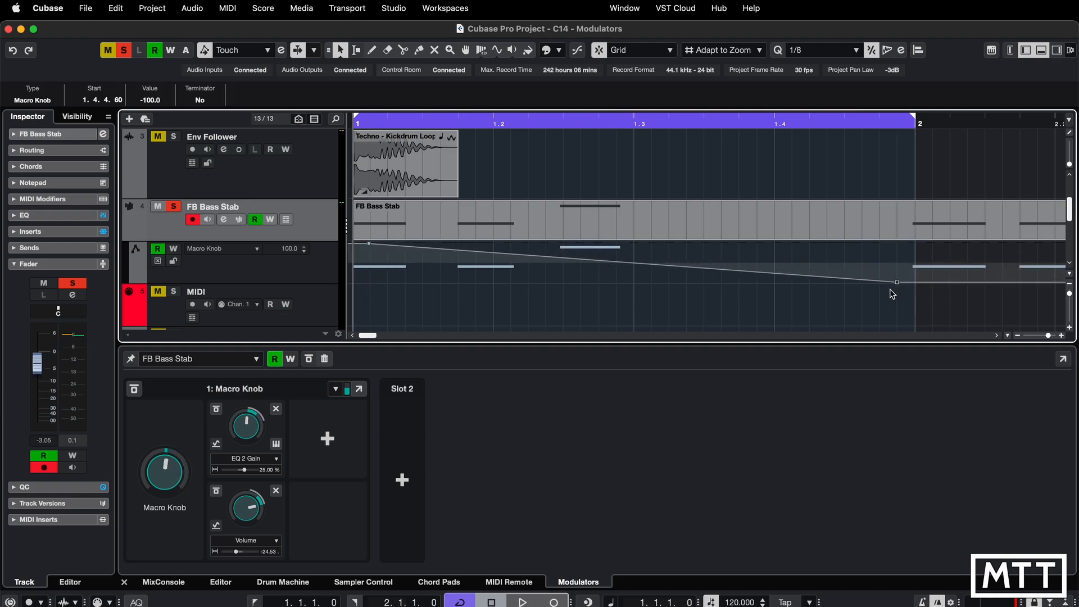
key("space")
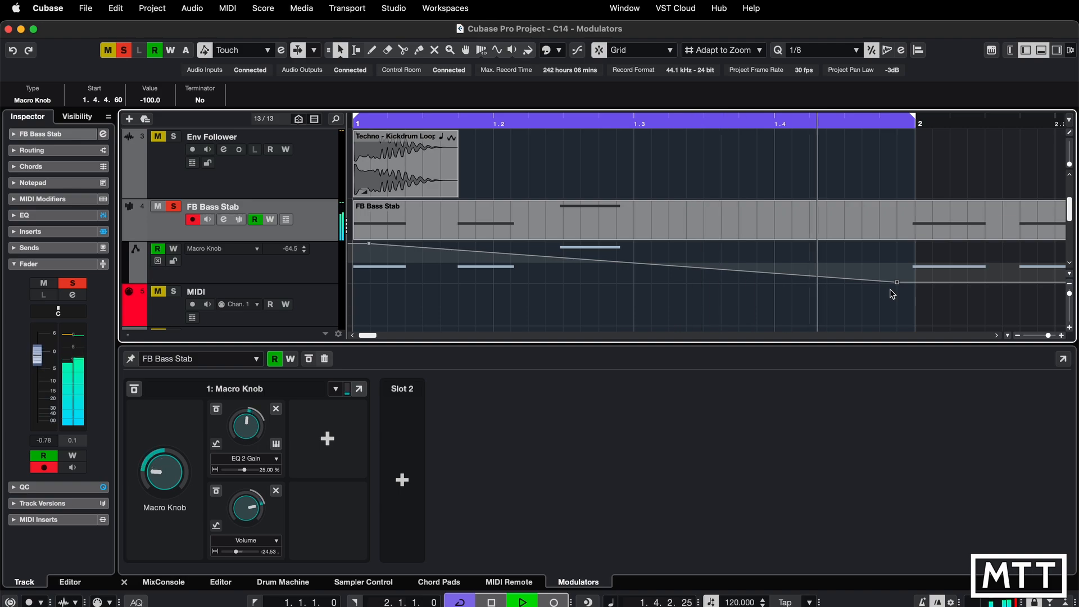
key("space")
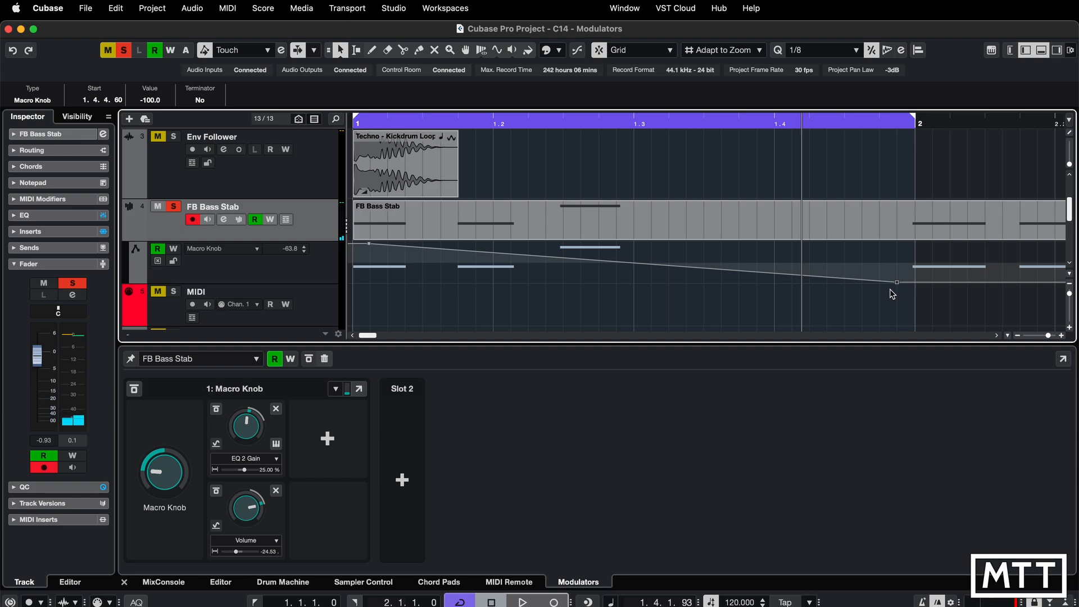
left_click(633, 262)
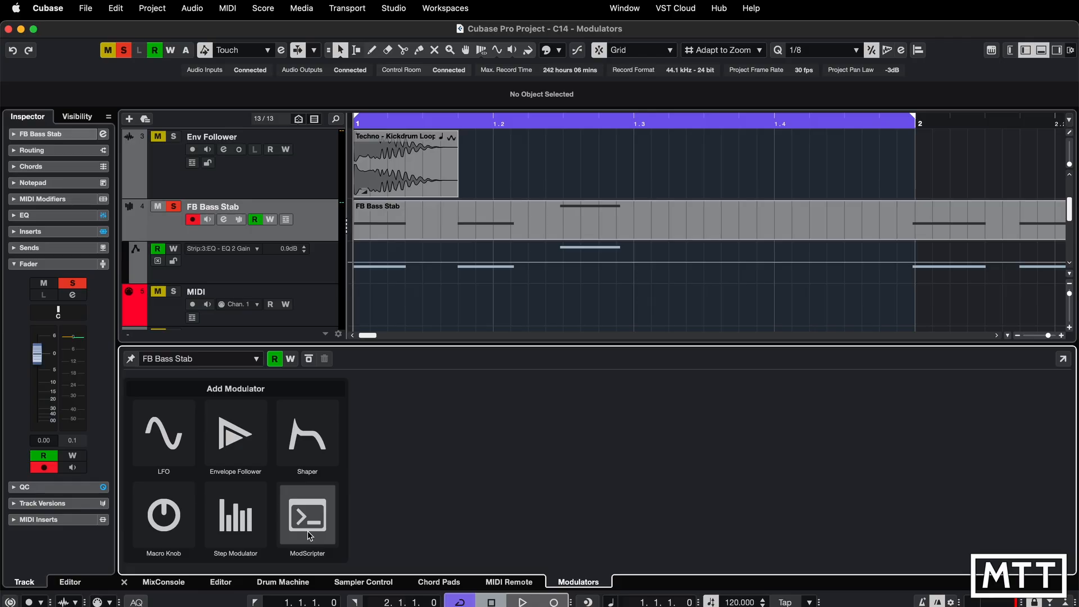
Add a ModScripter modulator to the FB Bass Stab track.
left_click(309, 535)
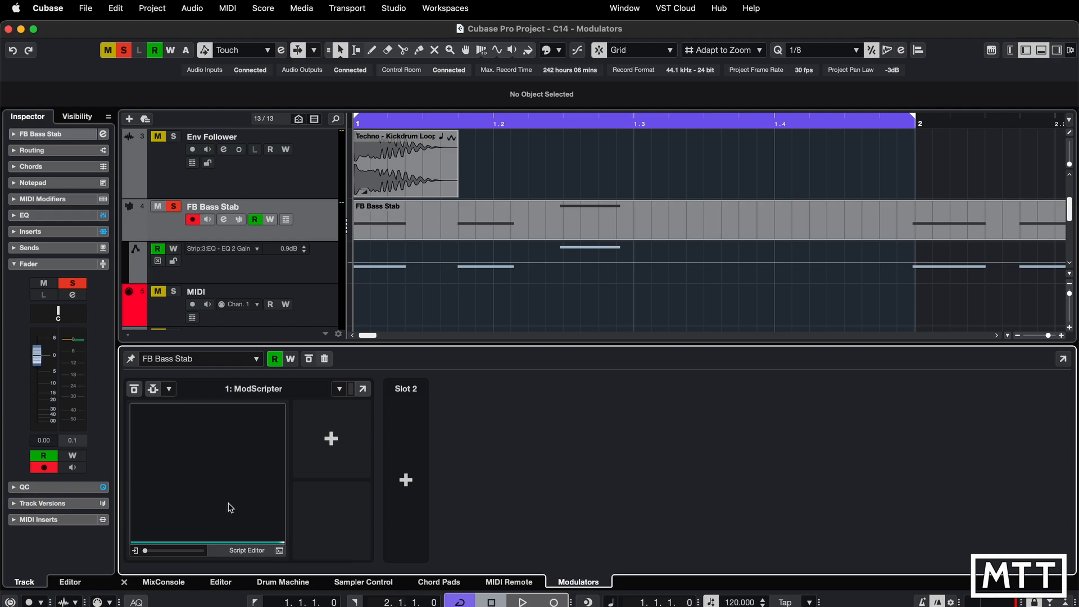
Load the Invert preset into the ModScripter and lower its input slider to just below the midpoint.
left_click(341, 389)
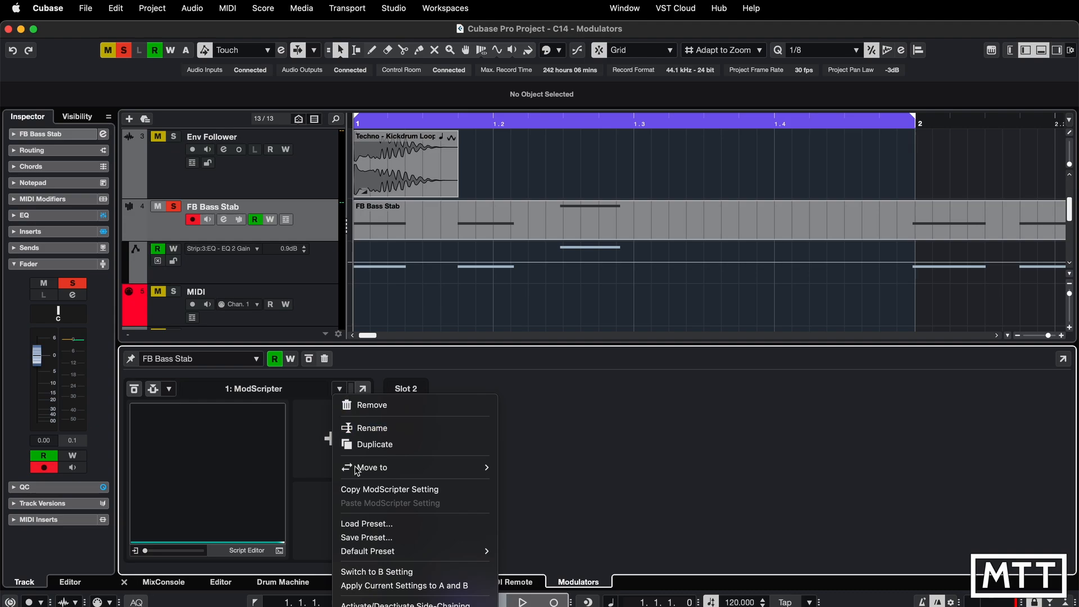
left_click(369, 524)
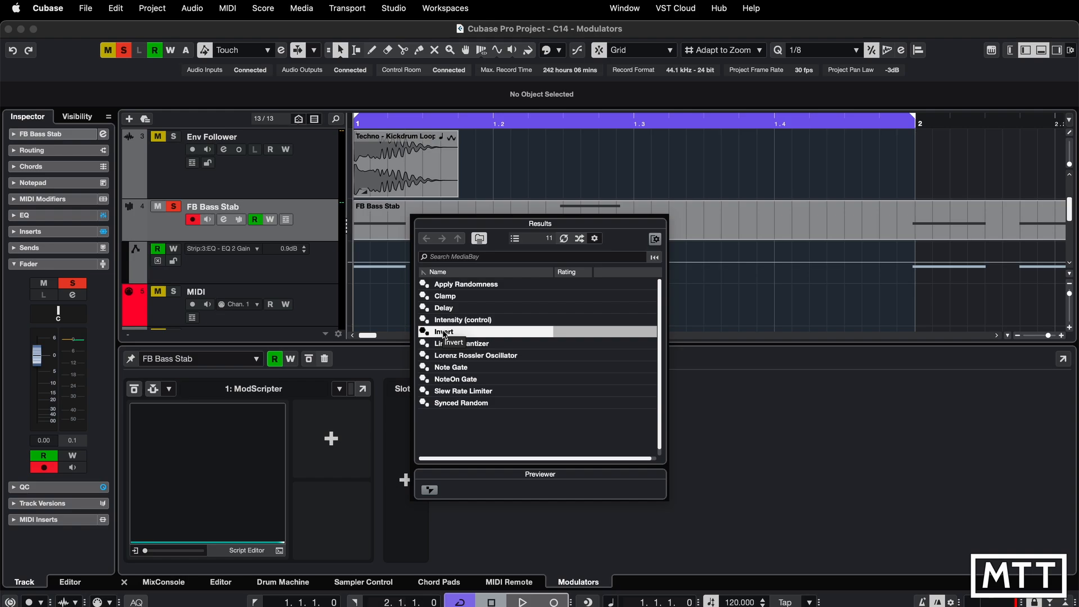
double_click(444, 333)
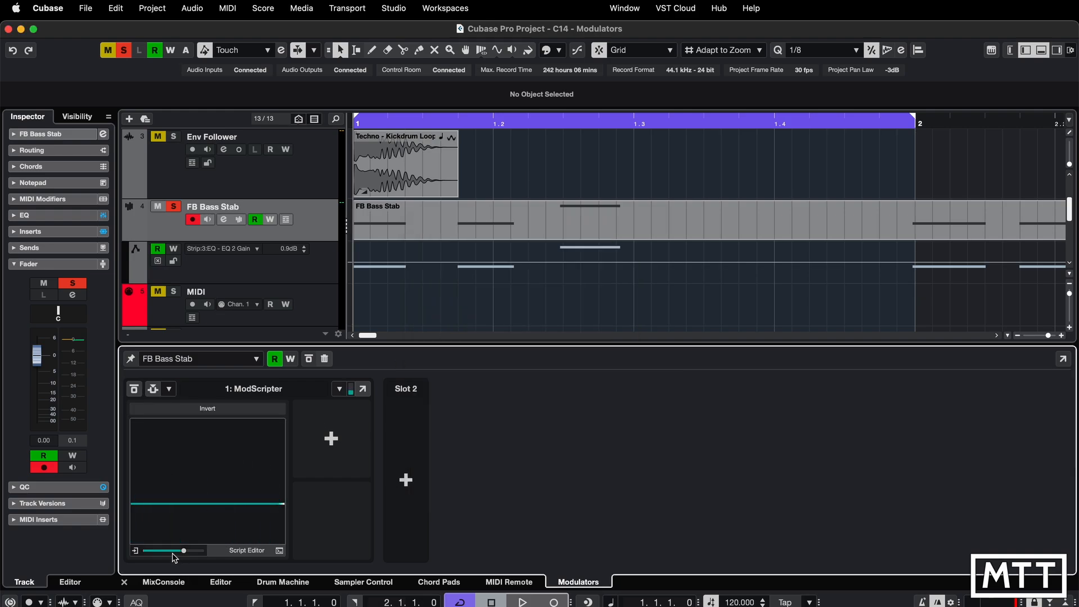
mouse_move(184, 551)
left_mouse_down()
mouse_move(145, 552)
mouse_move(205, 552)
mouse_move(127, 557)
mouse_move(210, 553)
mouse_move(173, 553)
left_mouse_up()
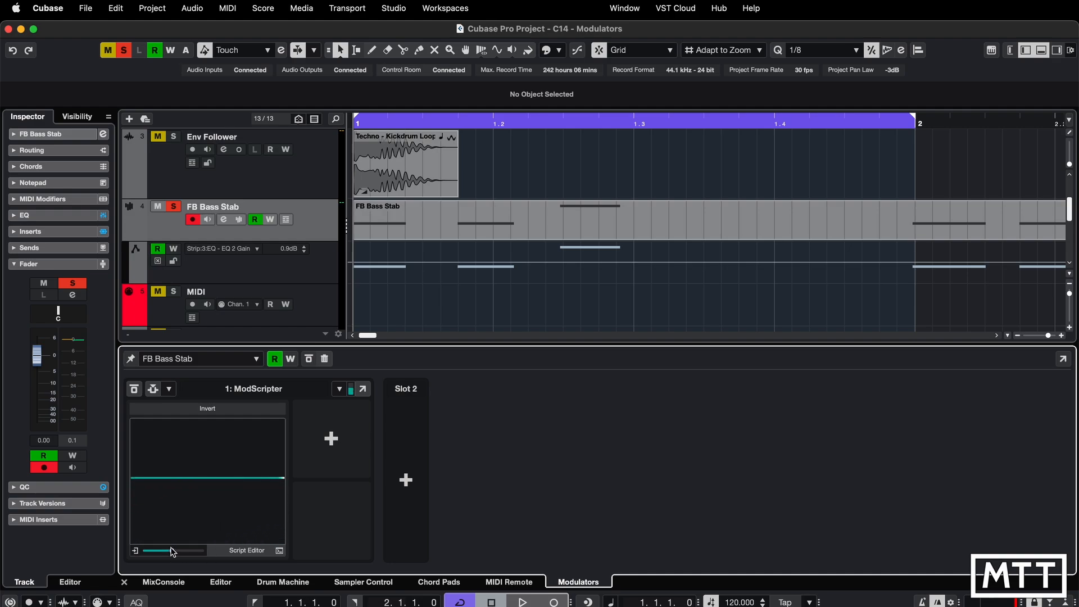
In an enlarged Script Editor, change the Invert script's return expression to 1 - (inputValue / 2) and test it with the input slider at maximum.
left_click(254, 557)
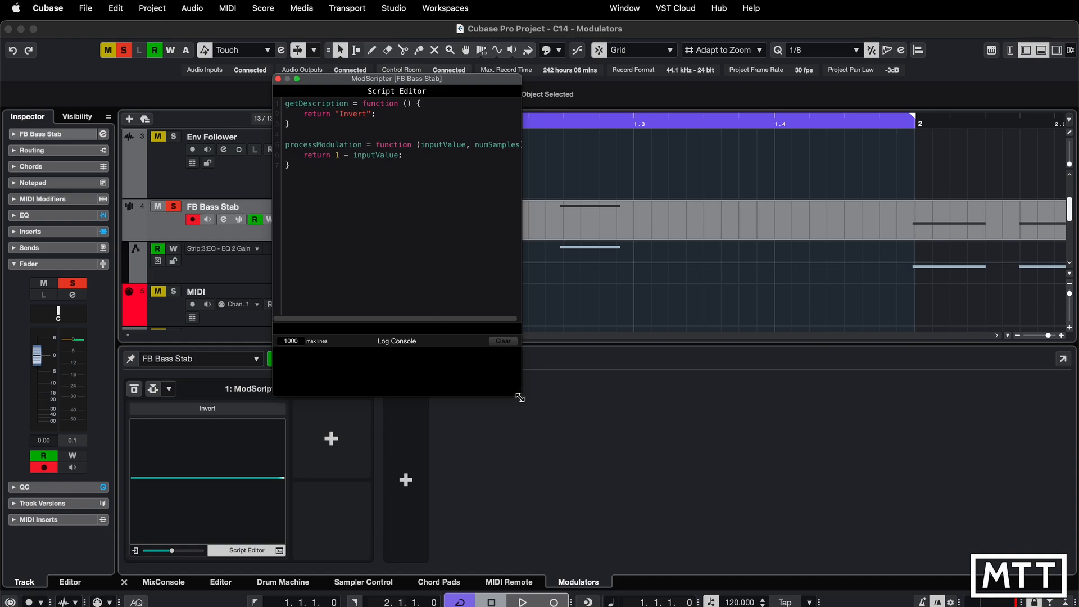
left_click_drag(519, 397, 676, 426)
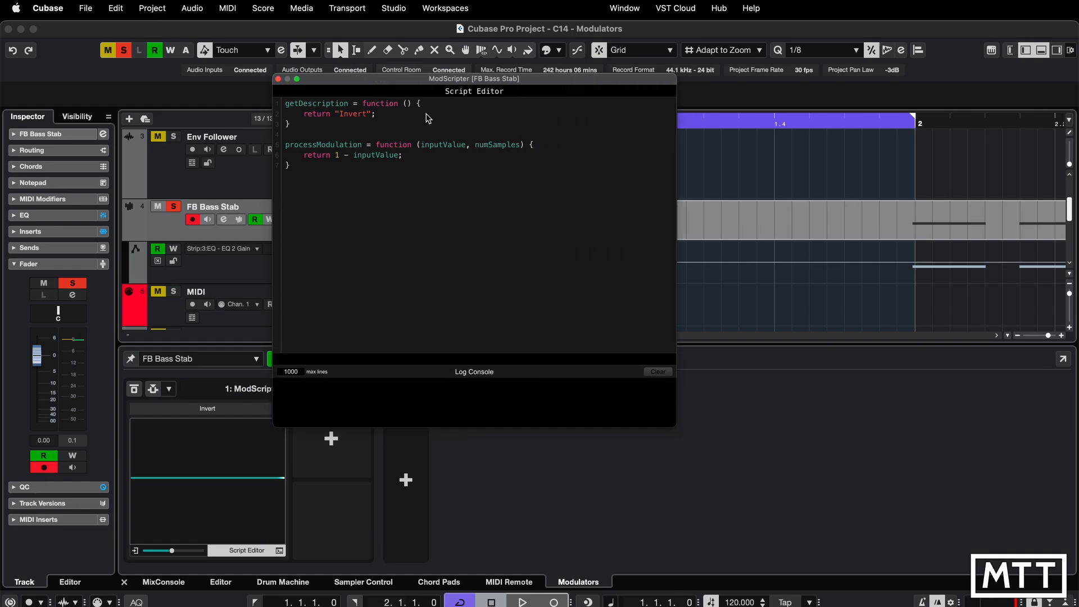
left_click_drag(401, 85, 530, 172)
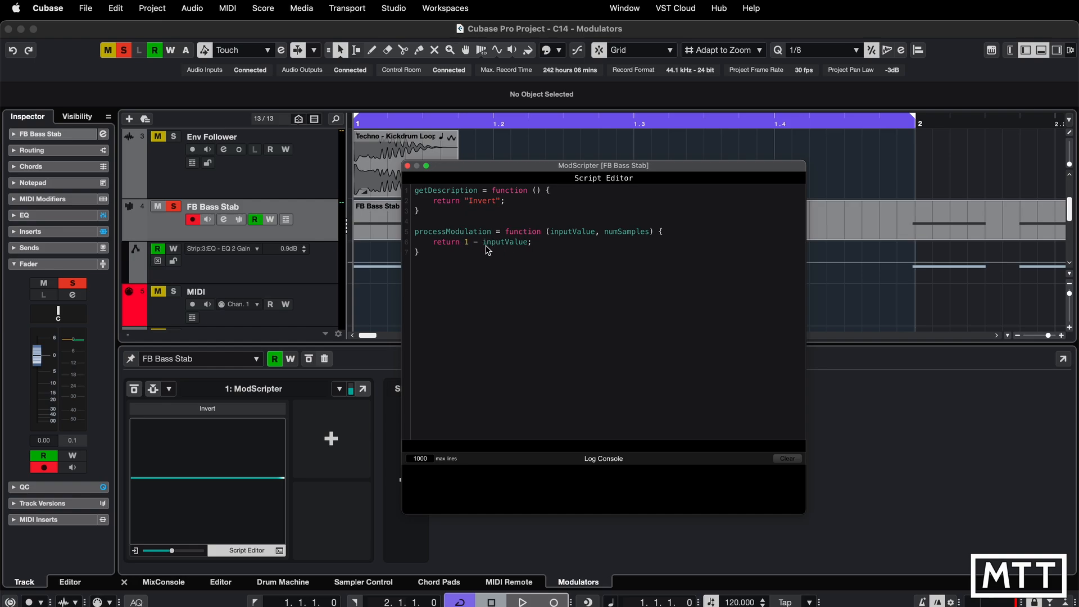
left_click(487, 248)
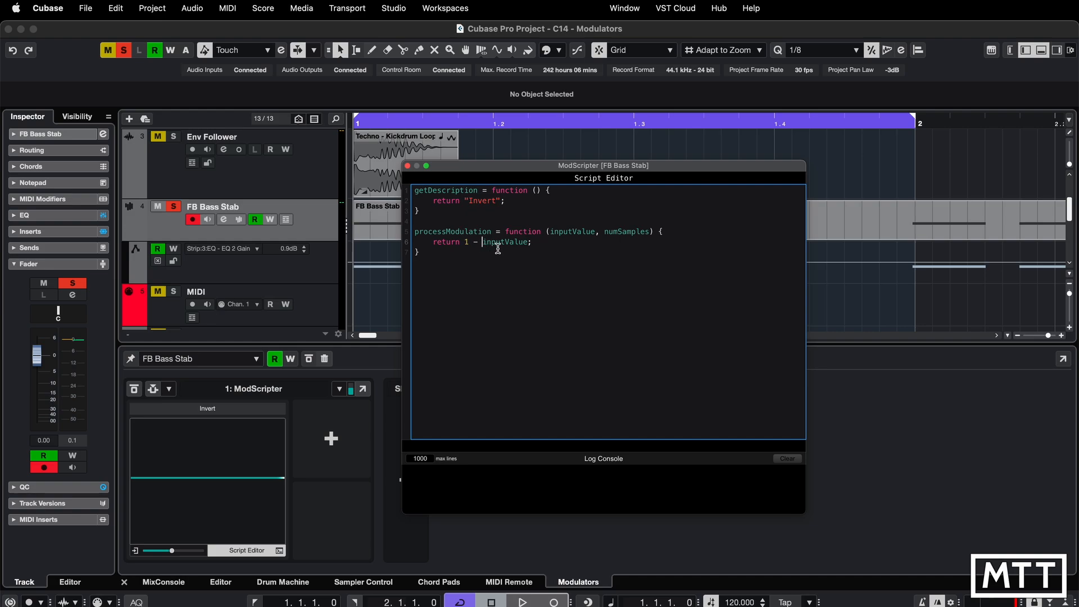
type("(")
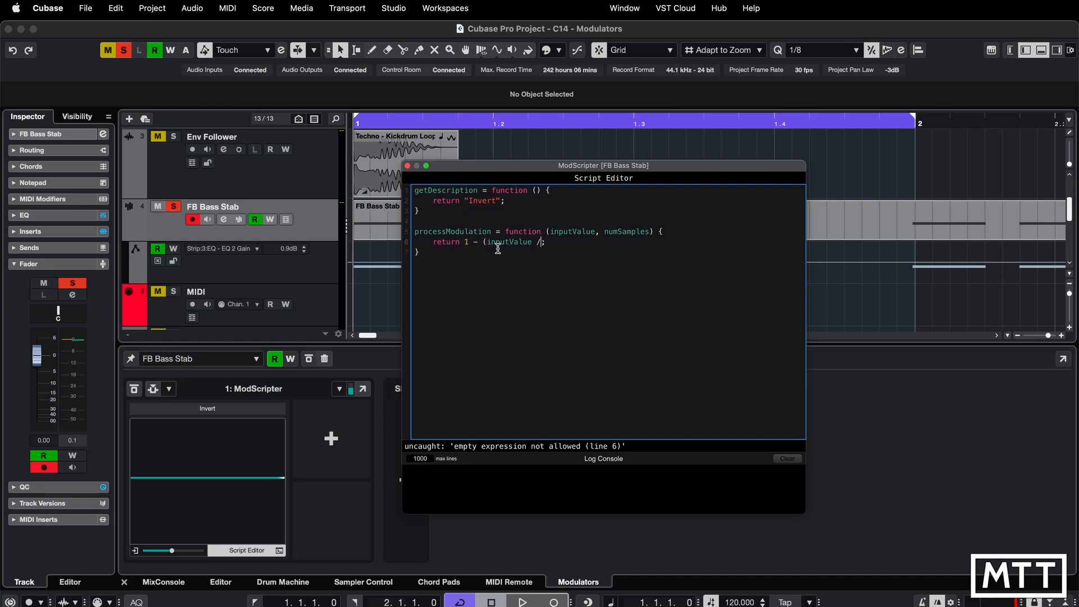
type(")")
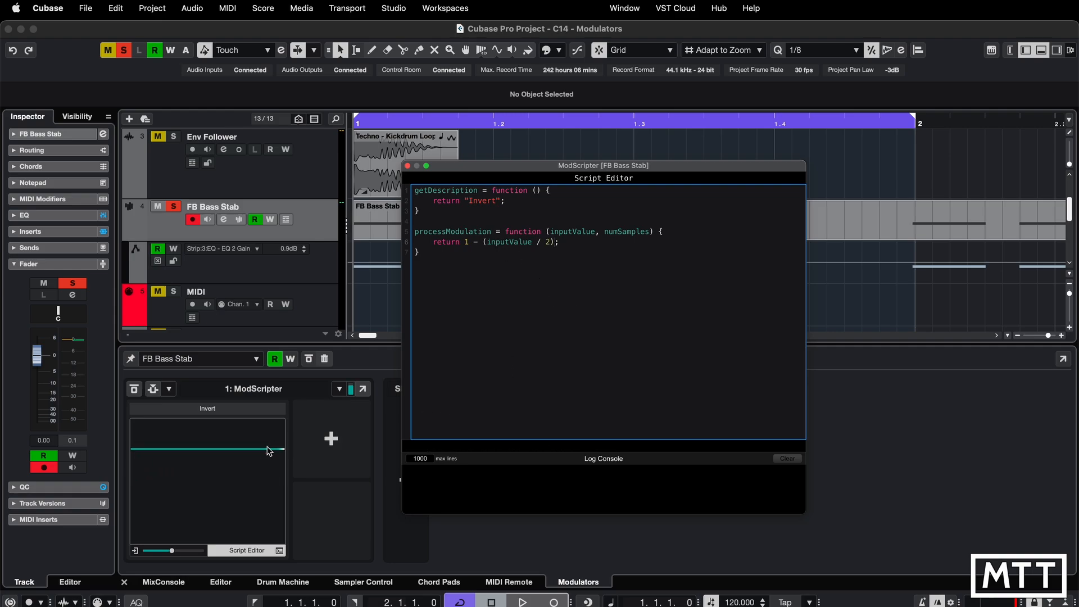
mouse_move(171, 554)
left_mouse_down()
mouse_move(138, 555)
mouse_move(213, 556)
left_mouse_up()
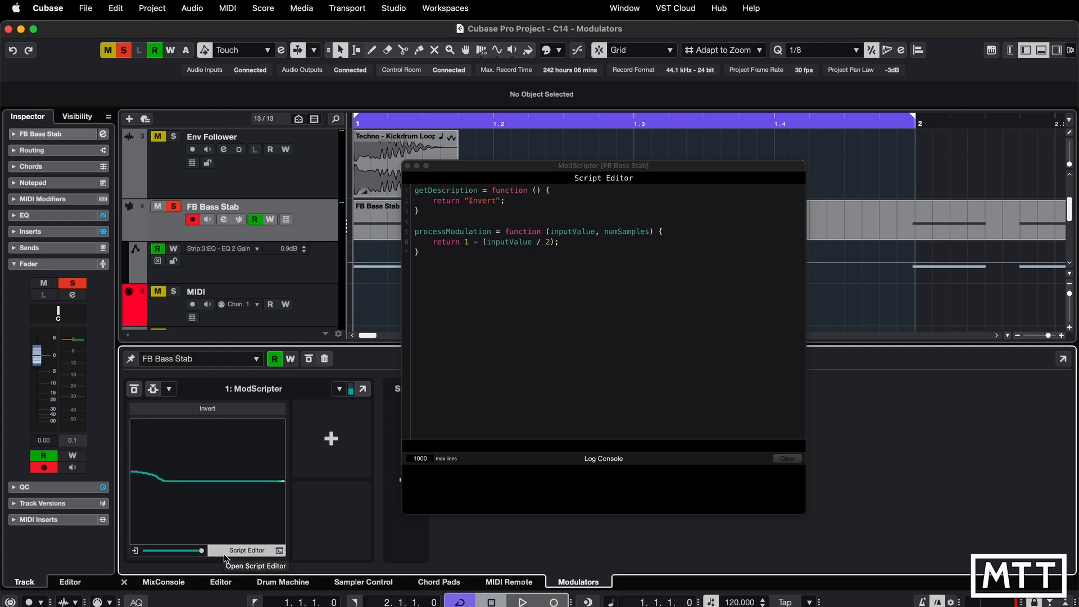
Change the constant in the script's return expression to 0.5 and test it with the input slider at minimum.
left_click(469, 243)
key("BackSpace")
type("0.5")
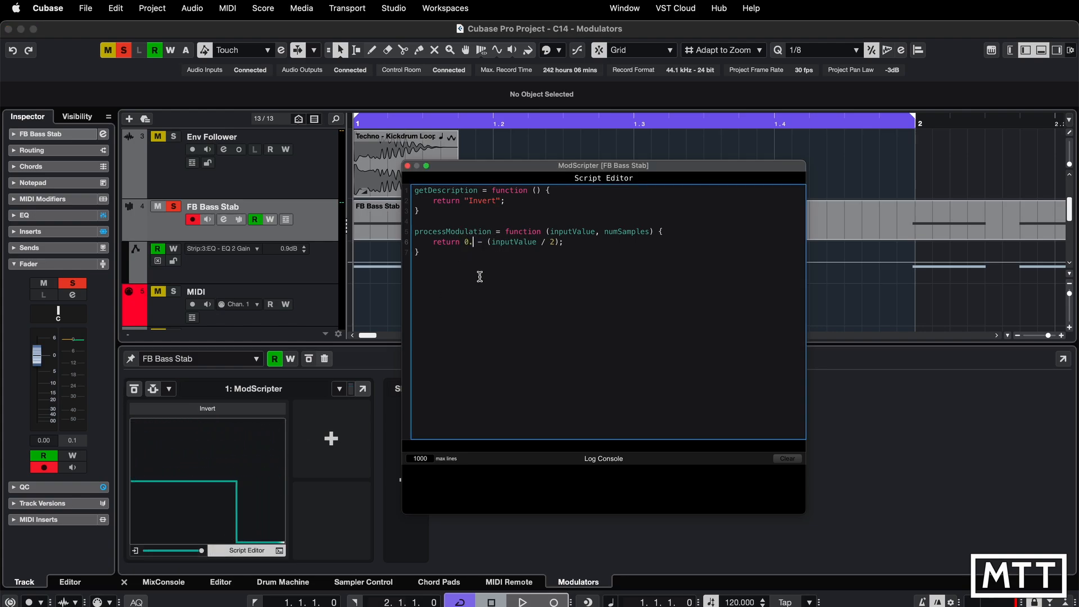
left_click_drag(201, 551, 135, 556)
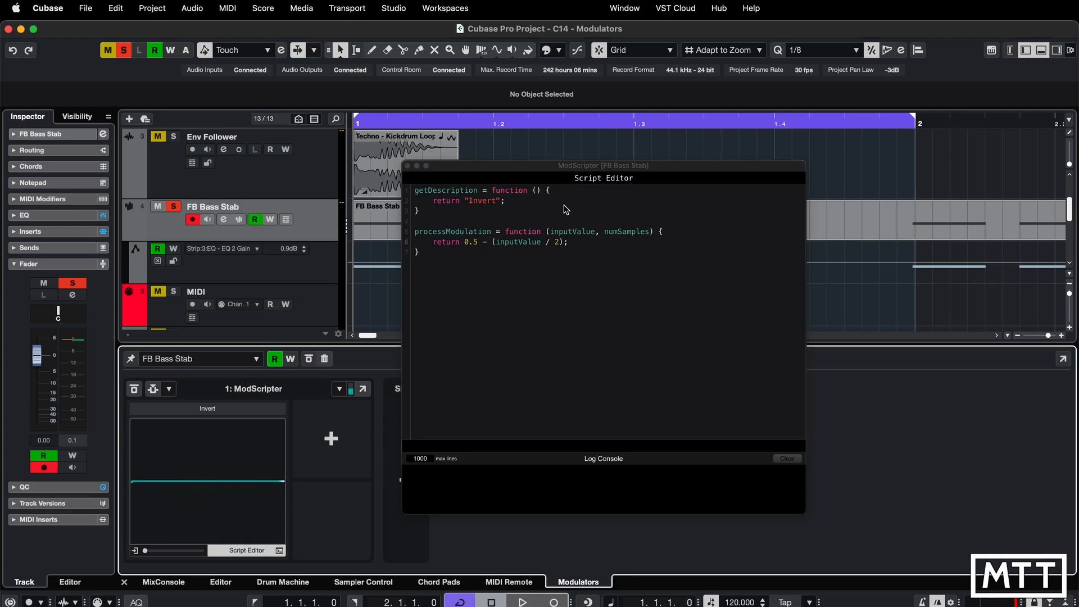
Change the return expression's constant to 0.75, raise the input slider to about a third, and close the Script Editor.
left_click(474, 243)
type("7")
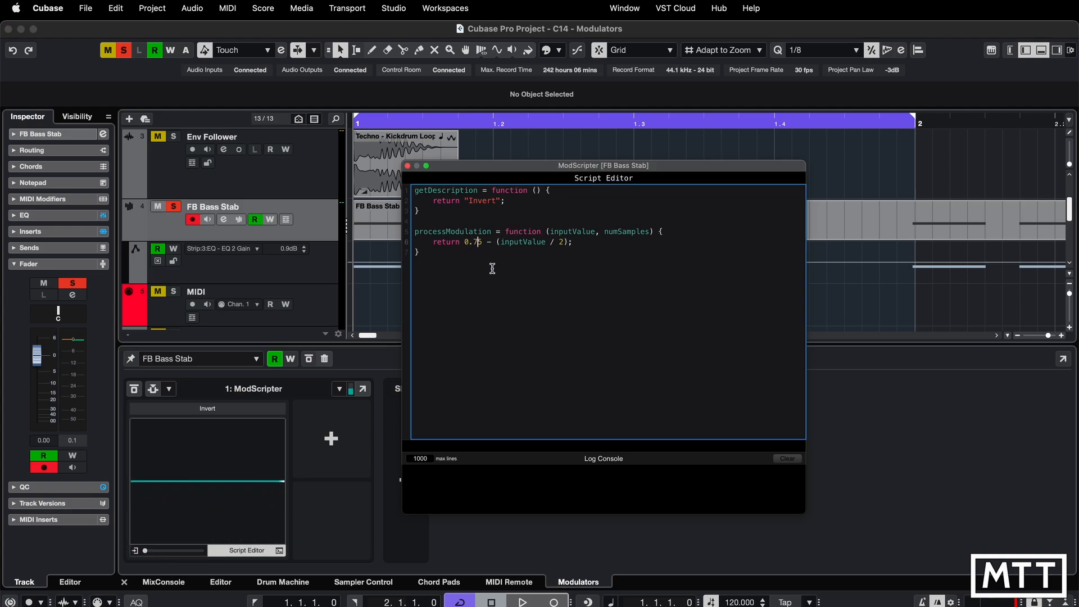
mouse_move(146, 555)
left_mouse_down()
mouse_move(205, 555)
mouse_move(146, 561)
mouse_move(164, 555)
left_mouse_up()
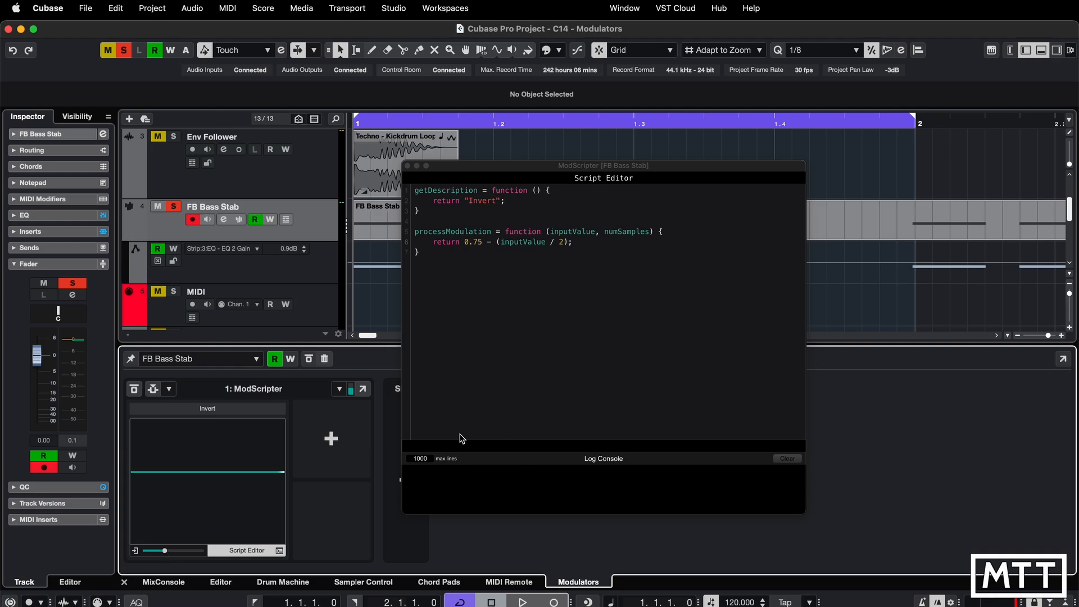
left_click(407, 165)
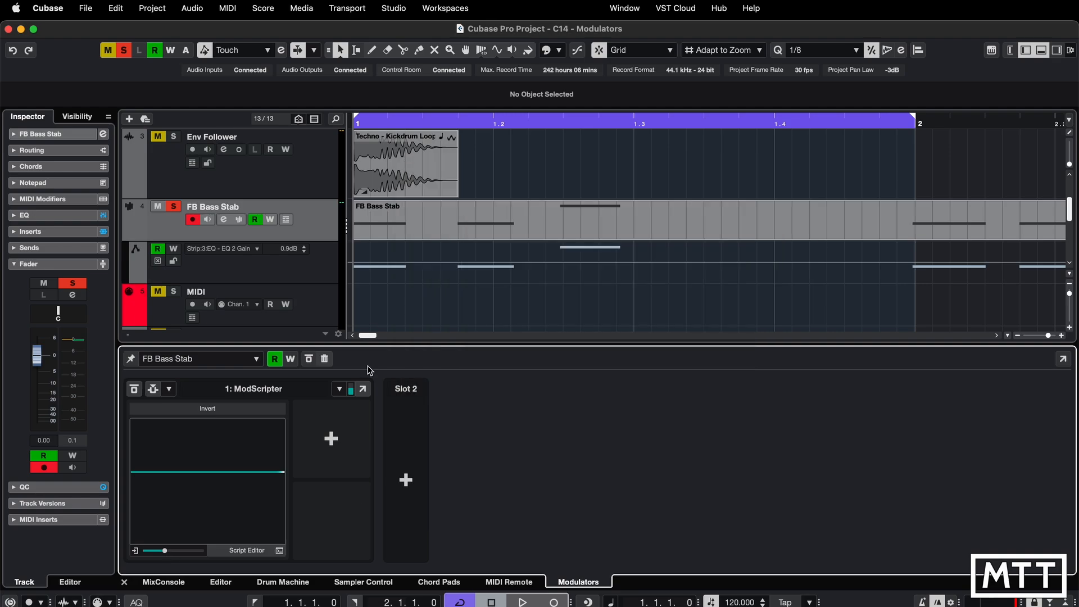
Load the Apply Randomness preset into the ModScripter and open its script in an enlarged editor window.
left_click(339, 389)
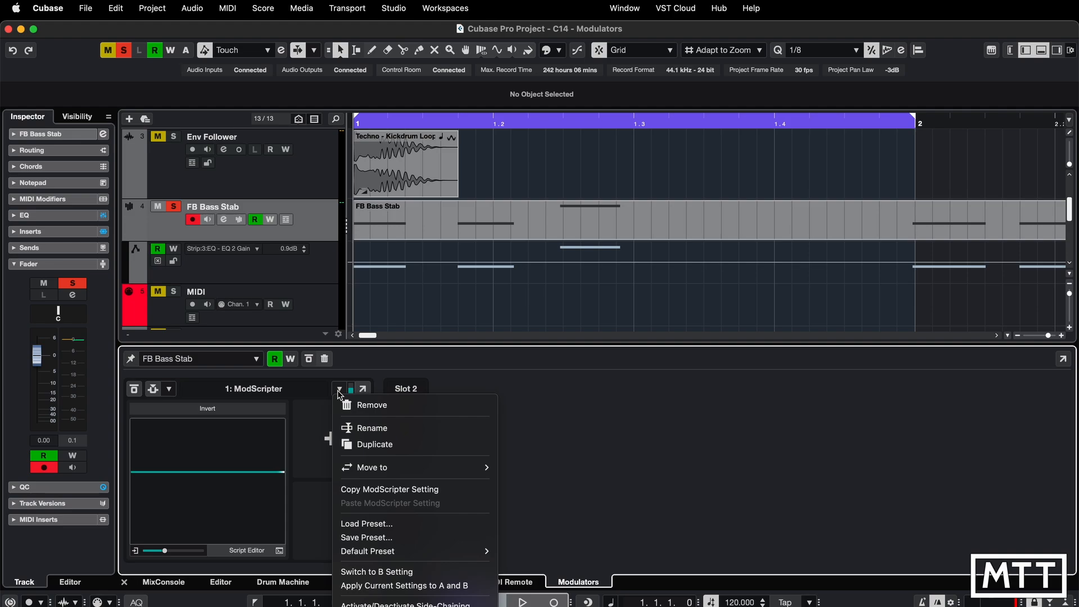
left_click(378, 523)
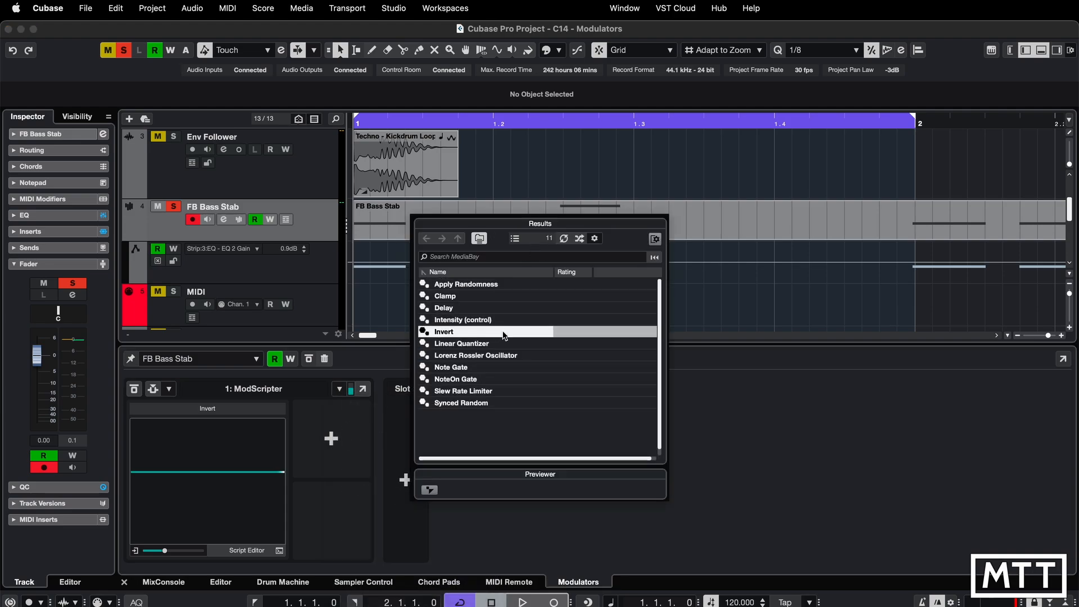
left_click(479, 285)
double_click(461, 284)
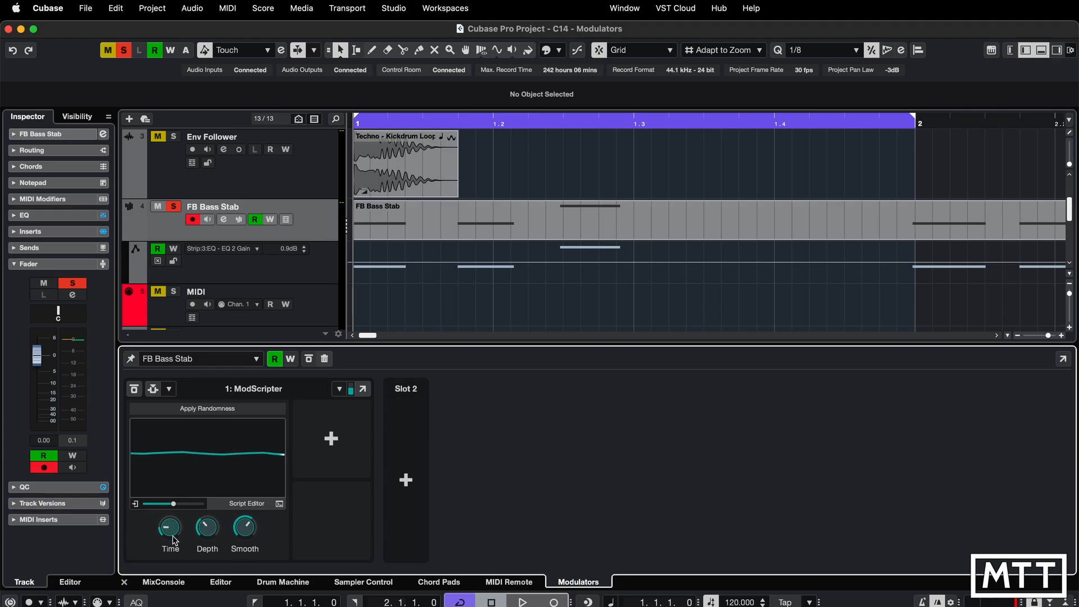
left_click(279, 504)
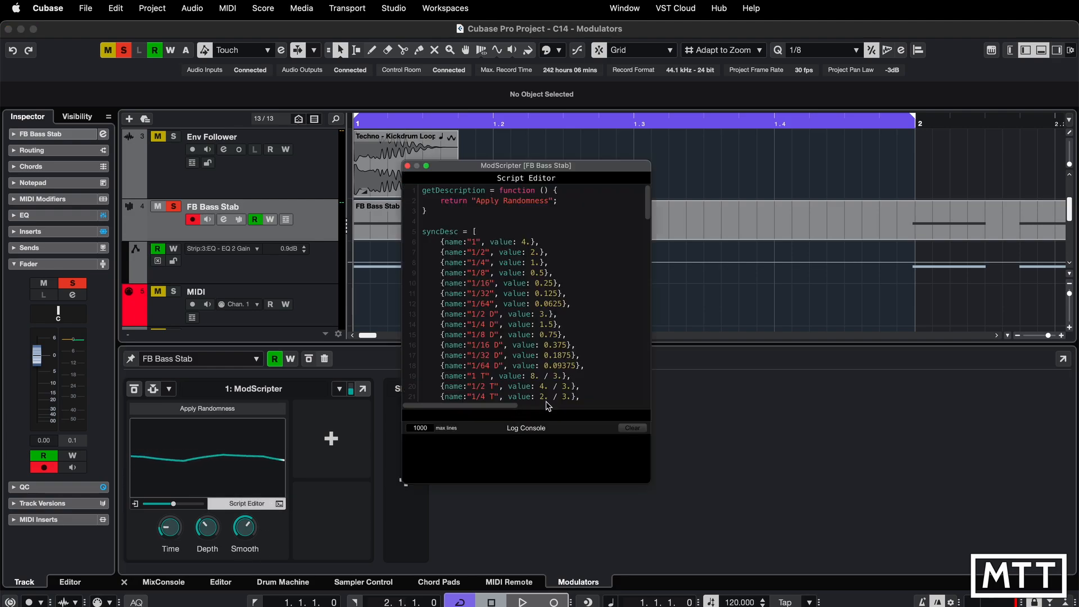
left_click_drag(647, 484, 773, 571)
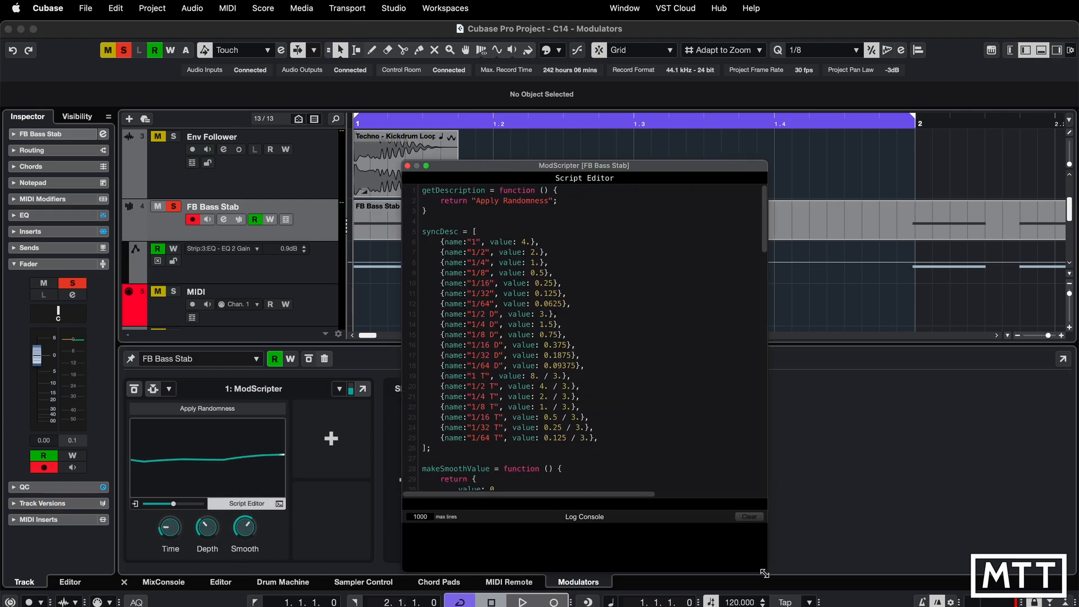
left_click_drag(618, 170, 575, 117)
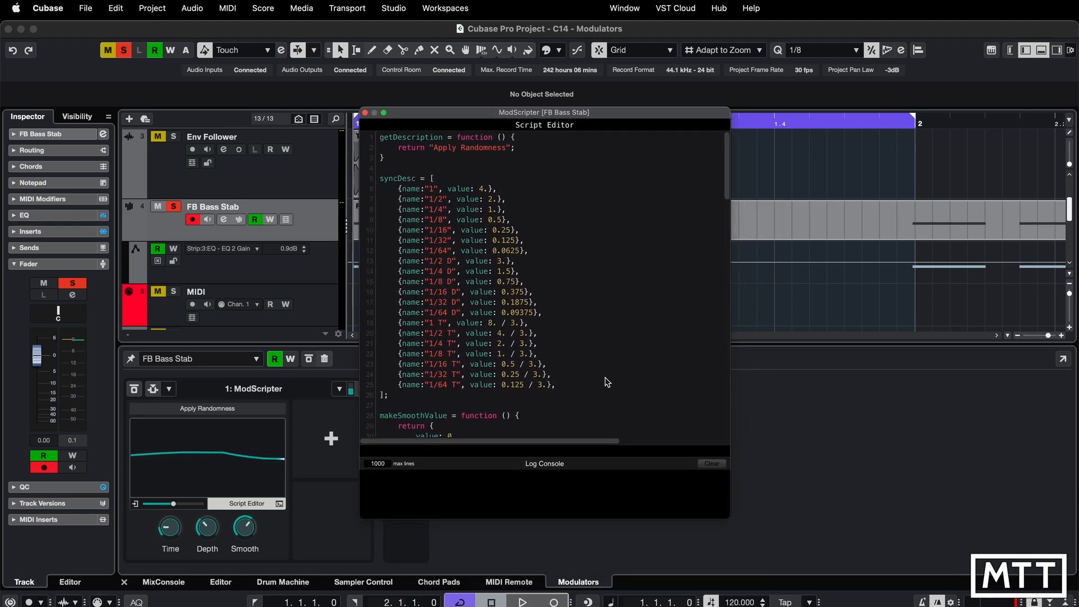
Examine the Apply Randomness script, including the syncDesc note values and the smoothing, random and parameter functions.
scroll(607, 383, "down", 10)
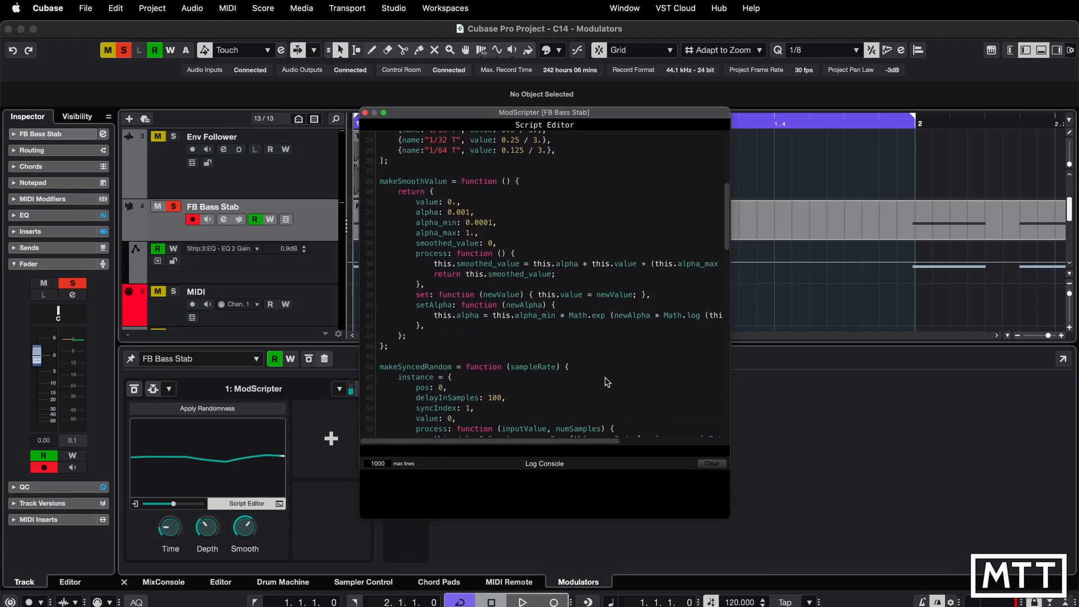
scroll(607, 382, "down", 1)
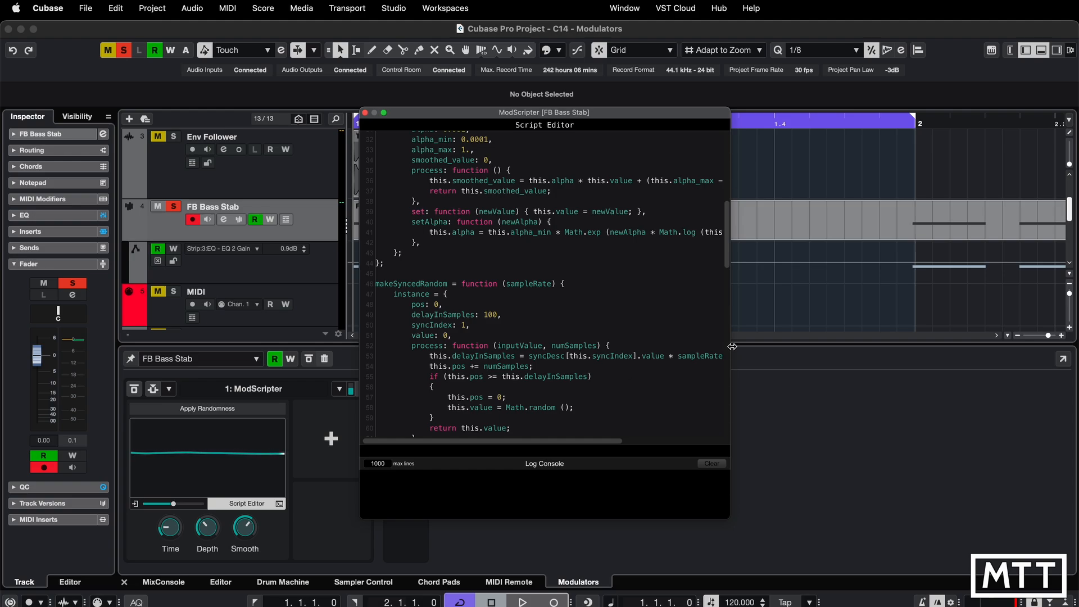
left_click_drag(732, 347, 911, 353)
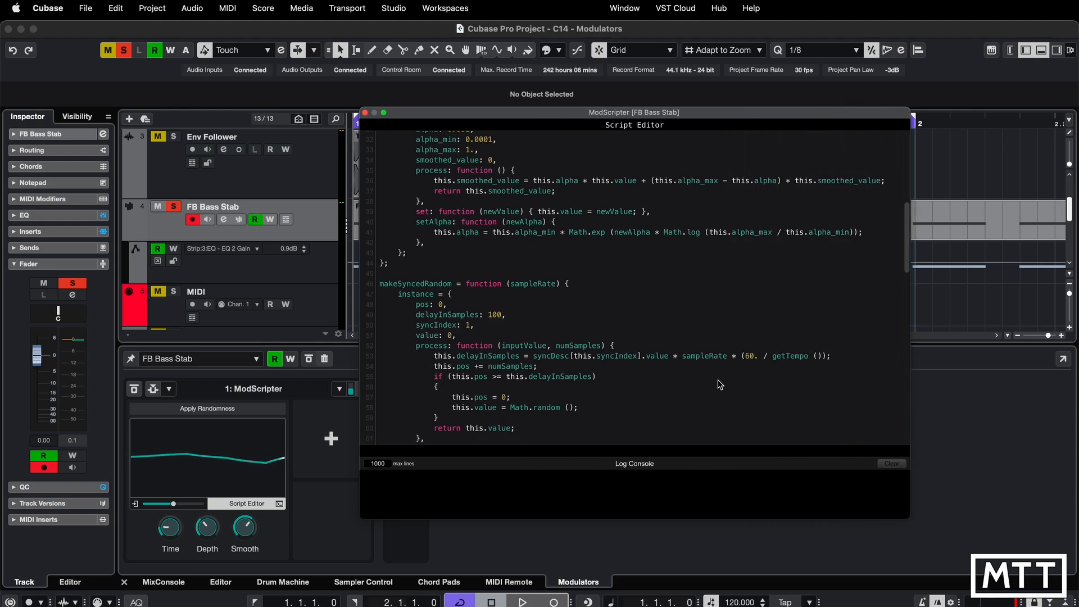
scroll(648, 323, "up", 7)
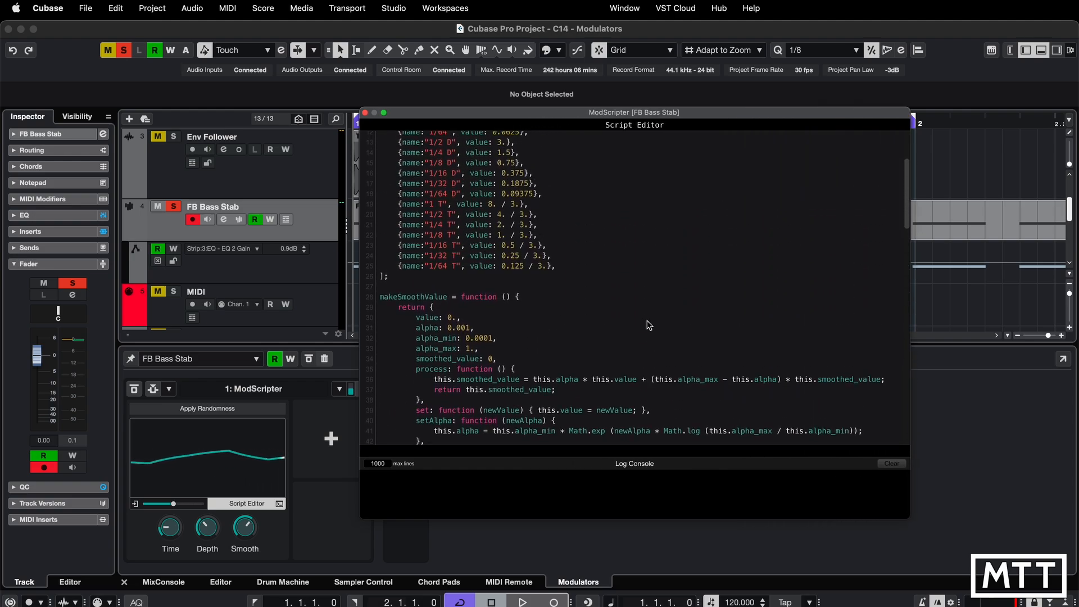
scroll(648, 323, "up", 4)
scroll(649, 323, "down", 8)
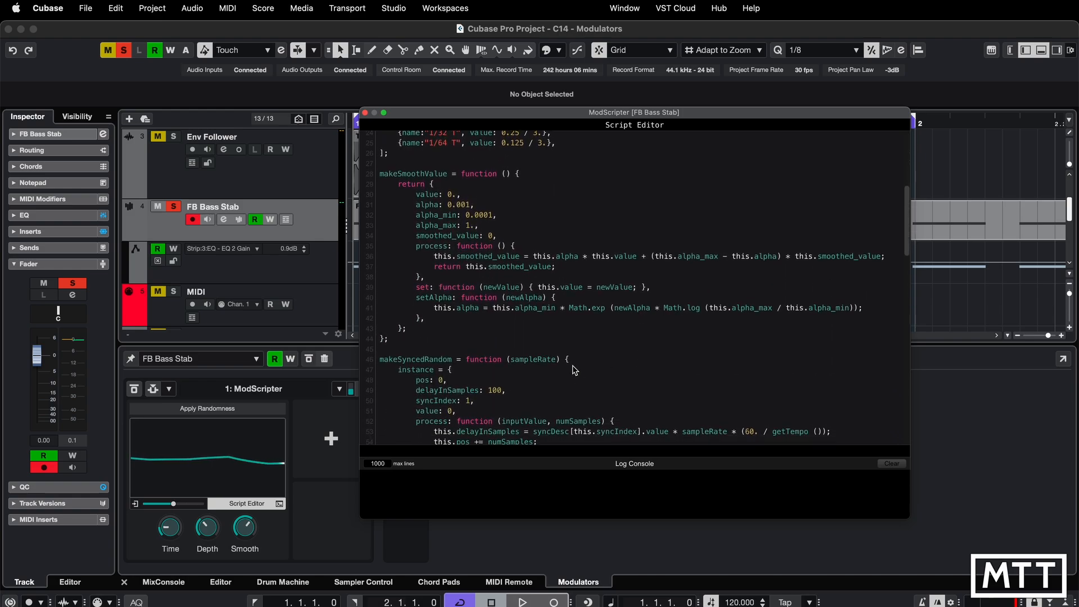
scroll(575, 369, "down", 14)
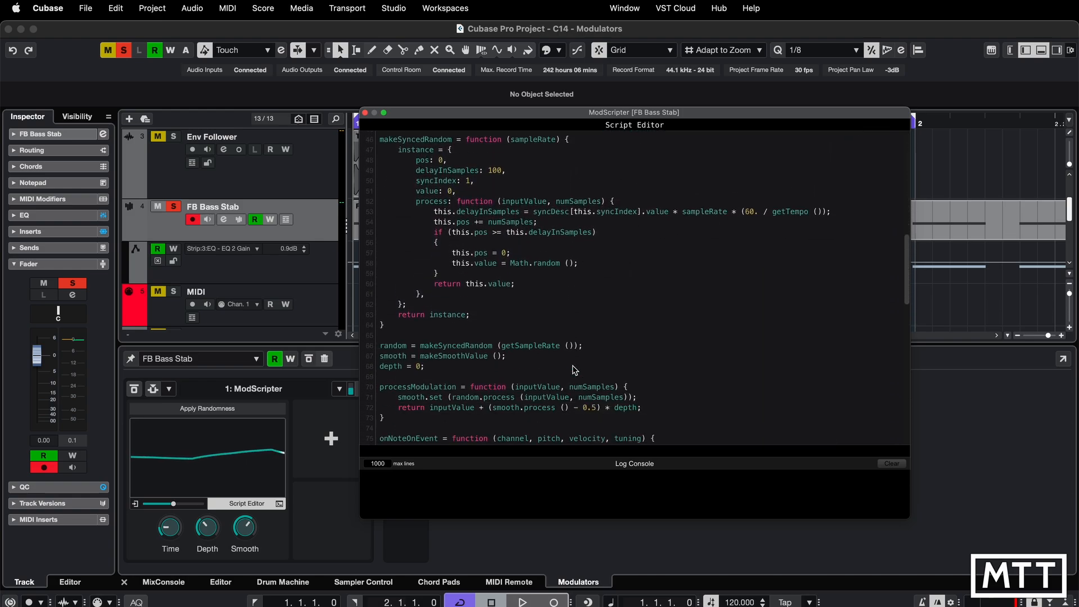
scroll(575, 369, "down", 5)
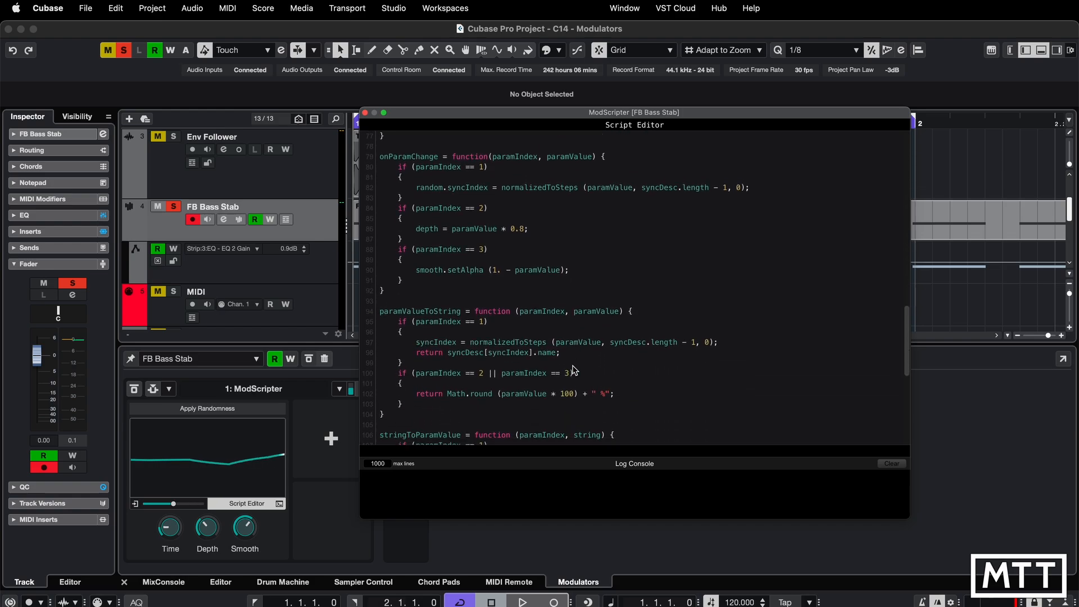
scroll(575, 369, "down", 9)
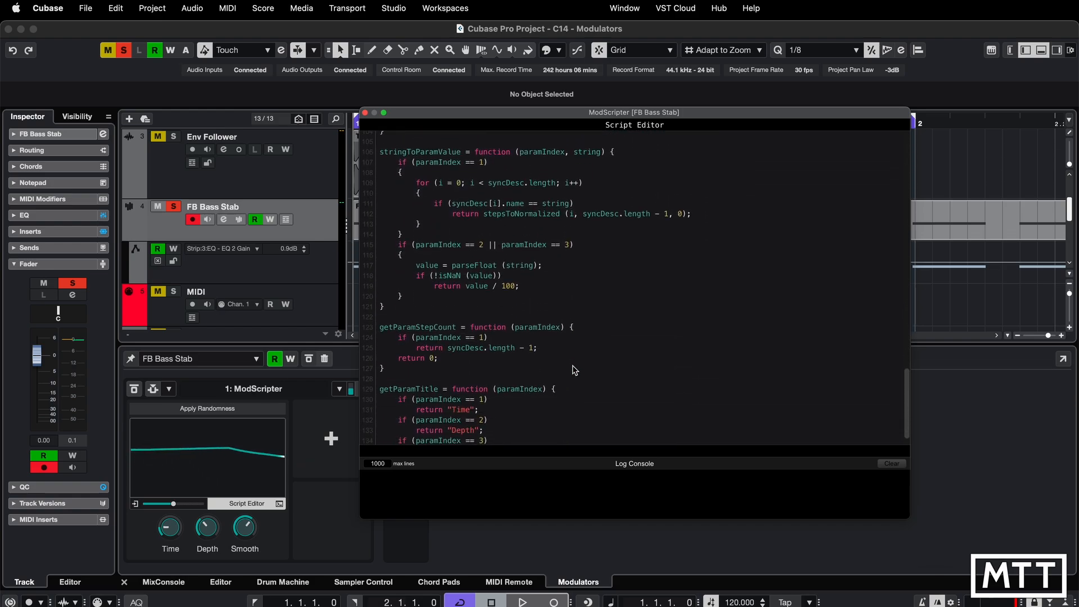
scroll(588, 290, "up", 20)
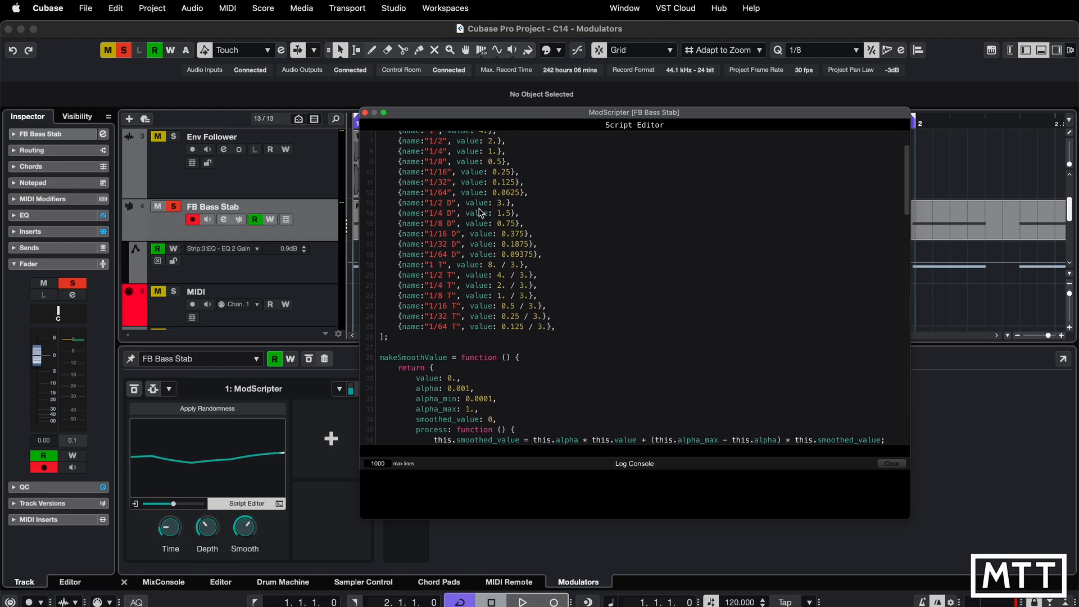
scroll(498, 234, "up", 3)
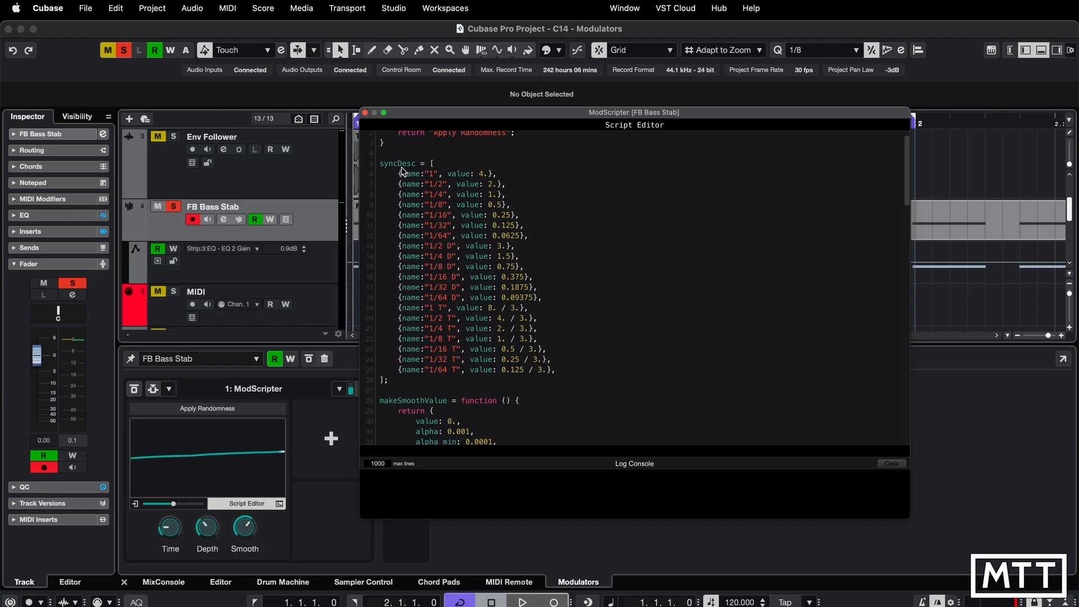
Try the Apply Randomness Time knob at its maximum and bring it down to its minimum.
left_click(171, 533)
left_click_drag(169, 531, 169, 518)
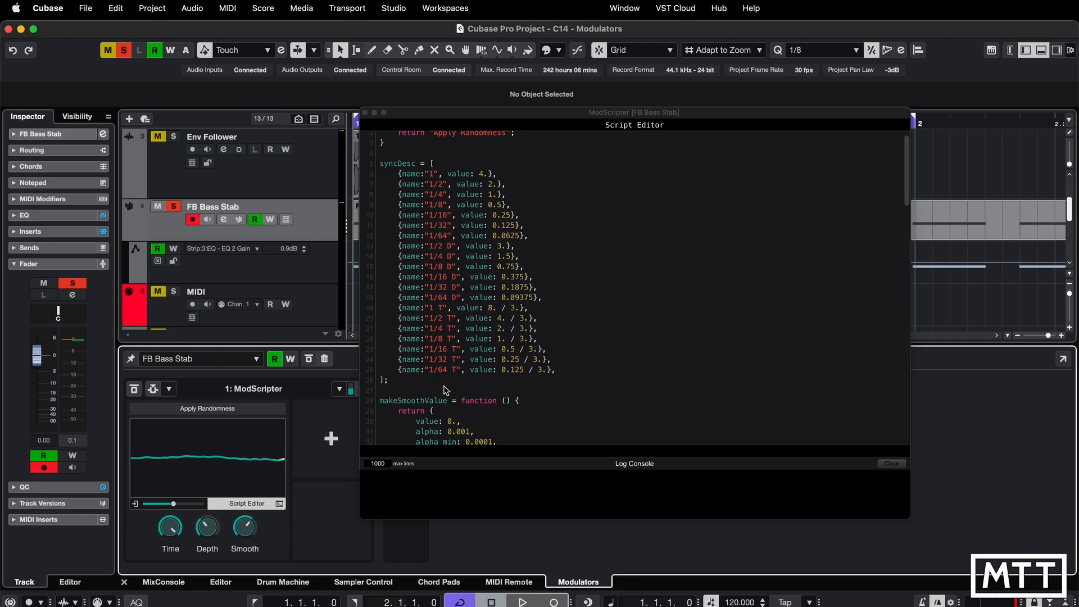
scroll(455, 384, "down", 3)
scroll(455, 385, "down", 10)
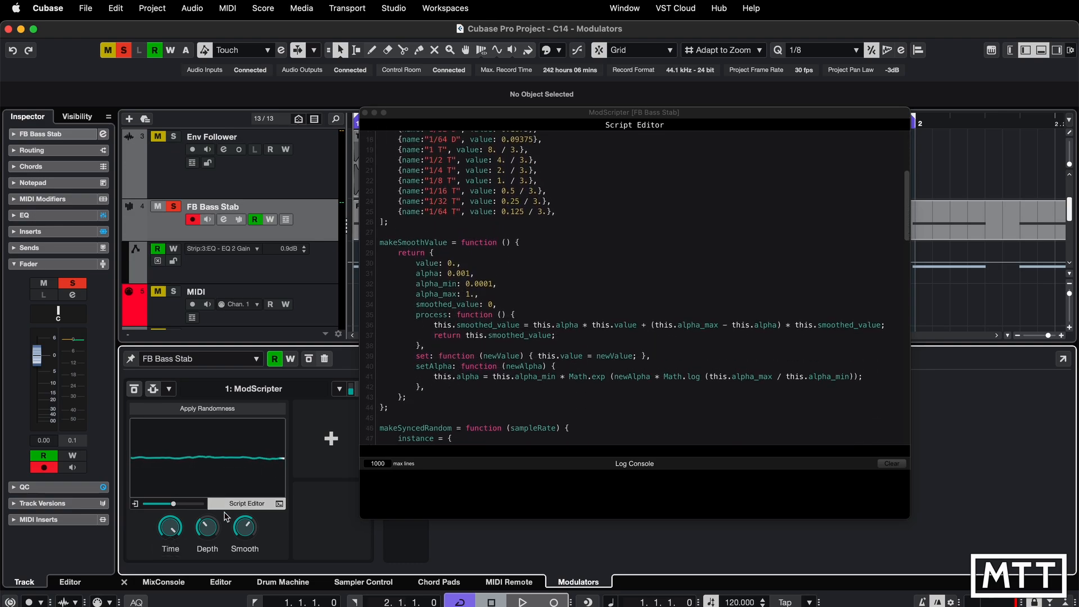
left_click_drag(166, 530, 168, 568)
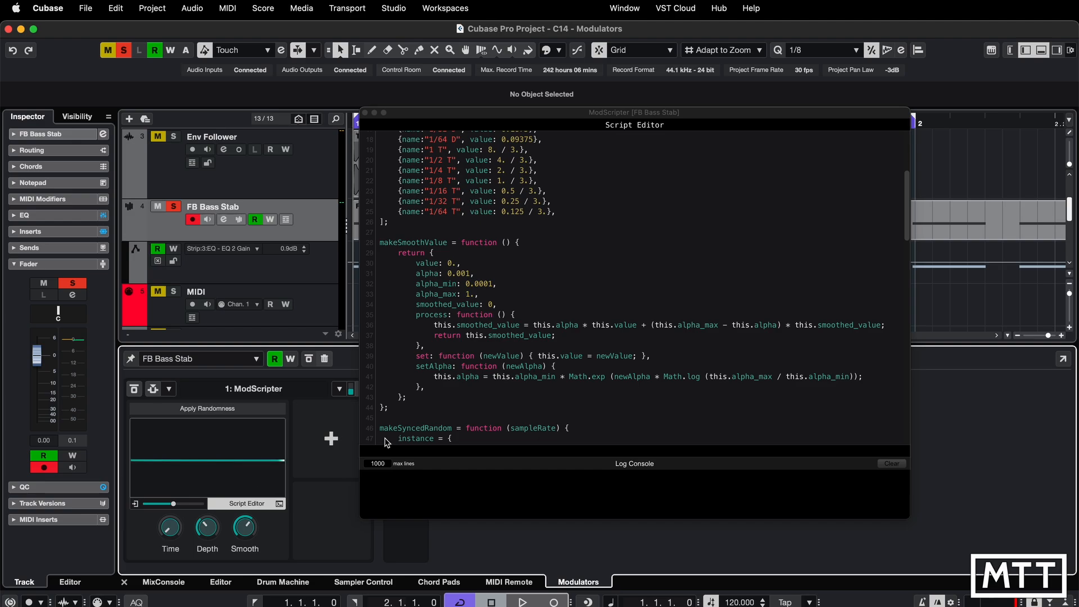
Close the Apply Randomness script and load the Lorenz Rossler Oscillator preset into the ModScripter.
left_click(365, 114)
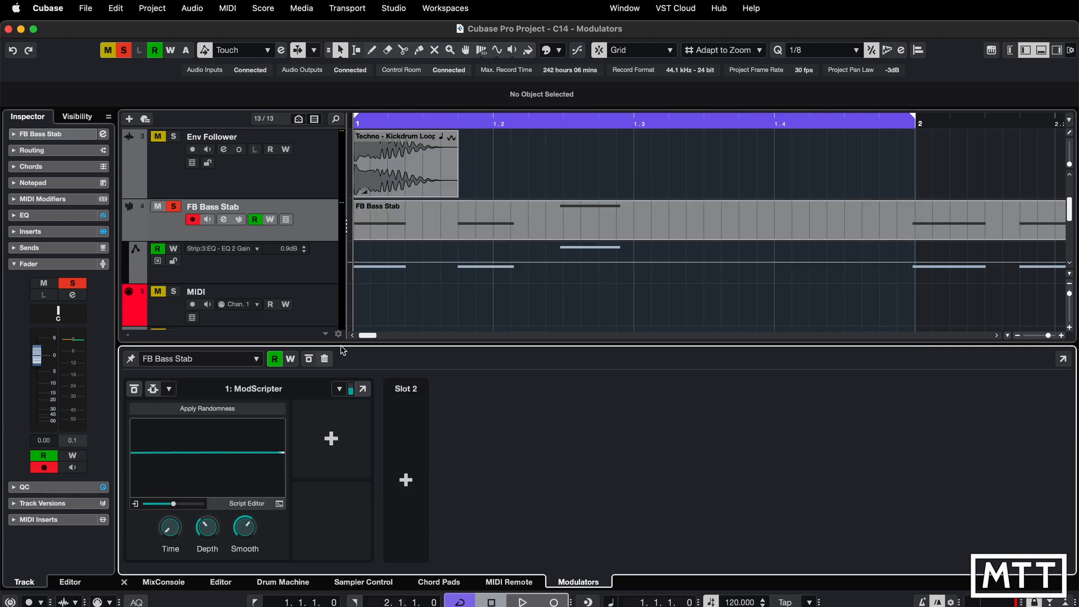
left_click(340, 388)
left_click(427, 523)
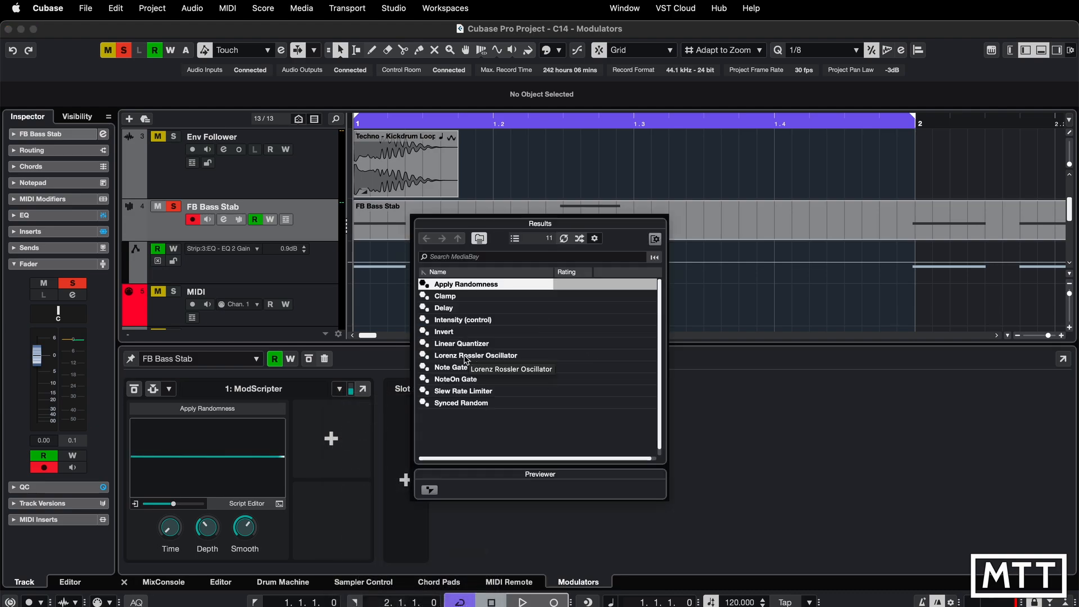
double_click(475, 359)
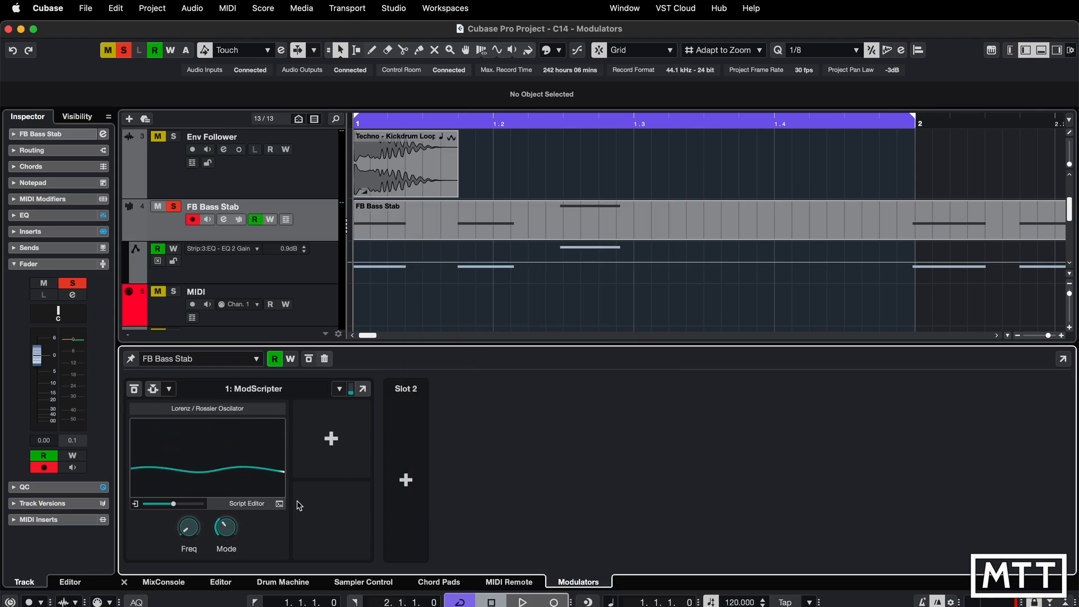
Open the Lorenz / Rossler Oscillator script in an enlarged editor window, read through to its parameter functions, and close the editor.
left_click(262, 507)
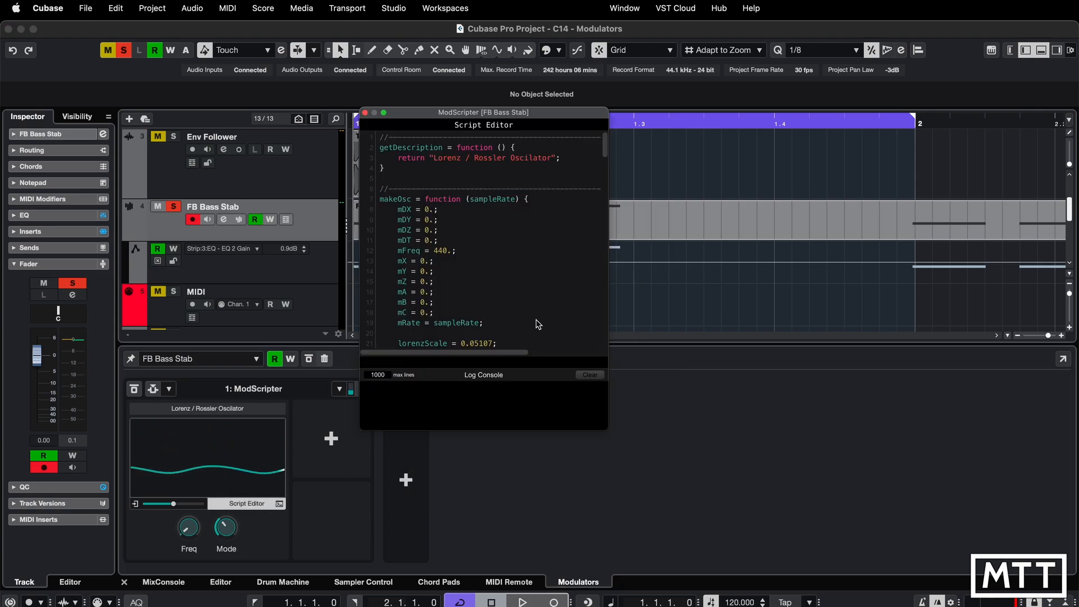
left_click_drag(648, 439, 967, 572)
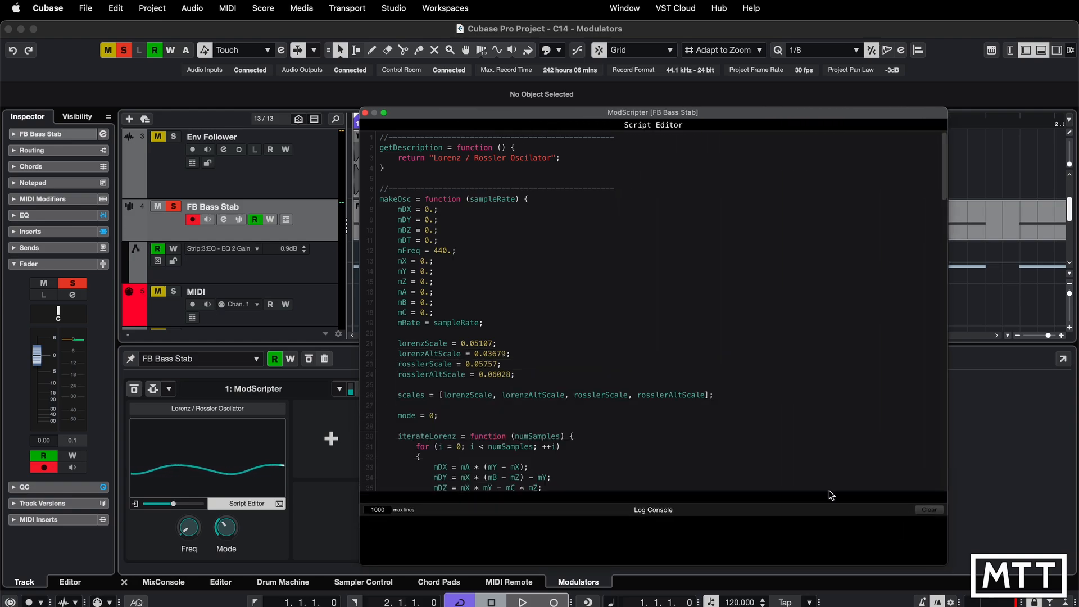
scroll(799, 449, "down", 15)
scroll(799, 449, "down", 16)
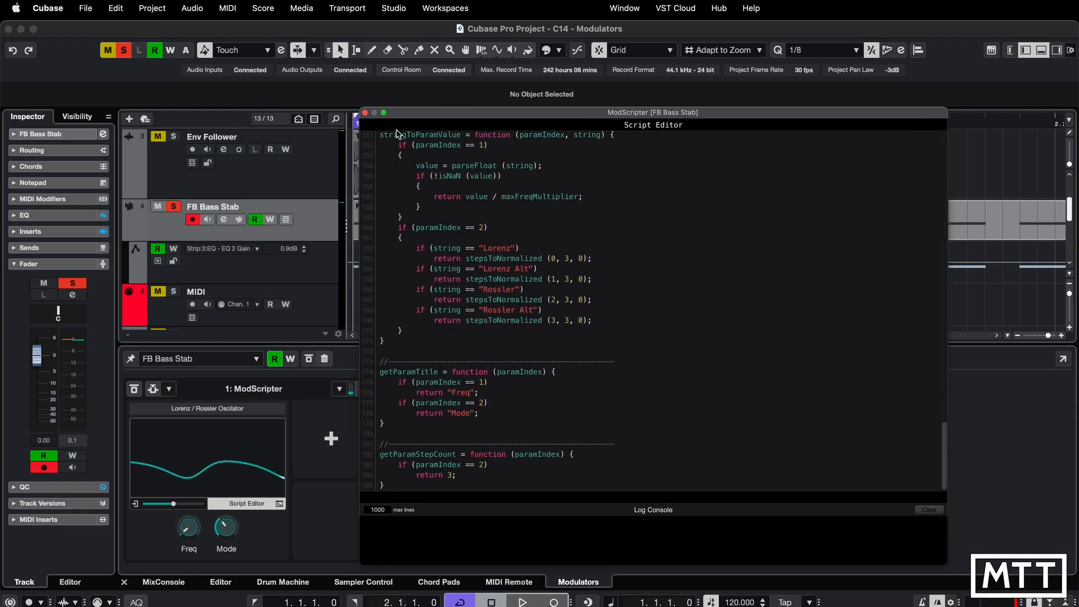
left_click(365, 113)
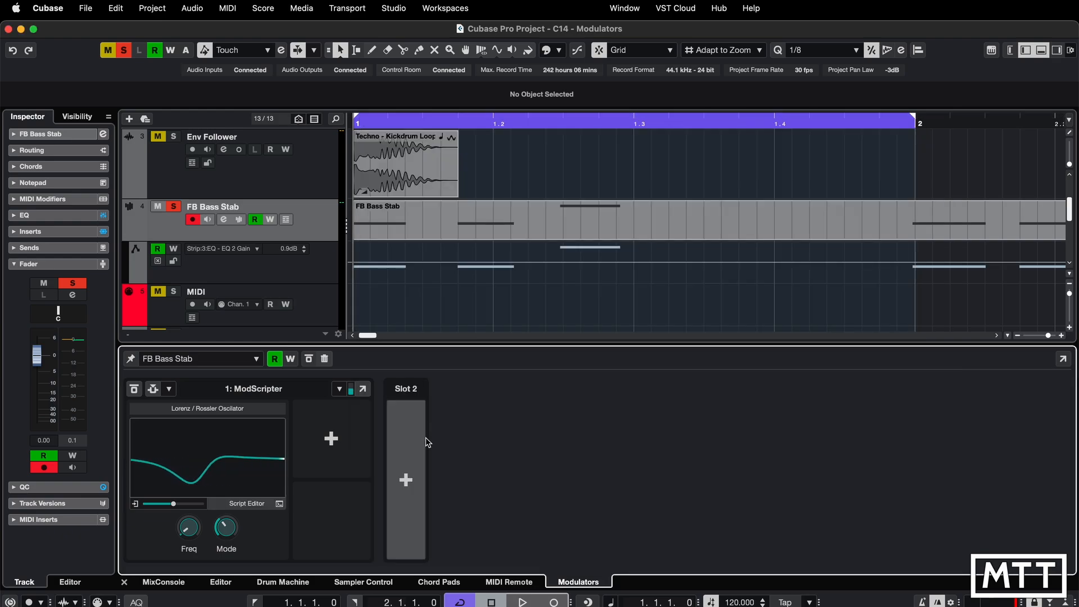
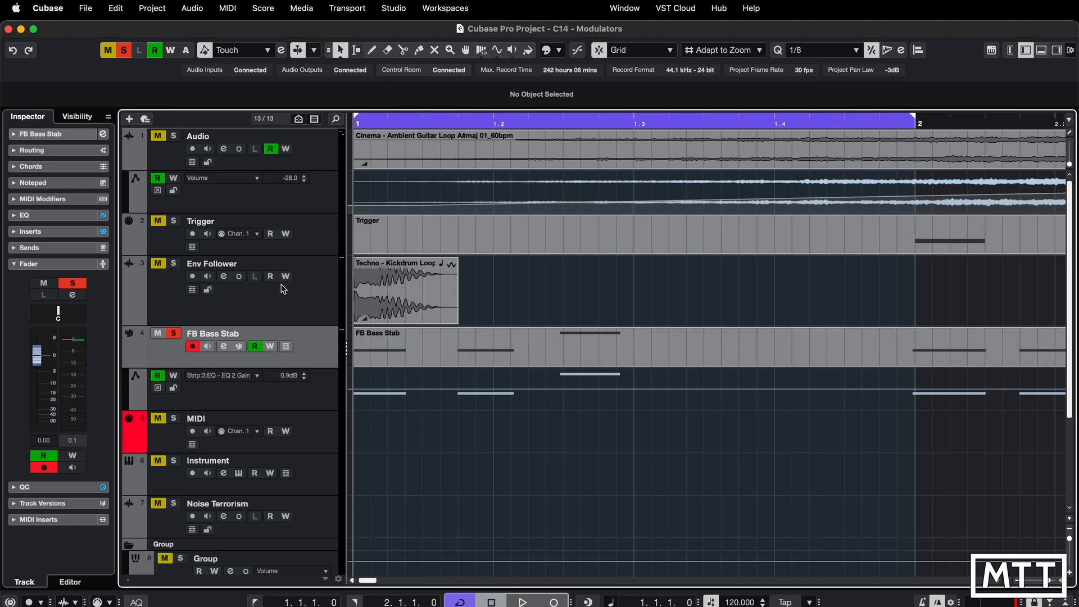
Examine the track types in the project, selecting the MIDI, VCA and Stereo Out tracks to check their available Inspector sections.
scroll(283, 289, "down", 5)
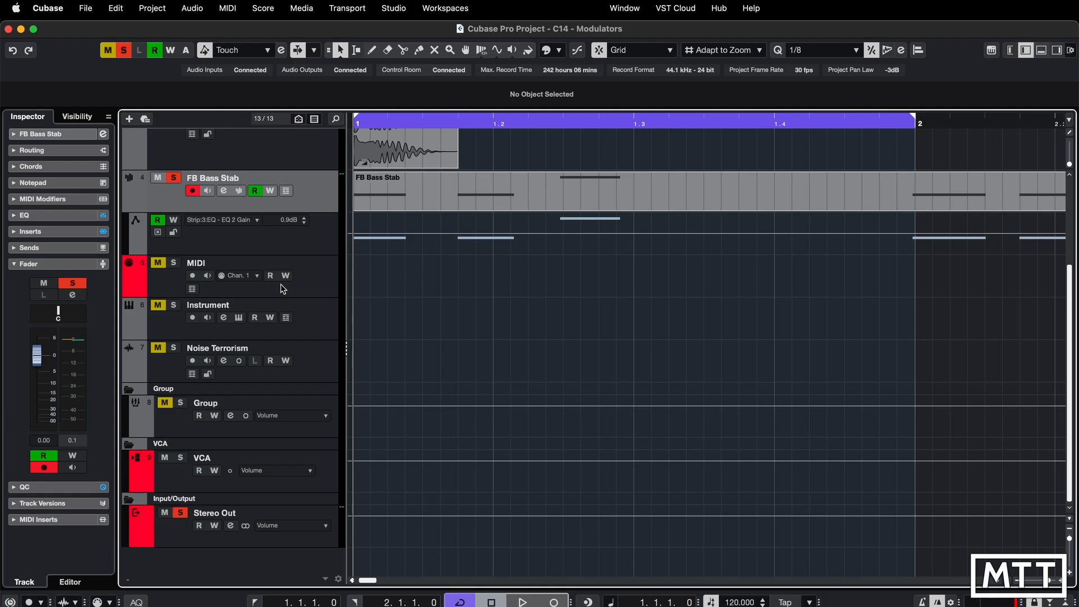
left_click(316, 279)
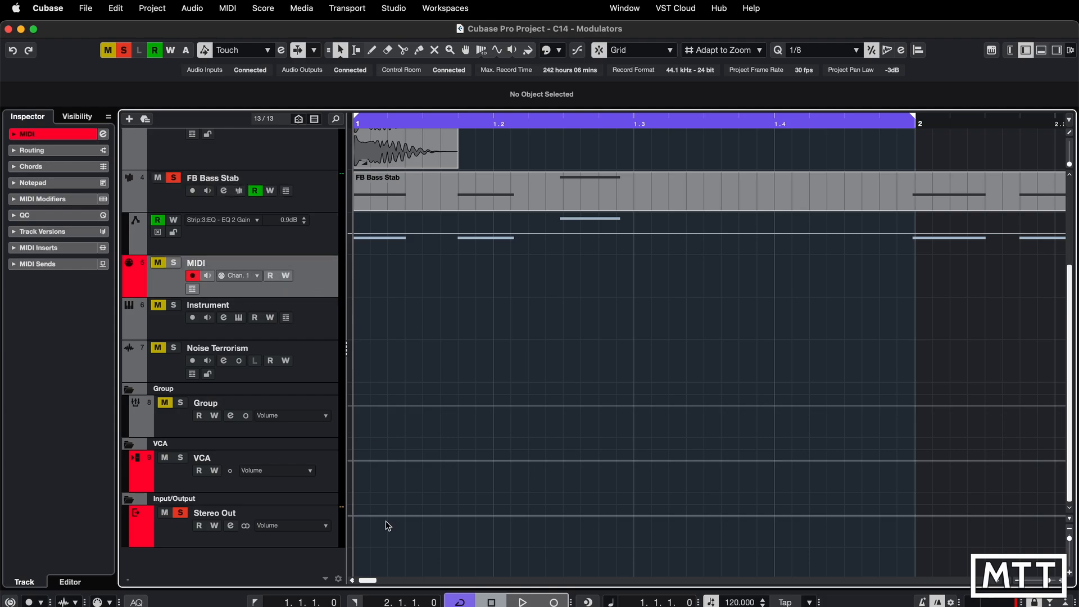
left_click(326, 482)
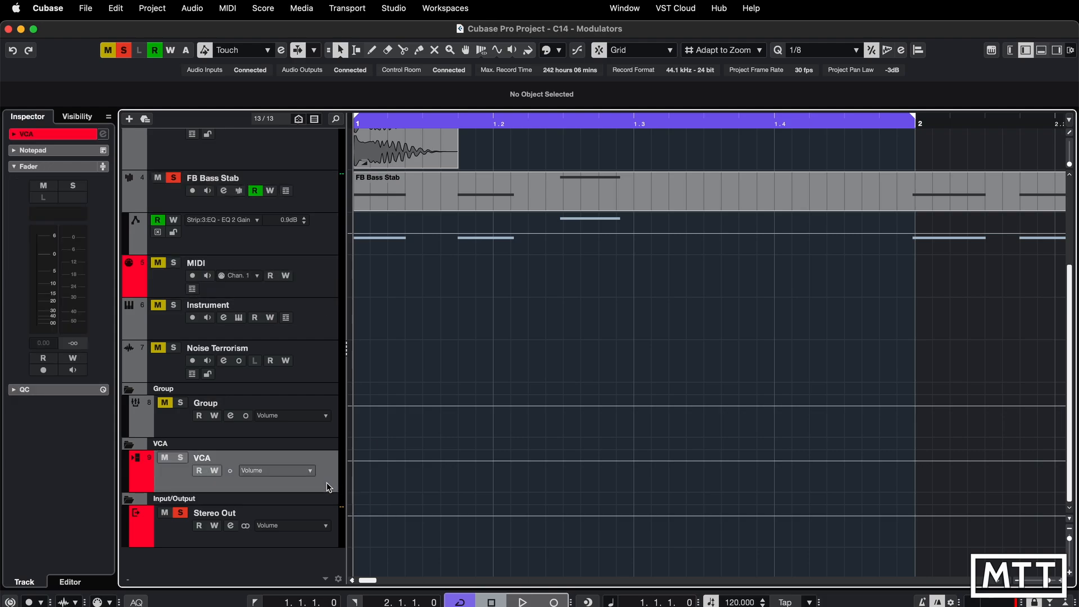
left_click(328, 543)
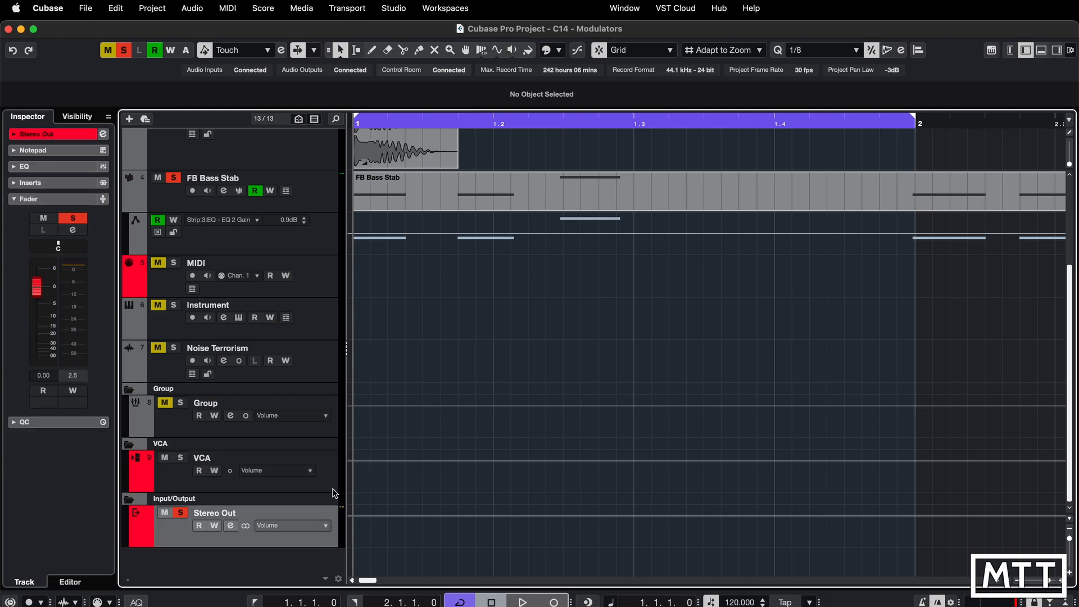
scroll(321, 375, "up", 5)
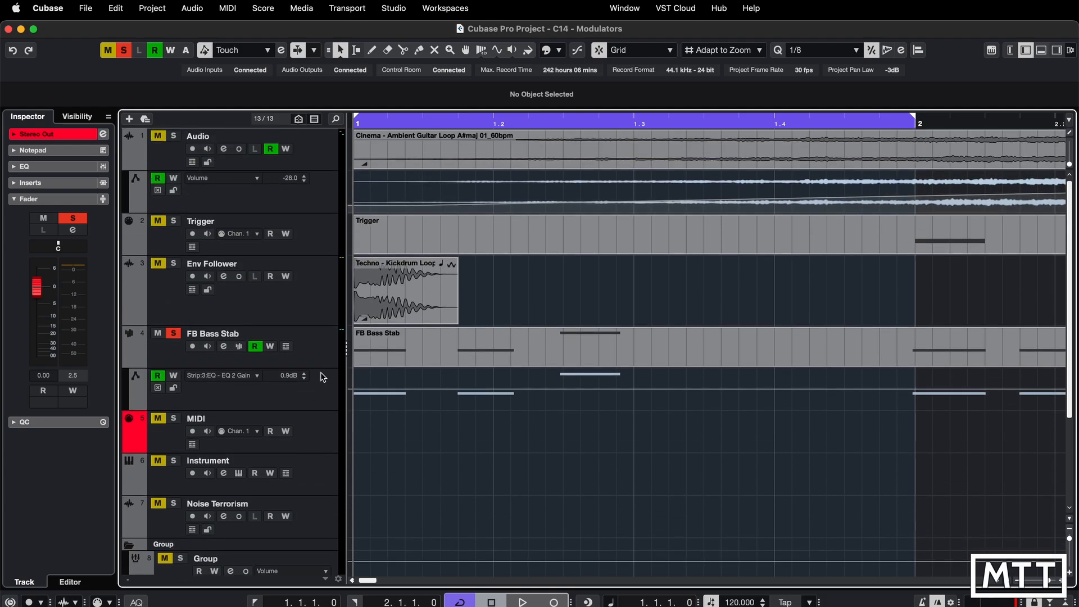
scroll(323, 377, "down", 5)
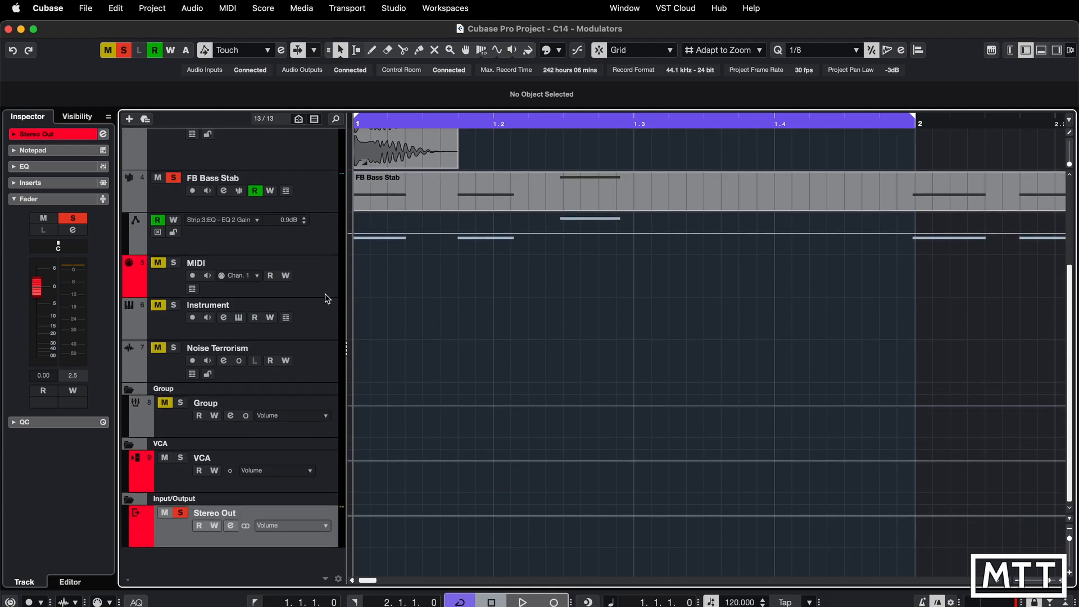
left_click(326, 291)
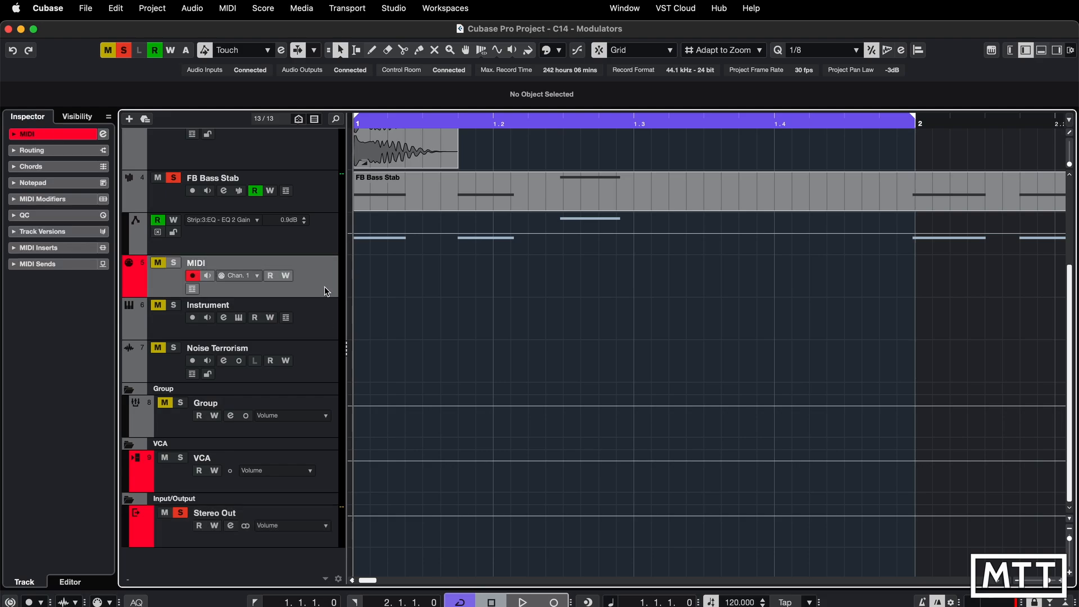
left_click(332, 474)
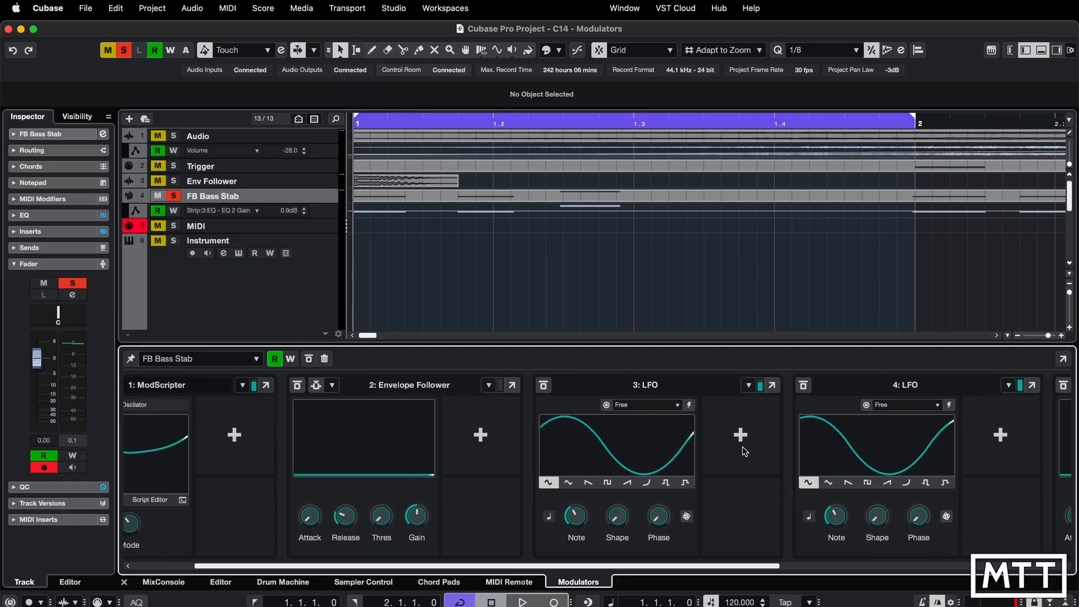
Assign the FB Bass Stab track's Volume and Mute as the first two destinations of the ModScripter.
scroll(744, 451, "right", 8)
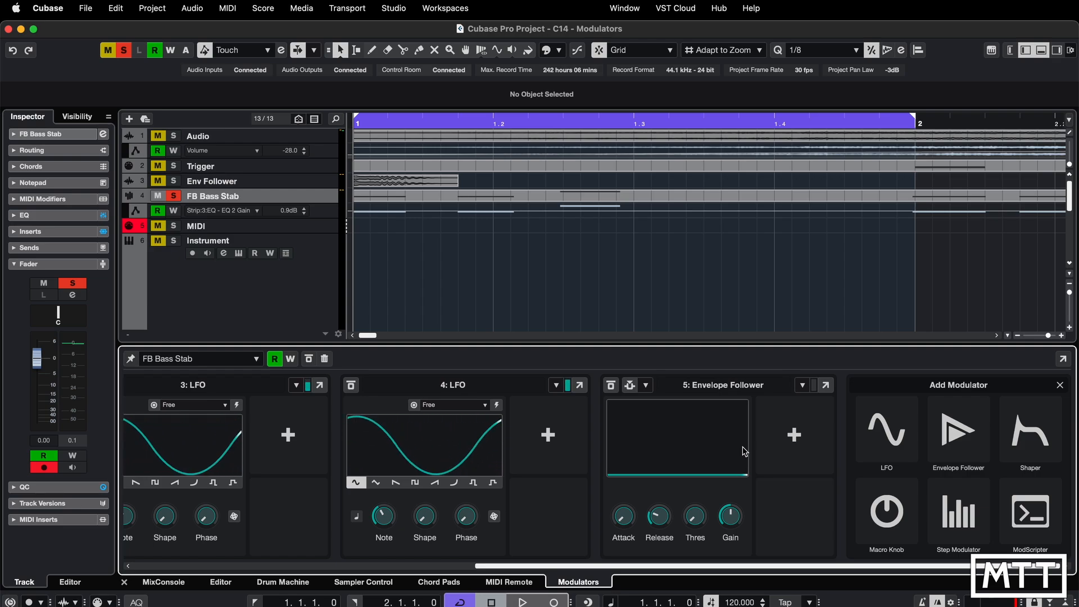
scroll(745, 452, "left", 8)
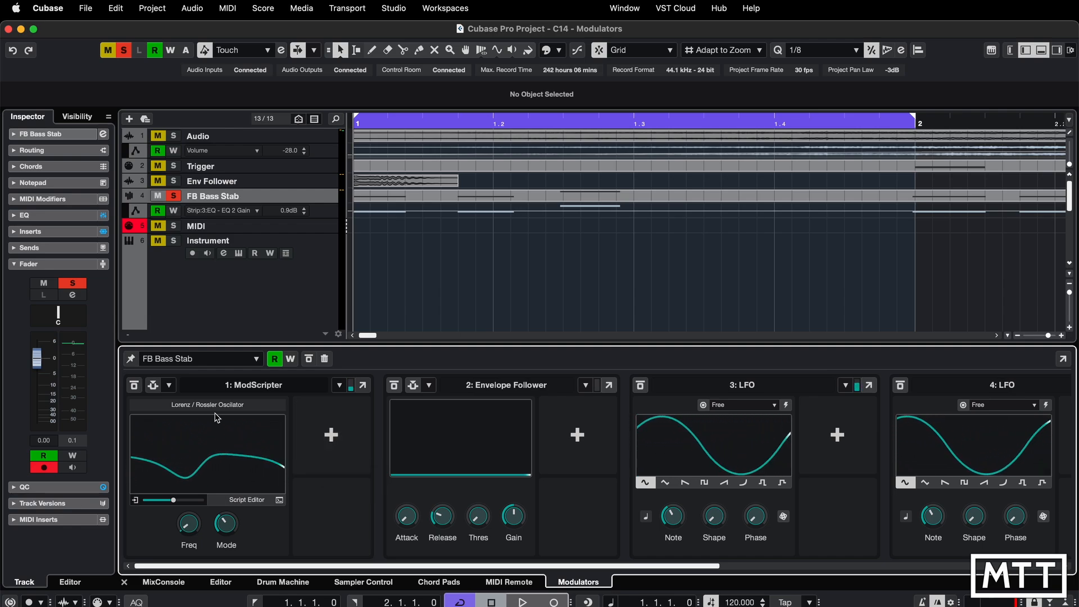
left_click(339, 431)
left_click(340, 450)
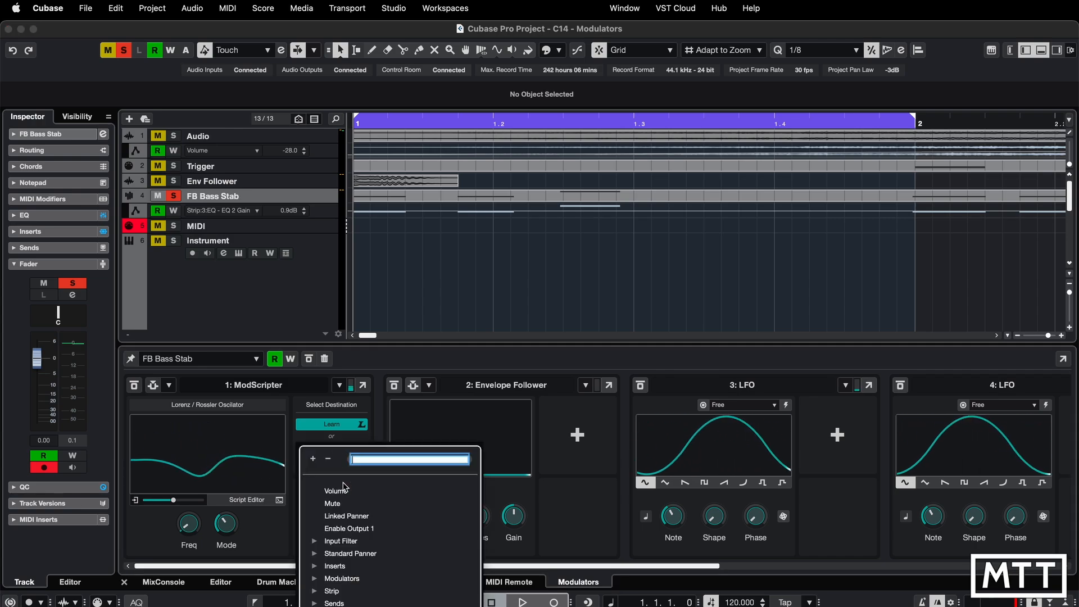
left_click(331, 489)
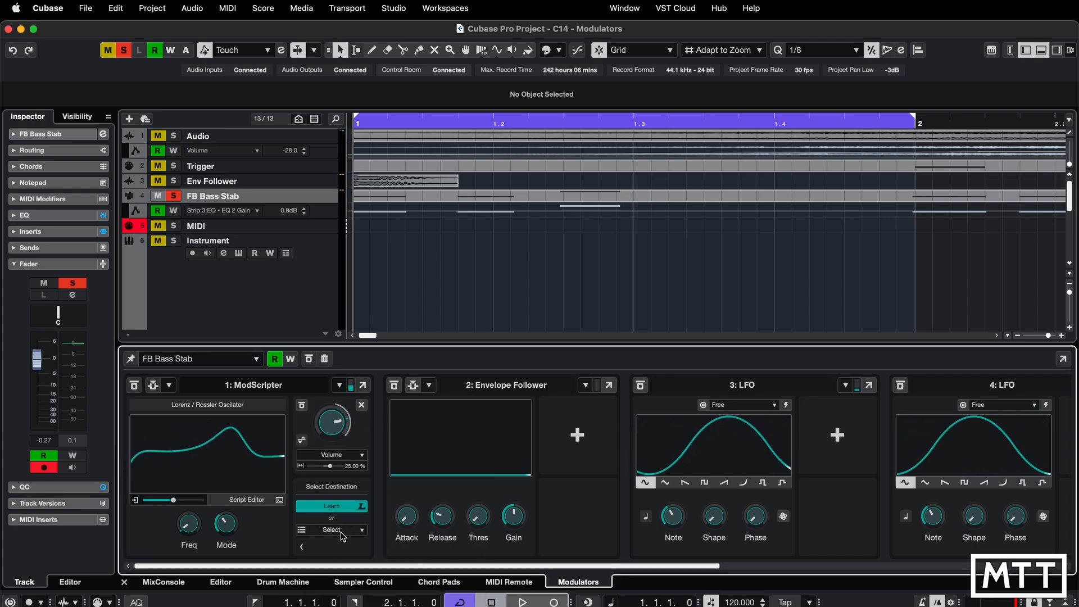
left_click(332, 529)
left_click(346, 173)
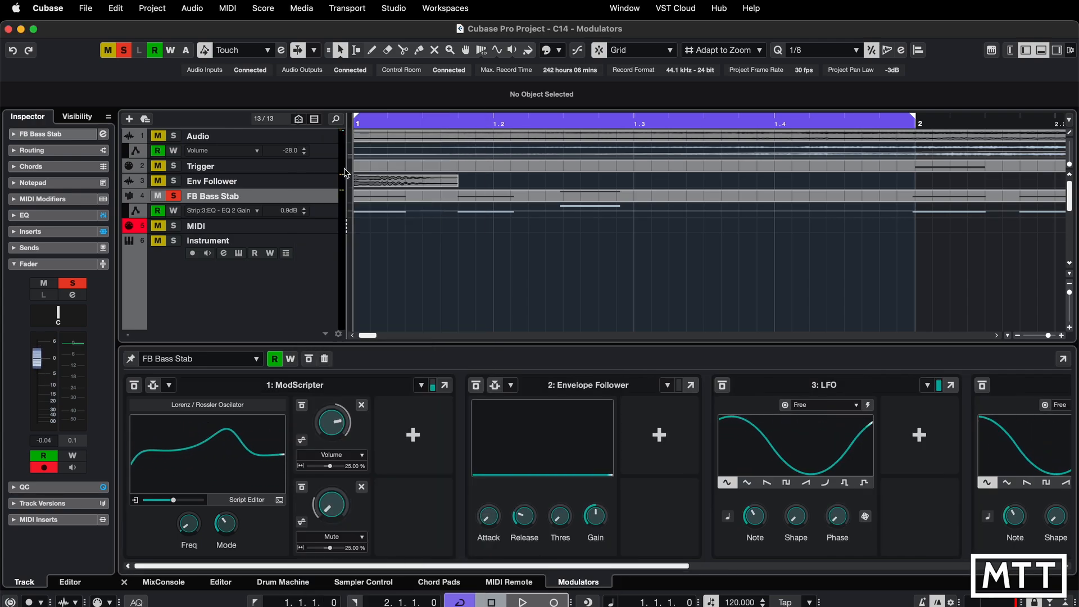
Add Linked Panner and PreGain as the third and fourth destinations of the ModScripter.
left_click(414, 435)
left_click(422, 452)
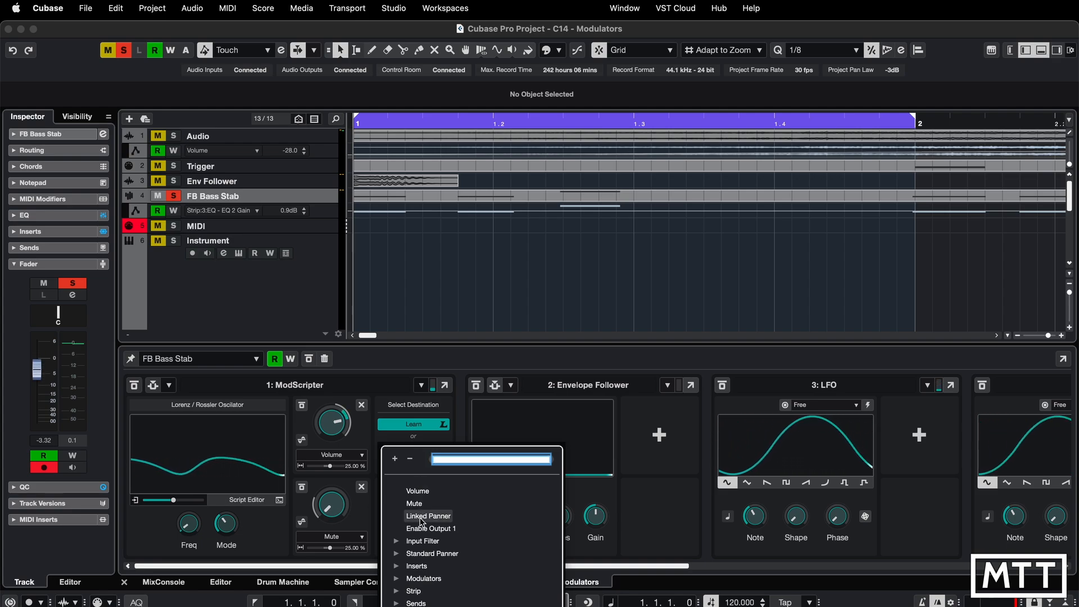
left_click(421, 516)
left_click(414, 519)
left_click(415, 530)
left_click(430, 207)
left_click(431, 220)
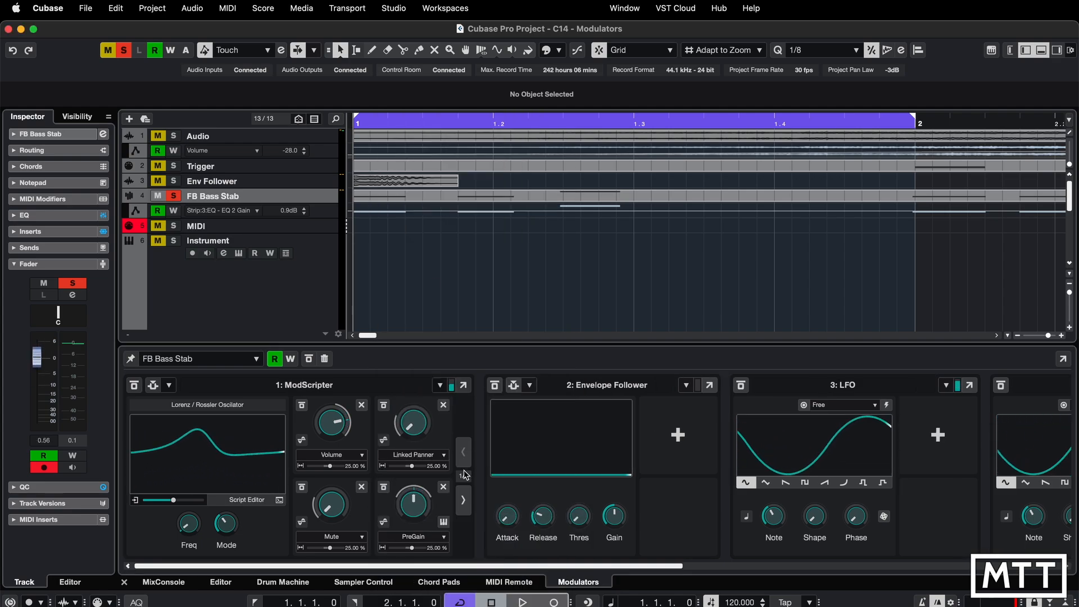
Try to assign Linked Panner again on the ModScripter's second page of destinations and return to the first page.
left_click(464, 498)
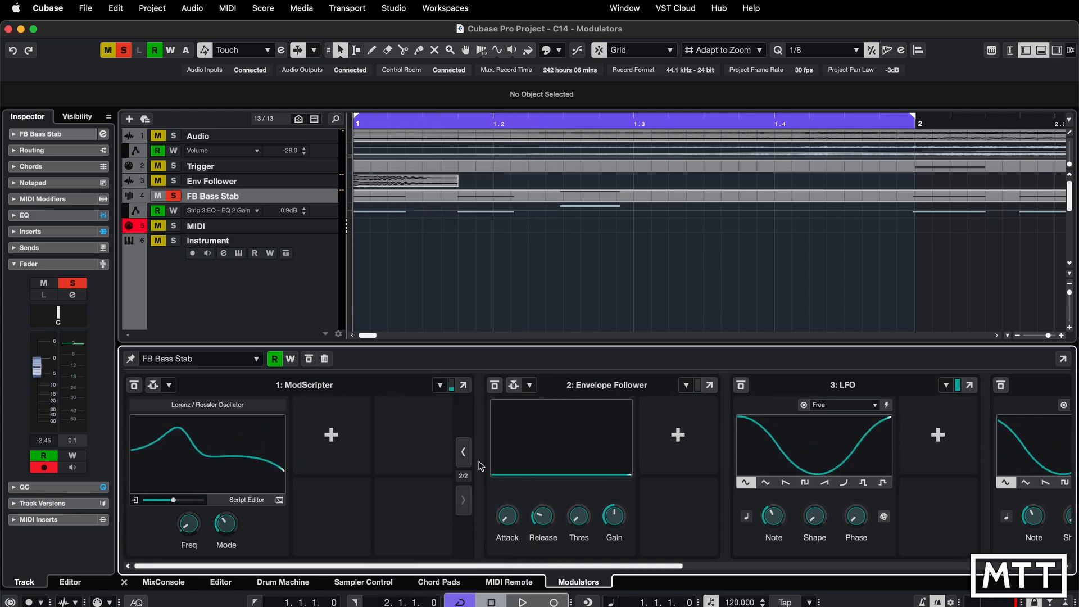
left_click(463, 452)
left_click(464, 504)
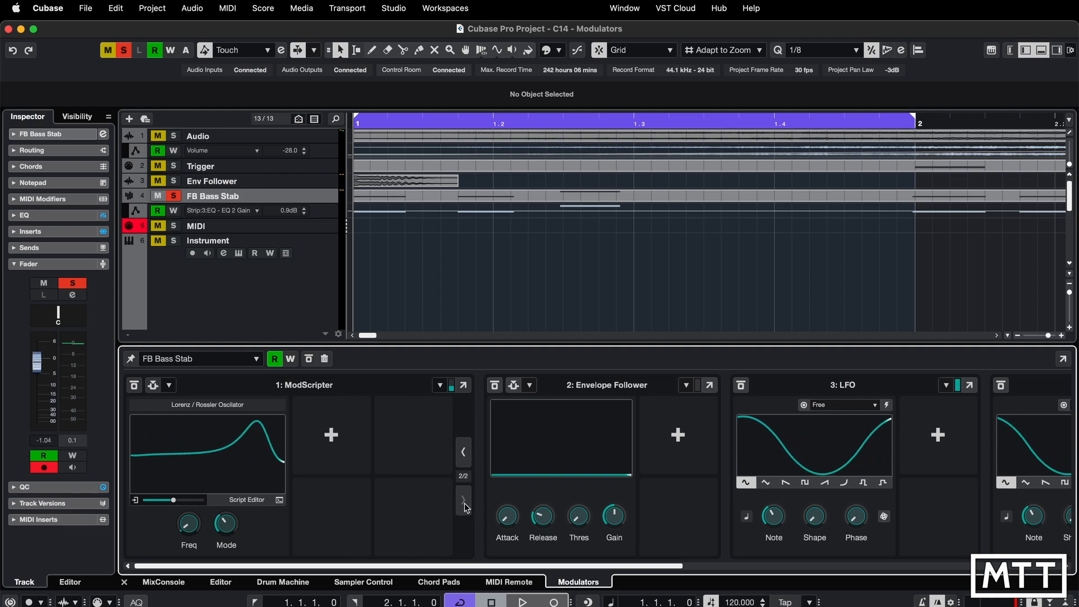
left_click(331, 434)
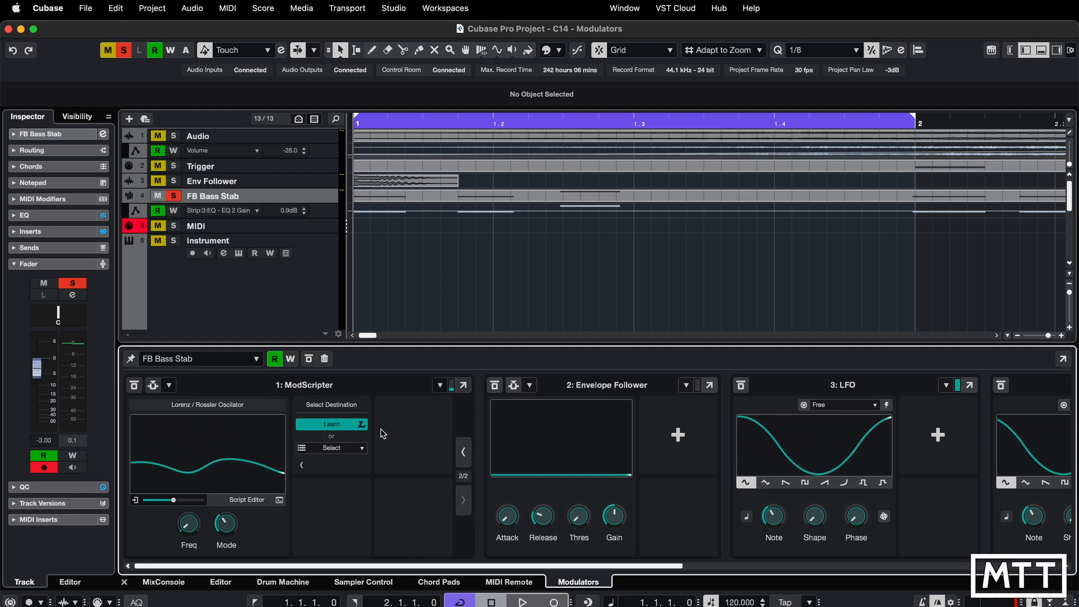
left_click(343, 448)
left_click(346, 514)
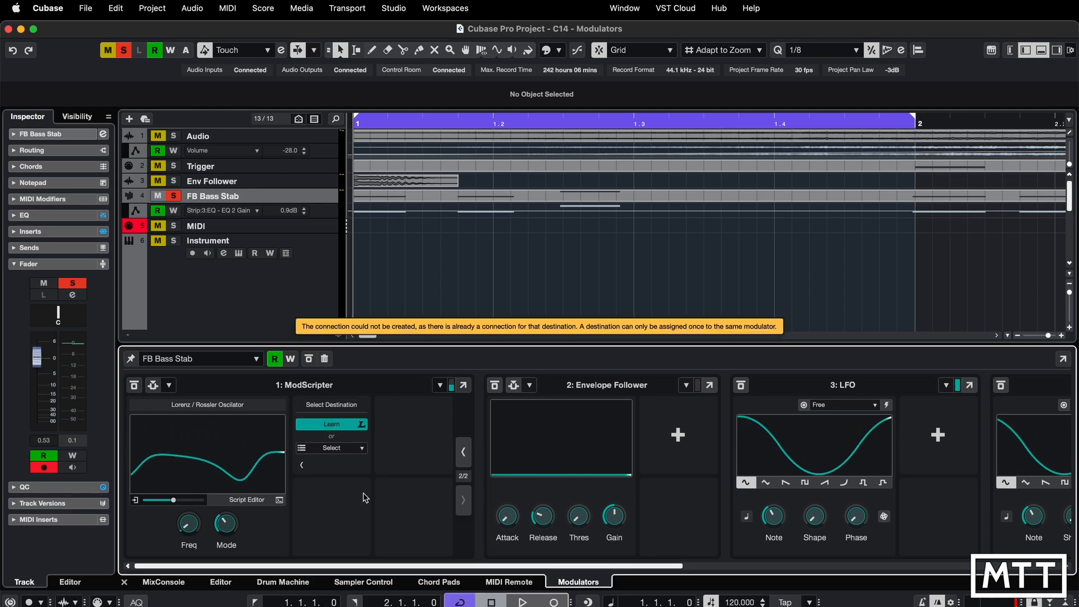
left_click(462, 453)
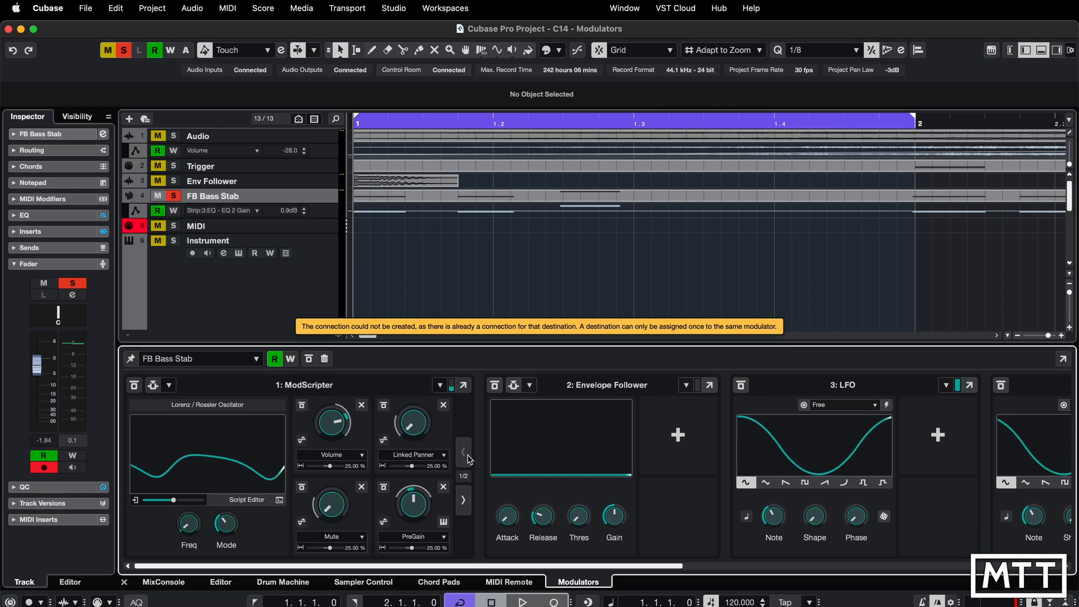
left_click(464, 501)
left_click(465, 456)
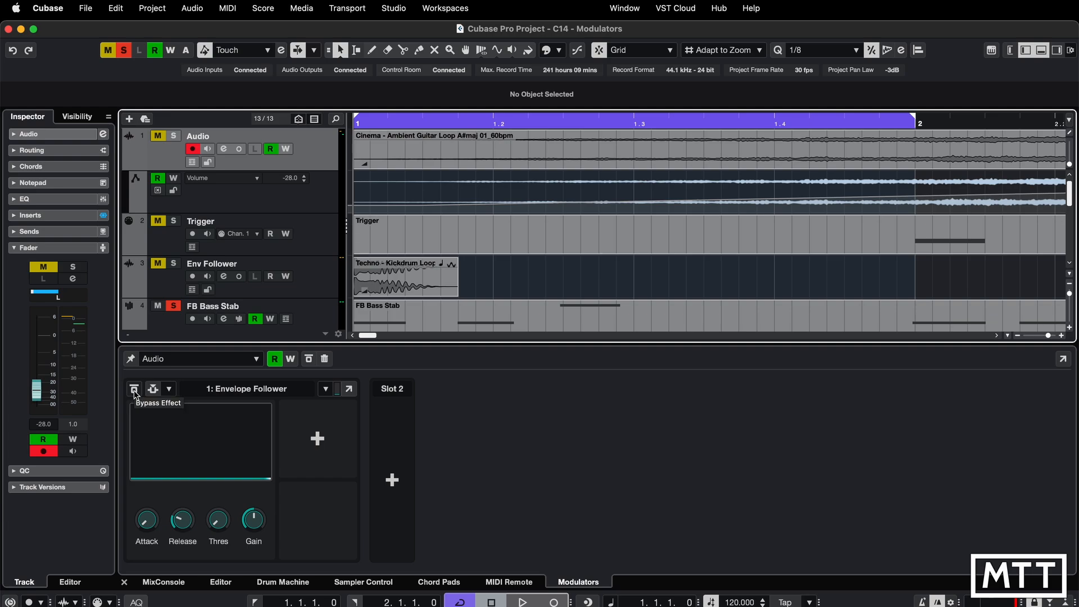
Bypass and re-enable the Audio track's Envelope Follower and all FB Bass Stab modulators, and reselect the Audio track.
left_click(136, 396)
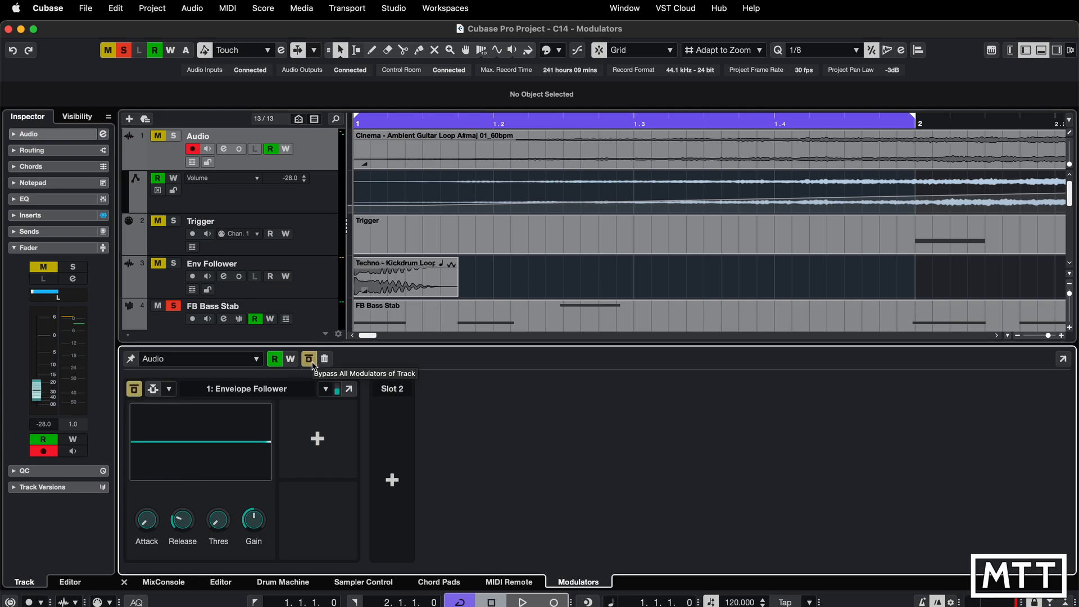
left_click(136, 396)
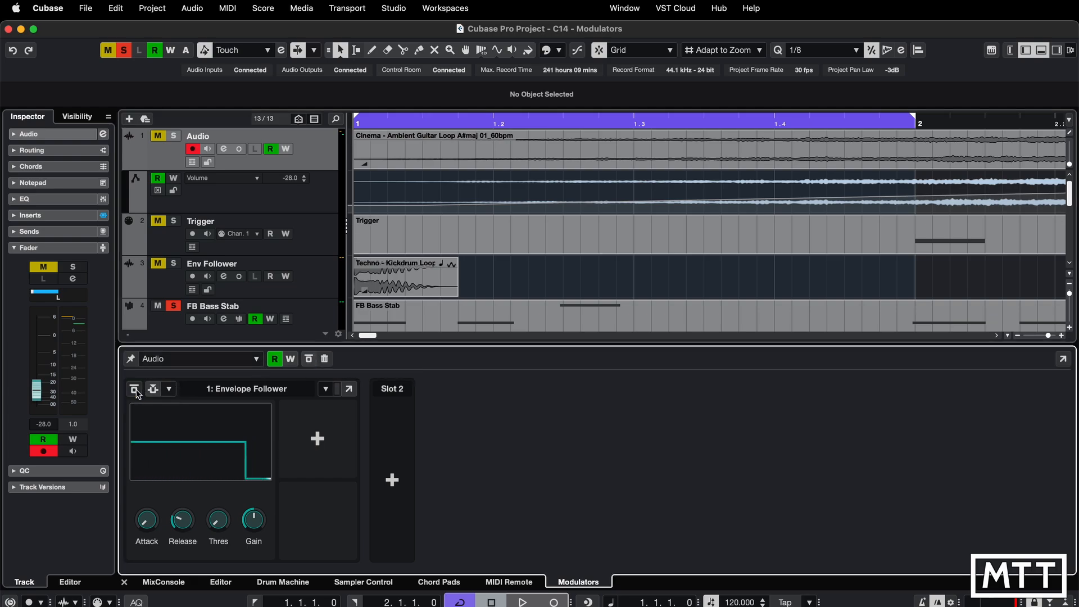
left_click(315, 309)
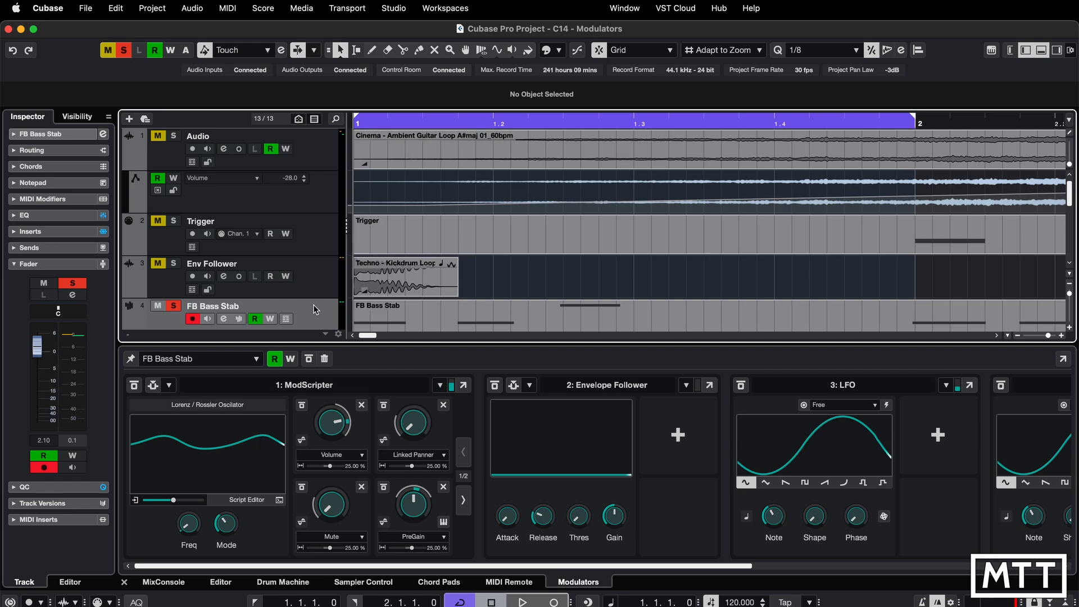
left_click(308, 358)
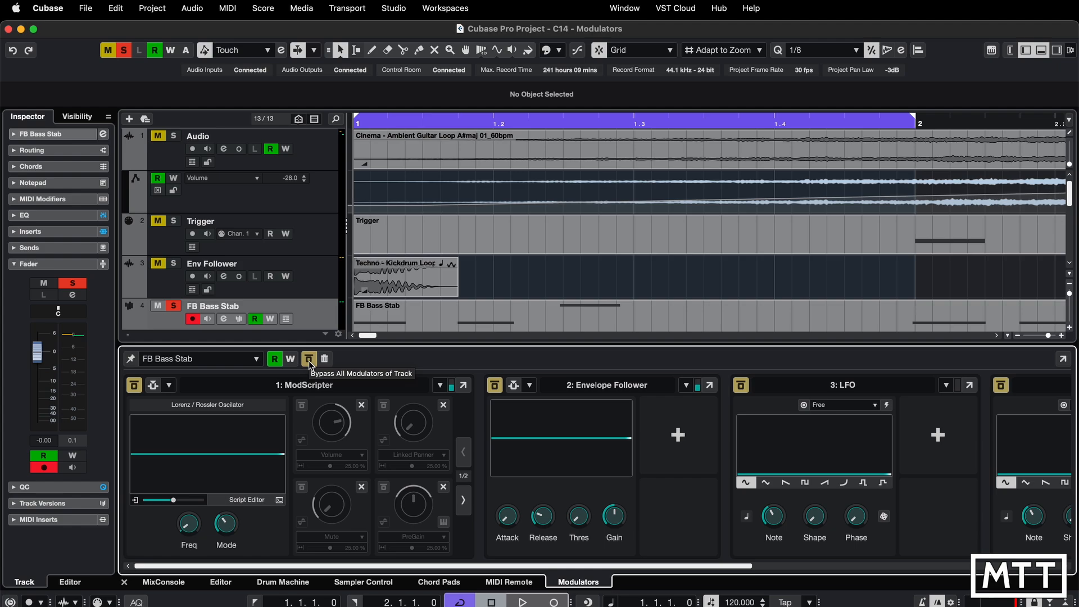
left_click(309, 359)
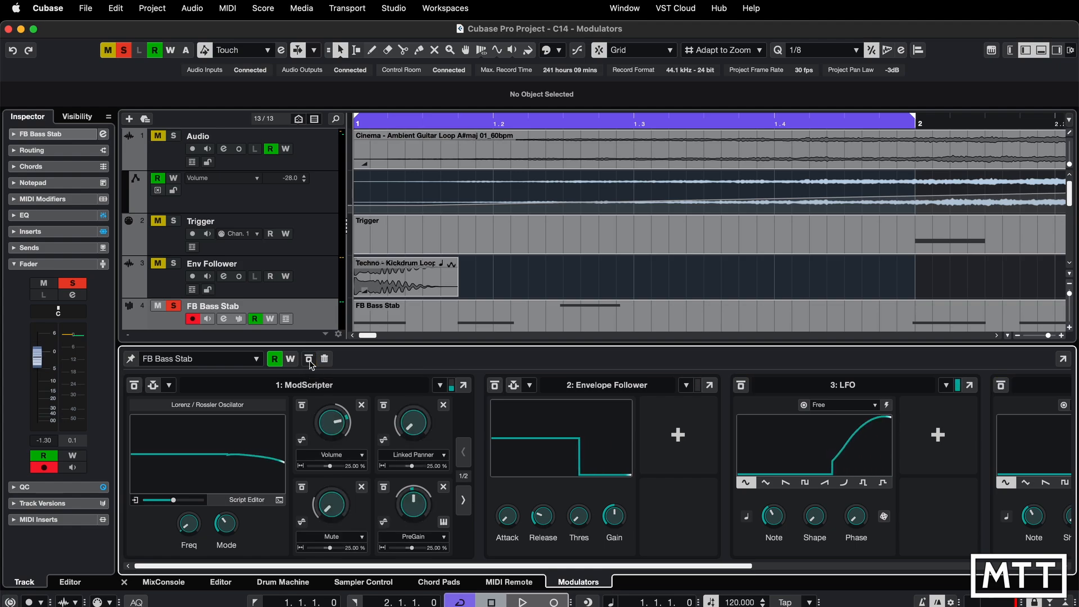
left_click(322, 144)
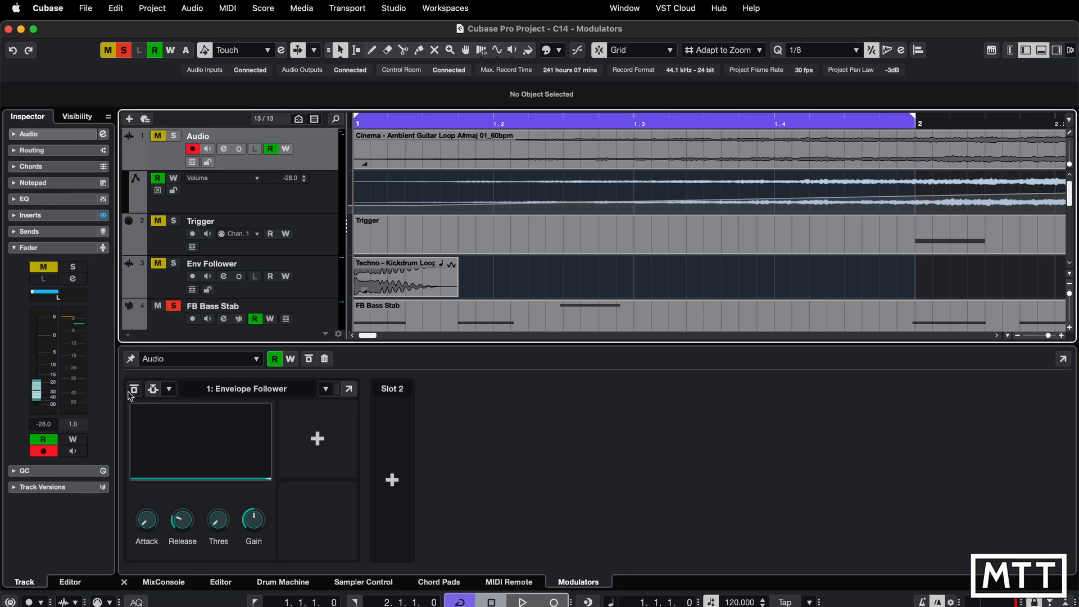
Add Noise Terrorism as the side-chain source of the Audio track's Envelope Follower and activate side-chaining.
left_click(170, 390)
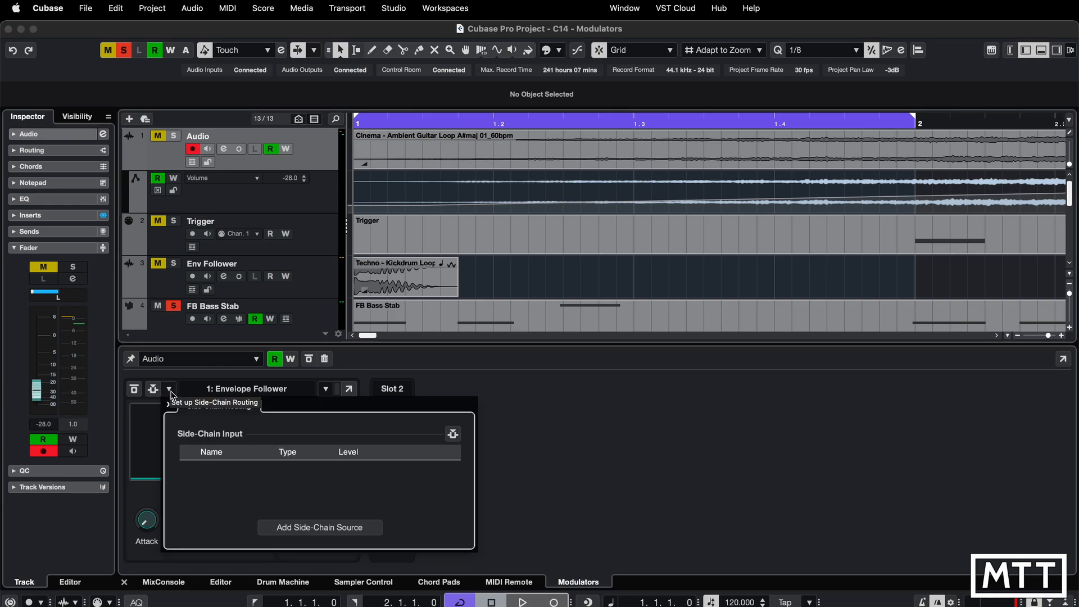
left_click(312, 528)
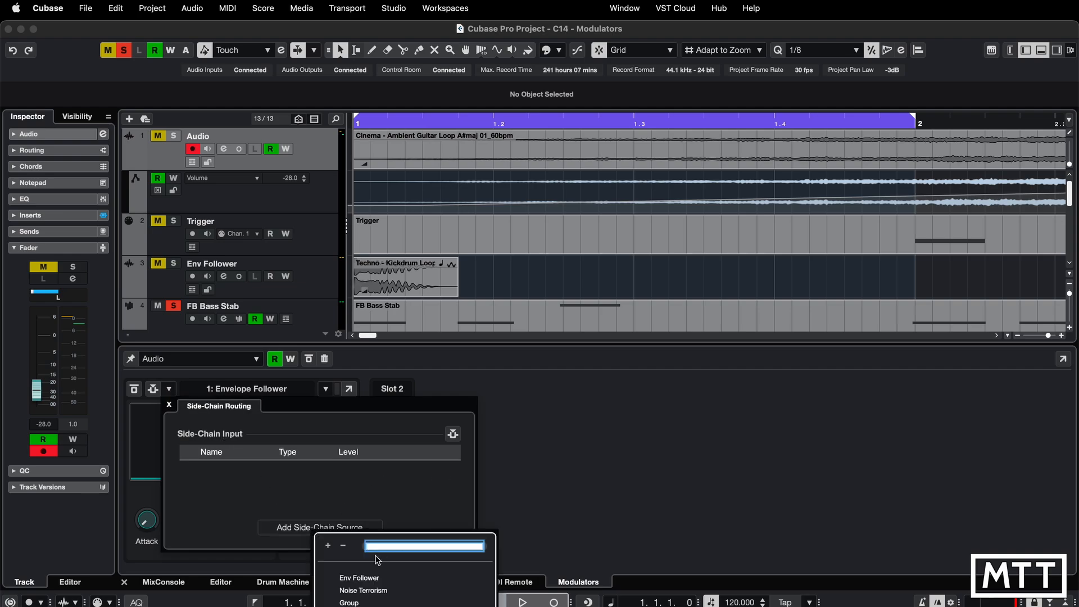
left_click(357, 595)
left_click(357, 591)
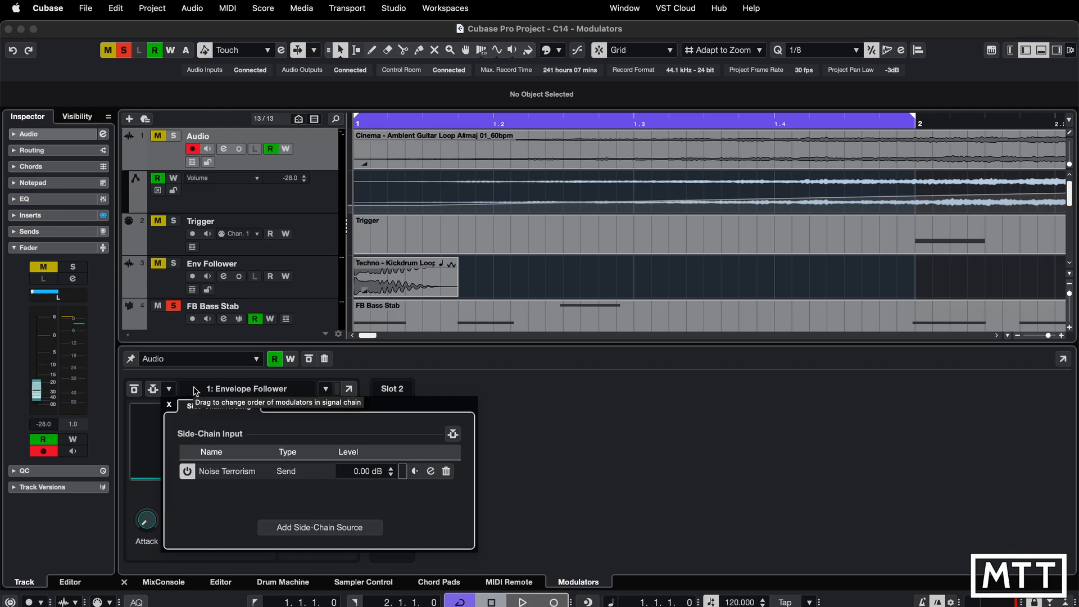
left_click(168, 404)
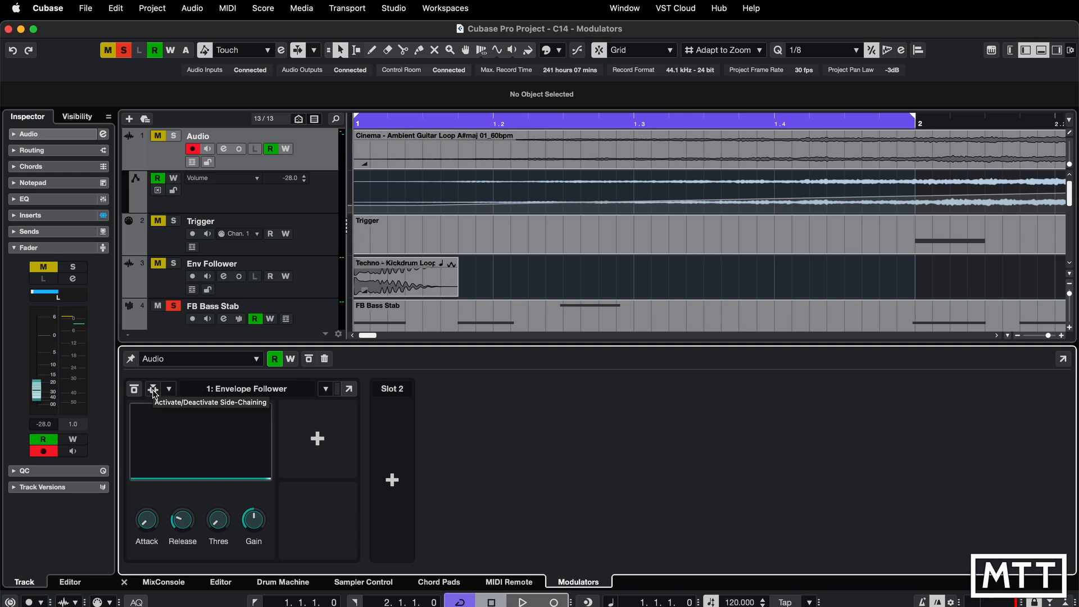
left_click(153, 389)
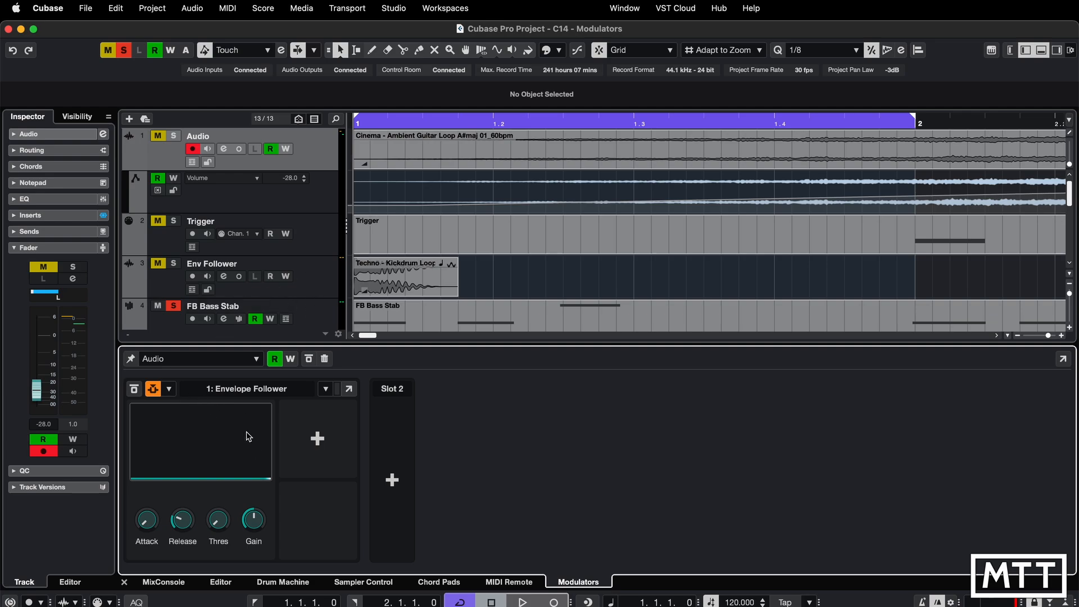
Replace the Noise Terrorism side-chain source with Env Follower and switch its send to pre-fader.
left_click(169, 389)
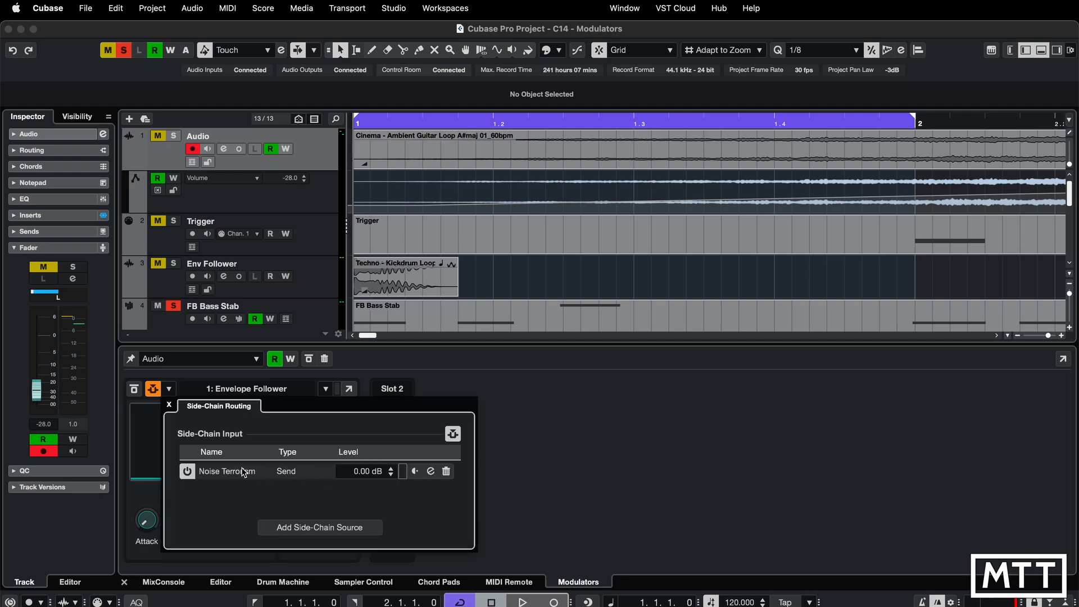
left_click(446, 471)
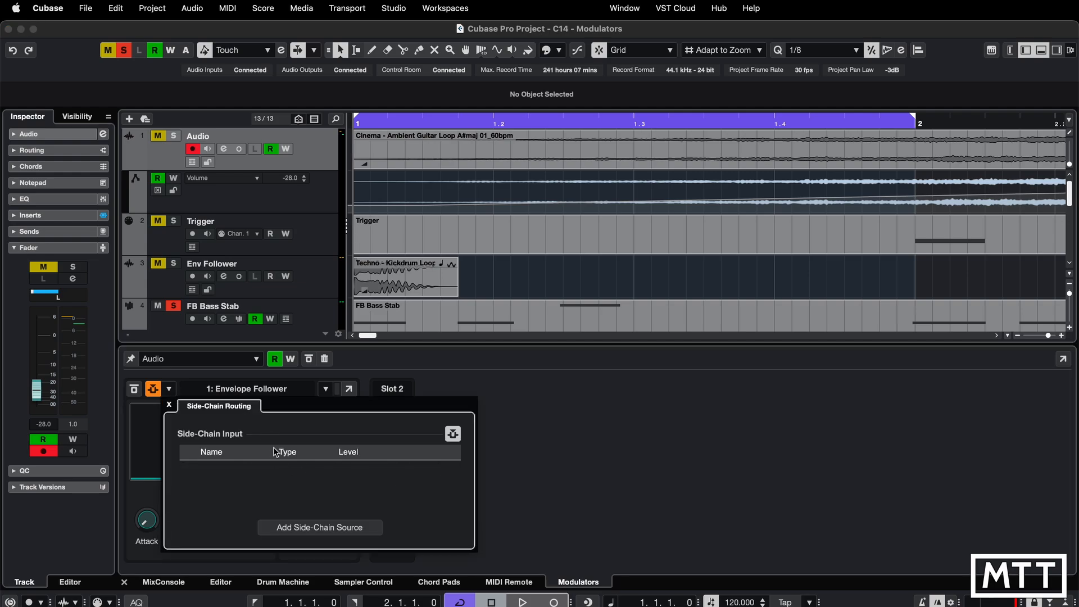
left_click(320, 533)
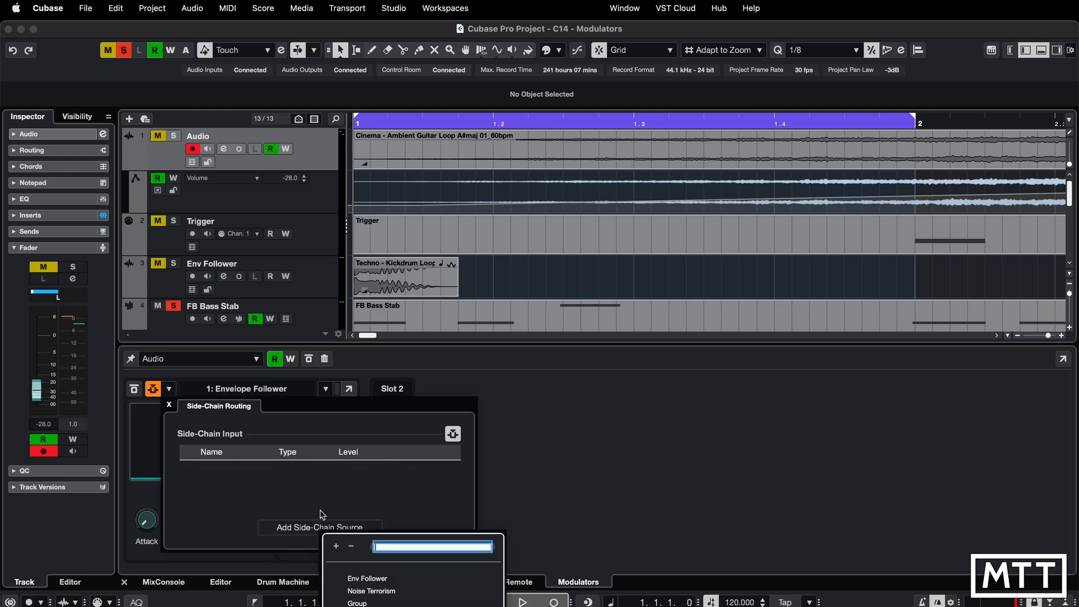
left_click(367, 579)
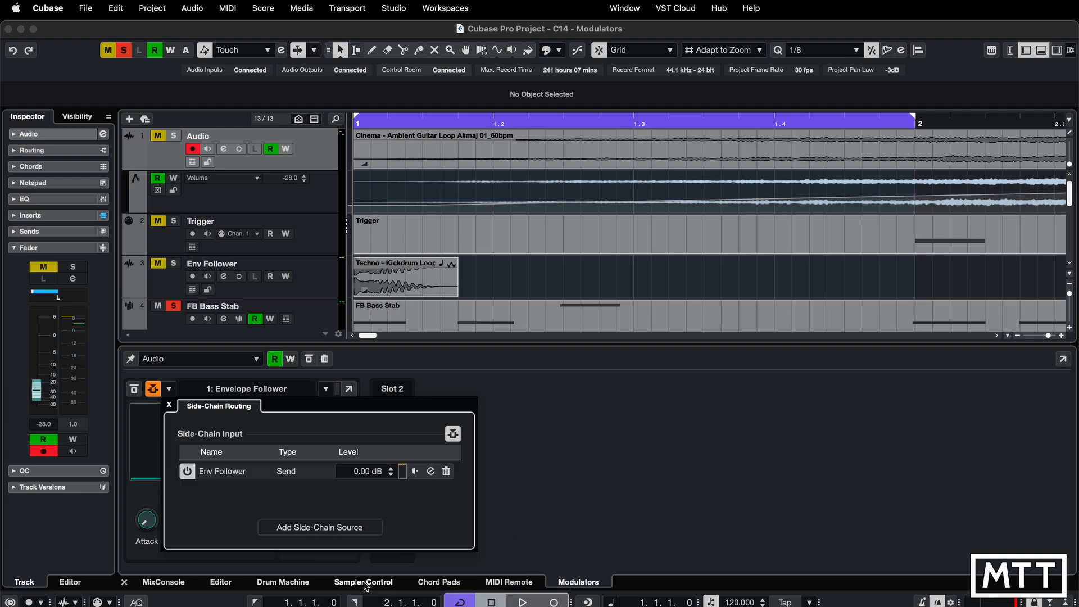
left_click(415, 472)
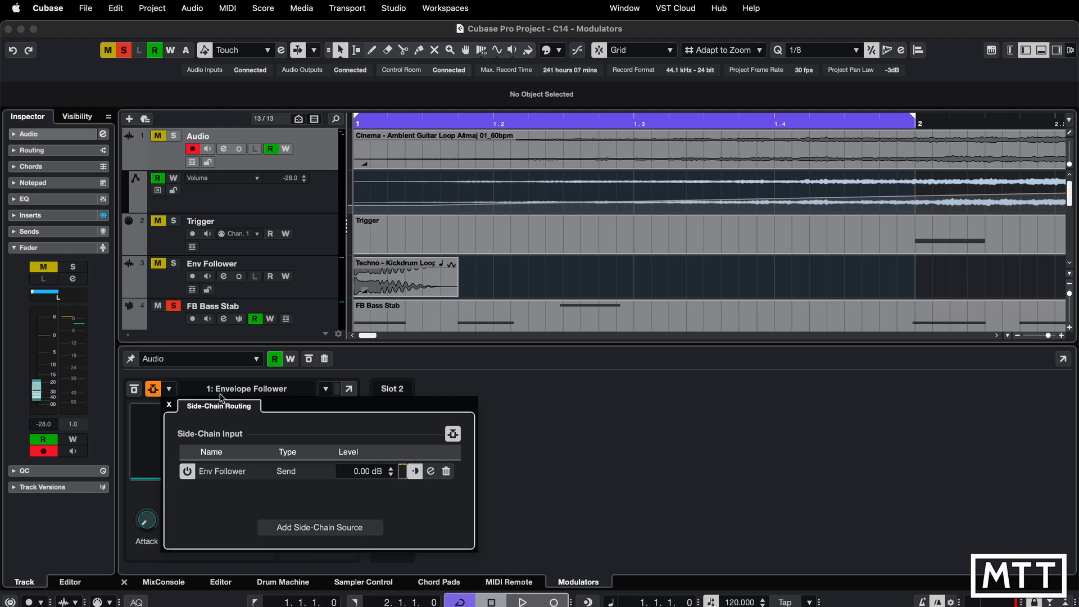
left_click(170, 404)
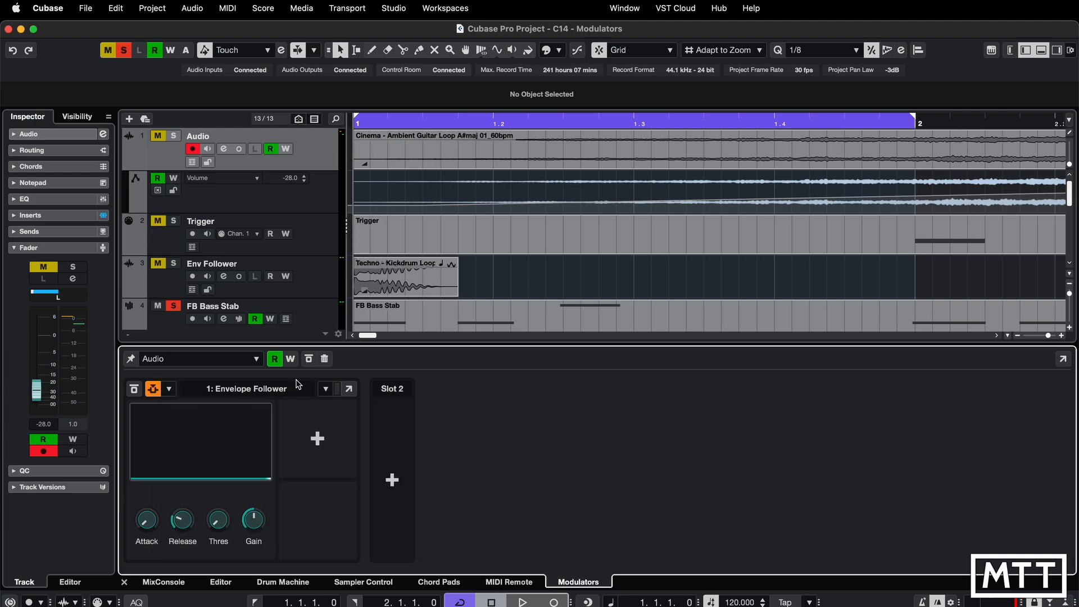
Solo the Env Follower track, play the side-chained modulation briefly, and deactivate the Envelope Follower's side-chaining.
left_click(156, 267)
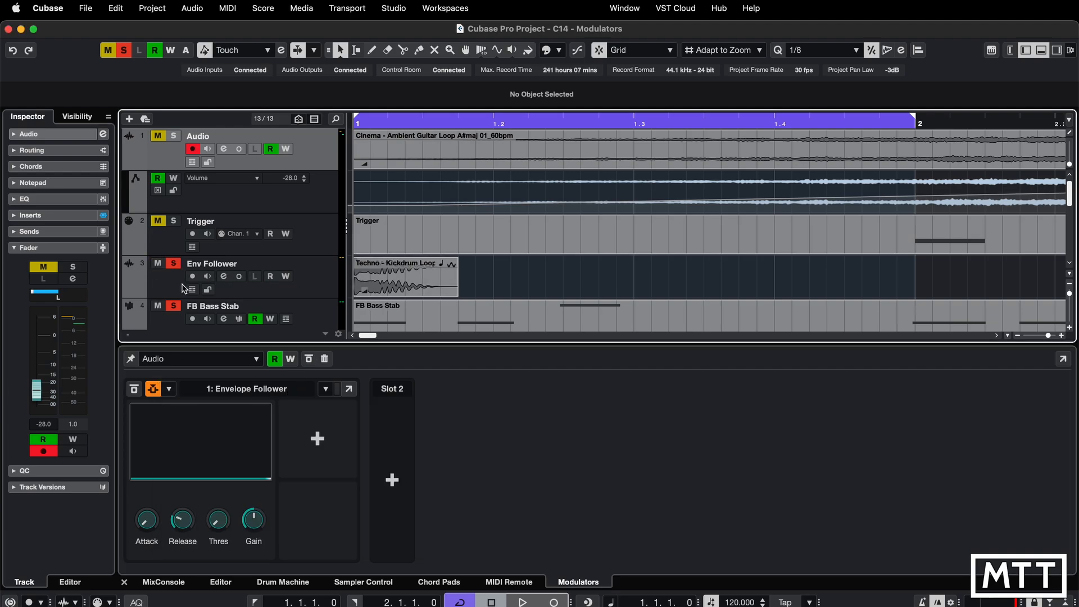
key("space")
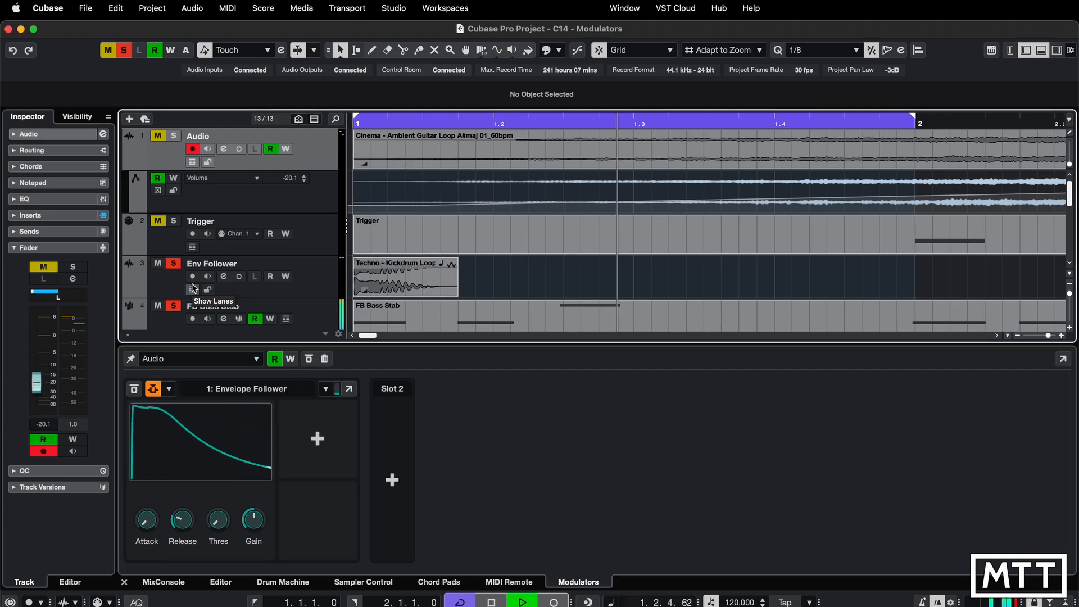
key("space")
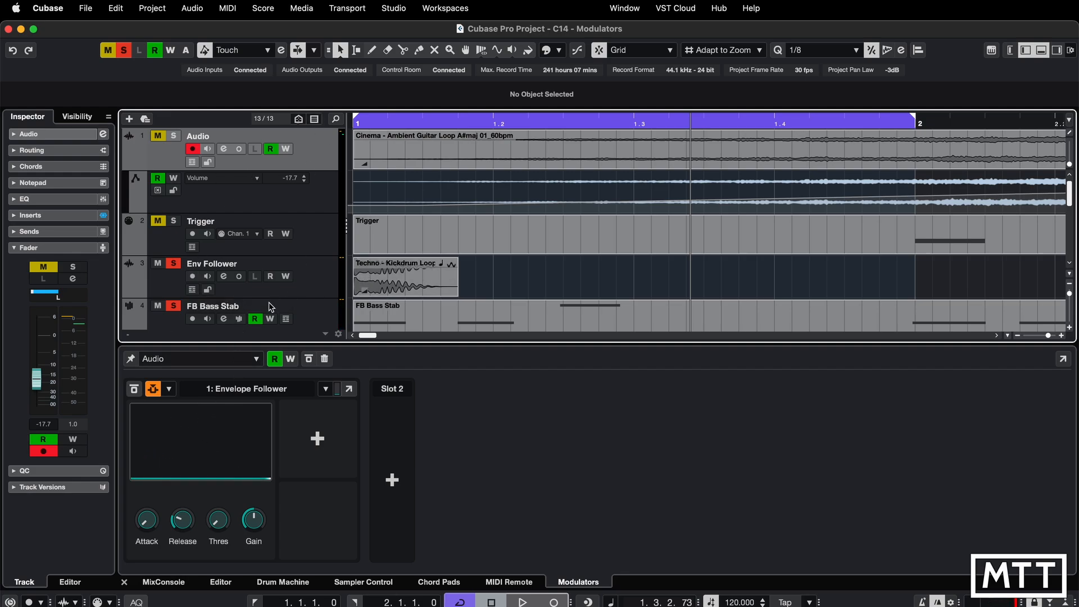
left_click(152, 389)
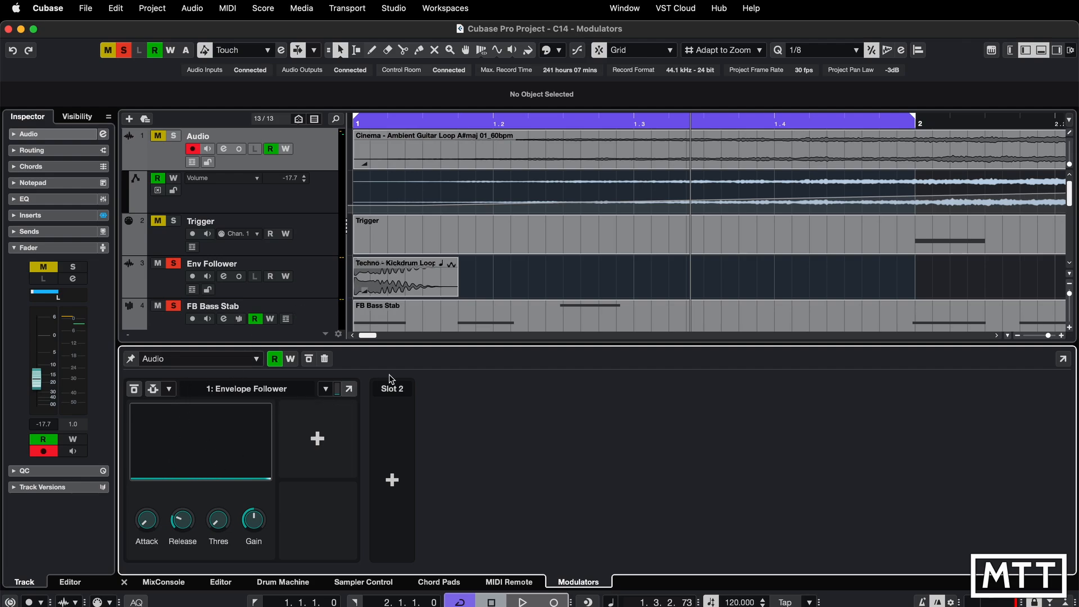
Set the Audio track's Envelope Follower Release to 100 and its Gain to maximum.
left_click(326, 389)
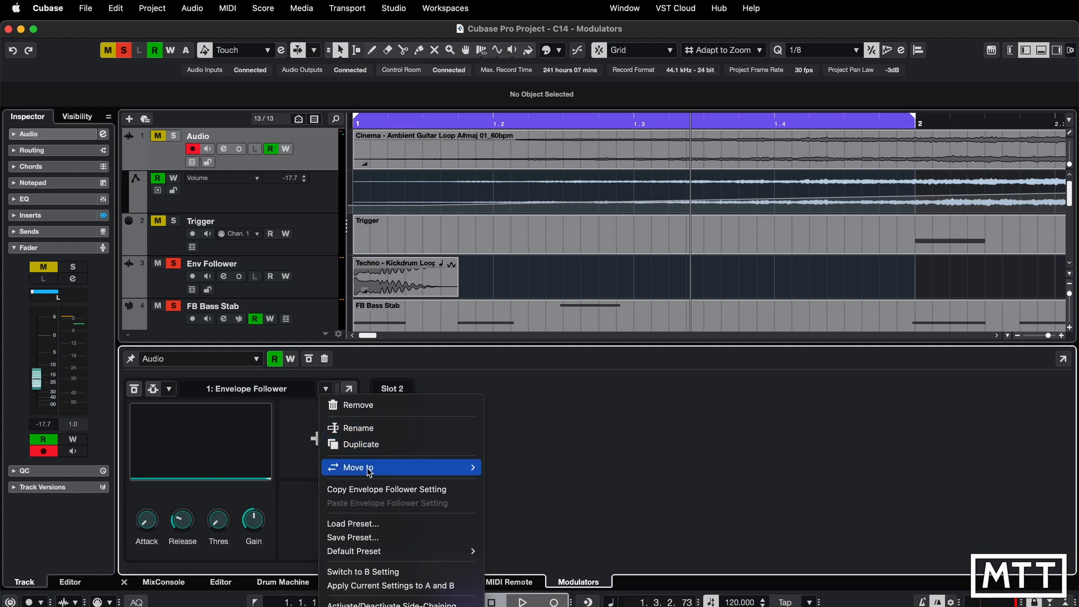
mouse_move(367, 470)
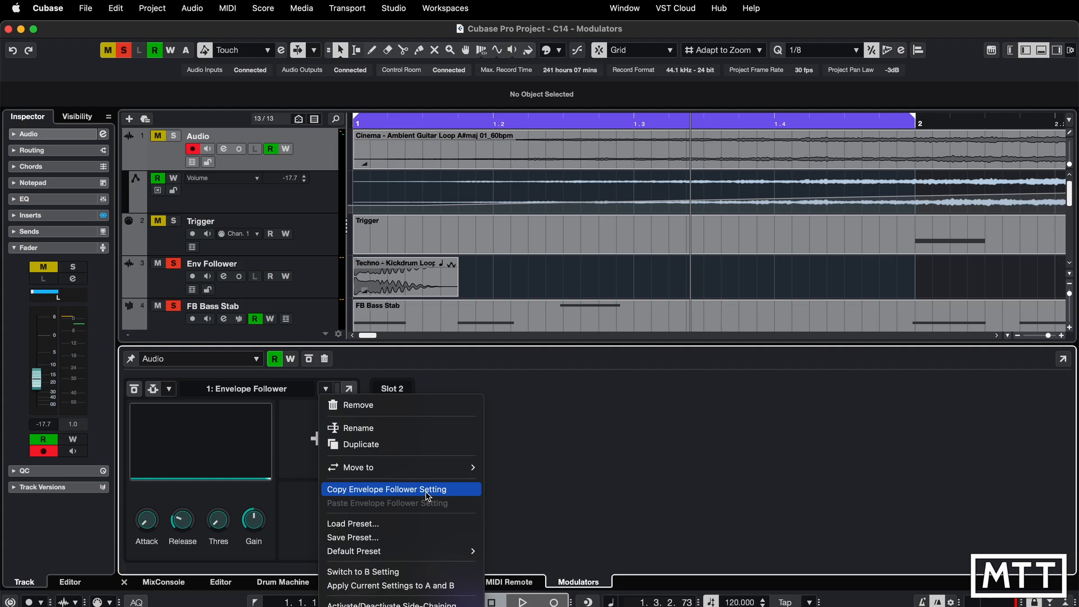
left_click(226, 496)
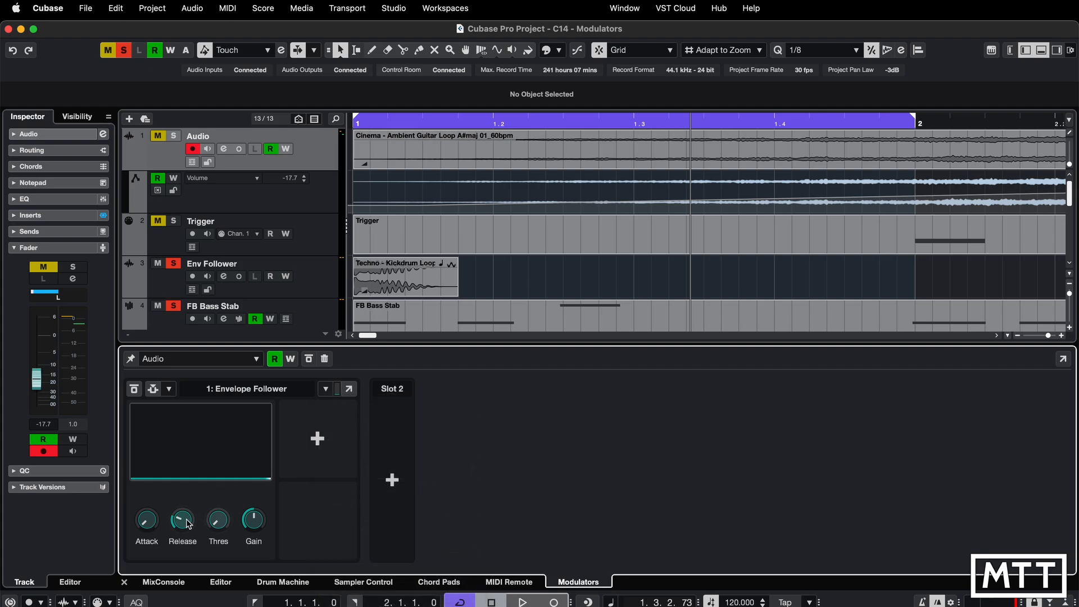
left_click_drag(187, 524, 187, 436)
left_click_drag(254, 521, 268, 389)
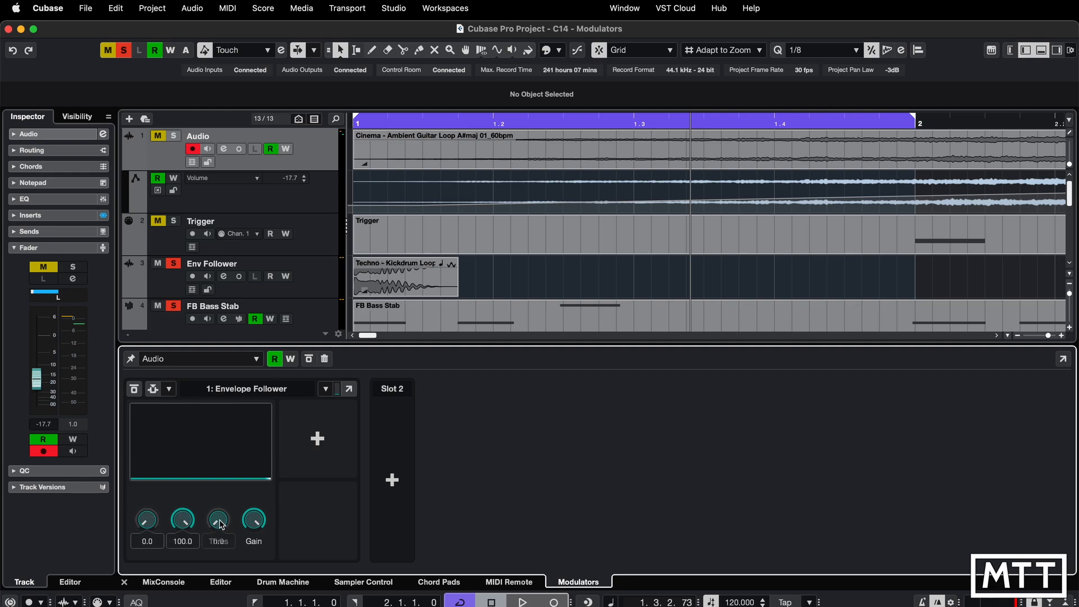
Copy the Audio track's Envelope Follower setting and paste it onto the Env Follower track's Envelope Follower.
left_click(326, 389)
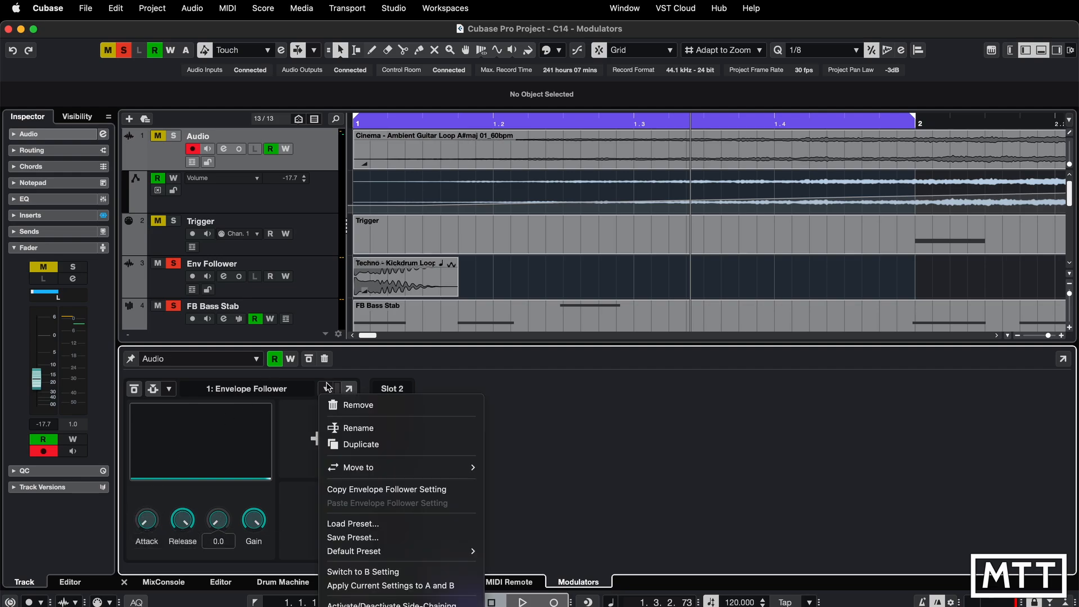
left_click(380, 494)
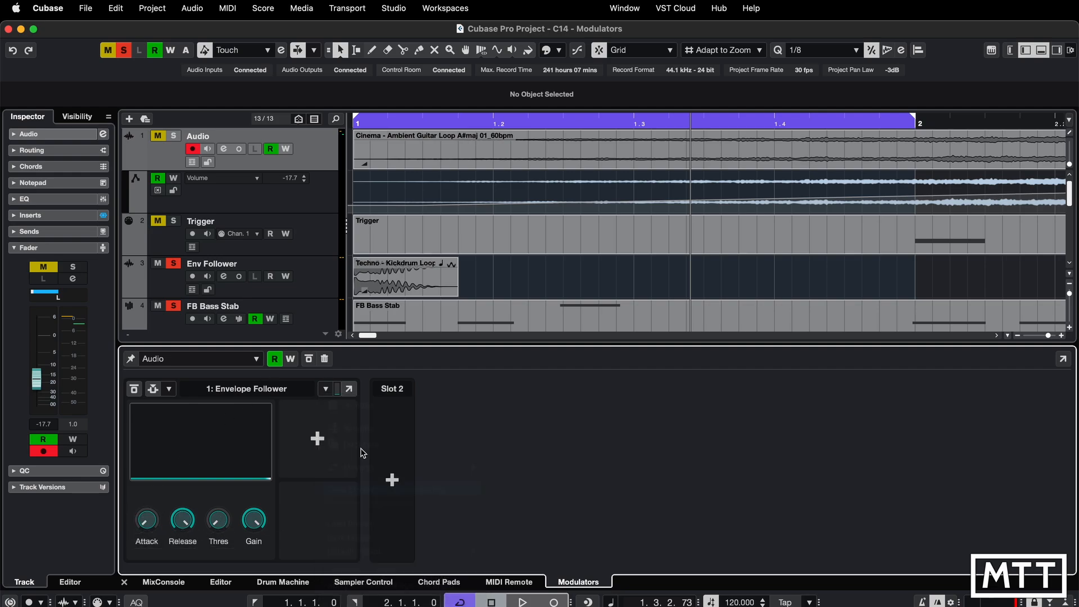
left_click(325, 290)
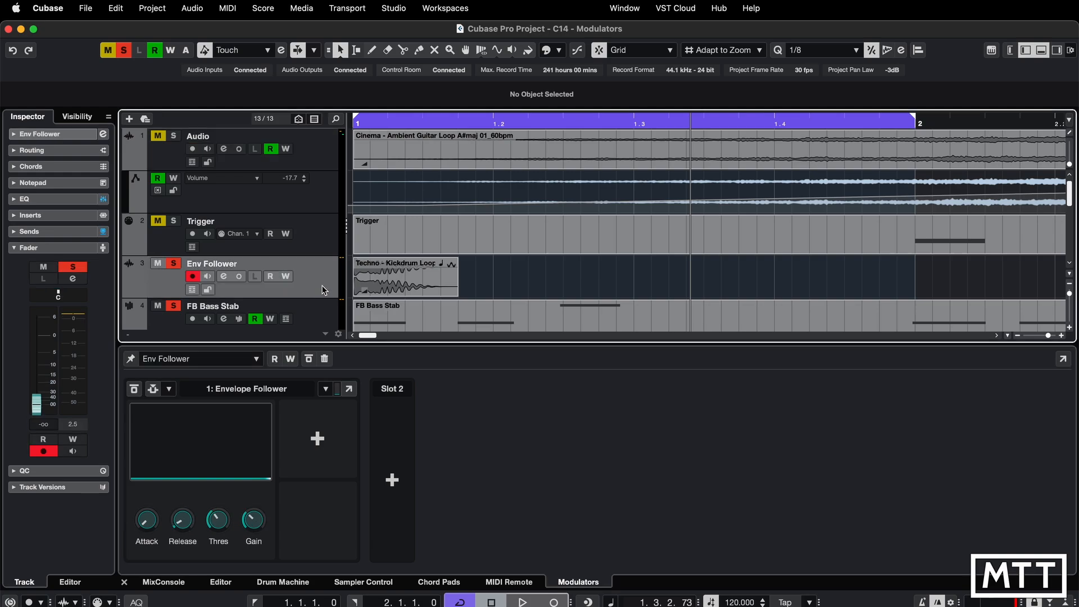
left_click(325, 389)
left_click(346, 502)
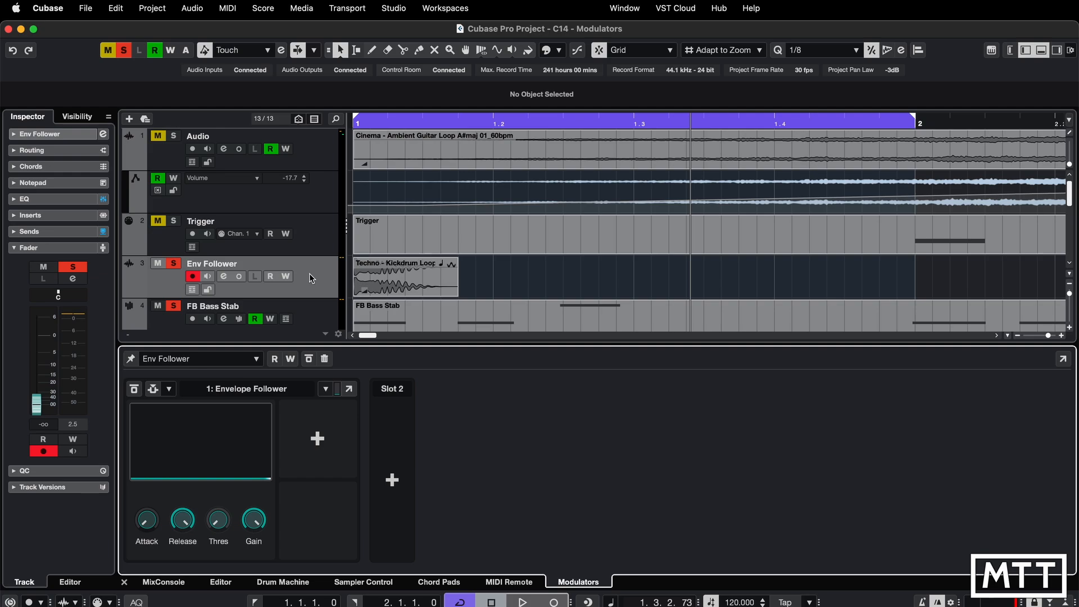
Switch the Audio track's Envelope Follower to its B setting and set the Gain there to -20.
left_click(318, 158)
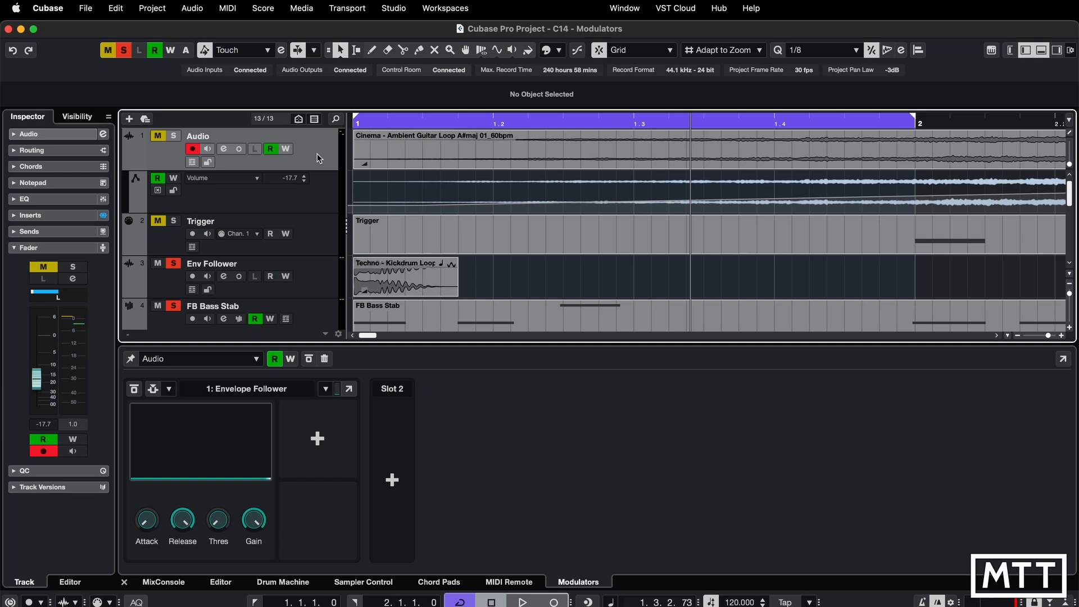
left_click(325, 389)
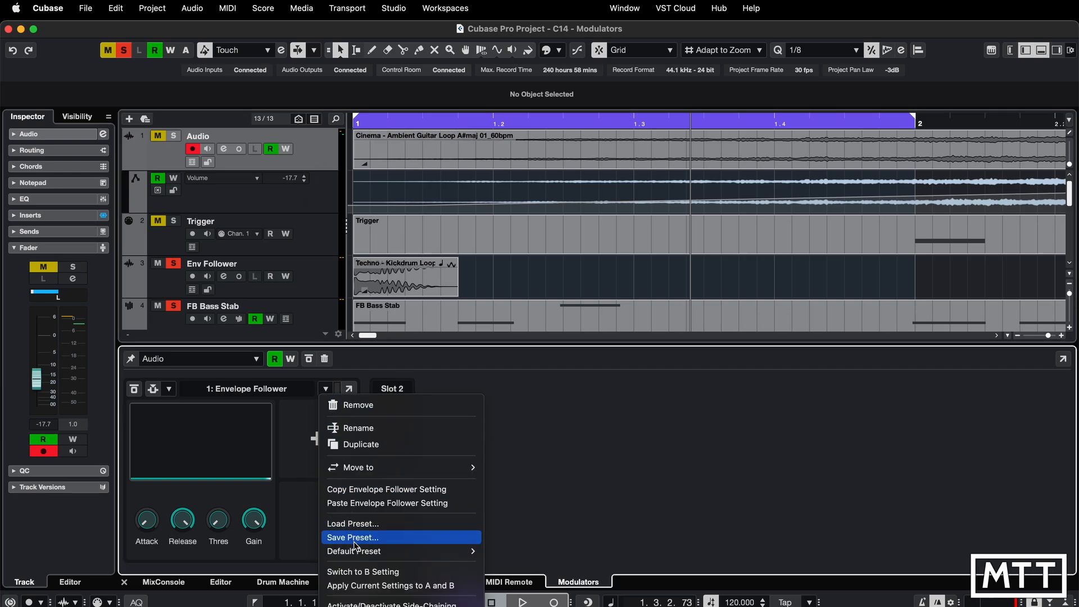
mouse_move(357, 556)
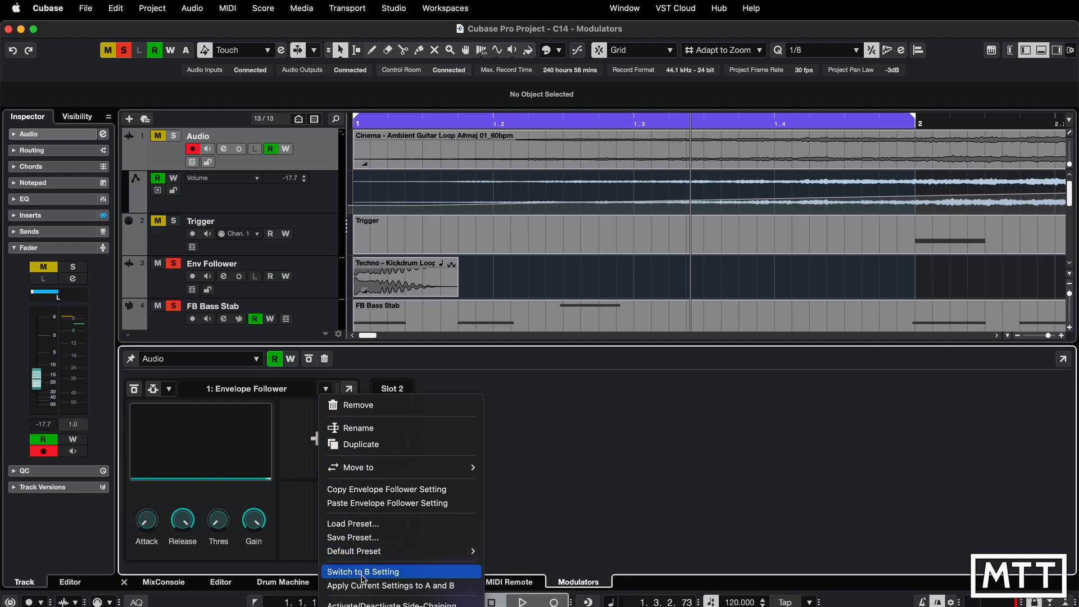
left_click(362, 572)
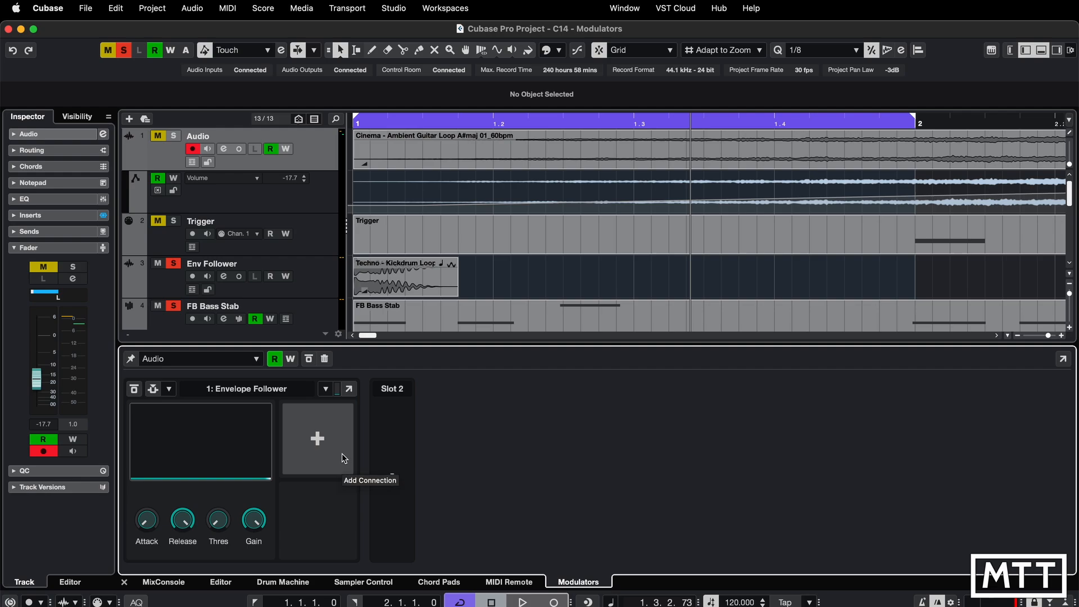
left_click(325, 389)
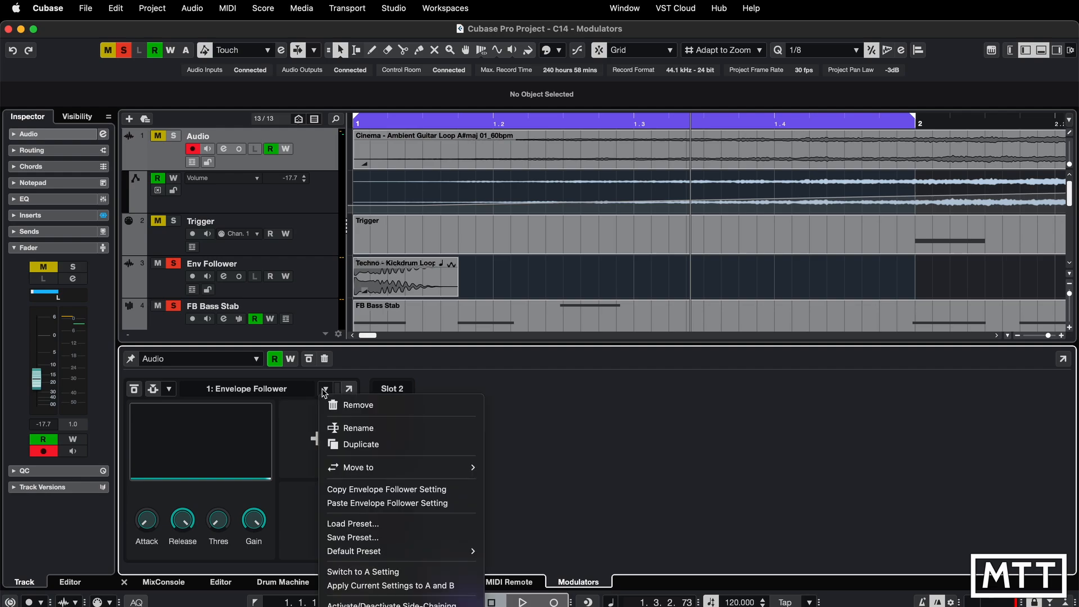
left_click(297, 543)
left_click_drag(257, 521, 256, 560)
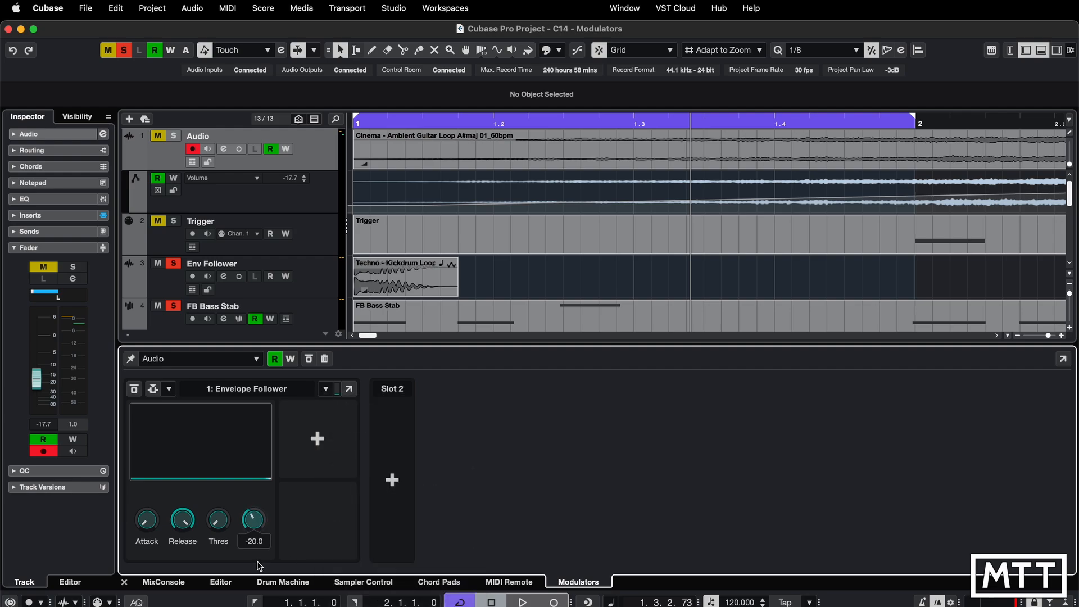
Compare the Envelope Follower's A and B settings by switching between them, return to A, and reduce its Gain.
left_click(324, 389)
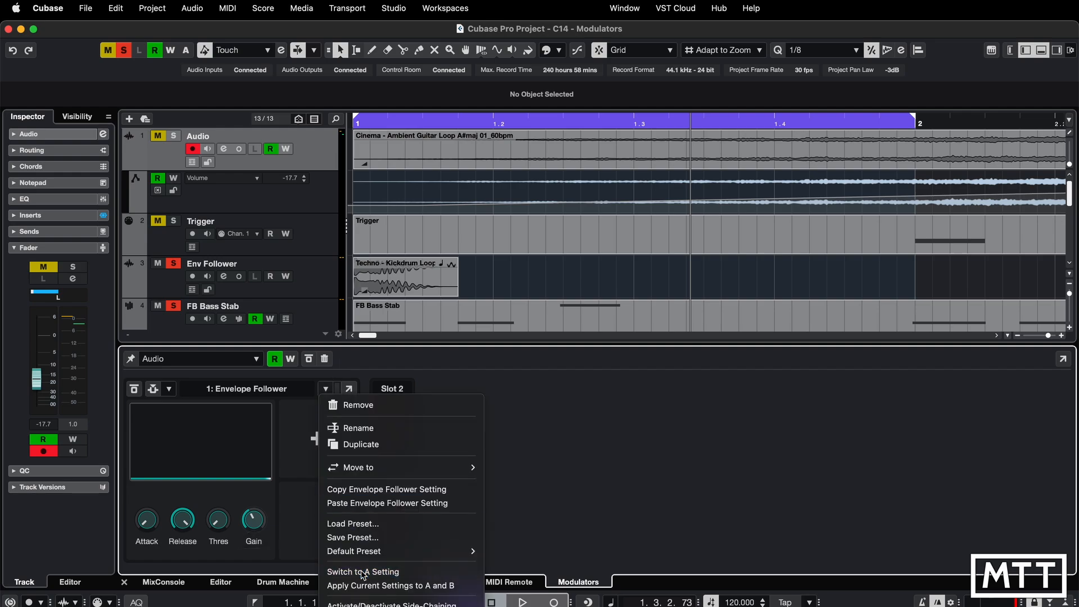
left_click(363, 573)
left_click(325, 389)
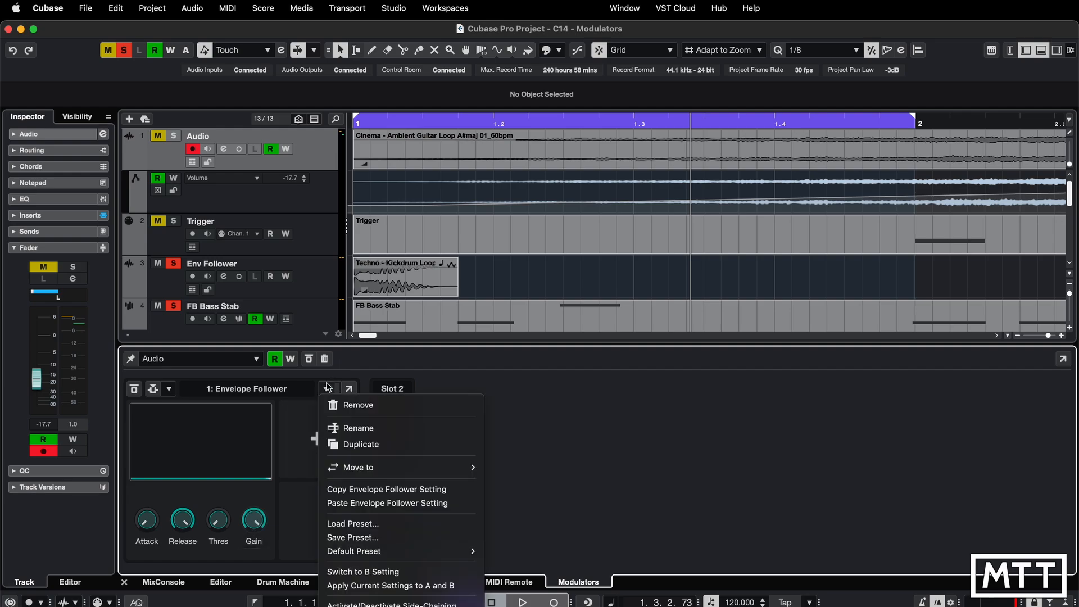
left_click(361, 572)
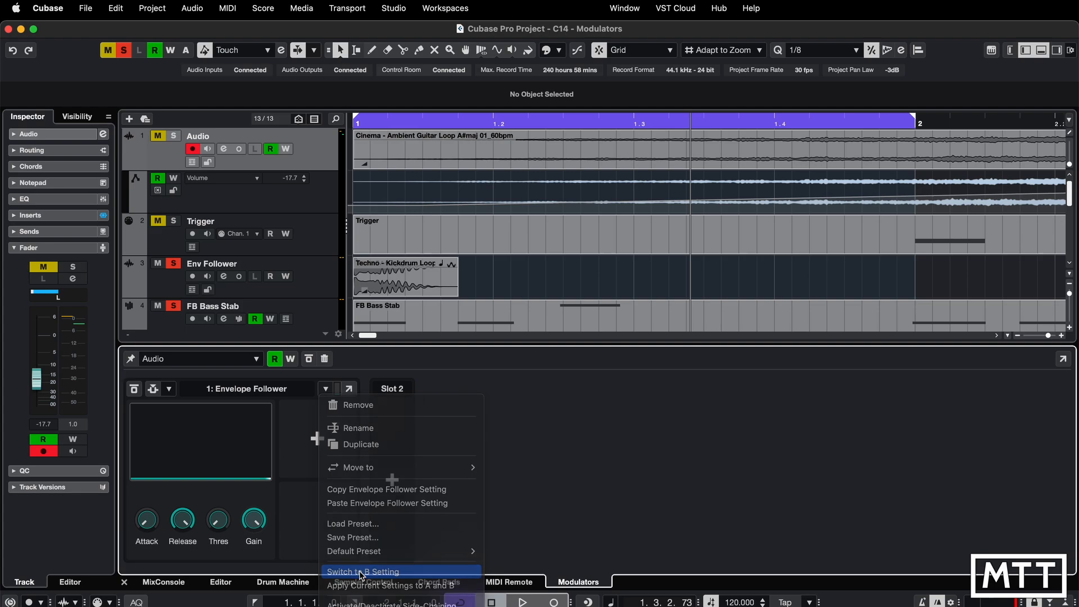
left_click(325, 390)
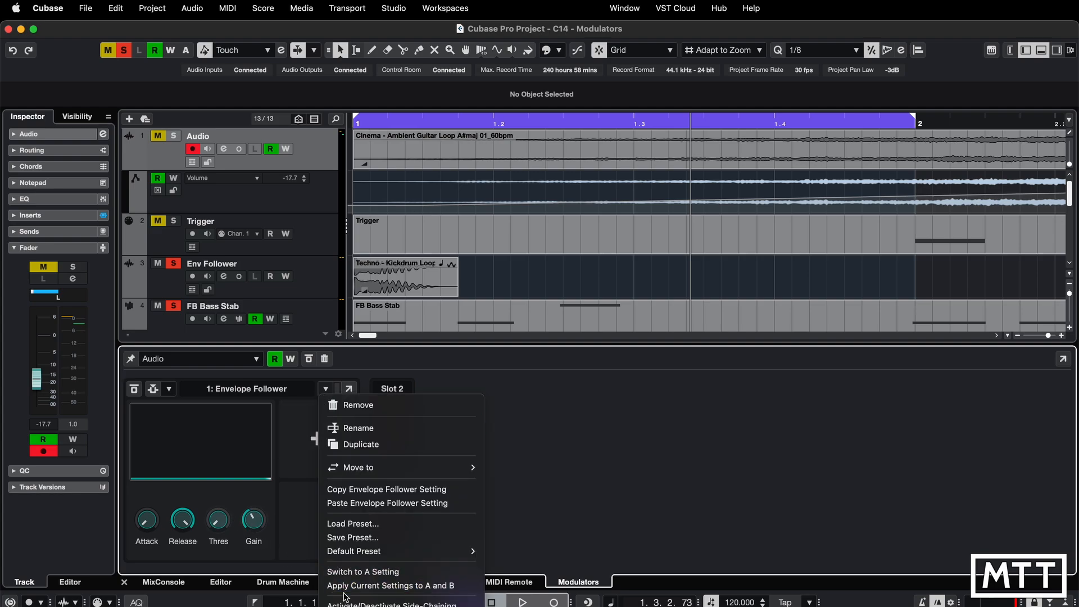
left_click(365, 571)
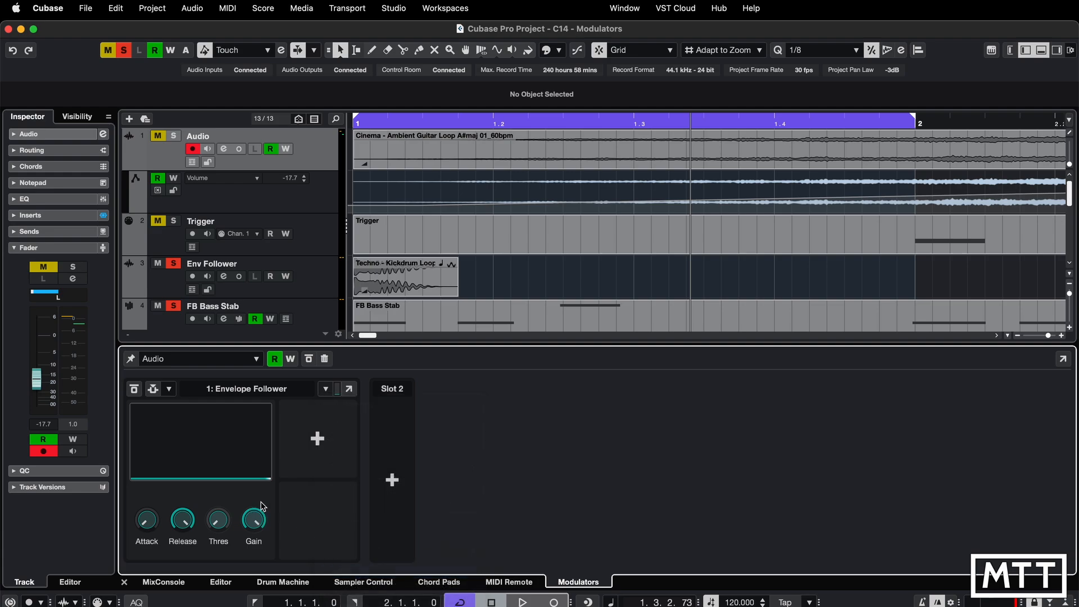
left_click_drag(256, 533, 262, 574)
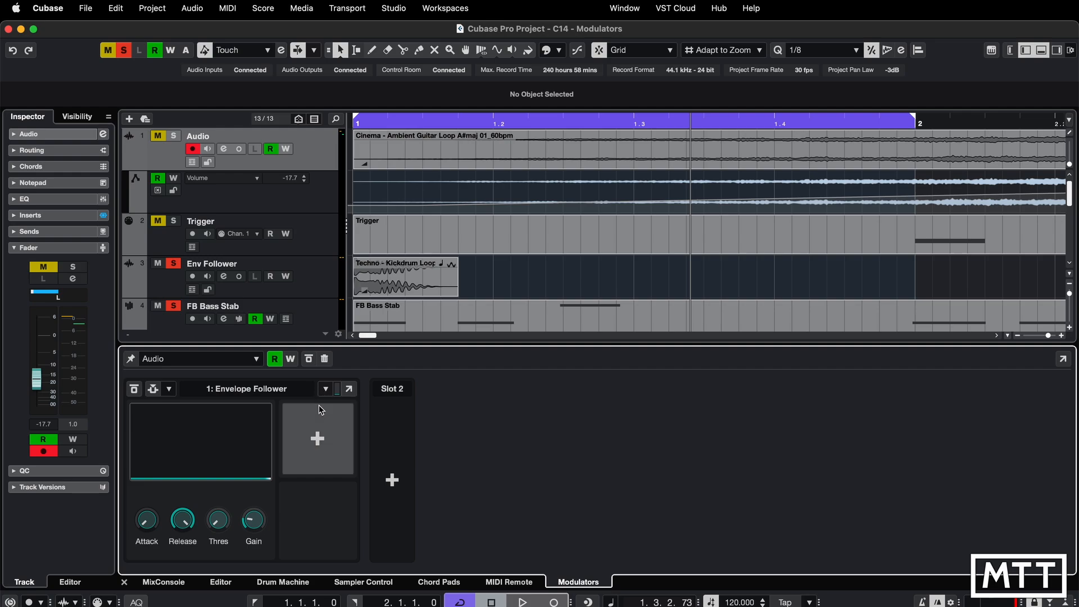
Activate side-chaining for the Audio track's Envelope Follower and deactivate it again.
left_click(326, 390)
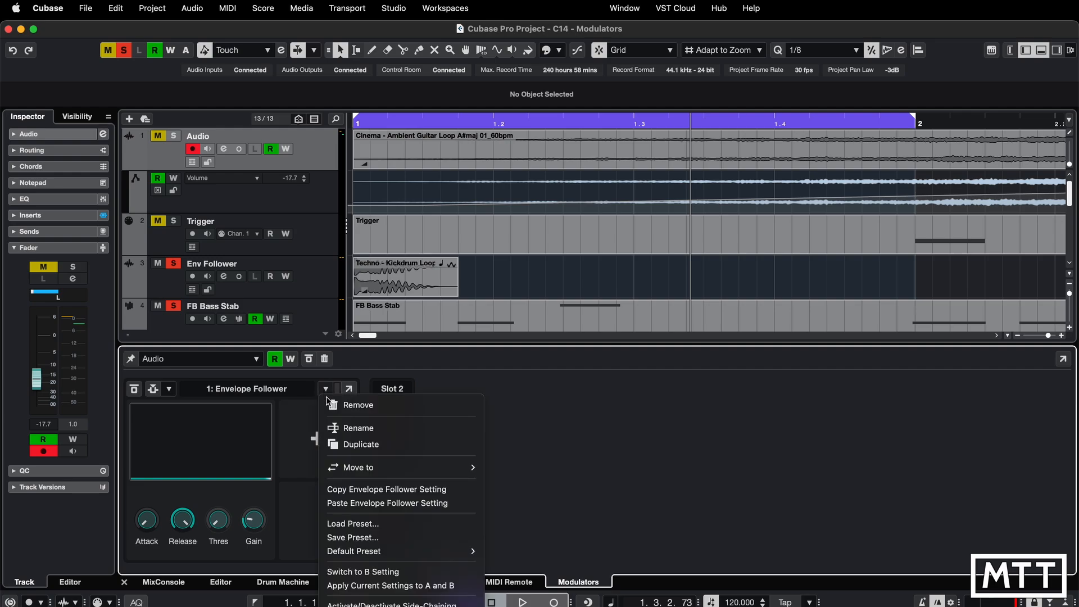
left_click(349, 572)
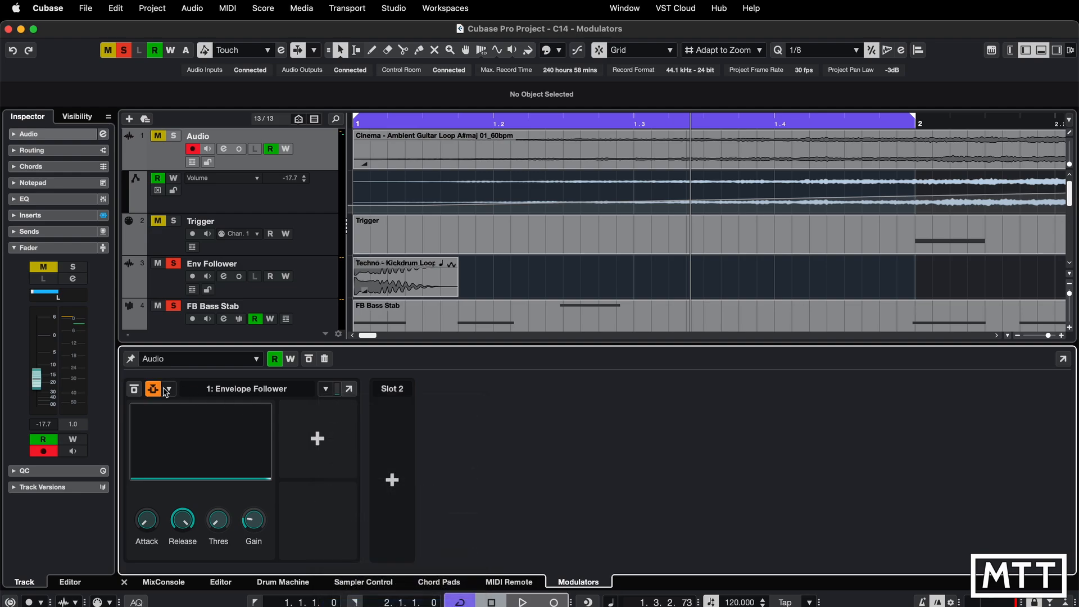
left_click(326, 390)
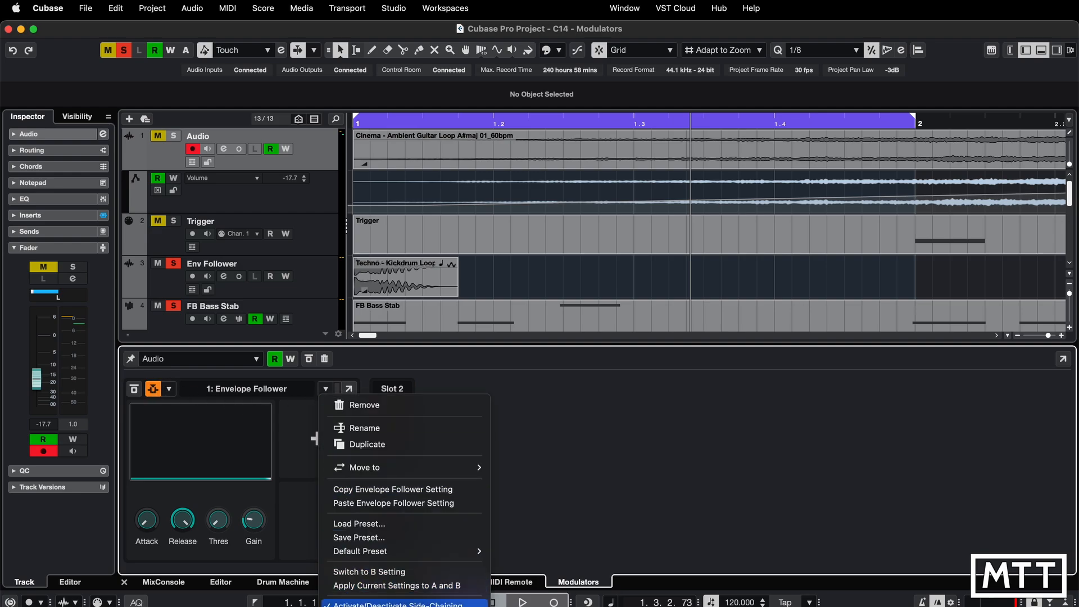
left_click(337, 602)
left_click(326, 388)
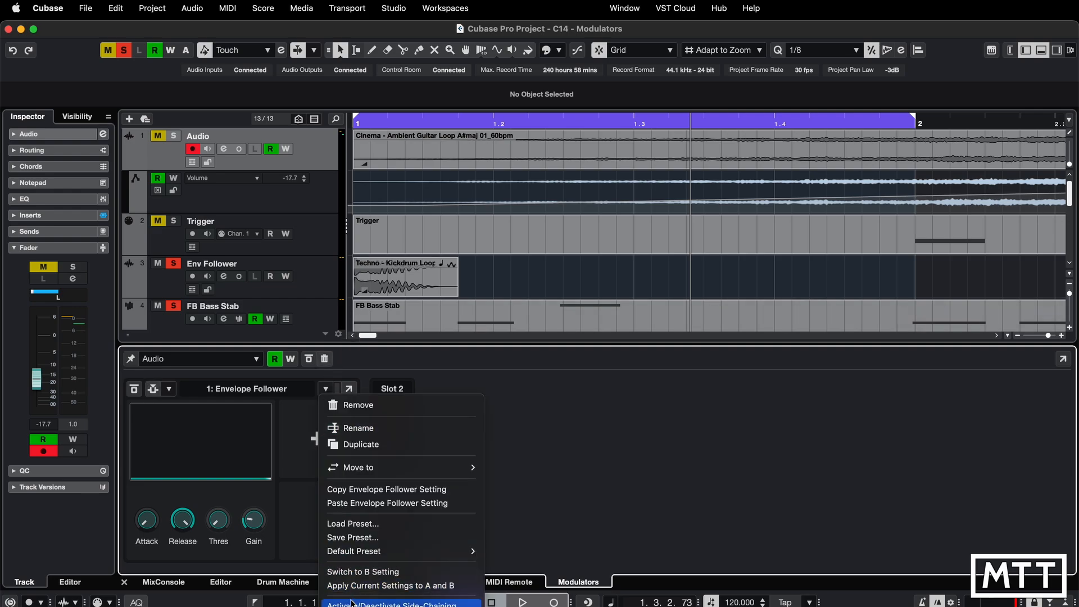
left_click(351, 604)
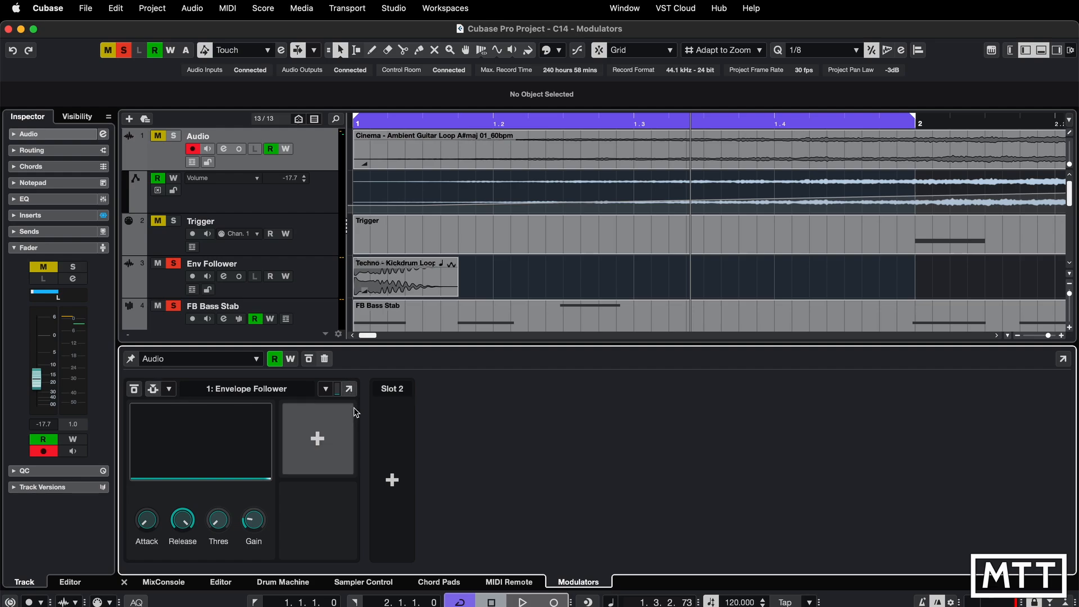
View the Audio track's Envelope Follower in its own plug-in window, reposition the window and close it.
left_click(349, 388)
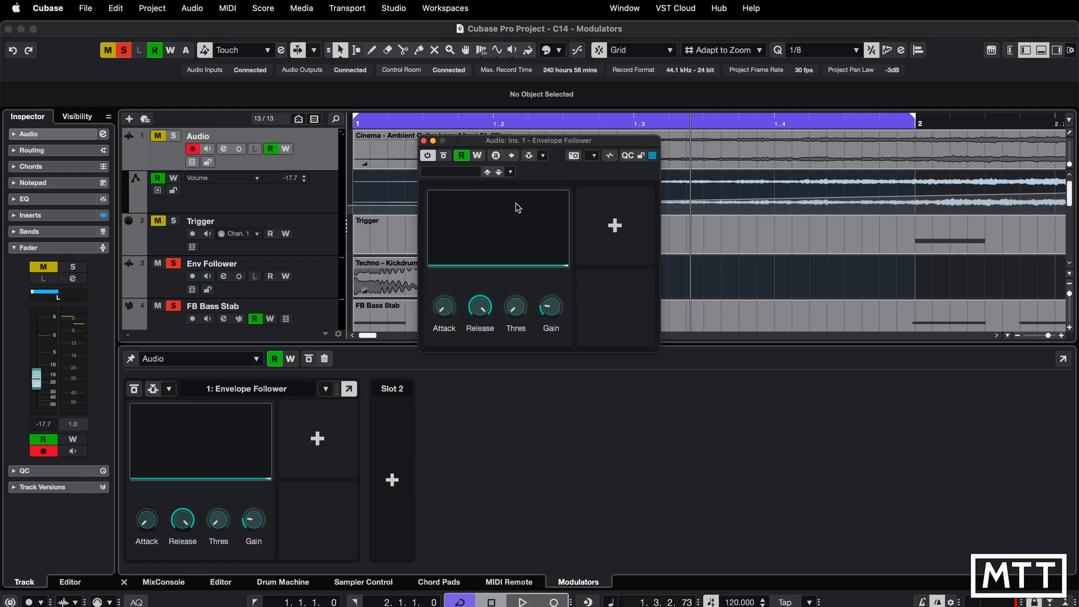
left_click_drag(503, 146, 473, 128)
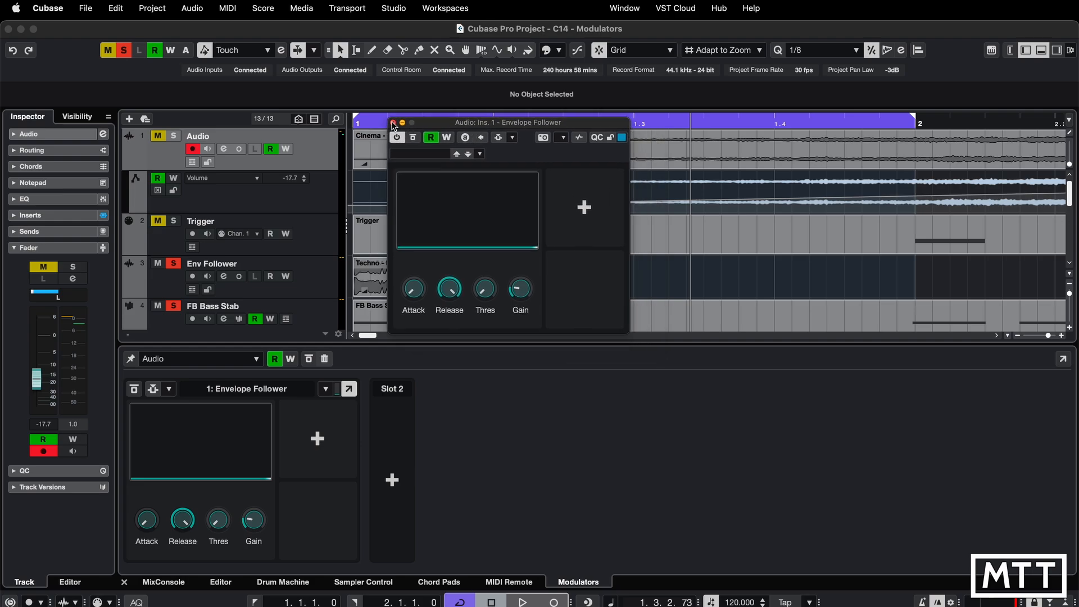
left_click(393, 123)
View the FB Bass Stab track's modulators in a separate window, widen it to show the fourth modulator and close it.
left_click(318, 313)
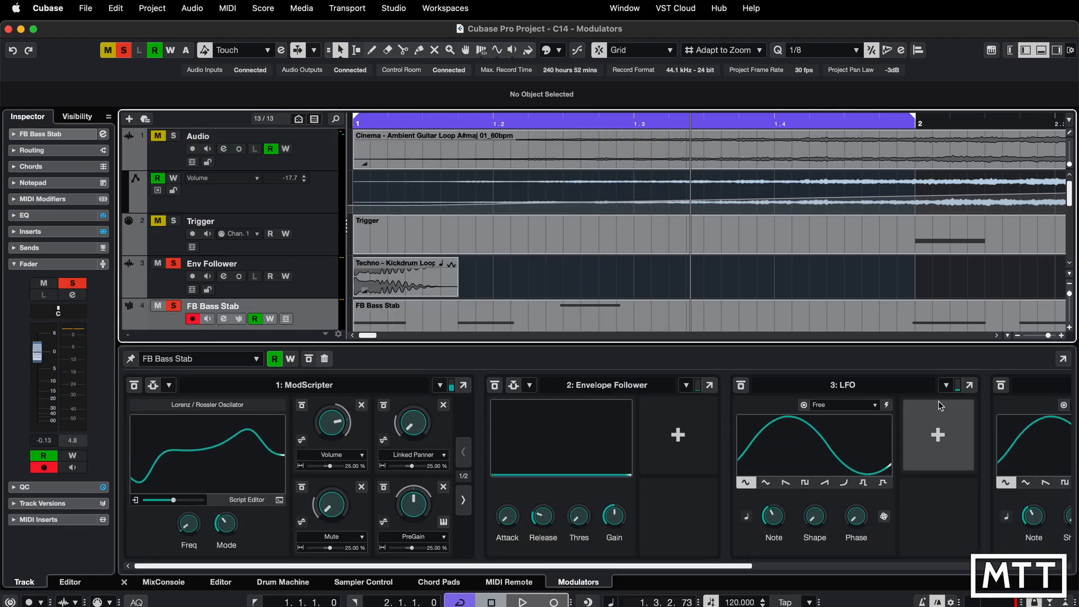
left_click(1063, 359)
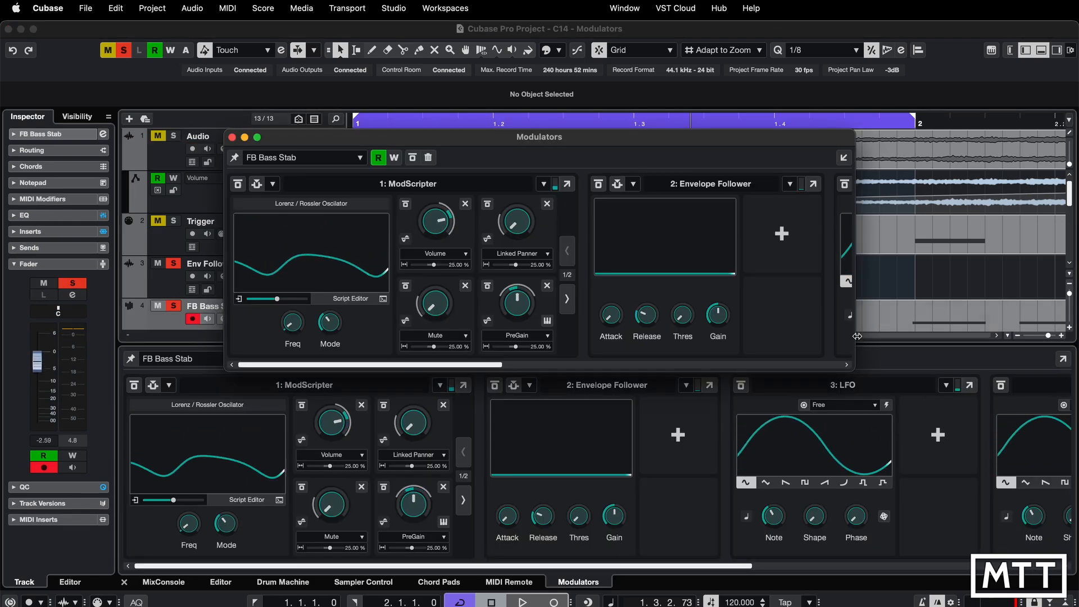
left_click_drag(855, 324, 1001, 325)
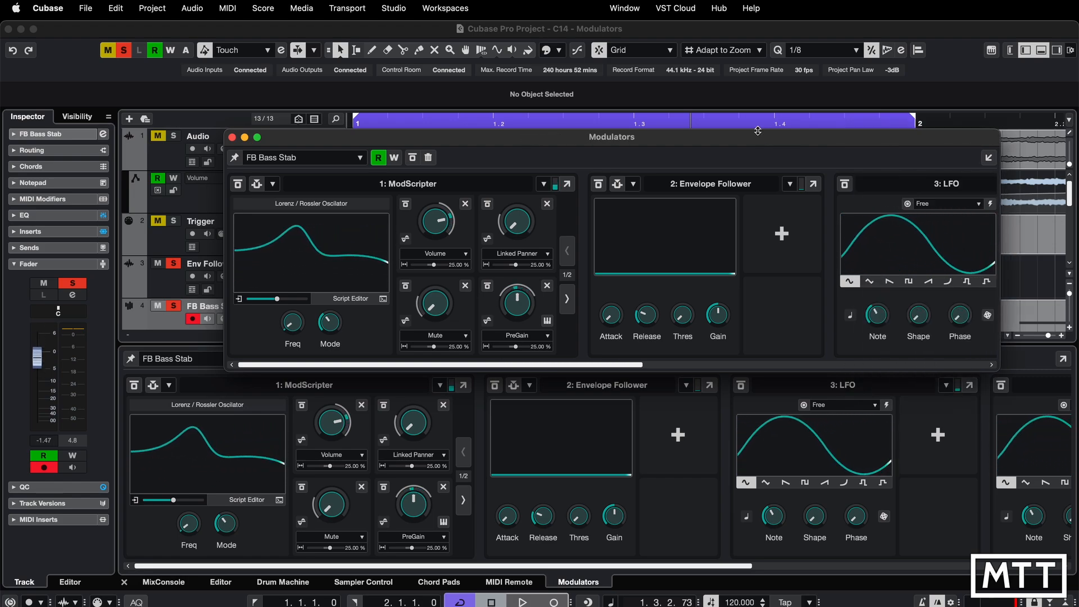
left_click_drag(757, 136, 625, 99)
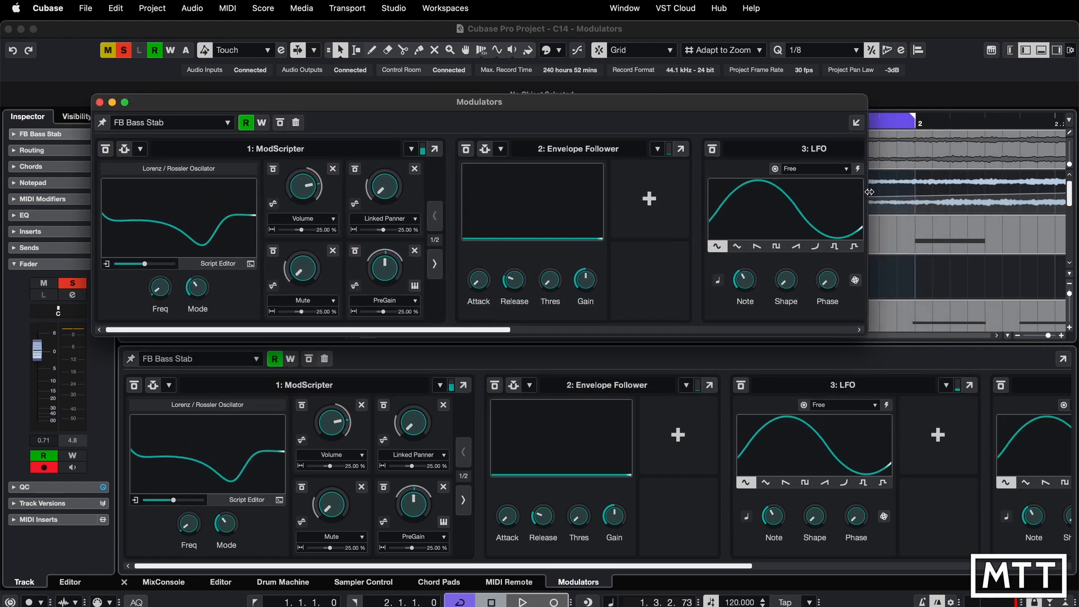
left_click_drag(868, 214, 1074, 213)
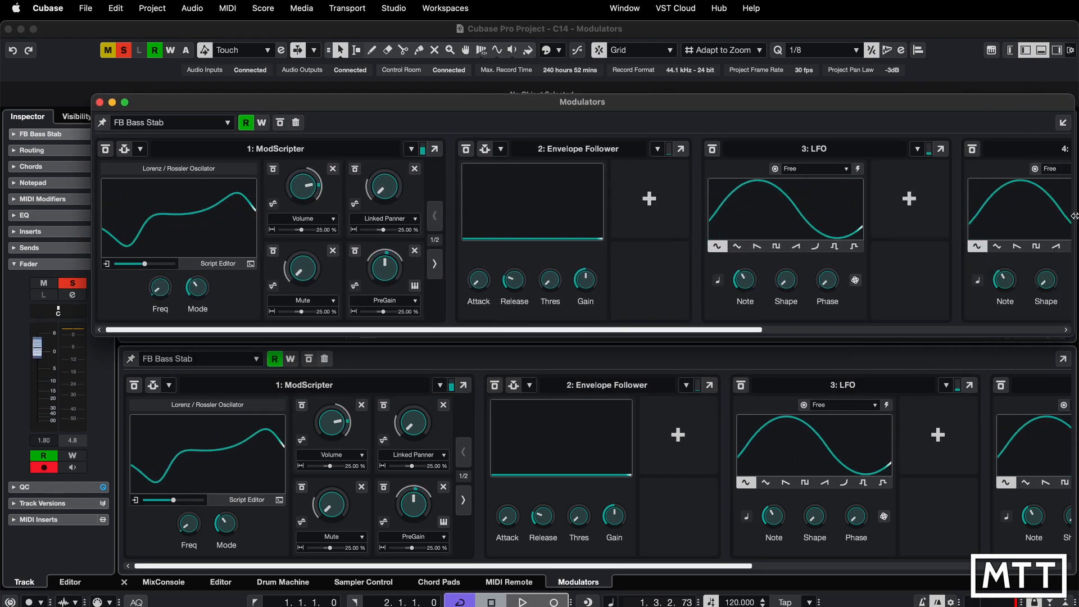
left_click_drag(852, 107, 796, 78)
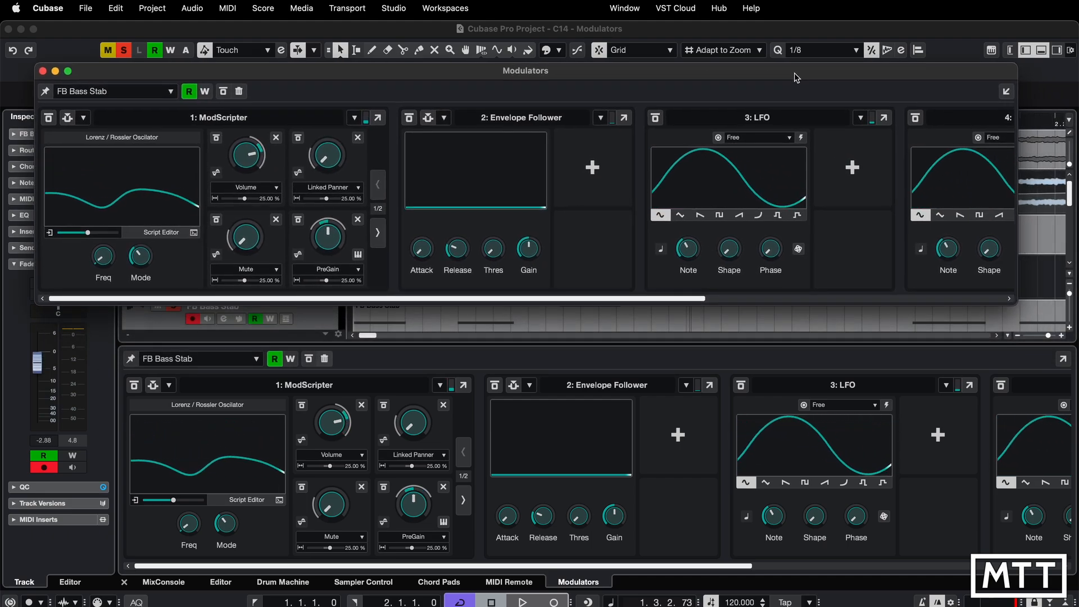
left_click_drag(1017, 159, 1077, 159)
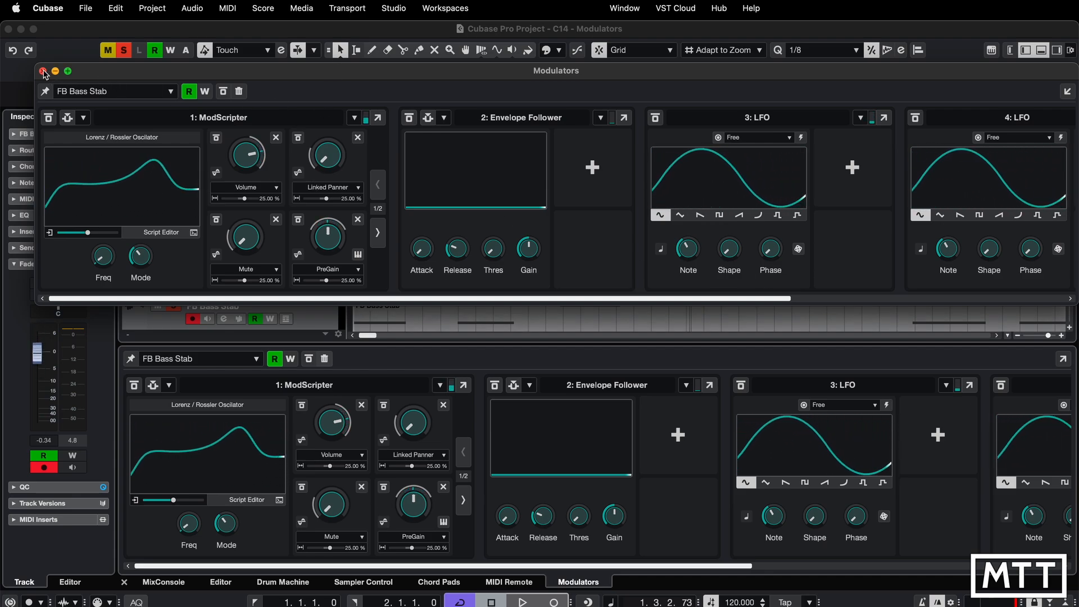
left_click(42, 71)
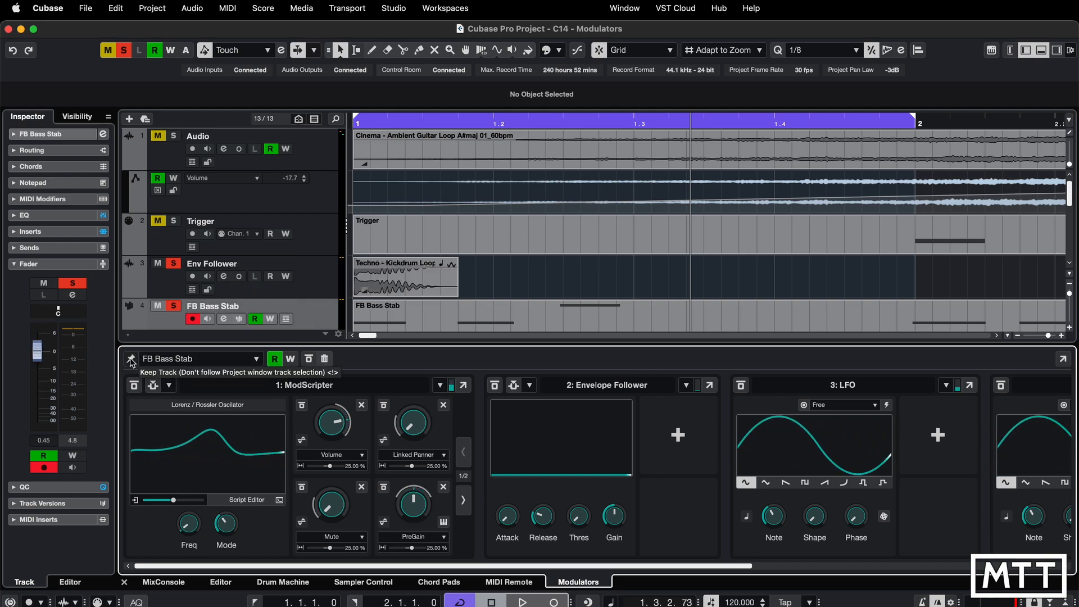
Select the tracks up to Audio and return to FB Bass Stab to examine how the modulators follow the track selection.
left_click(319, 282)
left_click(318, 231)
left_click(319, 188)
left_click(321, 162)
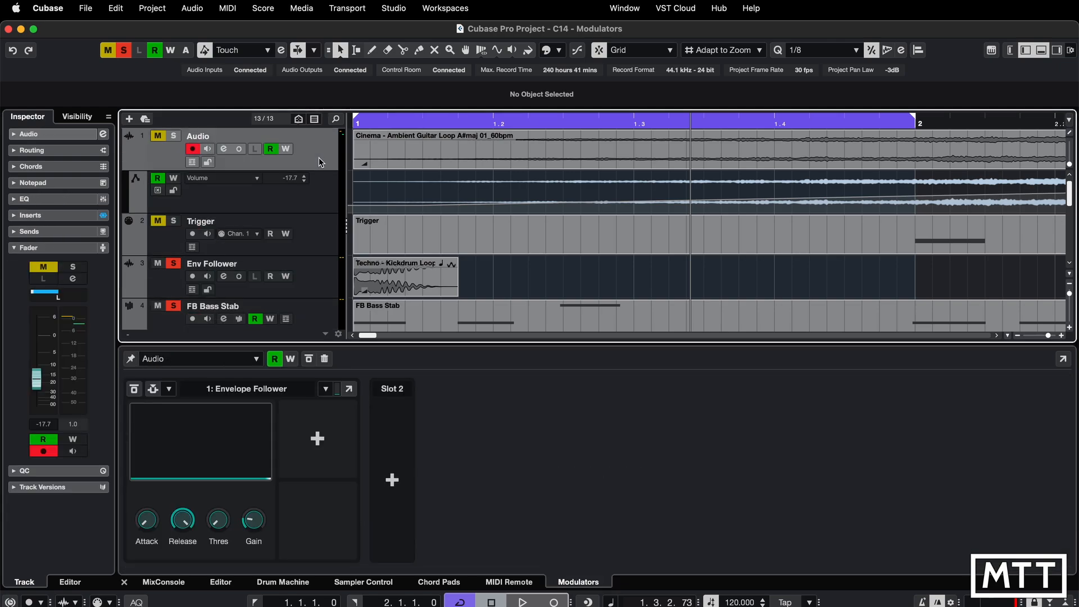
left_click(316, 235)
left_click(316, 302)
Lock the modulators display to FB Bass Stab and test it by selecting the Audio, Trigger and Env Follower tracks.
left_click(131, 359)
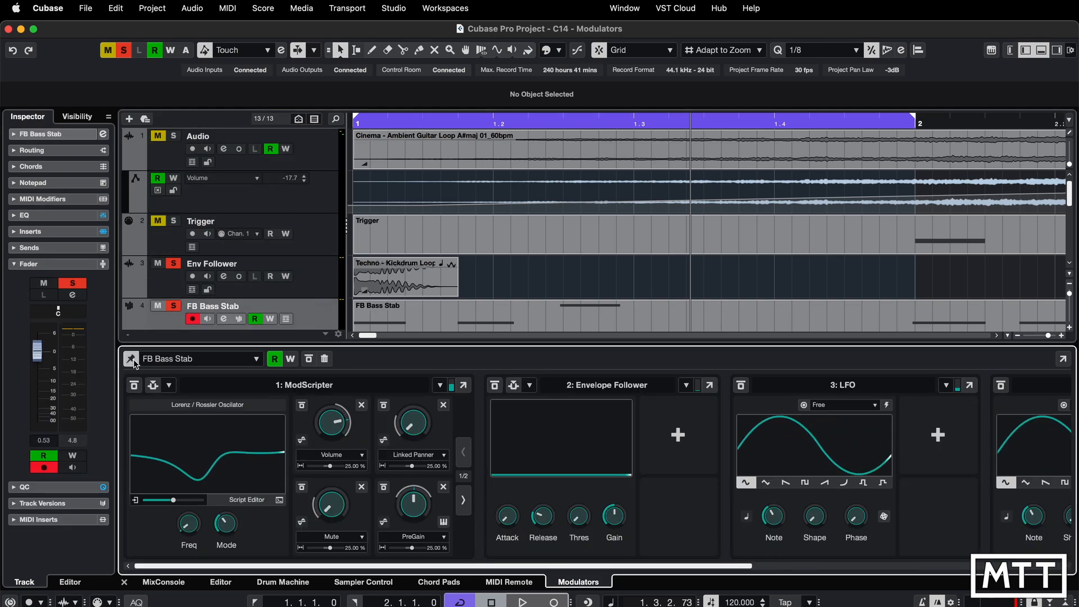
left_click(319, 156)
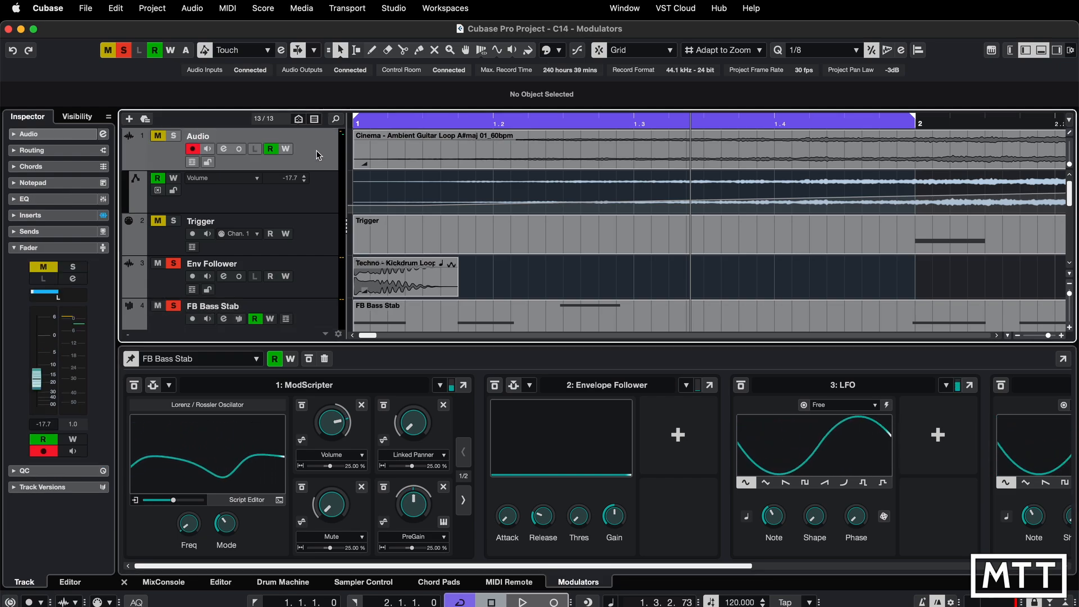
left_click(325, 245)
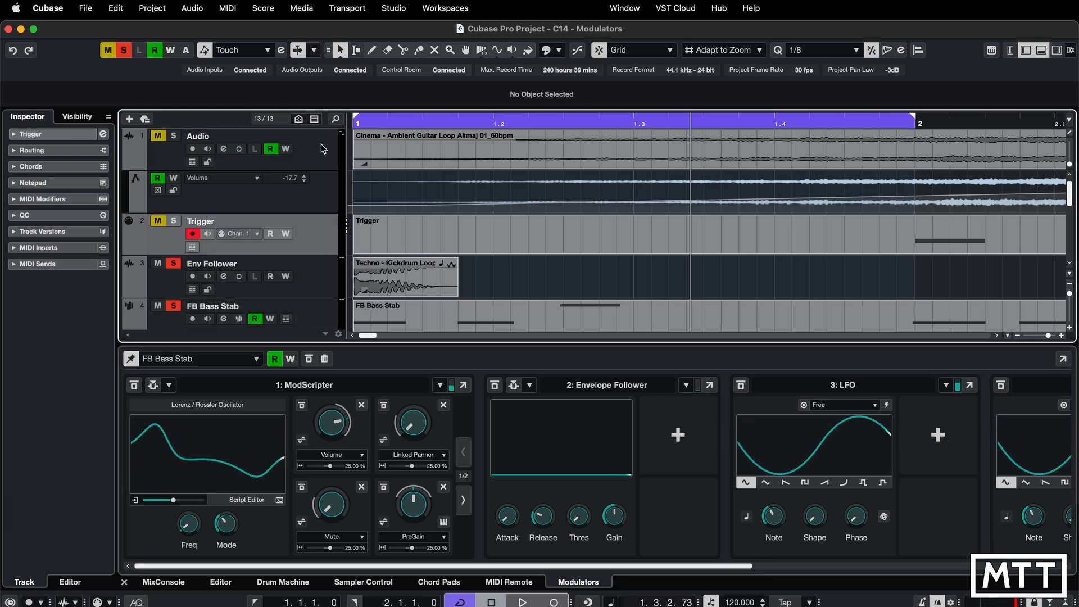
left_click(324, 149)
left_click(319, 243)
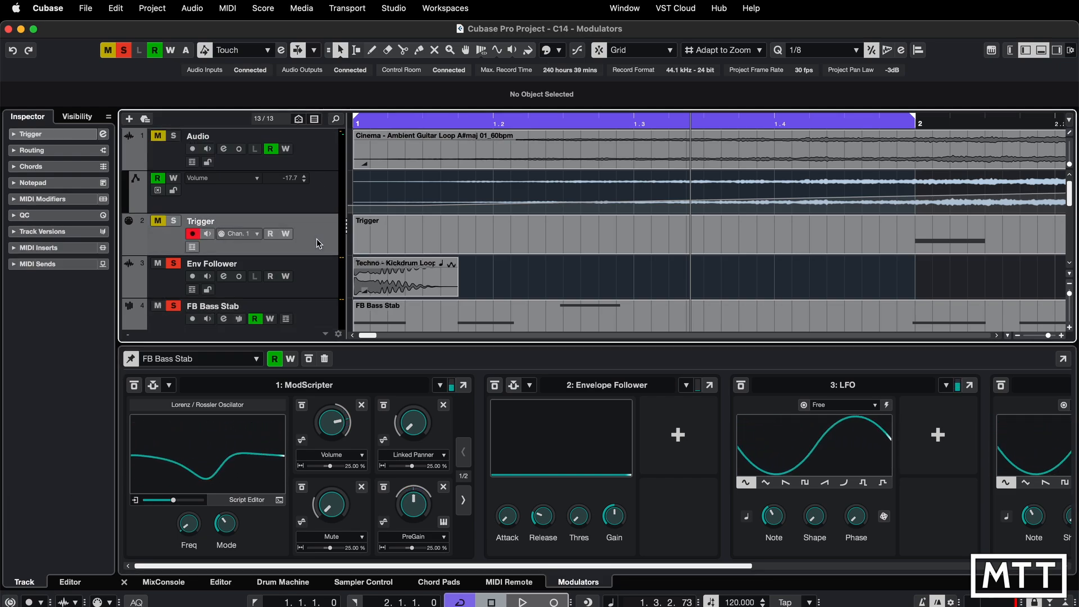
left_click(316, 278)
left_click(318, 164)
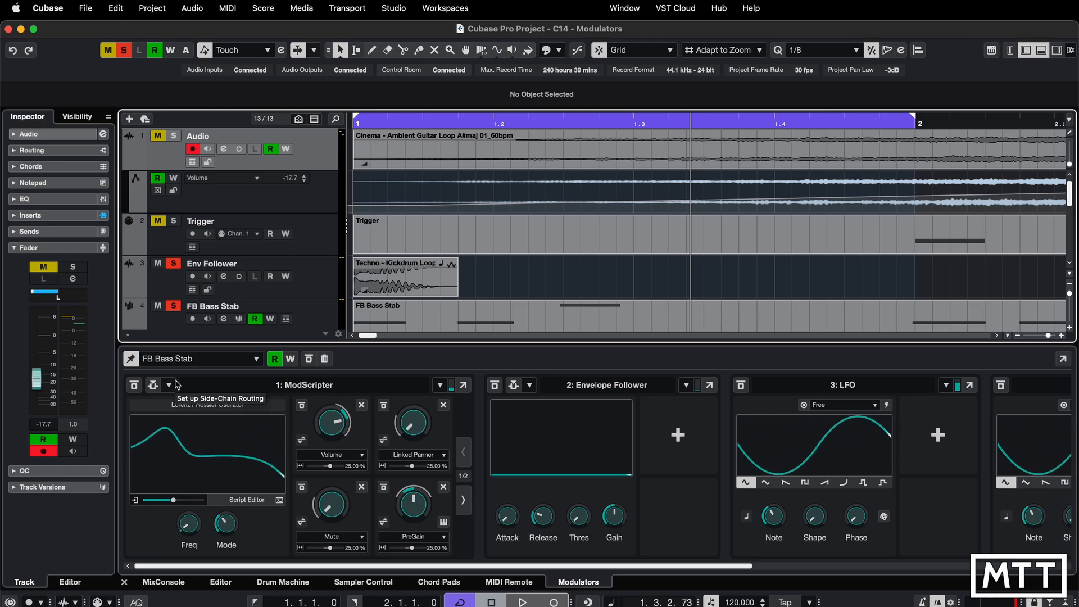
Switch the locked modulators display to the Env Follower track and to the Noise Terrorism track.
left_click(257, 360)
left_click(187, 437)
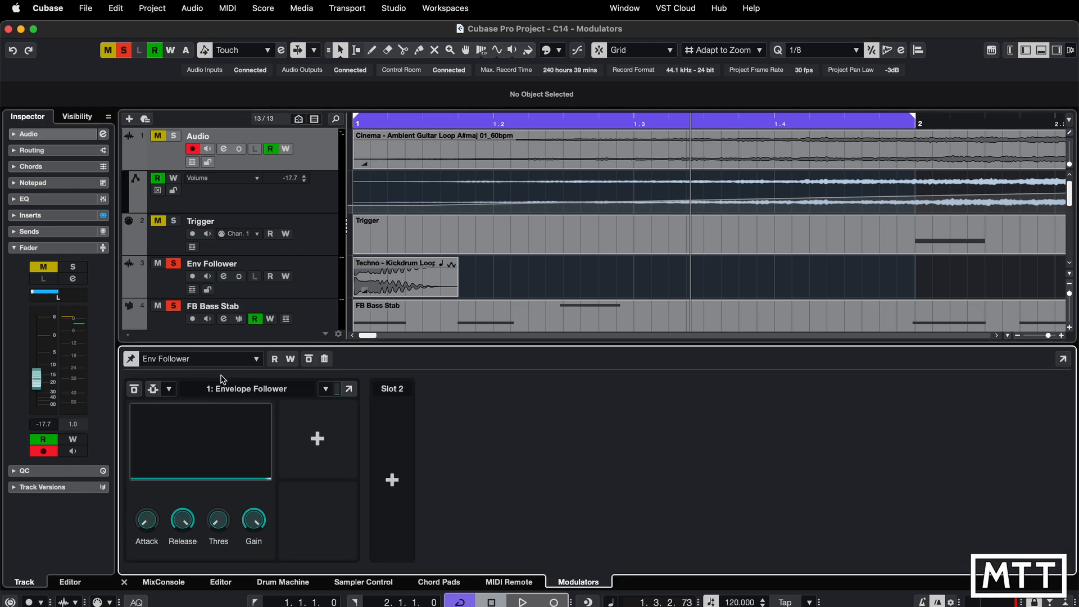
left_click(224, 365)
left_click(209, 462)
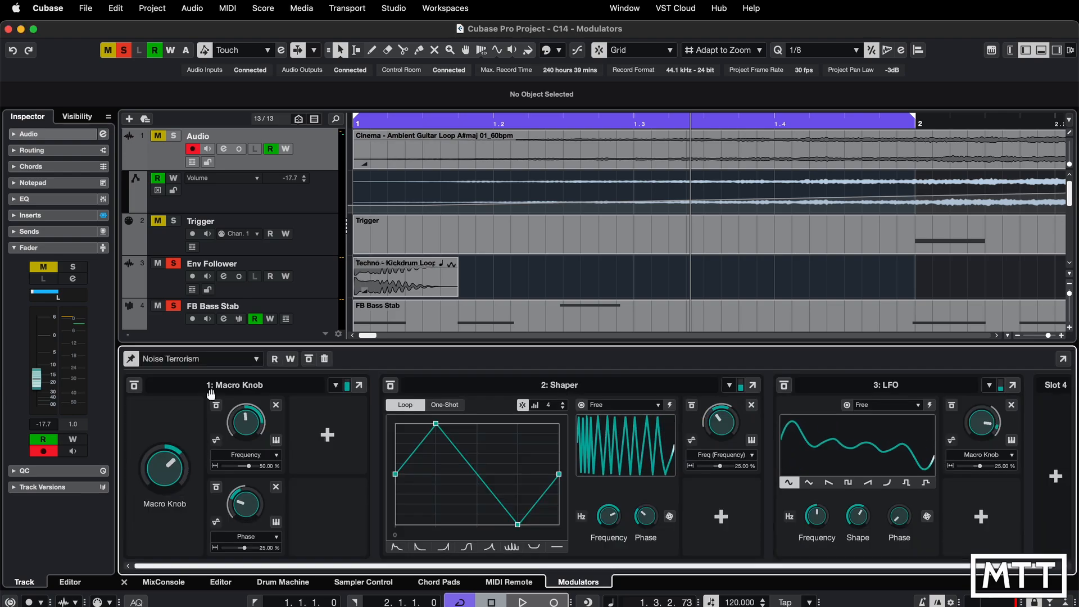
left_click(217, 365)
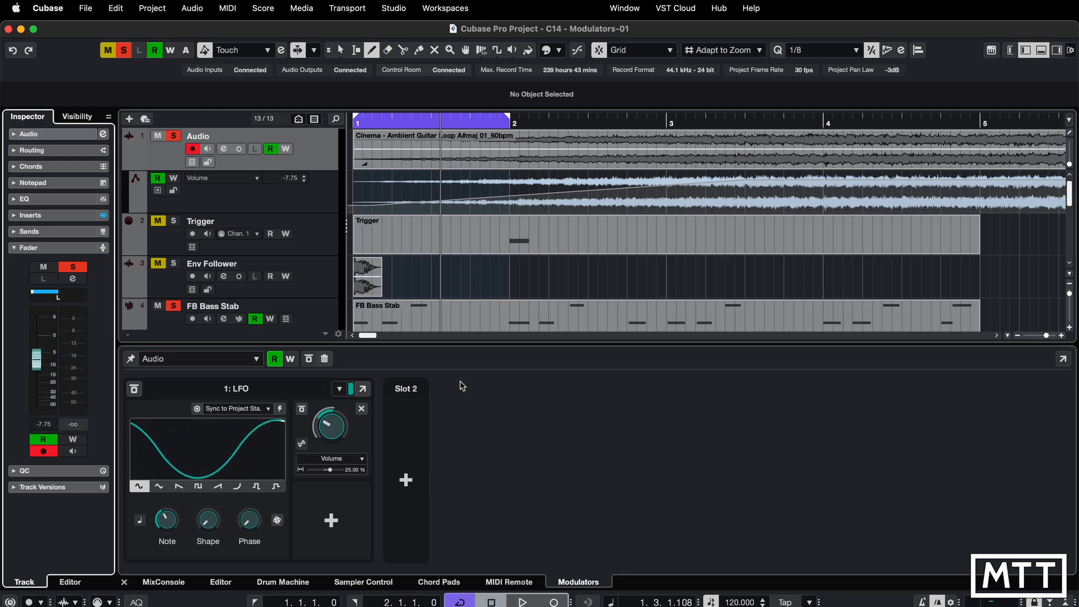
Bypass the Audio track's LFO connection to Volume and load the Volume plug-in in the track's second insert slot.
left_click(302, 408)
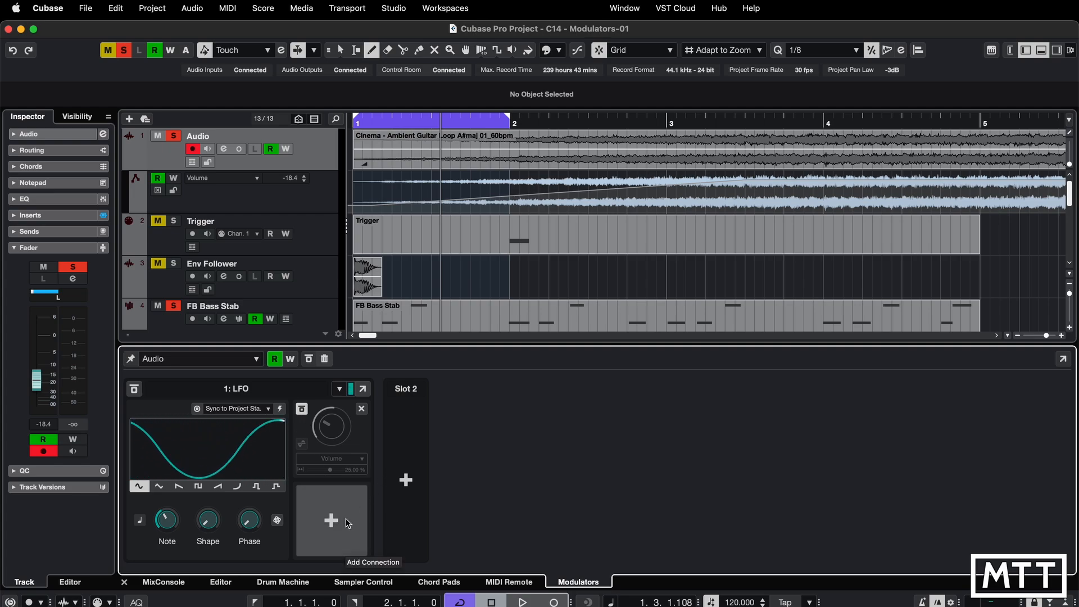
left_click(20, 217)
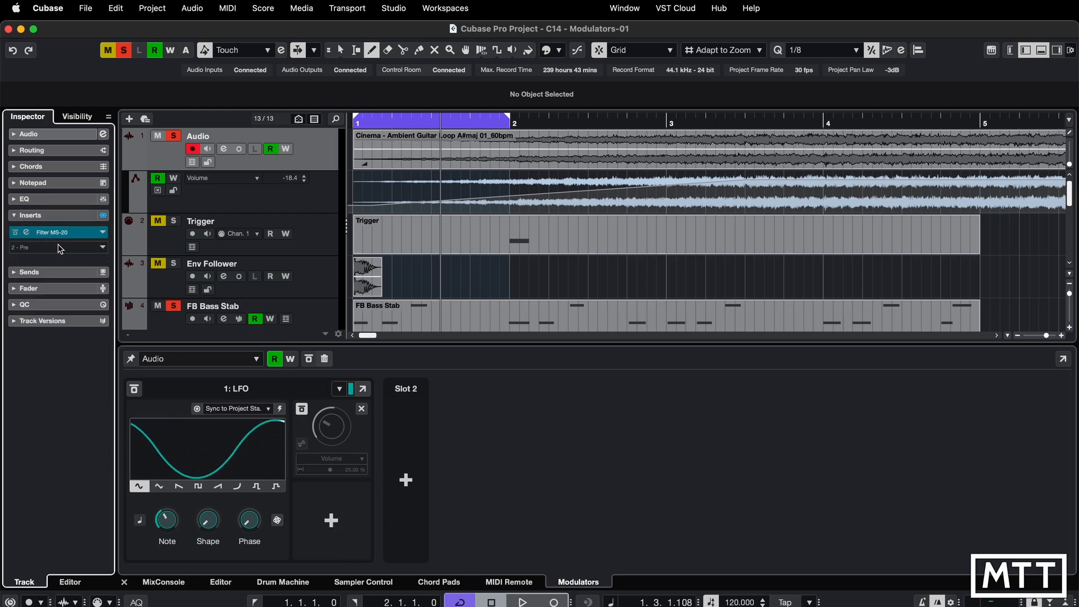
left_click(58, 248)
type("volum")
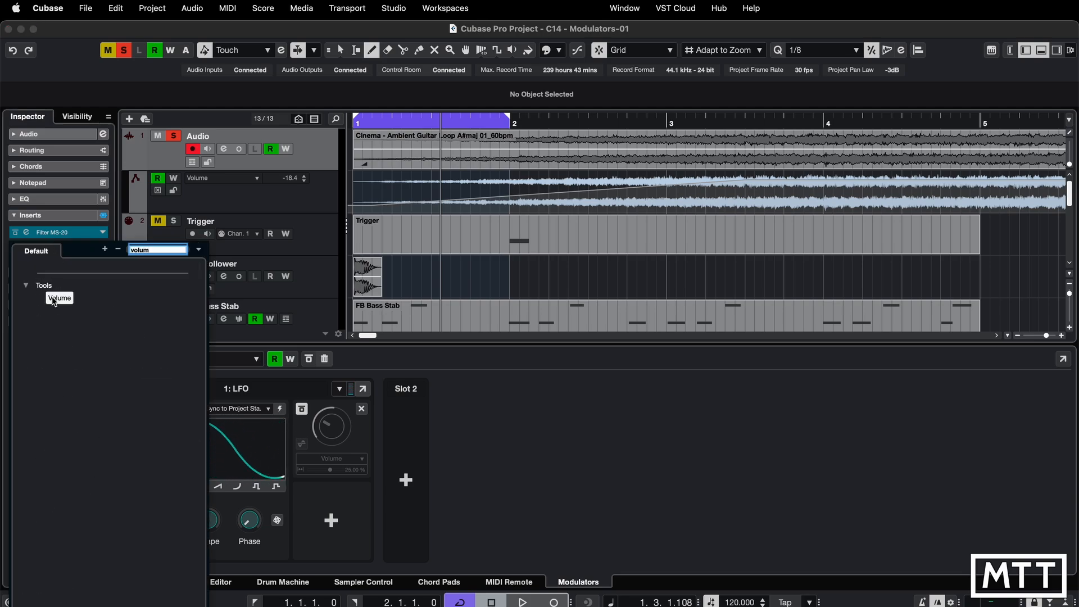
left_click(54, 300)
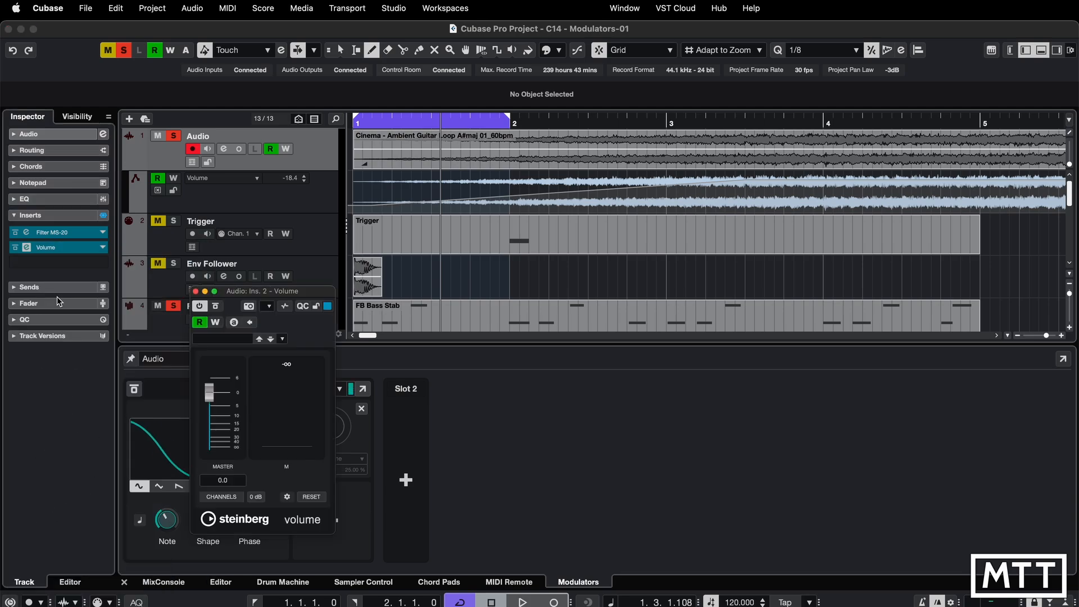
Reopen the Volume plug-in and learn its Master fader as a second destination for the Audio track's LFO.
left_click(26, 248)
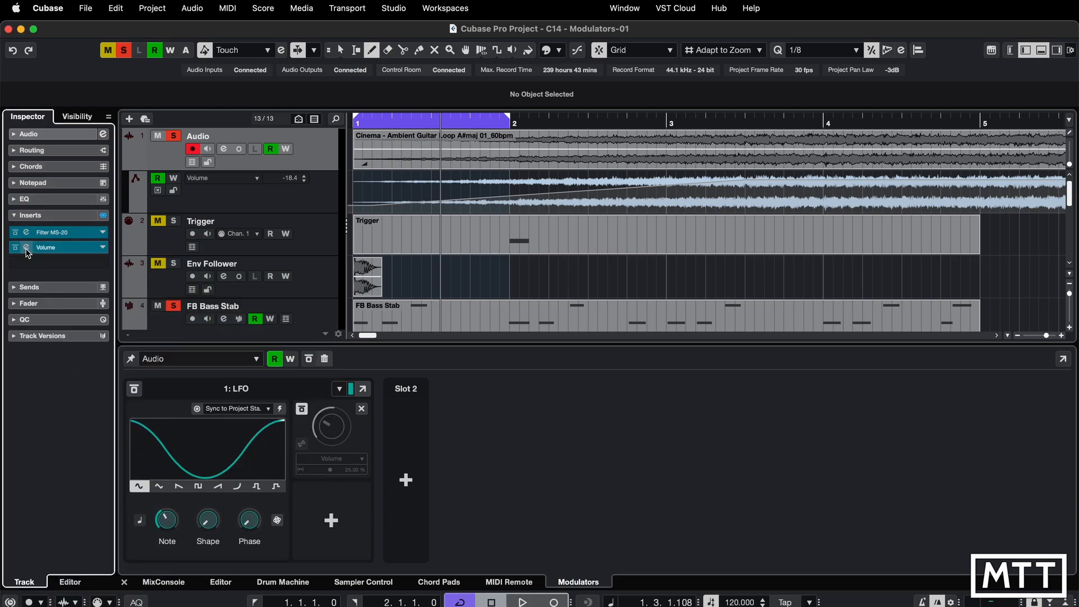
left_click(26, 249)
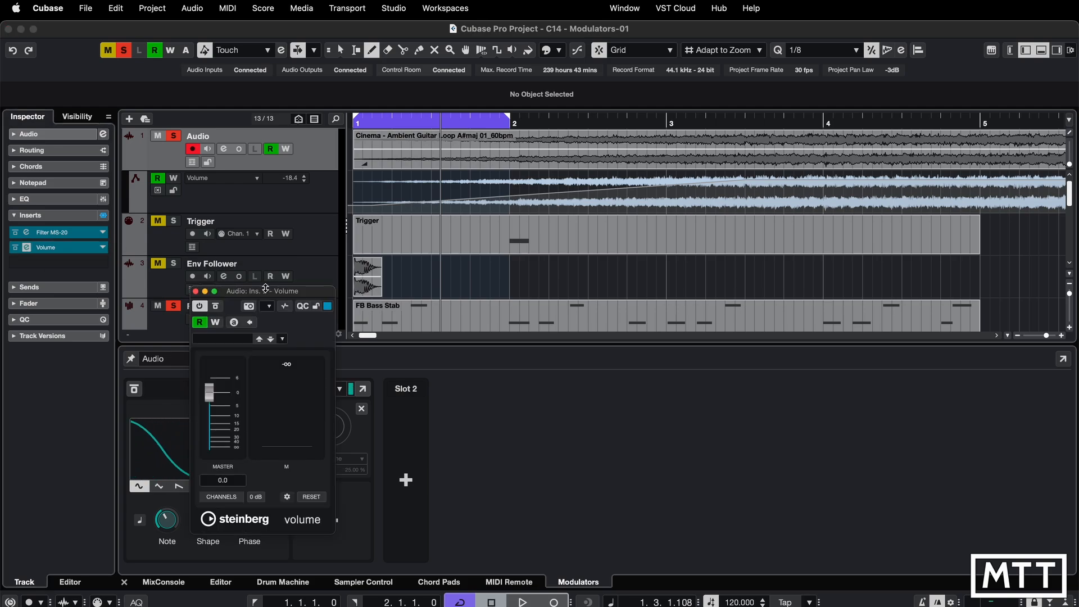
left_click_drag(265, 288, 582, 178)
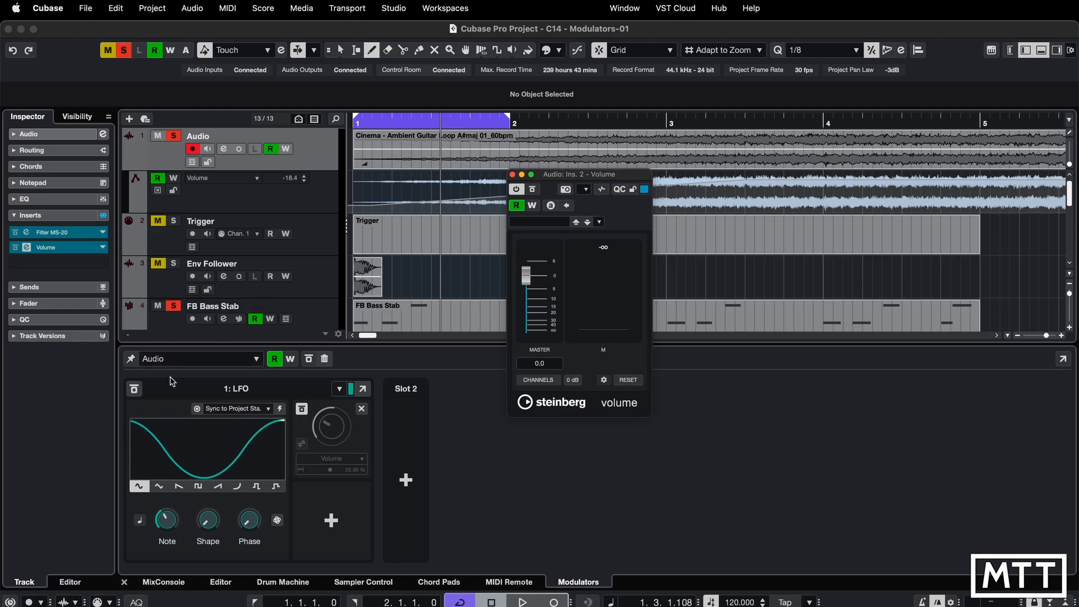
left_click(331, 518)
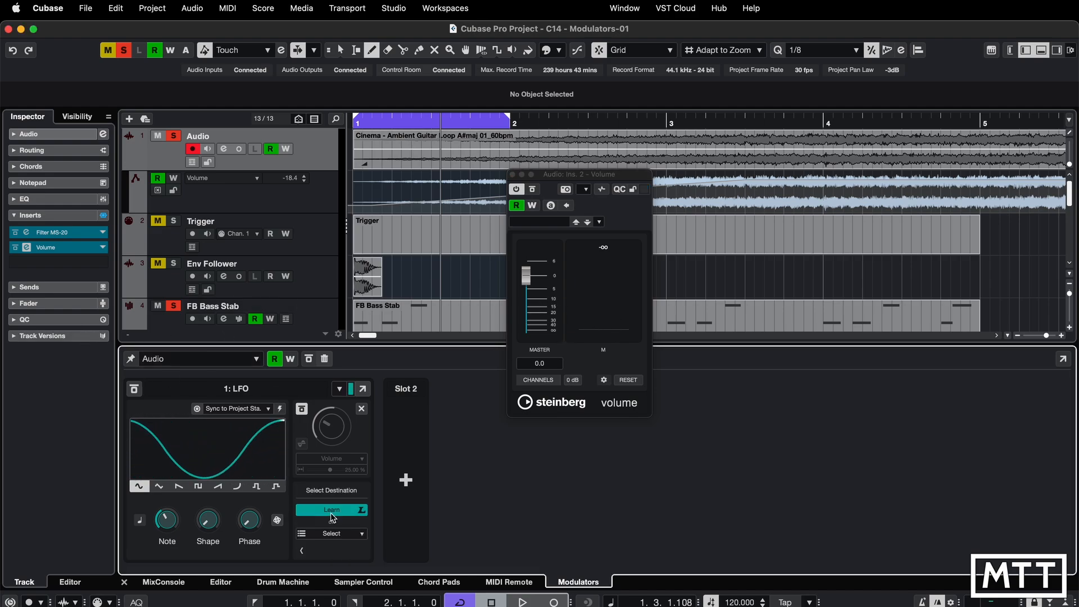
left_click(527, 276)
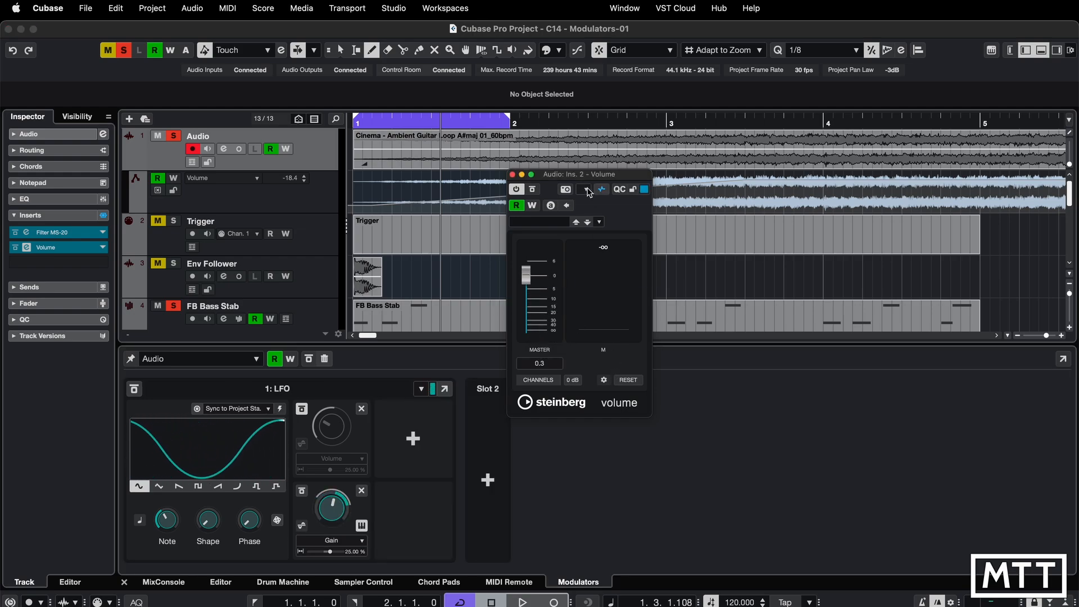
Move the Volume plug-in window aside and show the MixConsole in the lower zone.
left_click_drag(571, 174, 635, 173)
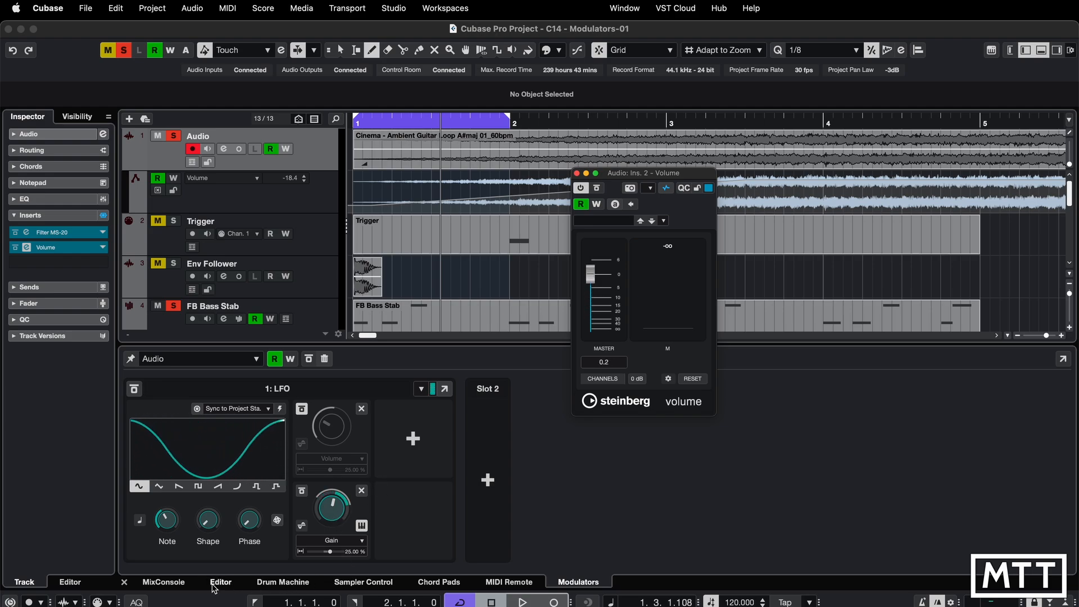
left_click(175, 588)
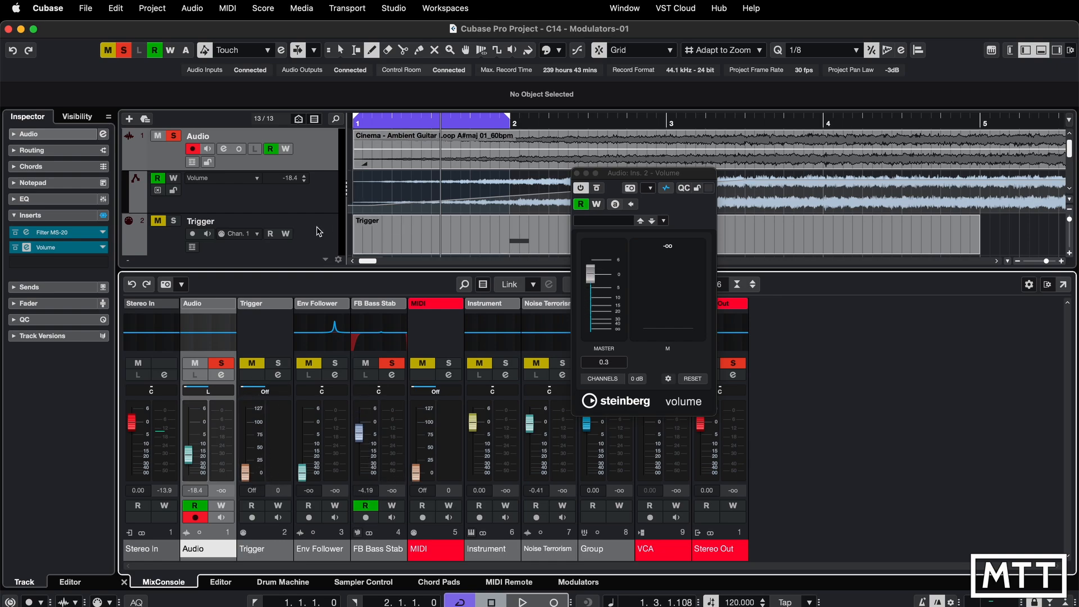
Select the FB Bass Stab track, view its modulators, and return to the MixConsole.
scroll(281, 214, "down", 3)
left_click(318, 212)
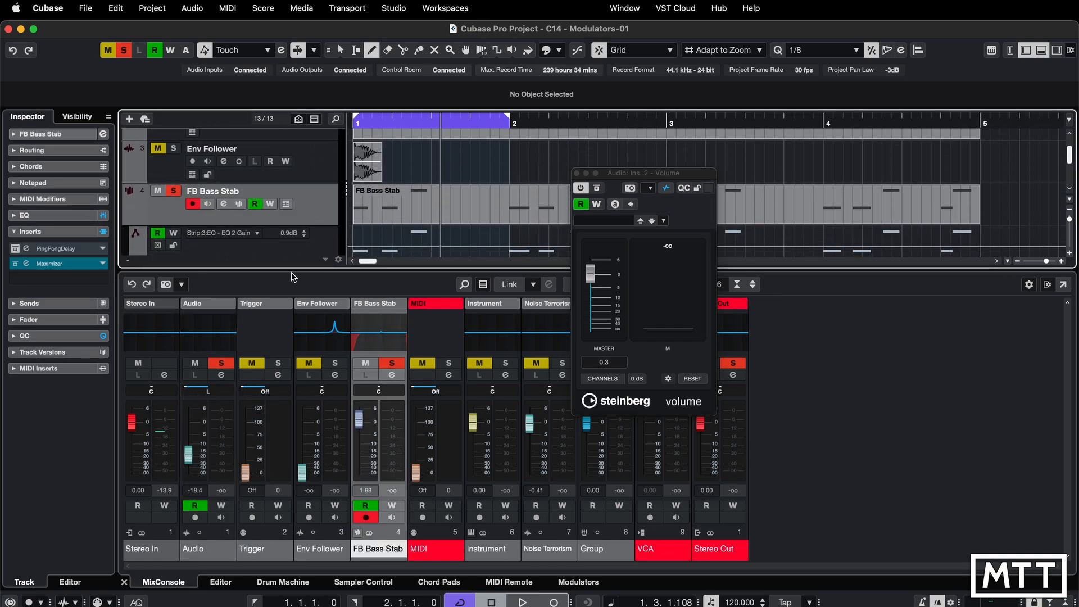
left_click(578, 582)
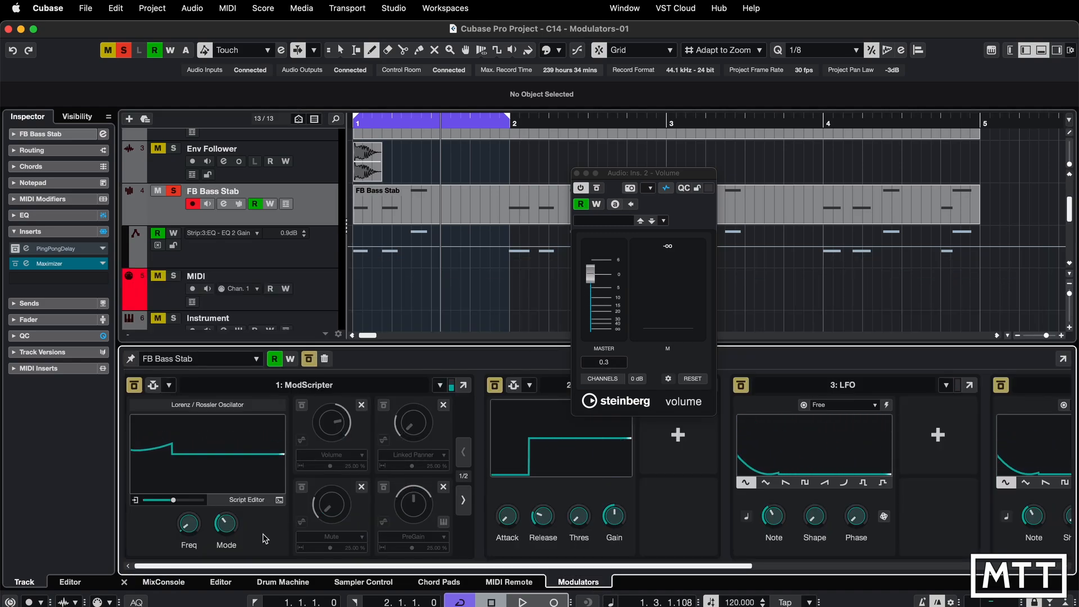
left_click(221, 581)
left_click(186, 582)
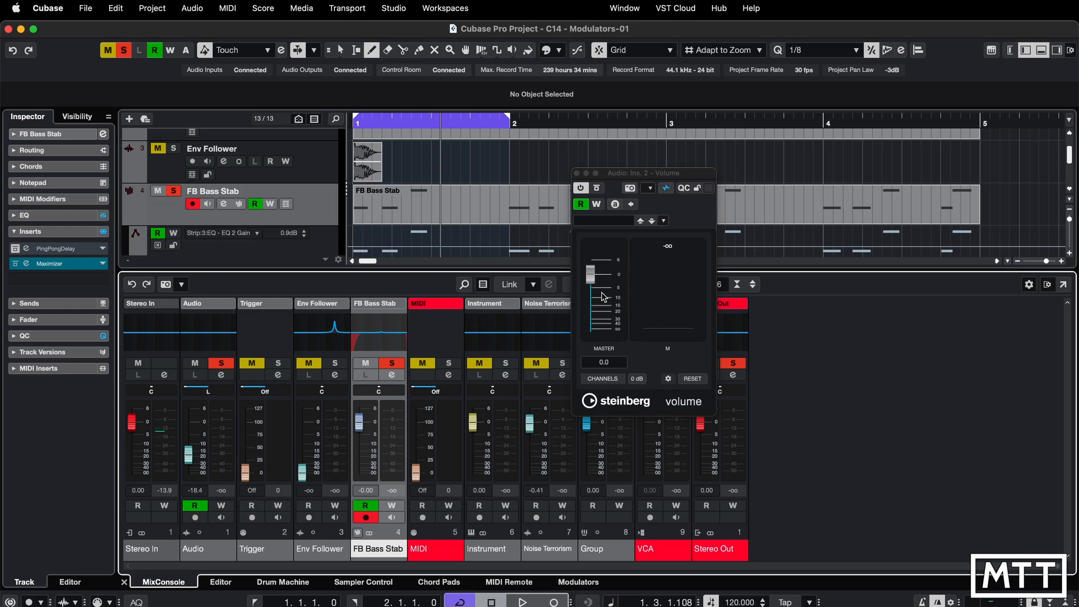
Reselect the Audio track and compare its channel fader with the Master fader in the Volume plug-in.
left_click_drag(596, 301, 591, 310)
scroll(316, 171, "up", 5)
left_click(317, 160)
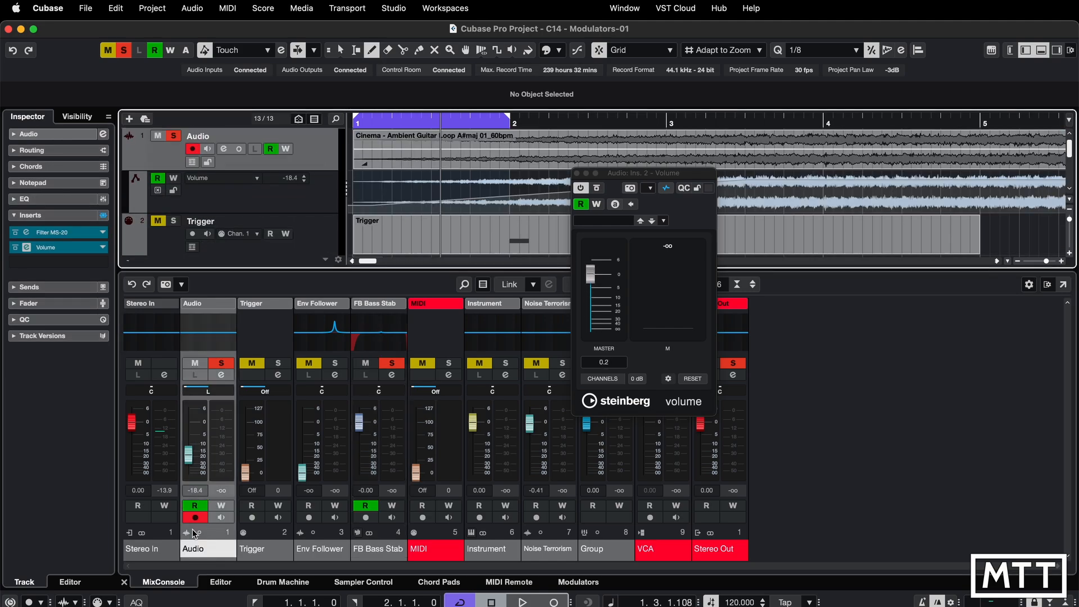
left_click_drag(612, 269, 625, 290)
mouse_move(716, 334)
left_mouse_down()
mouse_move(810, 333)
mouse_move(717, 333)
left_mouse_up()
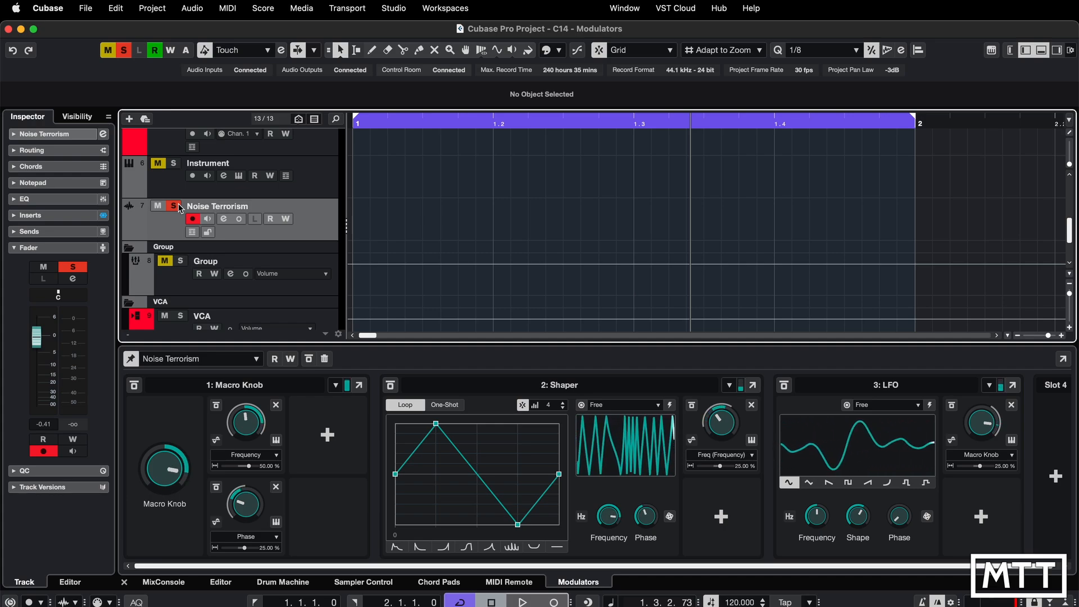
Open the TestGenerator insert of the Noise Terrorism track and bypass all of the track's modulators.
left_click(19, 216)
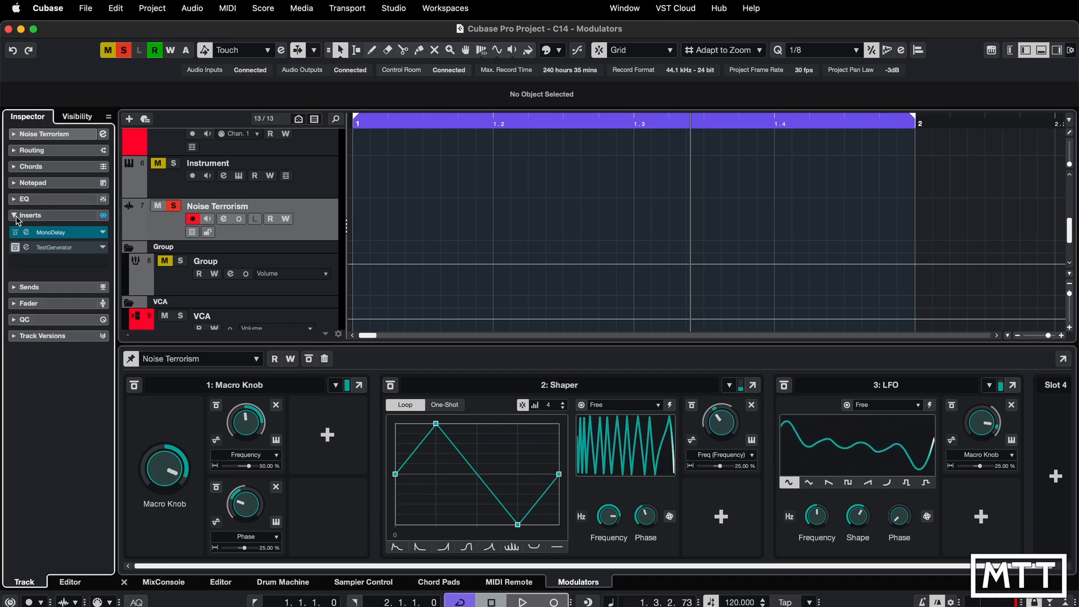
left_click(27, 247)
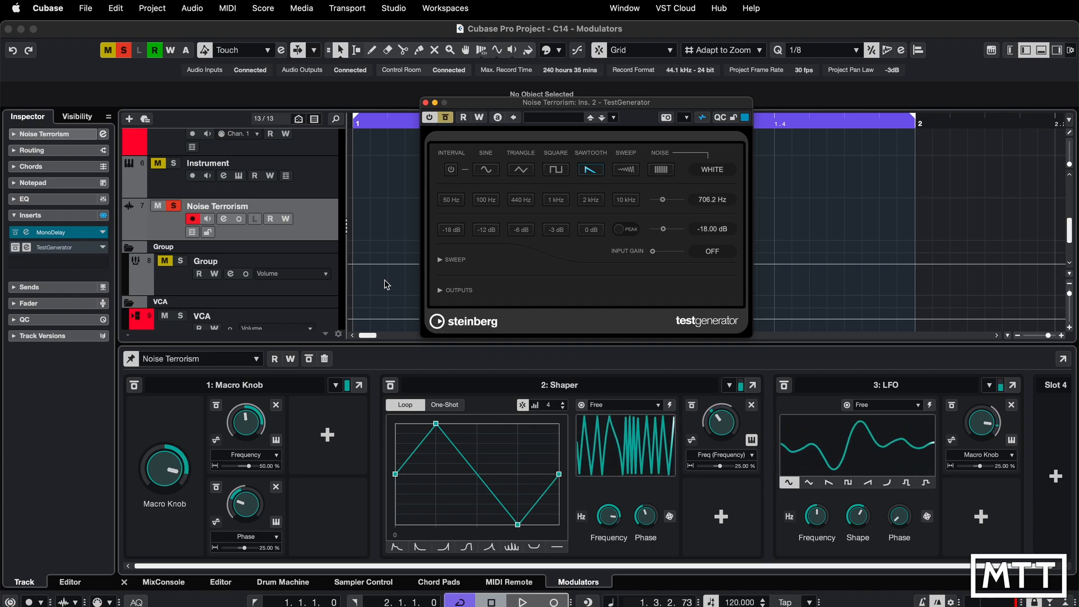
left_click(309, 363)
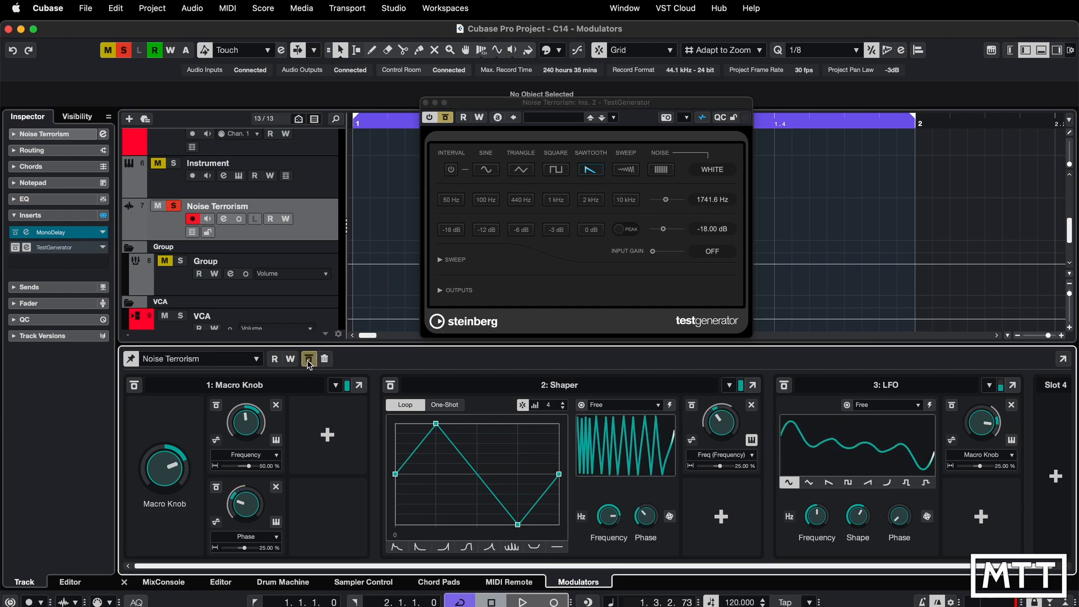
Set the TestGenerator frequency to 34.1 Hz, lift the plug-in's bypass, and sweep the frequency manually down to about 1.2 Hz.
left_click(667, 200)
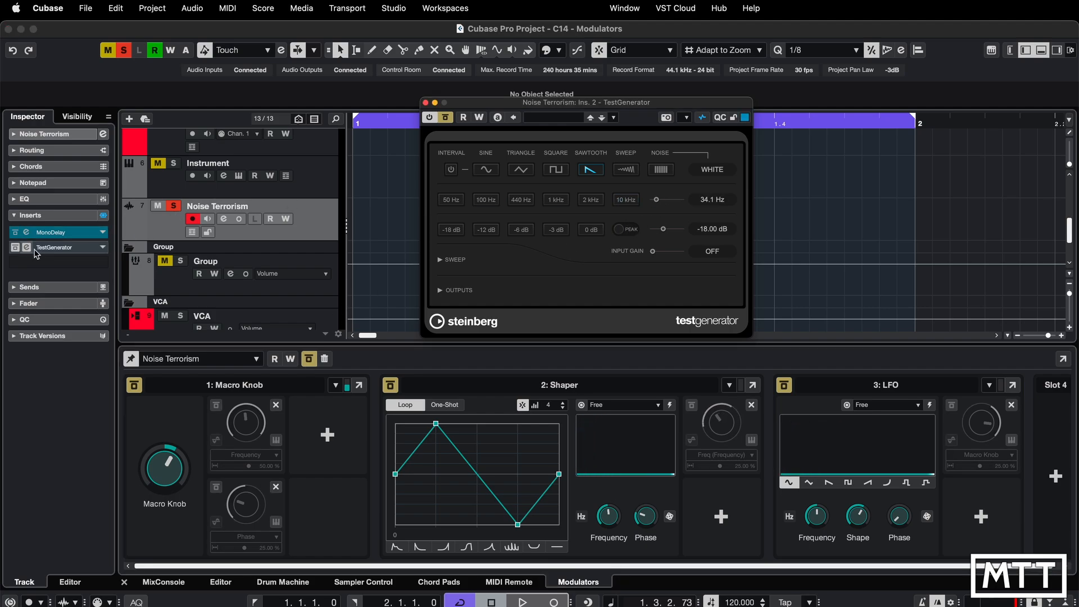
left_click(14, 254)
left_click(13, 252)
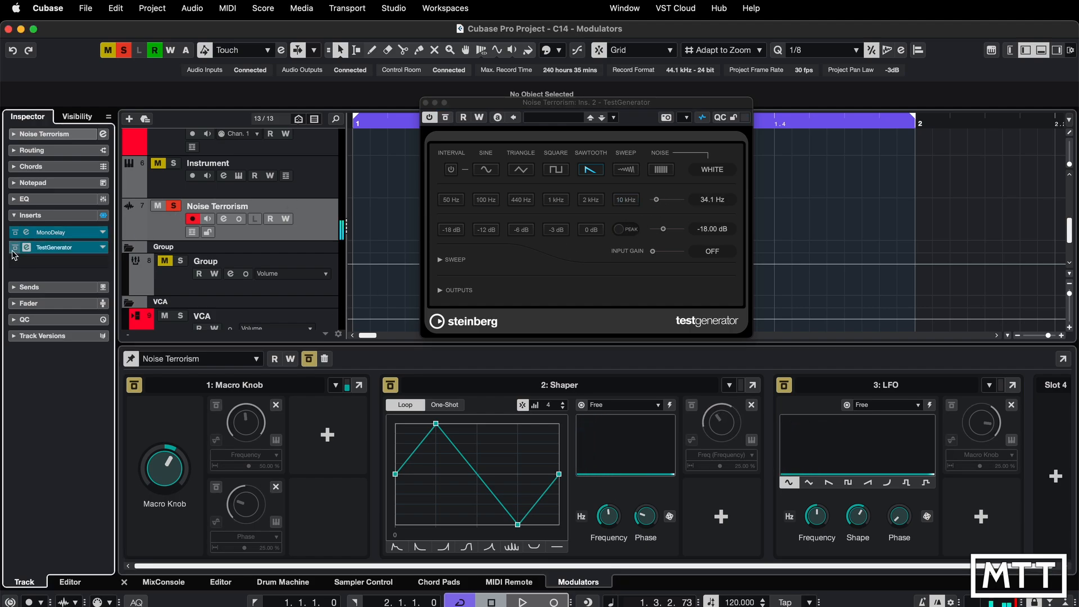
left_click(662, 204)
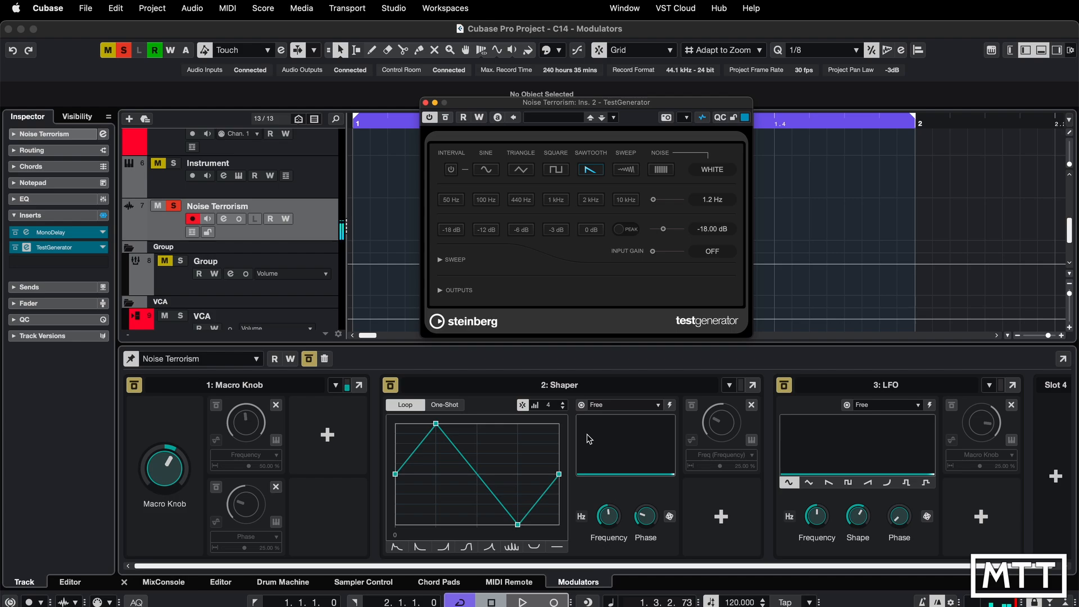
Reactivate the Noise Terrorism modulators, audition the TestGenerator's Sine and Triangle waveforms, and settle on Square.
left_click(309, 358)
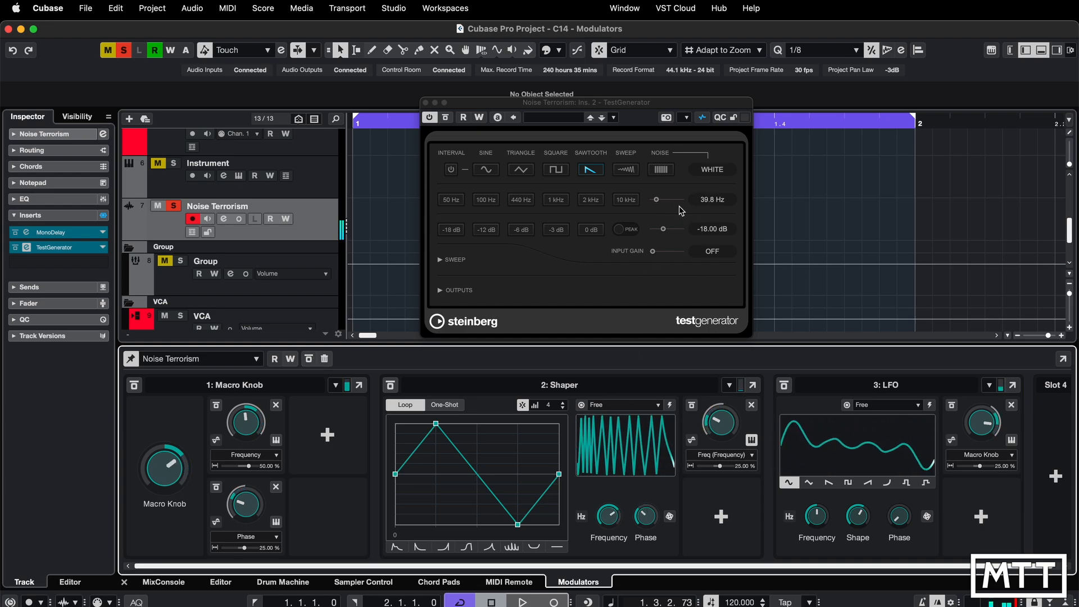
left_click(556, 169)
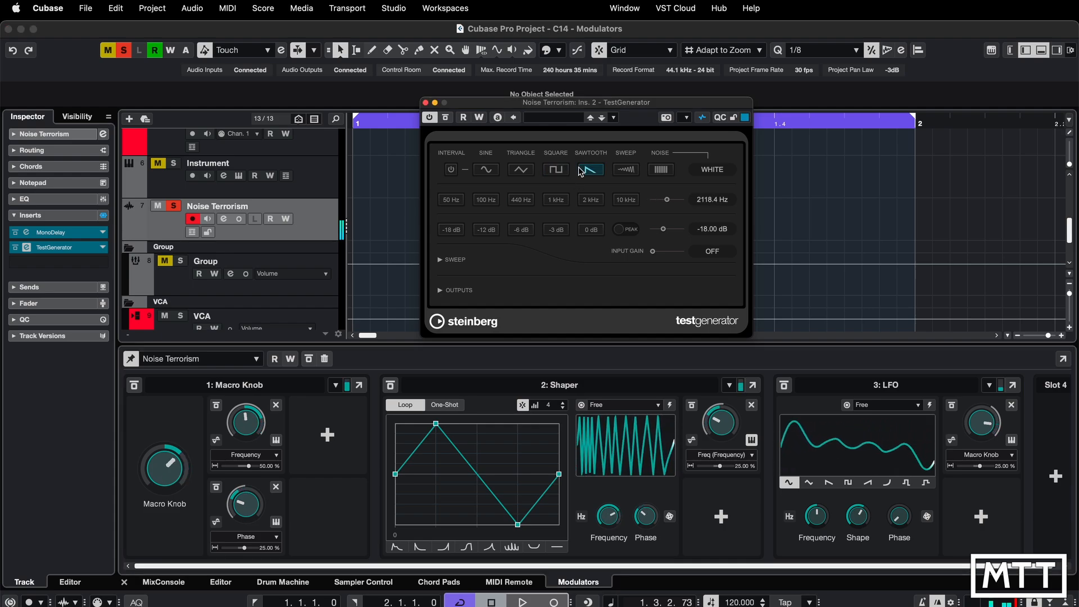
left_click(486, 170)
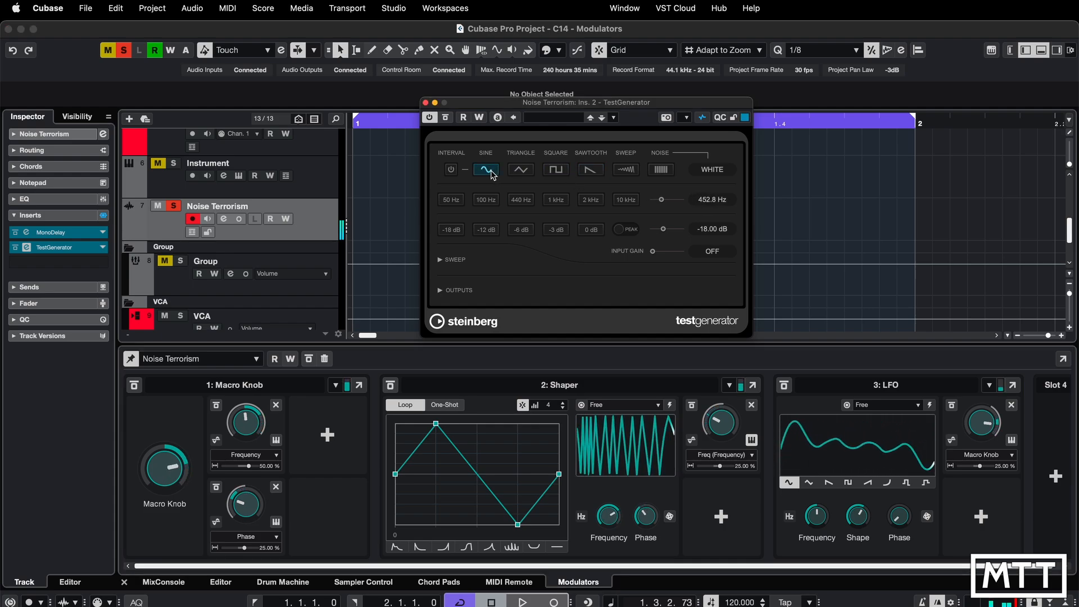
left_click(521, 171)
left_click(486, 170)
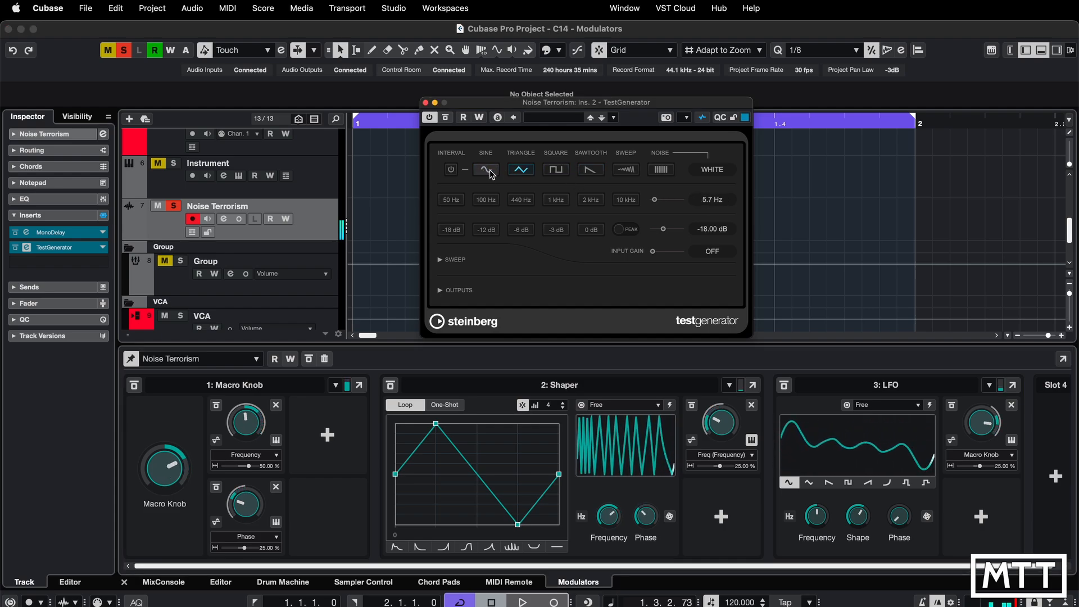
left_click(557, 170)
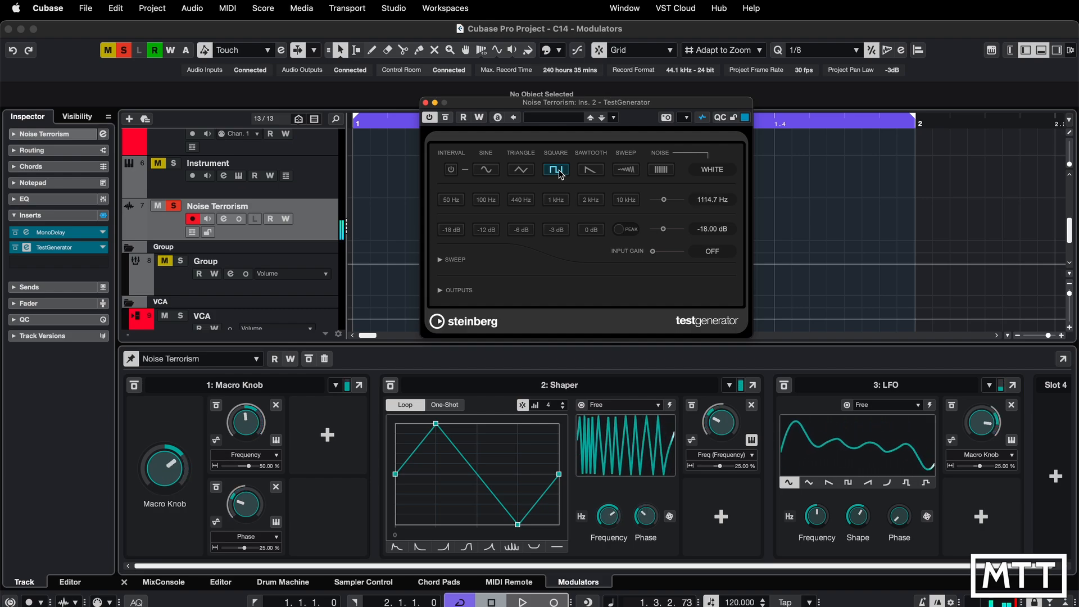
left_click(445, 119)
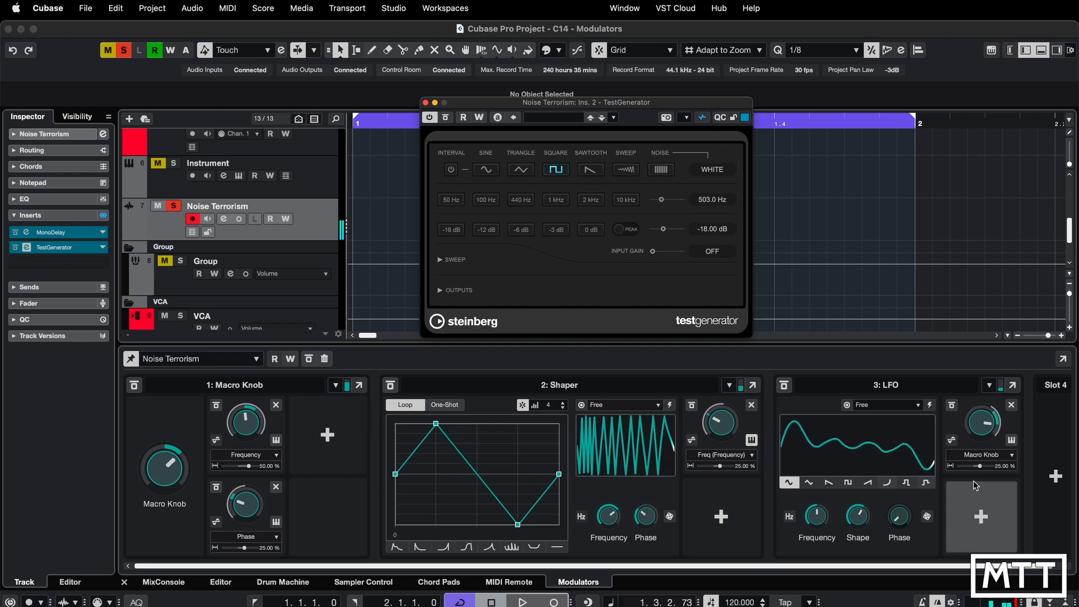
Lower the LFO modulator's Frequency to 0.04 and audition the slower modulation with a short playback.
left_click_drag(814, 512, 811, 537)
key("space")
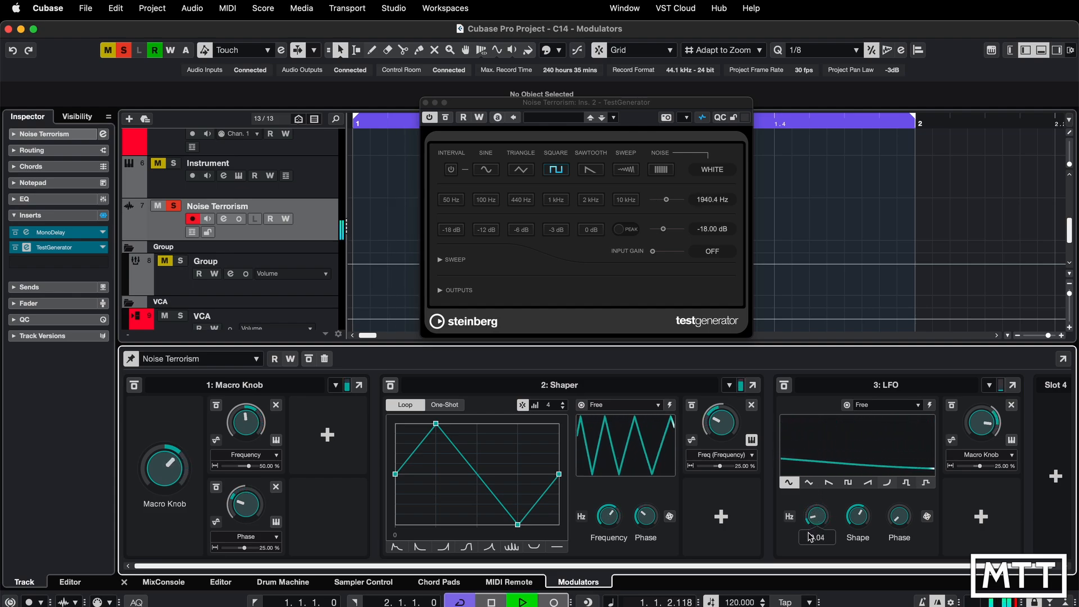
key("space")
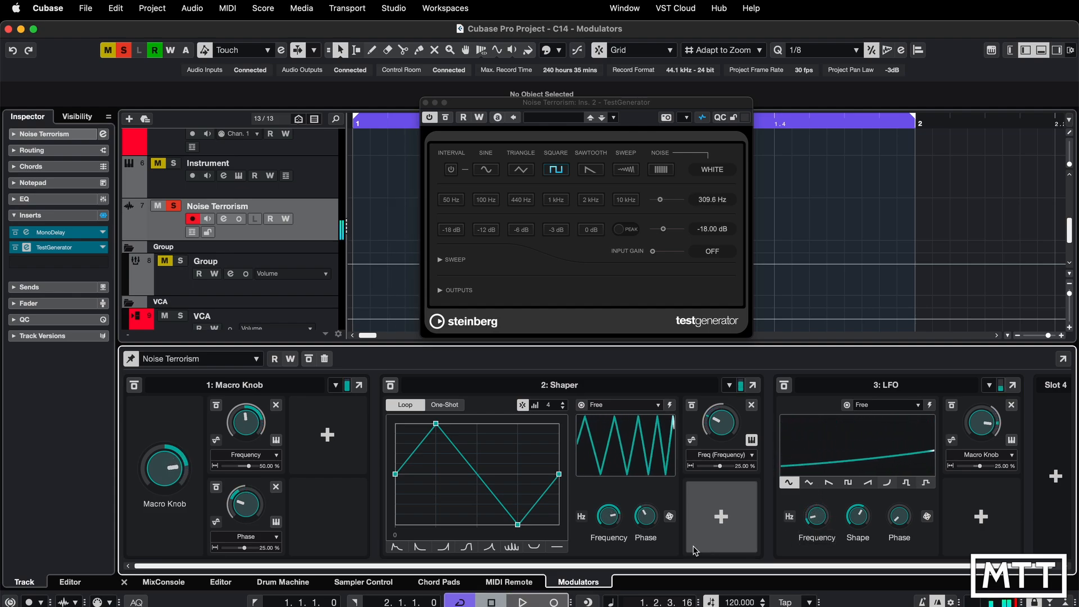
Add a Macro Knob modulator in slot 4, connect it to the LFO's Frequency, and bypass the TestGenerator.
left_click(1056, 476)
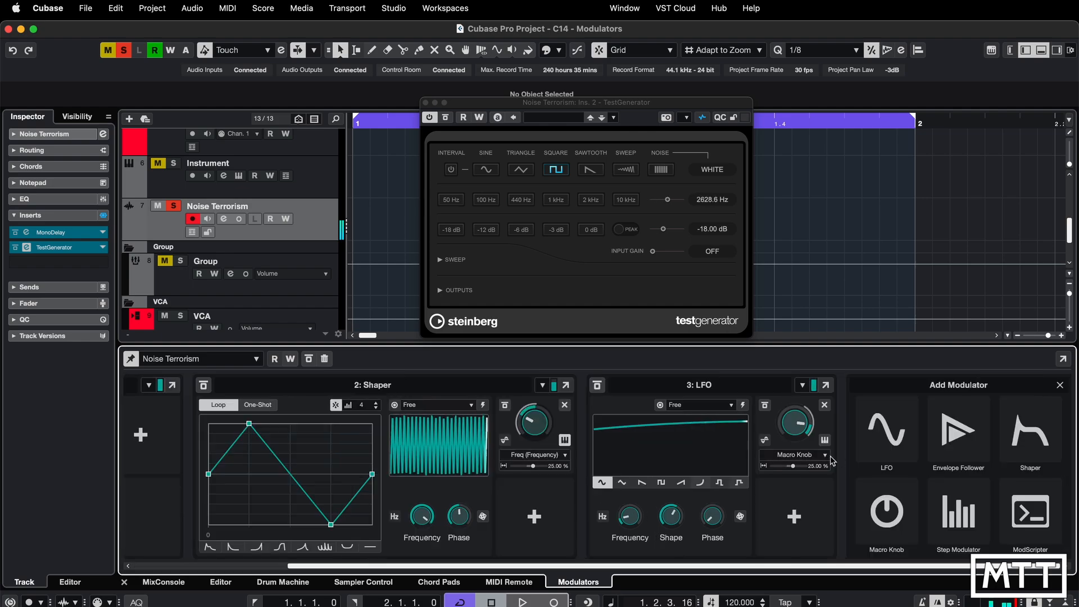
left_click(886, 512)
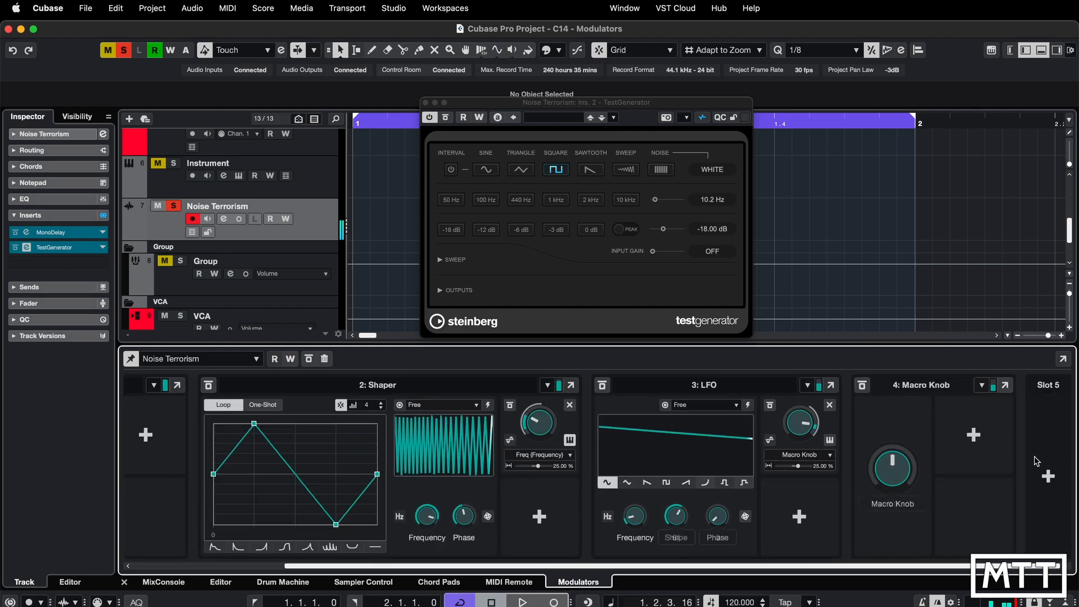
left_click(973, 435)
left_click(634, 519)
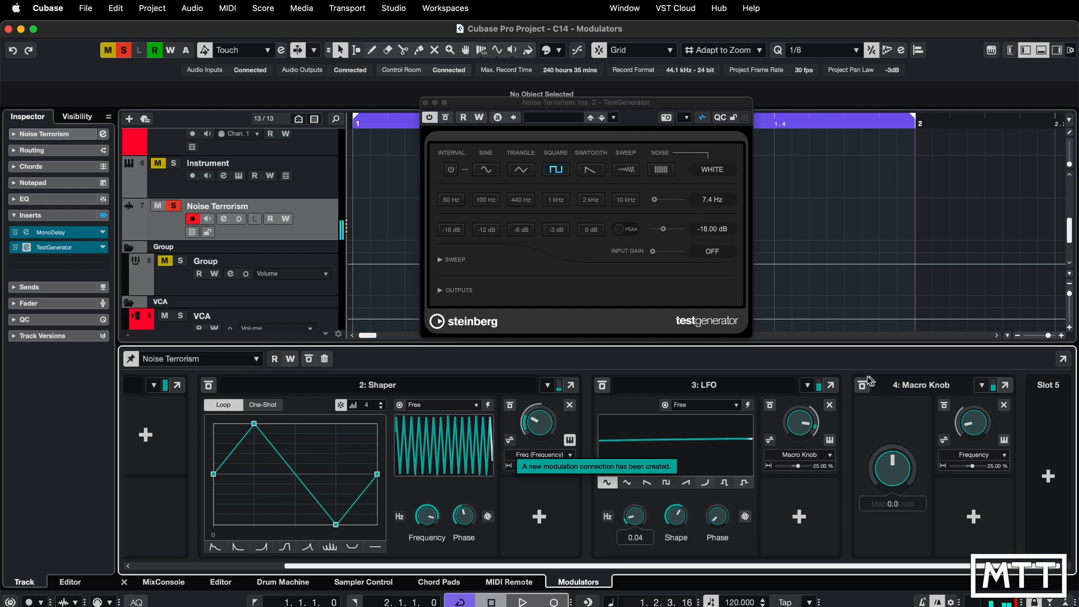
left_click(445, 118)
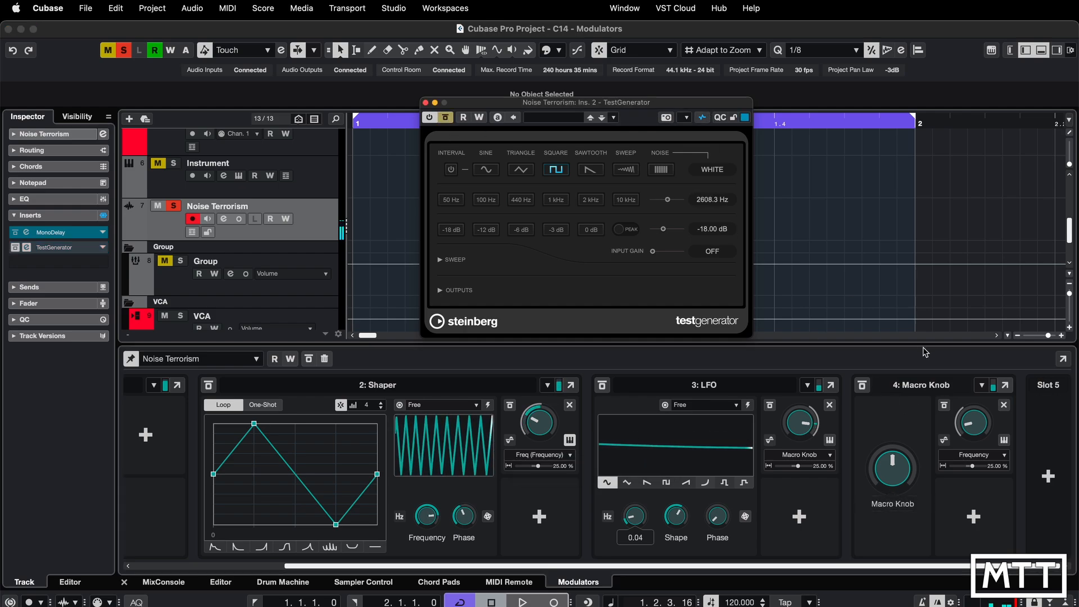
Move the Macro Knob modulator from slot 4 to slot 1.
left_click(979, 386)
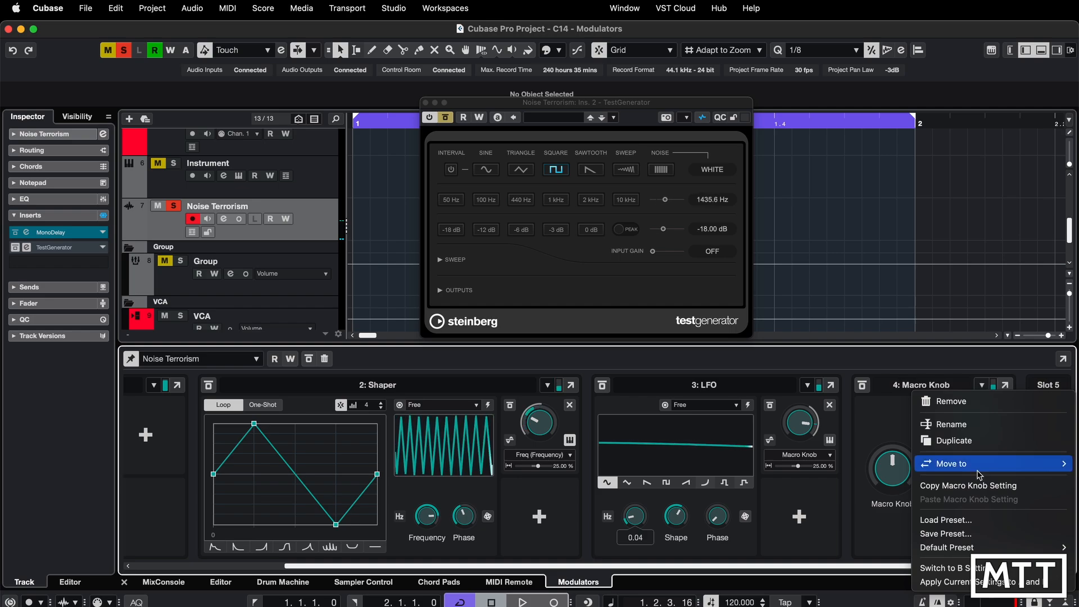
mouse_move(979, 475)
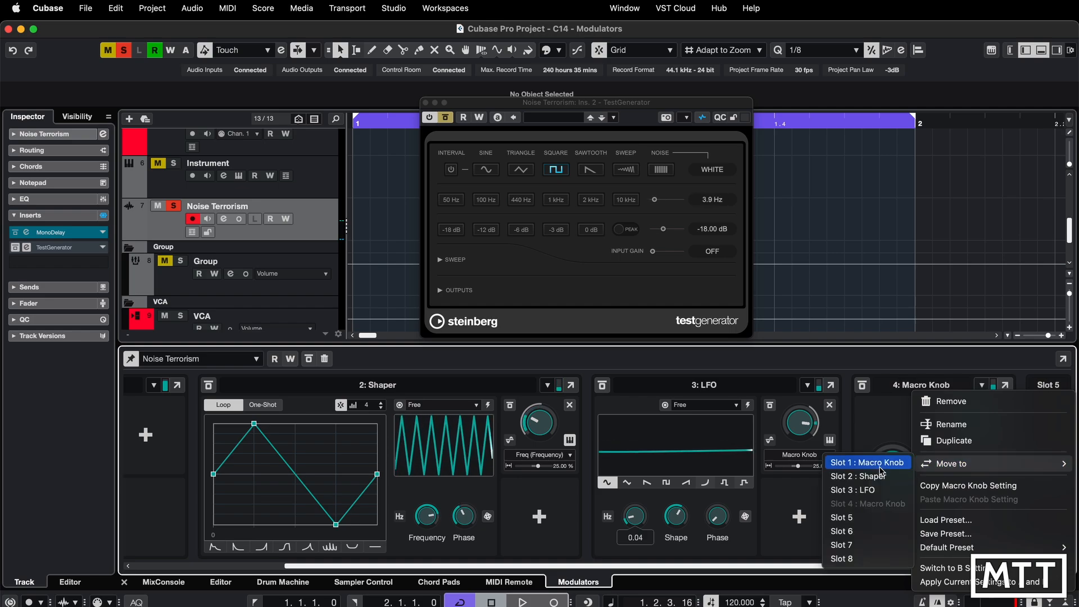
left_click(877, 464)
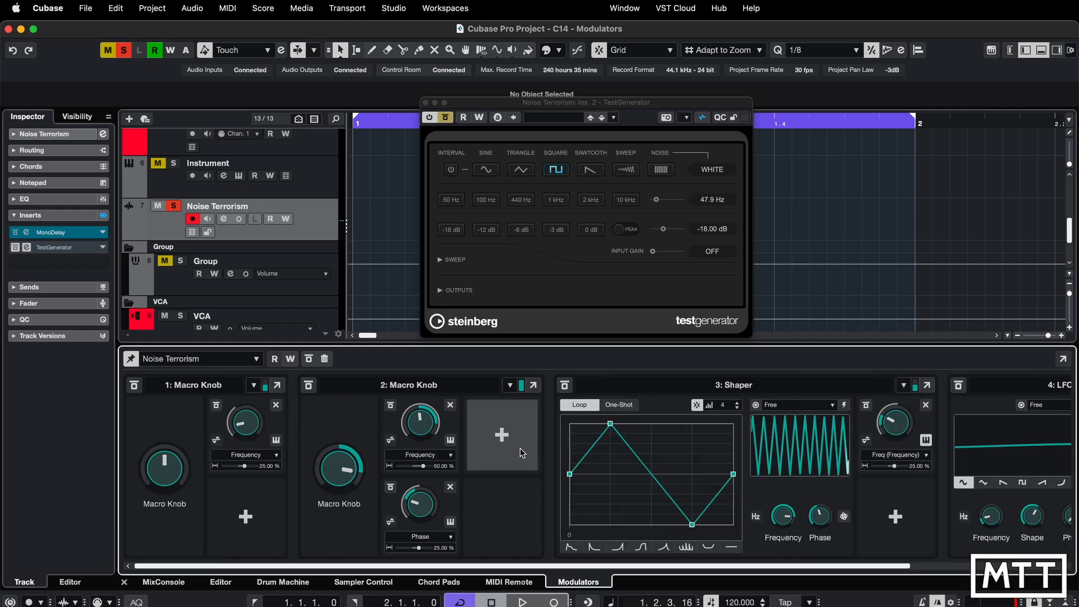
Try the slot 1 Macro Knob at -4.0 and 8.0, and set it to 16.0.
mouse_move(159, 482)
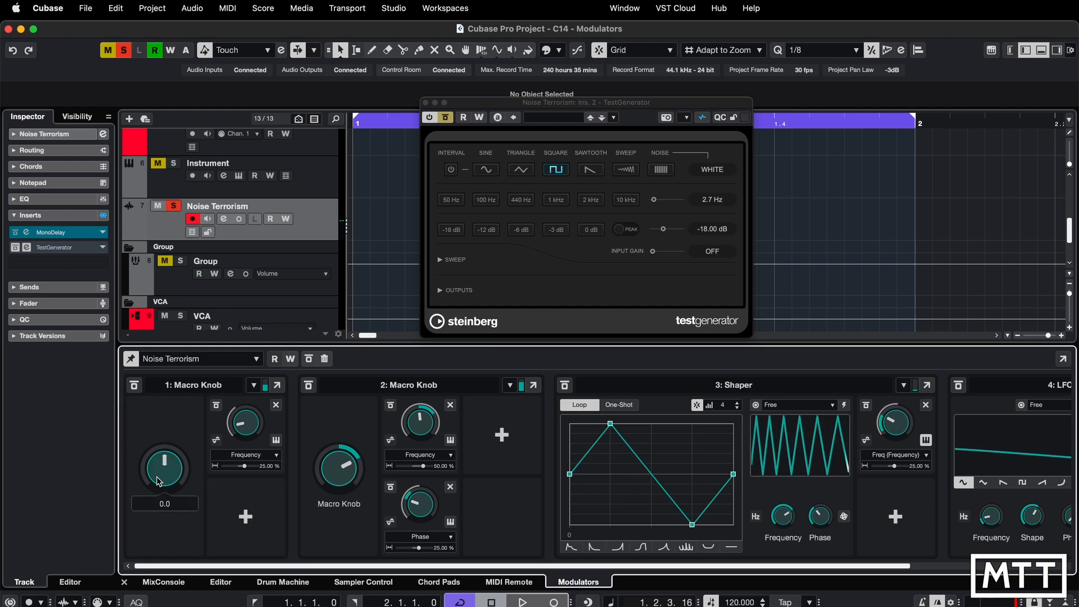
scroll(157, 482, "down", 4)
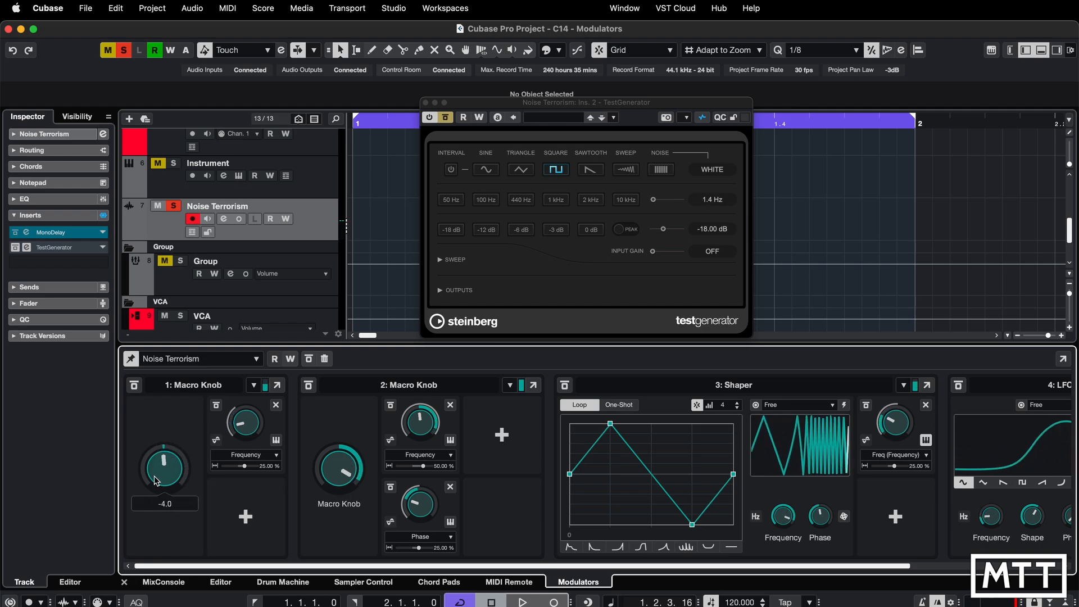
scroll(157, 481, "up", 12)
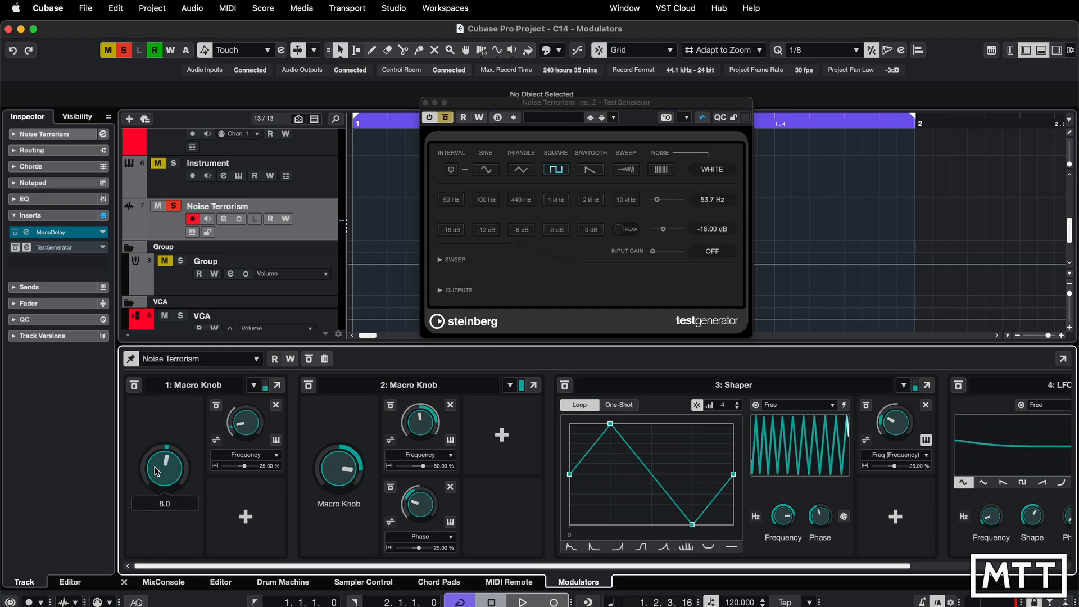
scroll(157, 471, "up", 8)
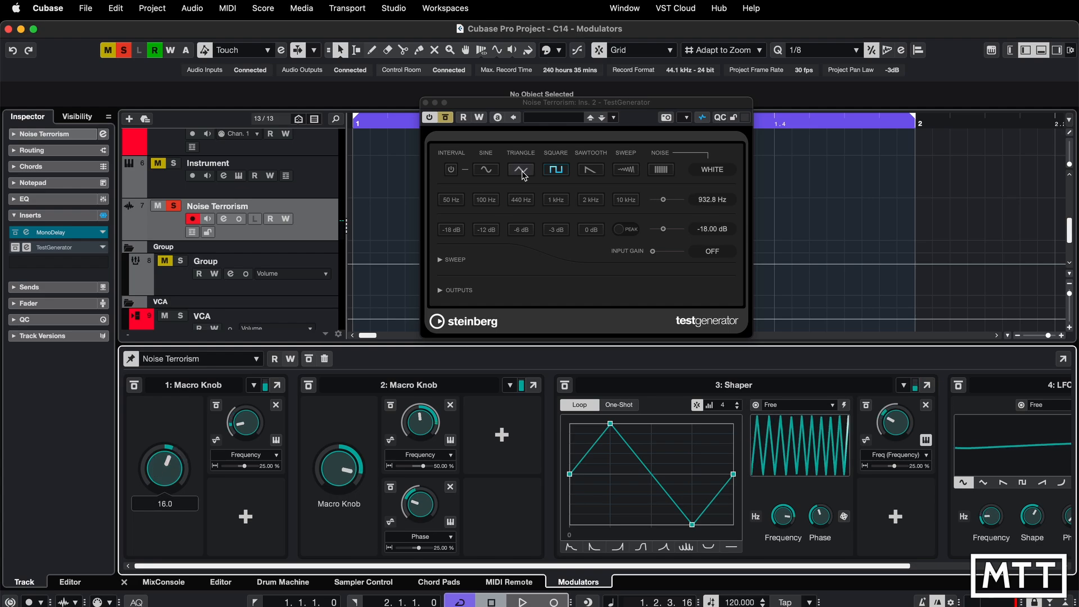
Audition the TestGenerator with the slot 1 Macro Knob swept down to about -98, bypass the plug-in, and turn the knob up again.
left_click(445, 118)
left_click(162, 468)
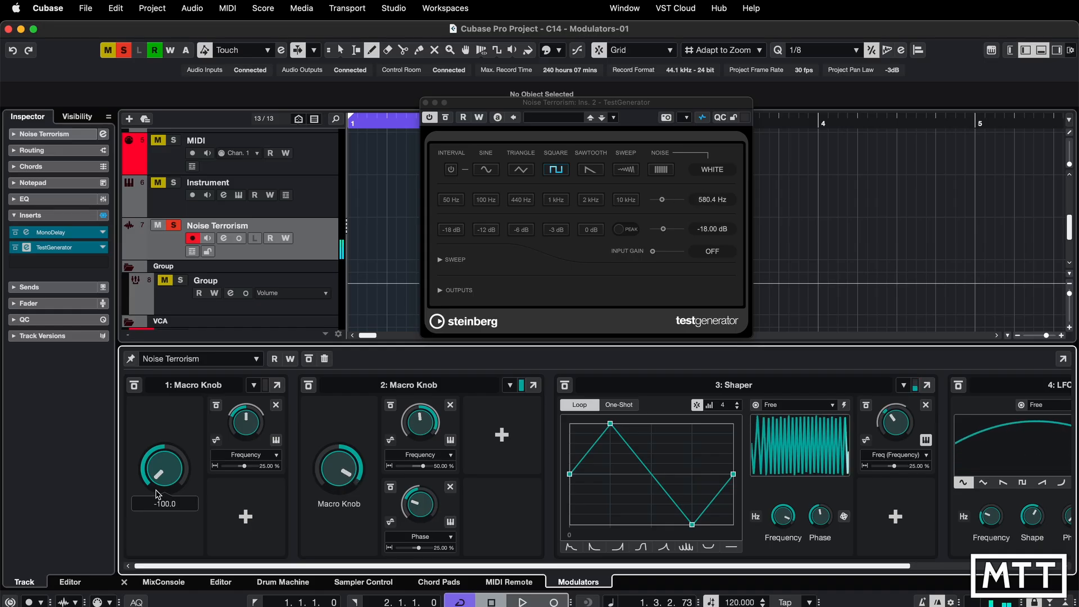
left_click_drag(159, 449, 164, 487)
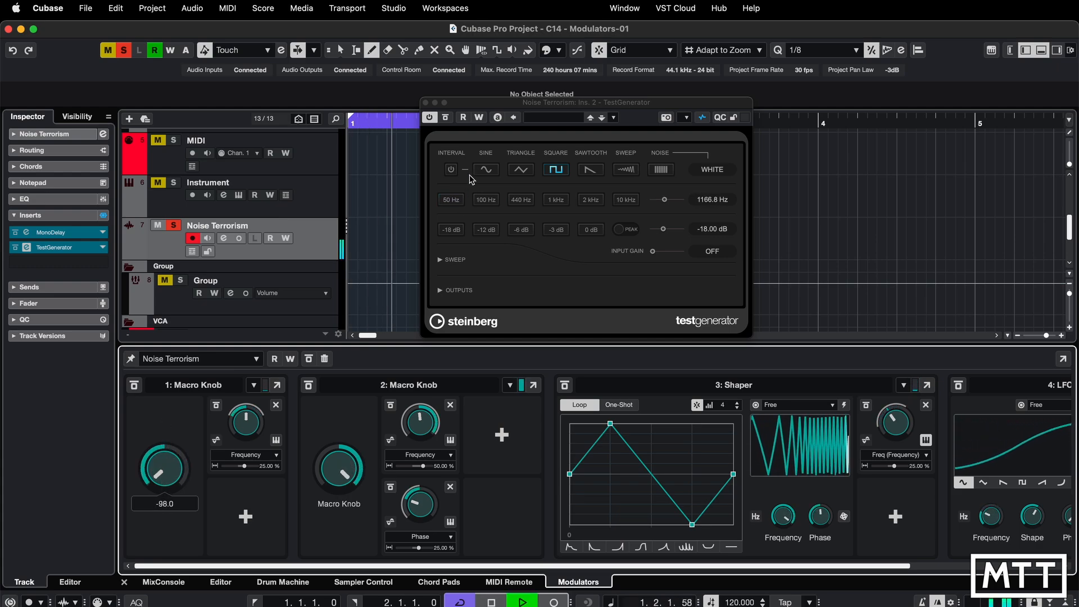
left_click(450, 118)
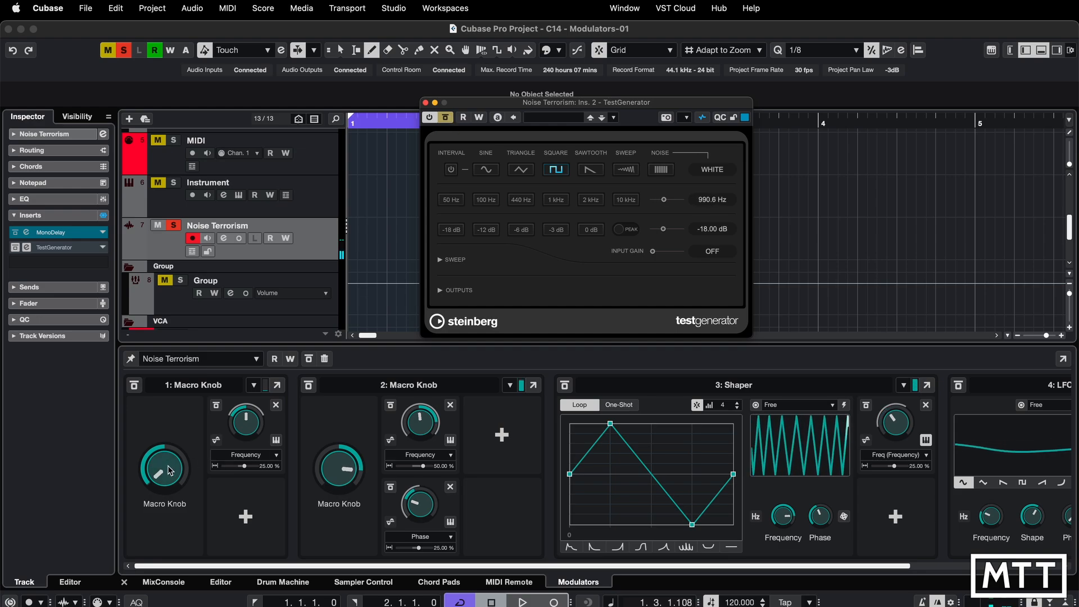
left_click_drag(164, 475, 176, 426)
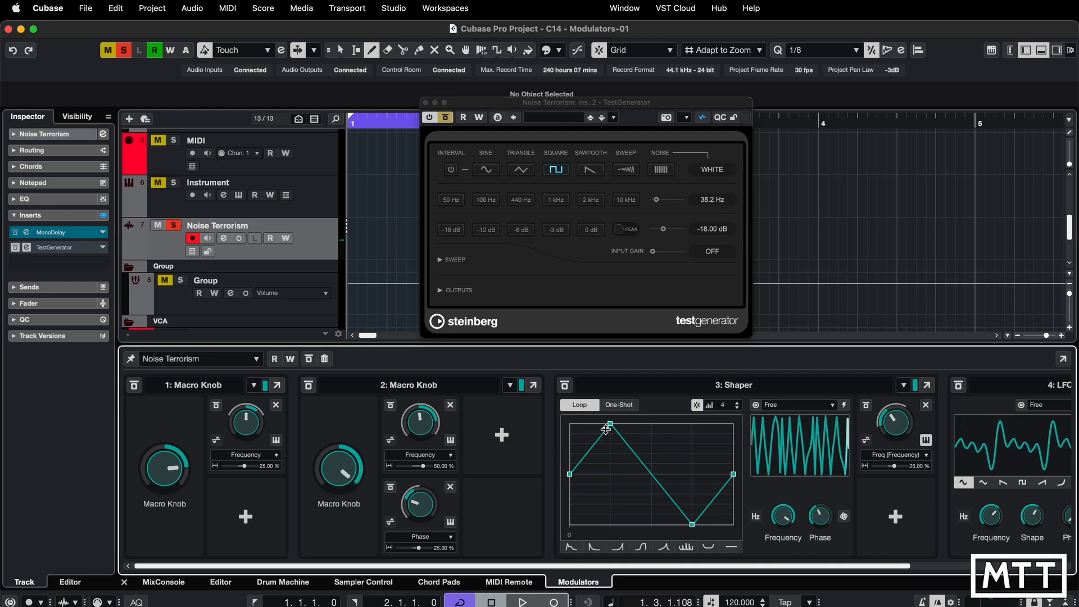
Reshape the Shaper's curve by moving its peak node to the start and adding a second maximum-level node about a third along.
left_click_drag(613, 430, 571, 427)
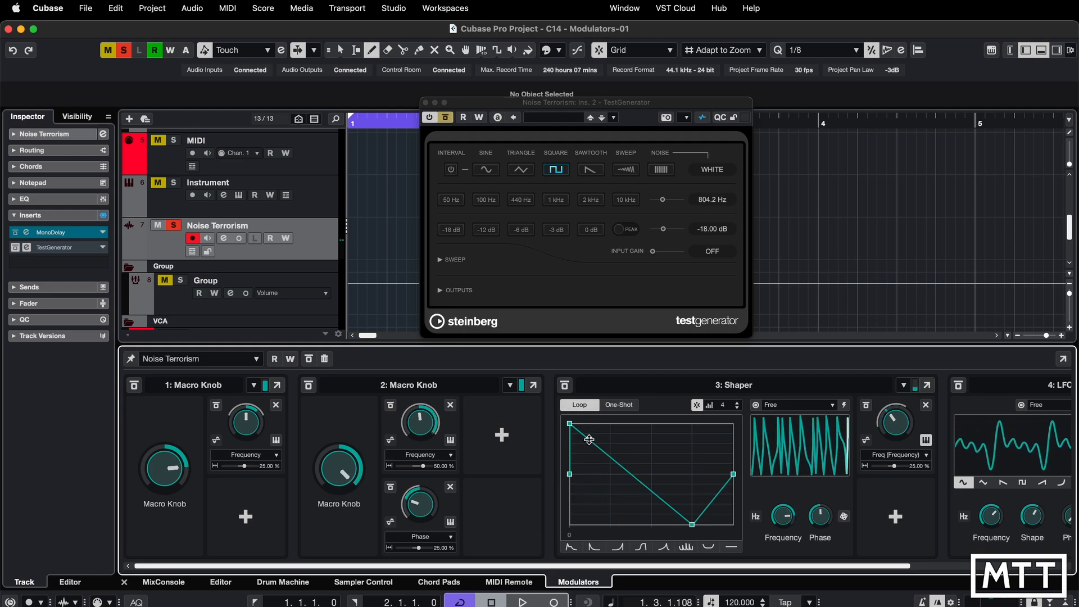
left_click_drag(607, 453, 622, 424)
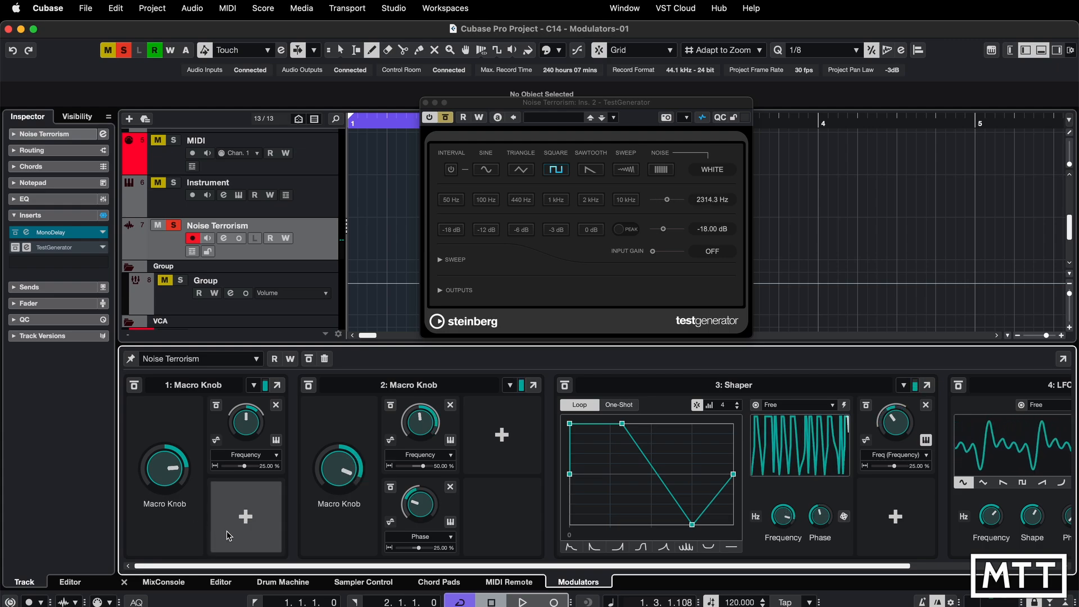
scroll(227, 531, "right", 5)
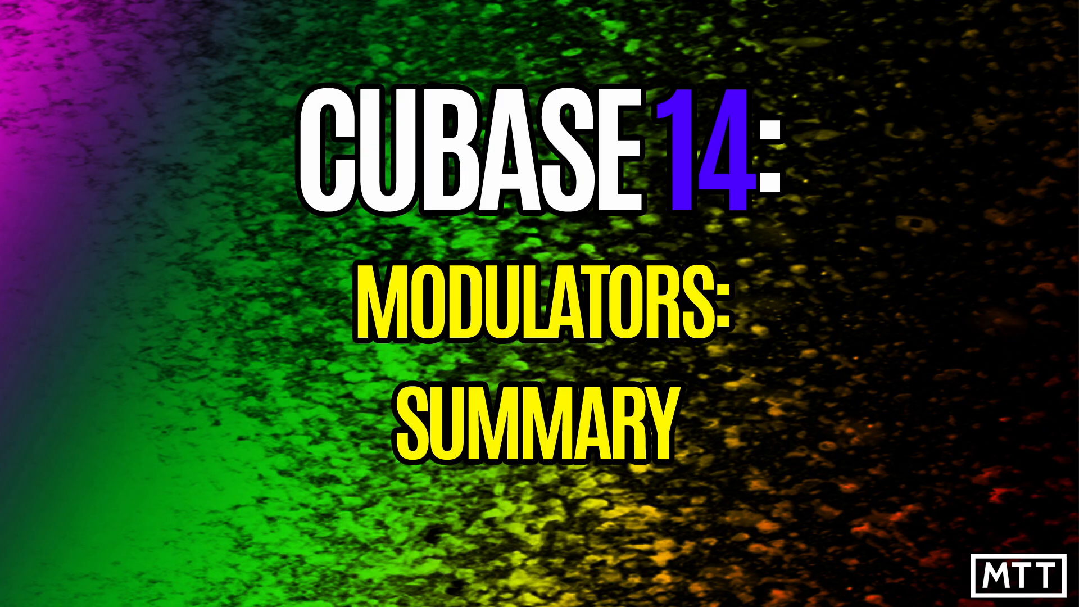